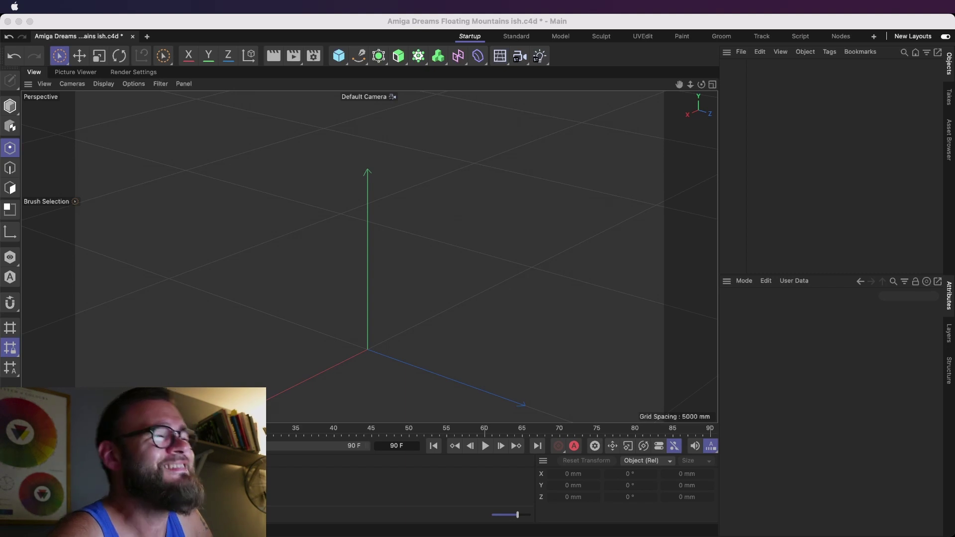
# - Add a cone primitive and set its orientation to -Y so that it points downward
pyautogui.click(840, 26)
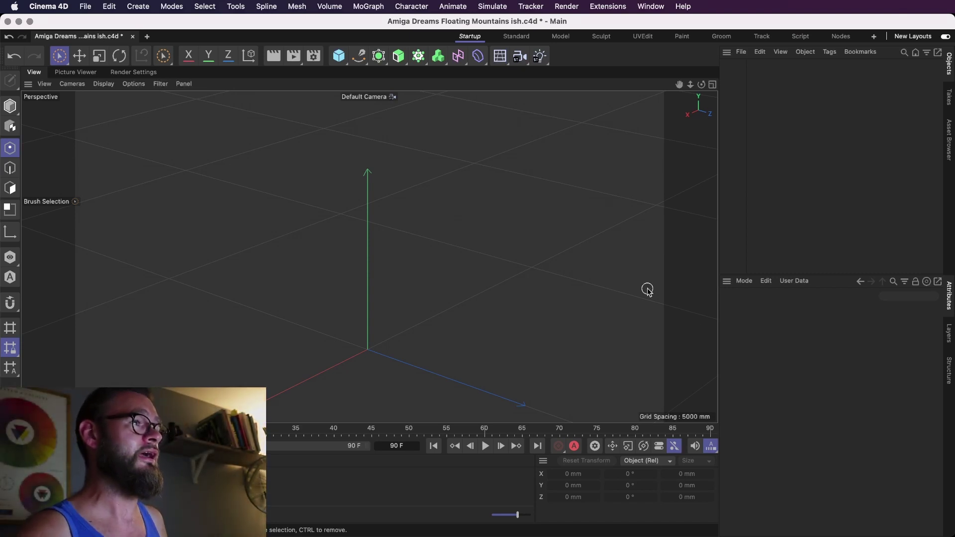
pyautogui.click(338, 56)
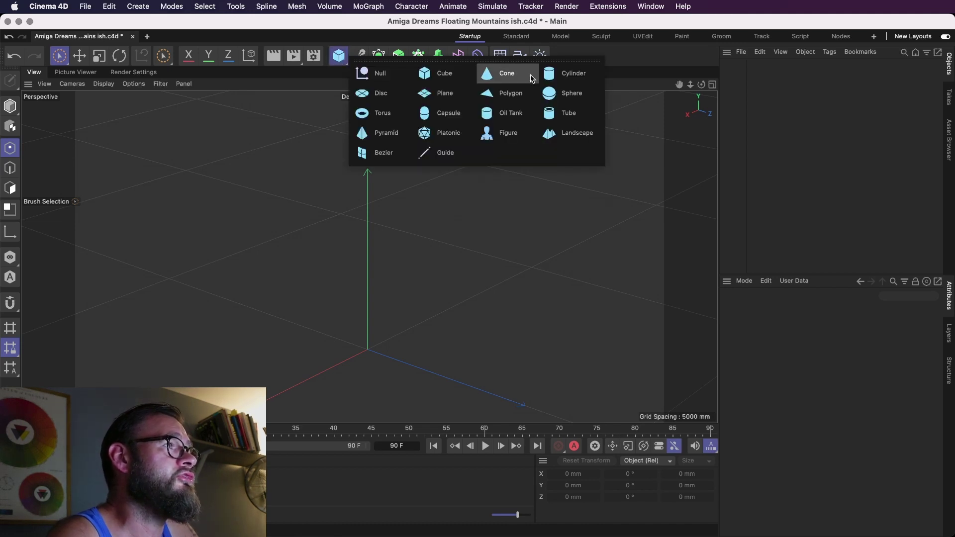
pyautogui.click(510, 75)
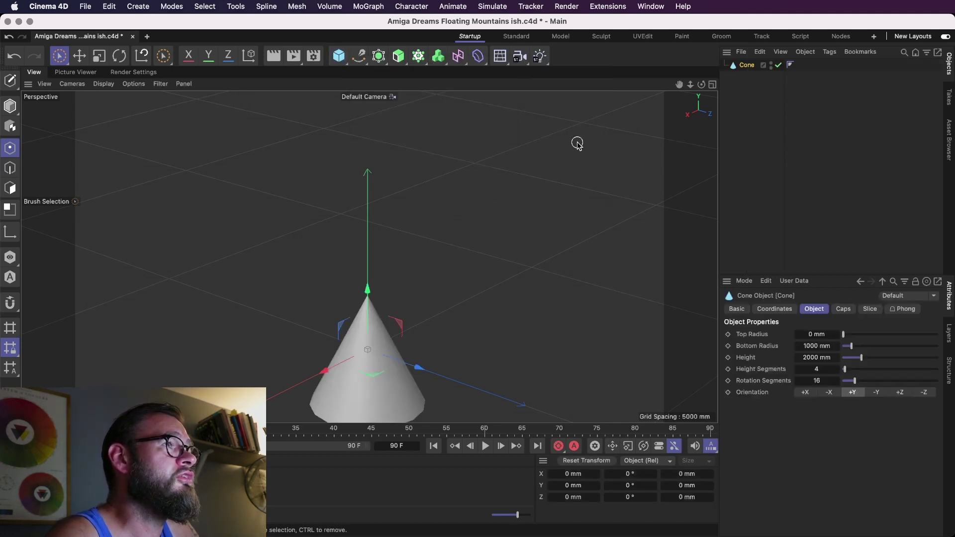
pyautogui.press('o')
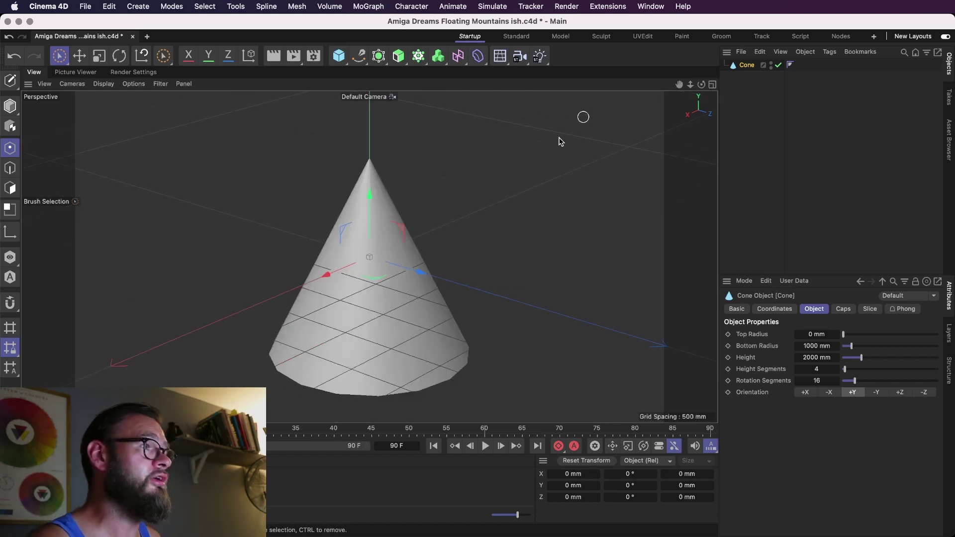
pyautogui.click(876, 393)
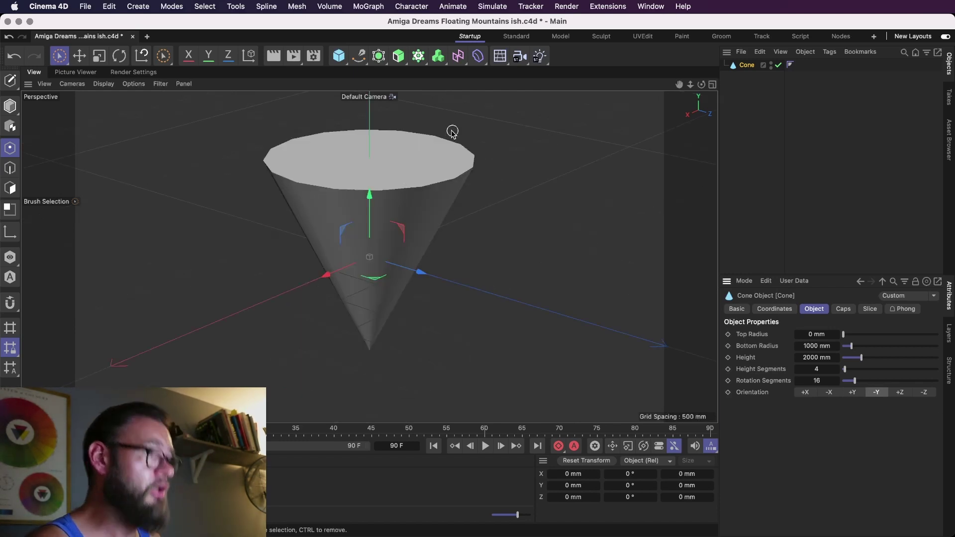
# - In Model mode, reshape the cone into a narrow spike with a bottom radius of about 714 mm and a height of about 6905 mm
pyautogui.click(10, 106)
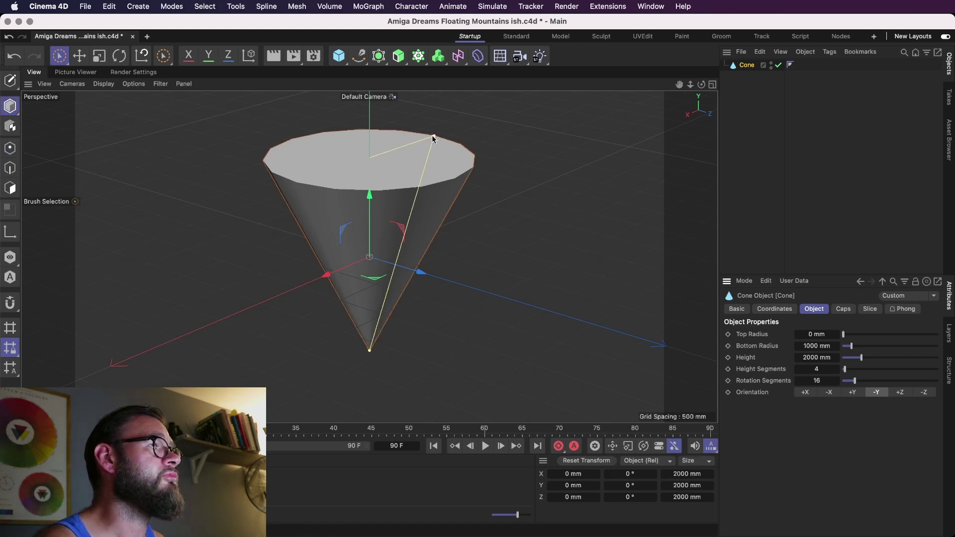
pyautogui.moveTo(435, 135); pyautogui.dragTo(417, 143)
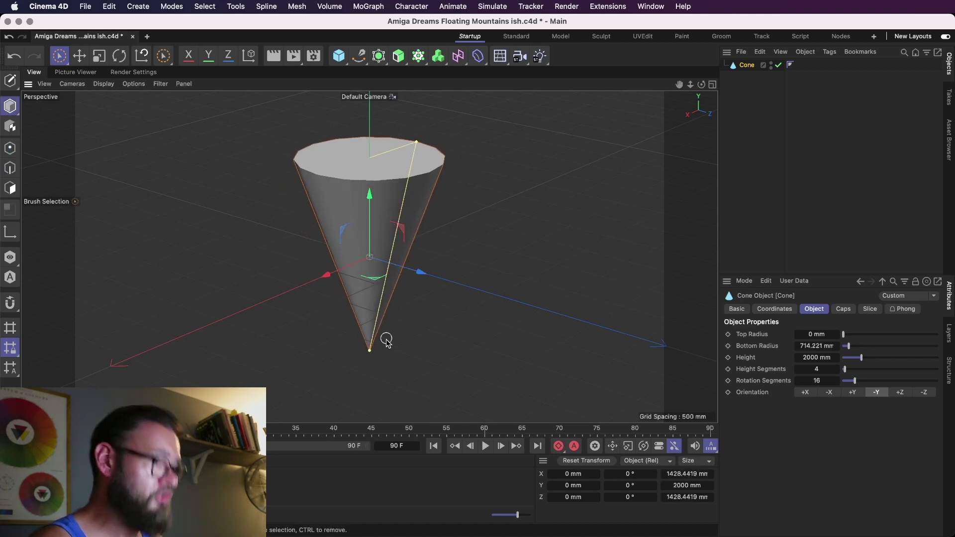
pyautogui.moveTo(368, 352); pyautogui.dragTo(370, 490)
pyautogui.keyDown('alt'); pyautogui.moveTo(424, 142); pyautogui.dragTo(325, 204, button='right'); pyautogui.keyUp('alt')
pyautogui.keyDown('alt'); pyautogui.moveTo(379, 192); pyautogui.dragTo(390, 400, button='middle'); pyautogui.keyUp('alt')
pyautogui.moveTo(360, 395)
pyautogui.mouseDown()
pyautogui.moveTo(360, 413)
pyautogui.moveTo(360, 396)
pyautogui.mouseUp()
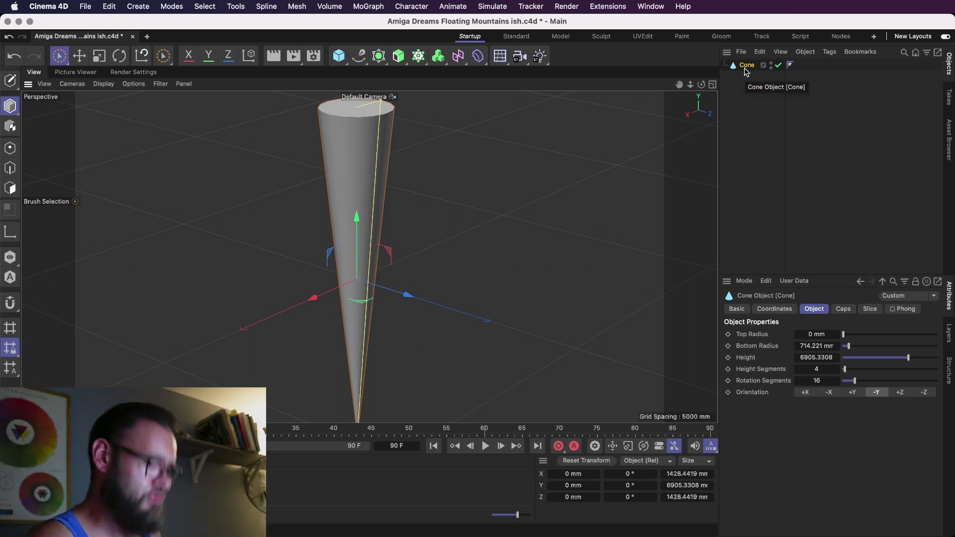
# - Display the cone's mesh lines over the shading and set its height segments to 19
pyautogui.press('c')
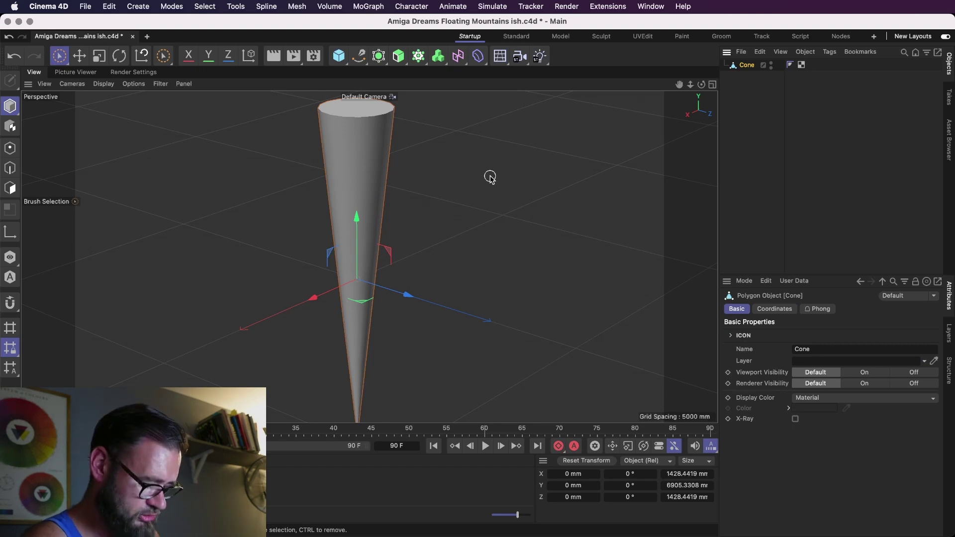
pyautogui.press('super+z')
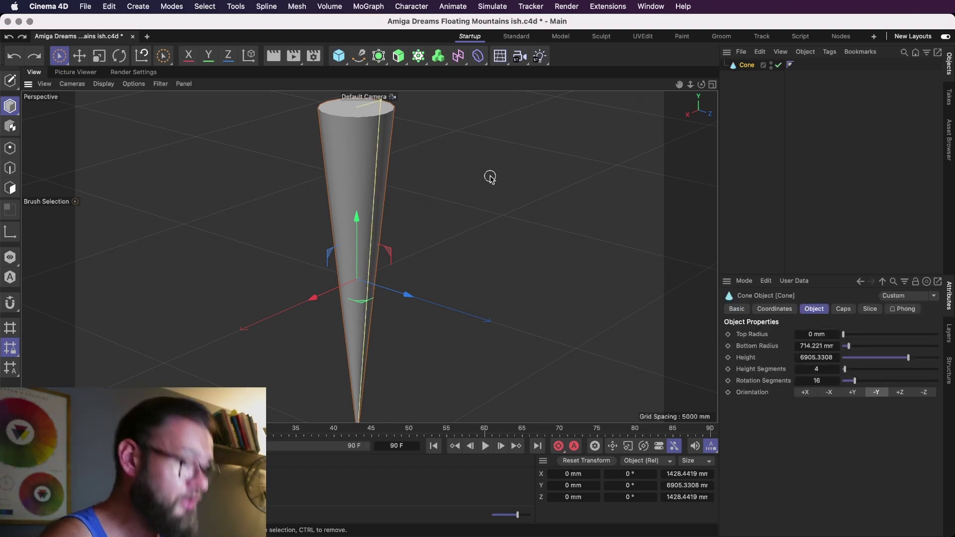
pyautogui.press('n')
pyautogui.press('g')
pyautogui.press('n')
pyautogui.press('b')
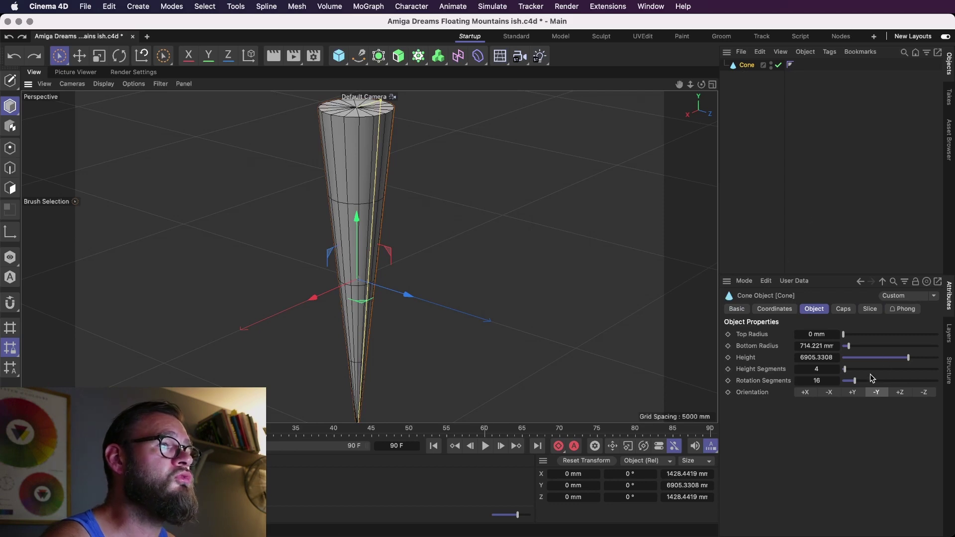
pyautogui.moveTo(845, 369); pyautogui.dragTo(859, 372)
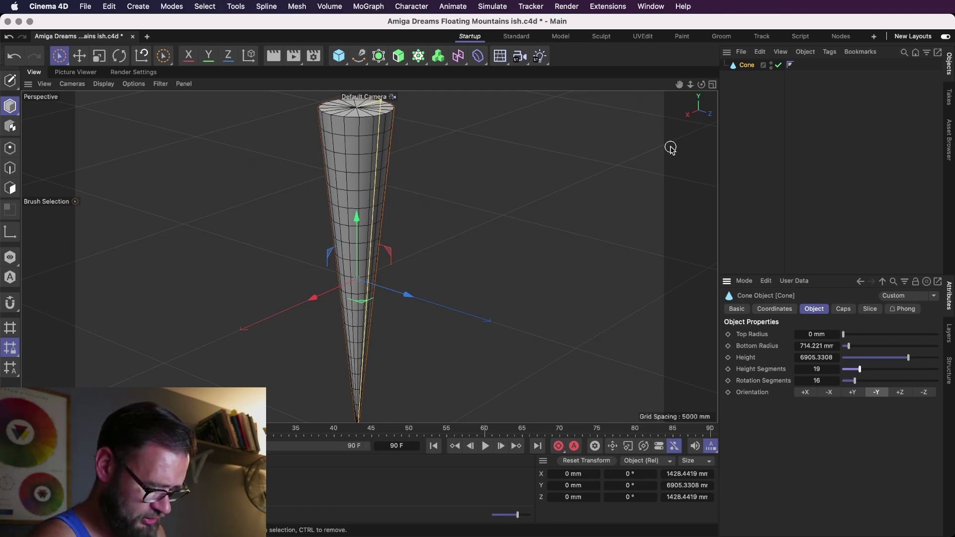
# - Make the cone editable and loop-select the second edge ring below its wide rim
pyautogui.press('c')
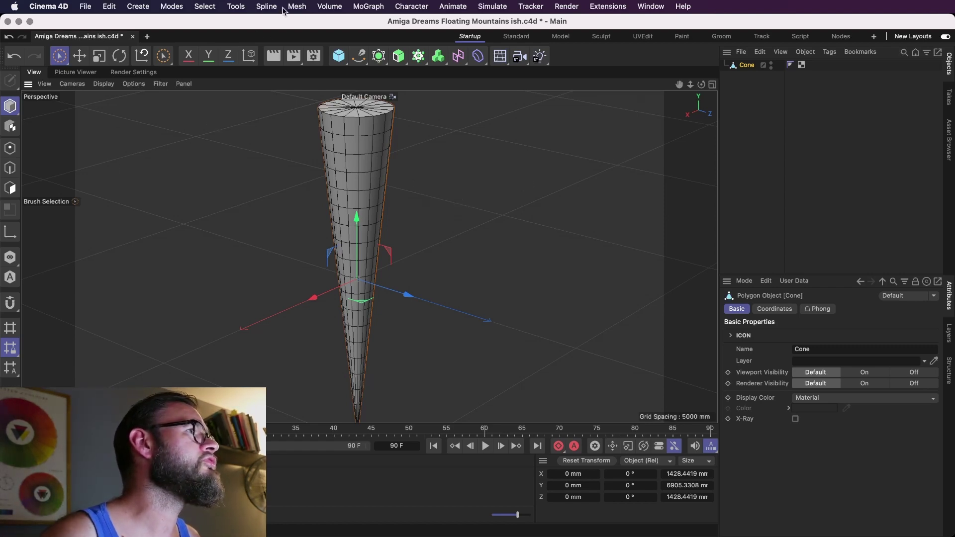
pyautogui.click(205, 6)
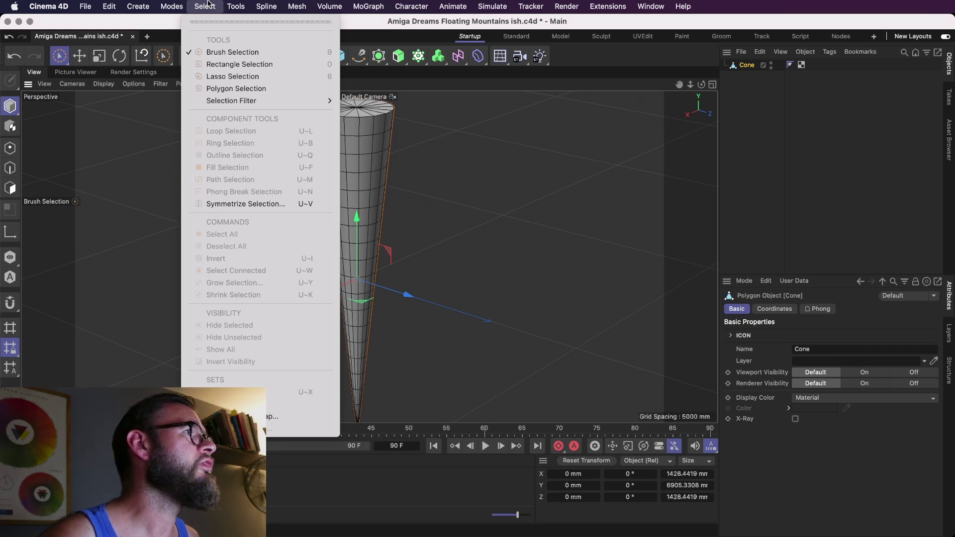
pyautogui.moveTo(266, 6)
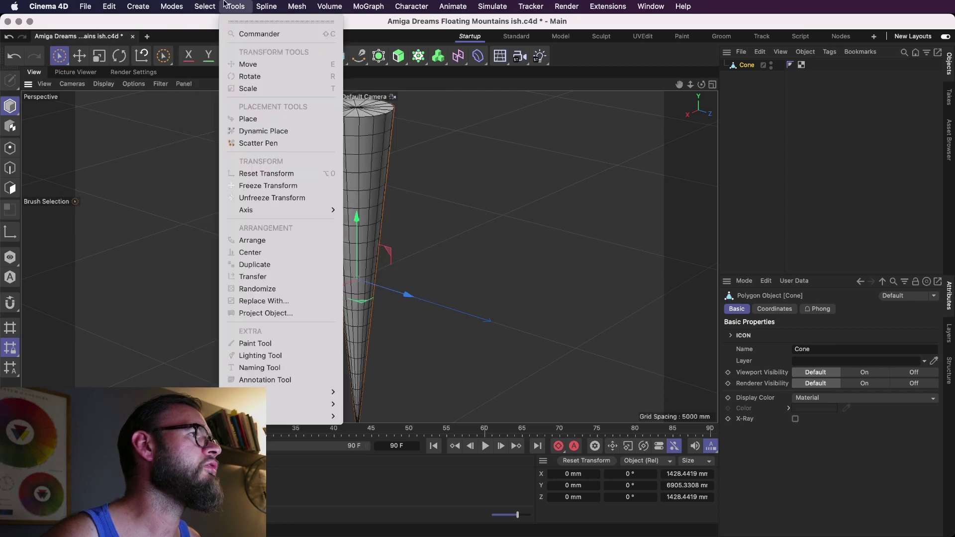
pyautogui.click(225, 4)
pyautogui.click(10, 167)
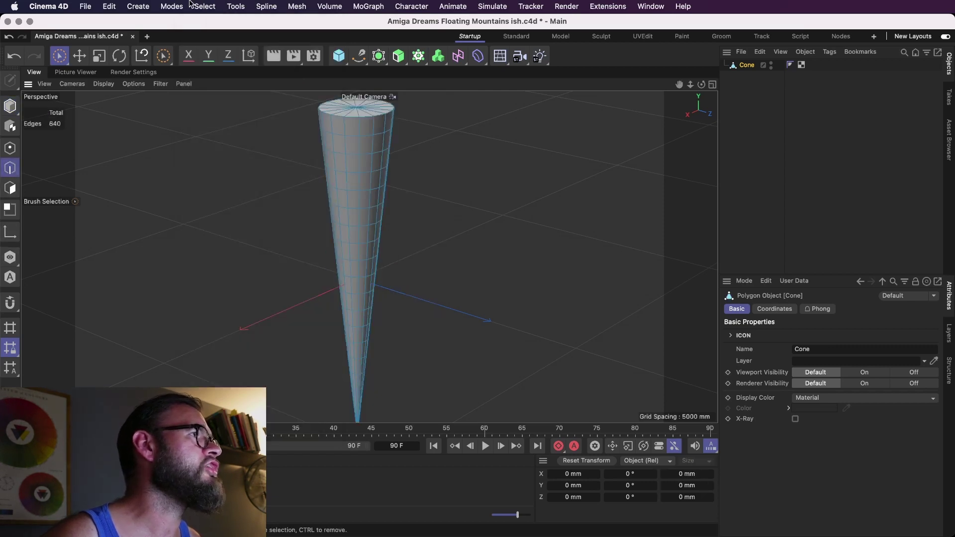
pyautogui.click(187, 4)
pyautogui.moveTo(204, 6)
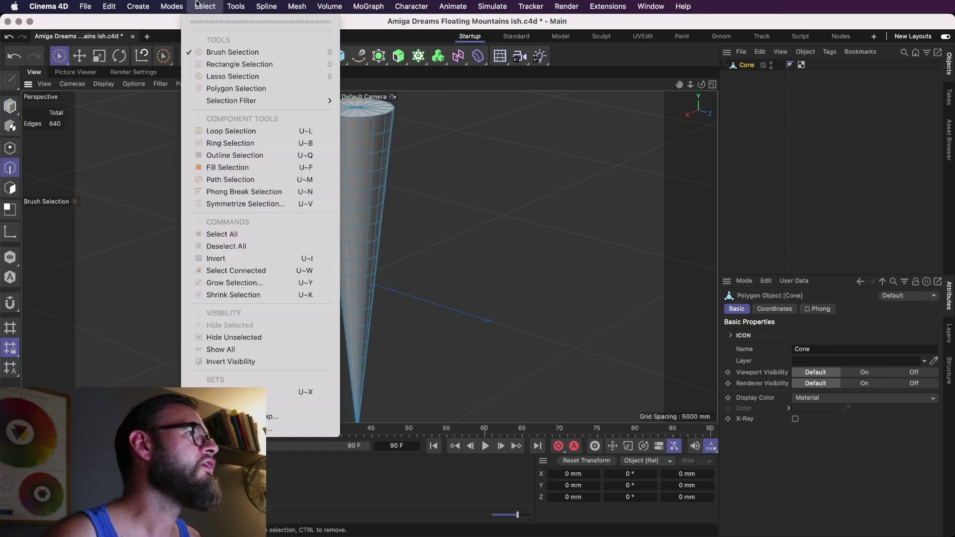
pyautogui.click(232, 130)
pyautogui.click(320, 147)
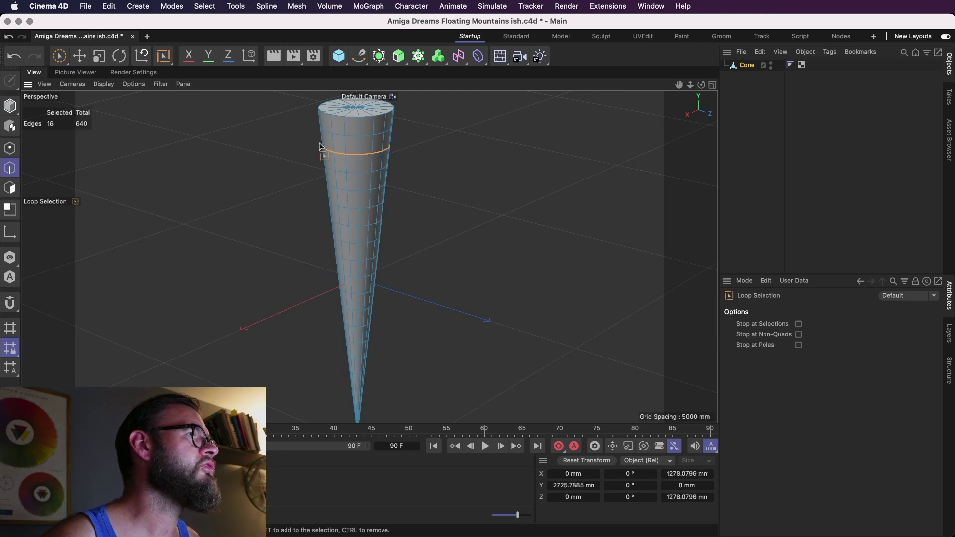
# - Move the selected edge loop sideways to about X 80 mm, Z 64 mm
pyautogui.click(86, 55)
pyautogui.press('space')
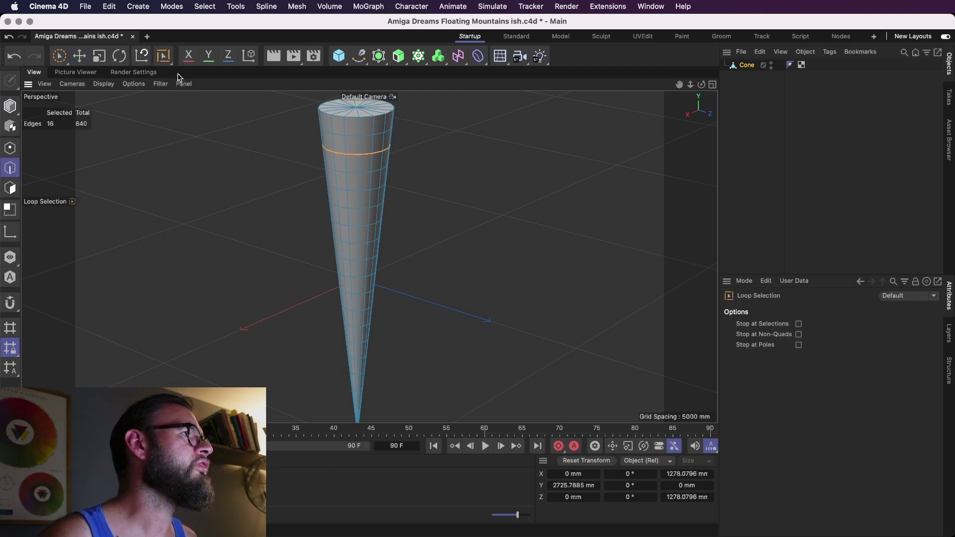
pyautogui.press('space')
pyautogui.press('space')
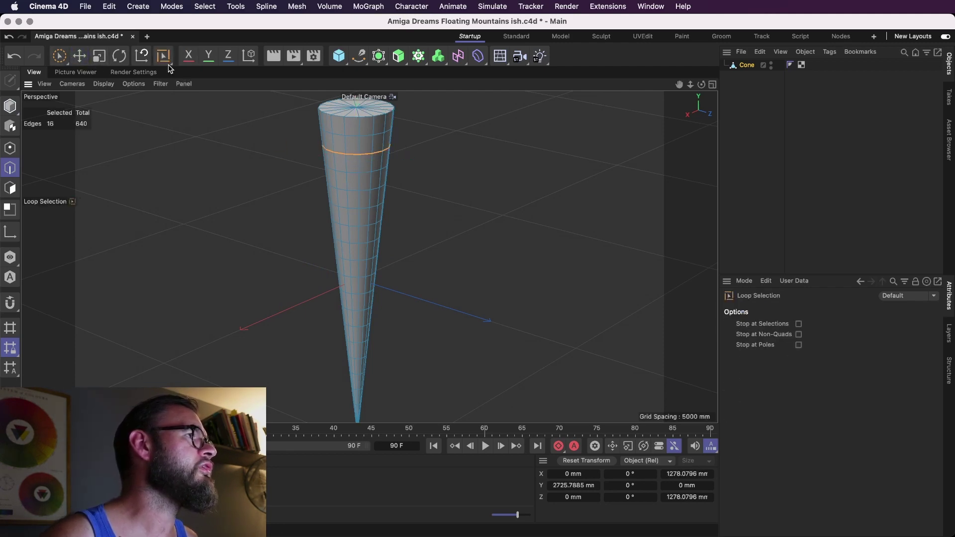
pyautogui.click(79, 55)
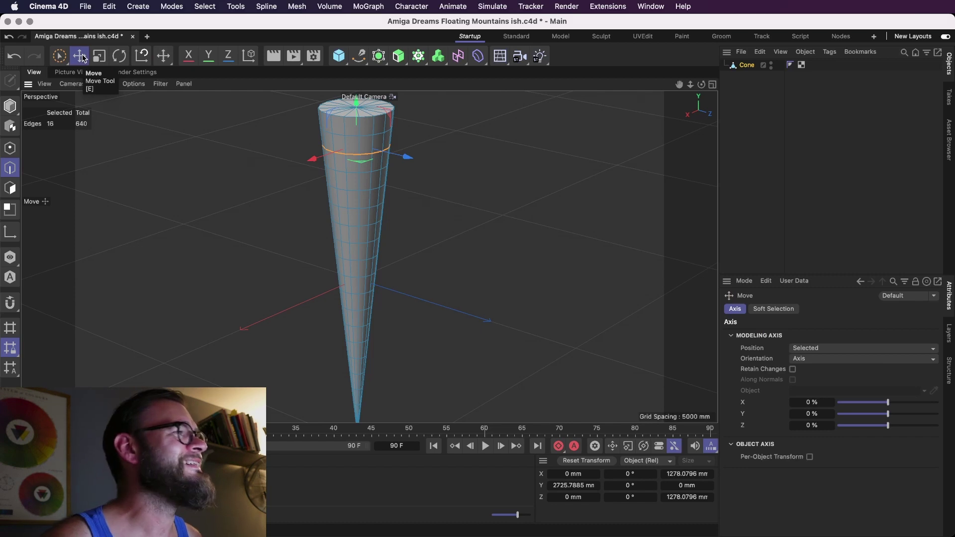
pyautogui.press('space')
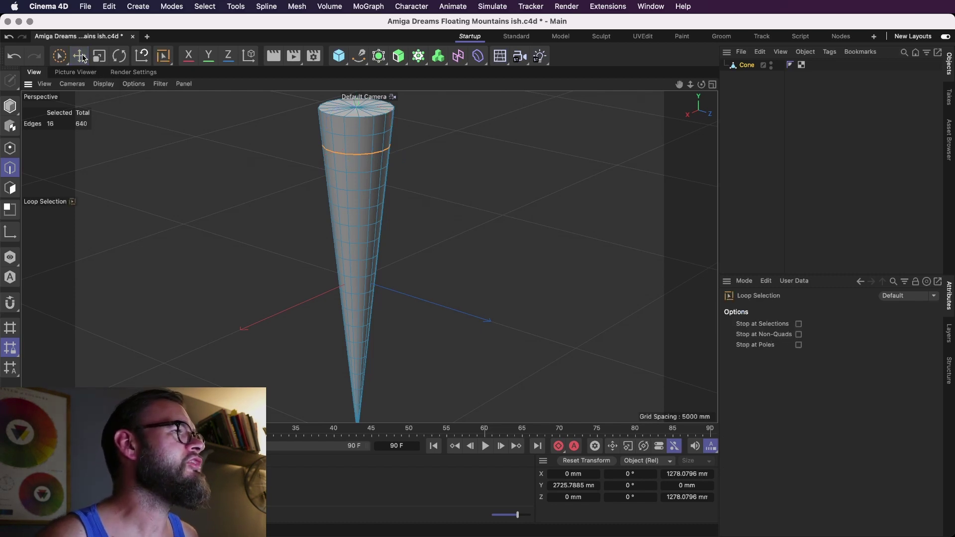
pyautogui.press('space')
pyautogui.press('space')
pyautogui.press('space')
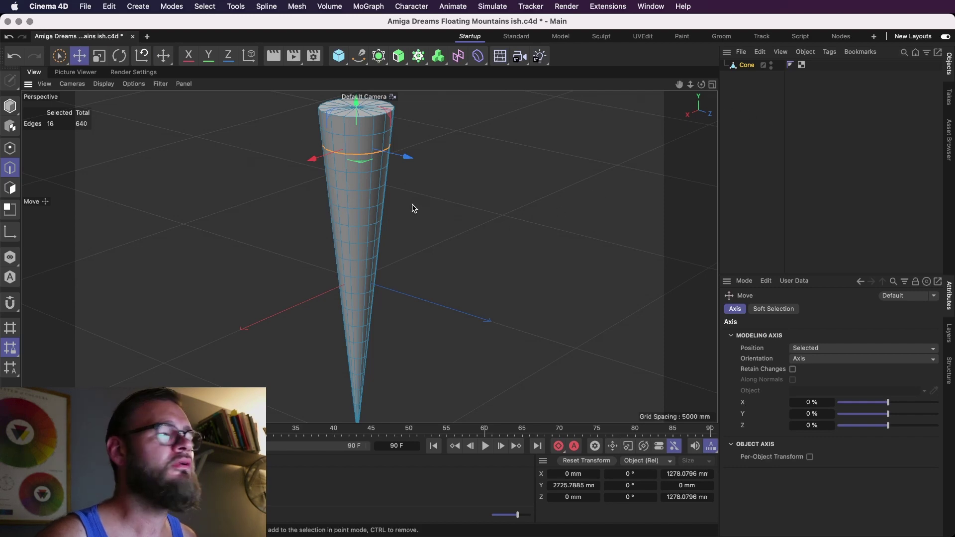
pyautogui.keyDown('alt'); pyautogui.moveTo(356, 182); pyautogui.dragTo(381, 195); pyautogui.keyUp('alt')
pyautogui.keyDown('alt'); pyautogui.moveTo(382, 188); pyautogui.dragTo(425, 228, button='middle'); pyautogui.keyUp('alt')
pyautogui.keyDown('alt'); pyautogui.moveTo(425, 228); pyautogui.dragTo(434, 208); pyautogui.keyUp('alt')
# - Loop-select the third edge ring below the rim and shift it horizontally to about X -51 mm, Z -42 mm
pyautogui.press('u')
pyautogui.press('l')
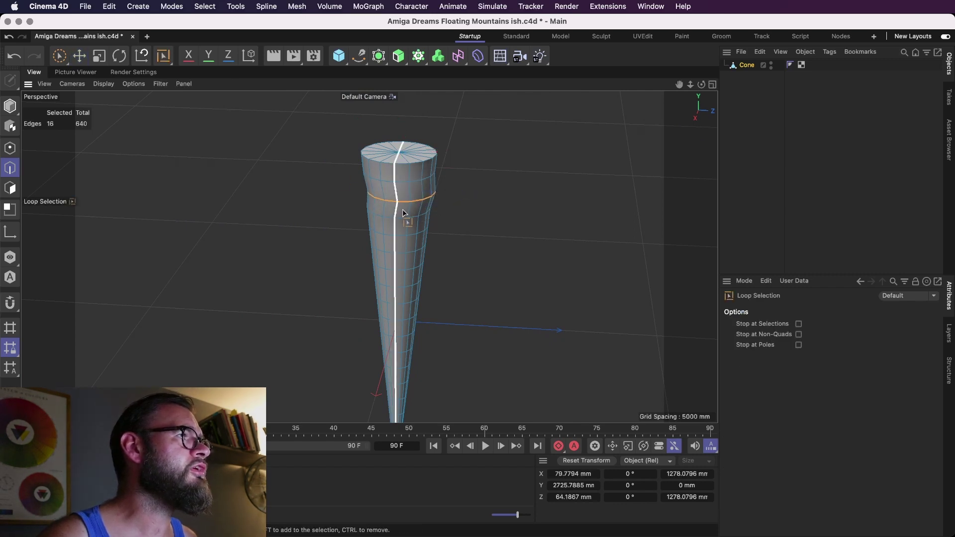
pyautogui.click(403, 214)
pyautogui.press('e')
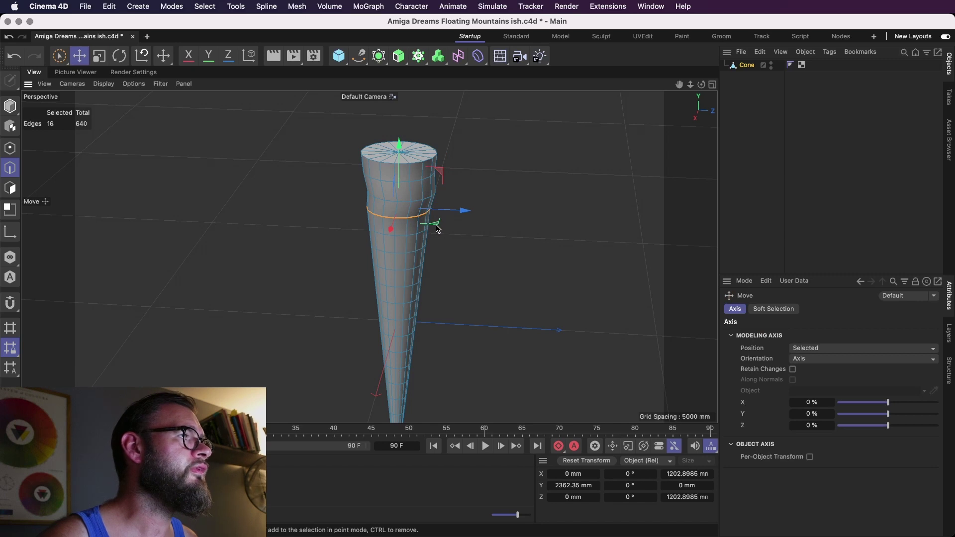
pyautogui.moveTo(437, 218); pyautogui.dragTo(343, 208)
# - Loop-select the fourth edge ring below the rim and move it to about X -52 mm, Y 2030 mm, Z 45 mm
pyautogui.press('u')
pyautogui.press('l')
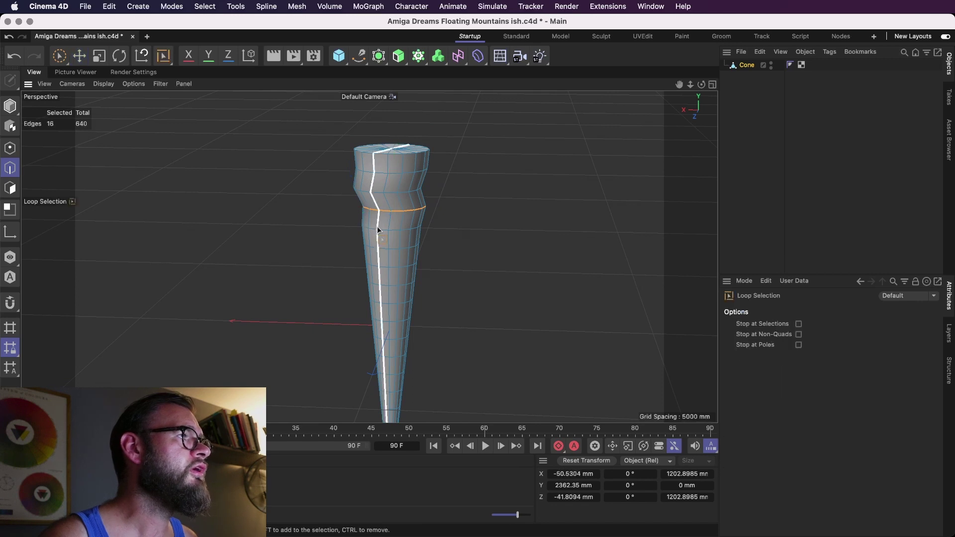
pyautogui.click(374, 229)
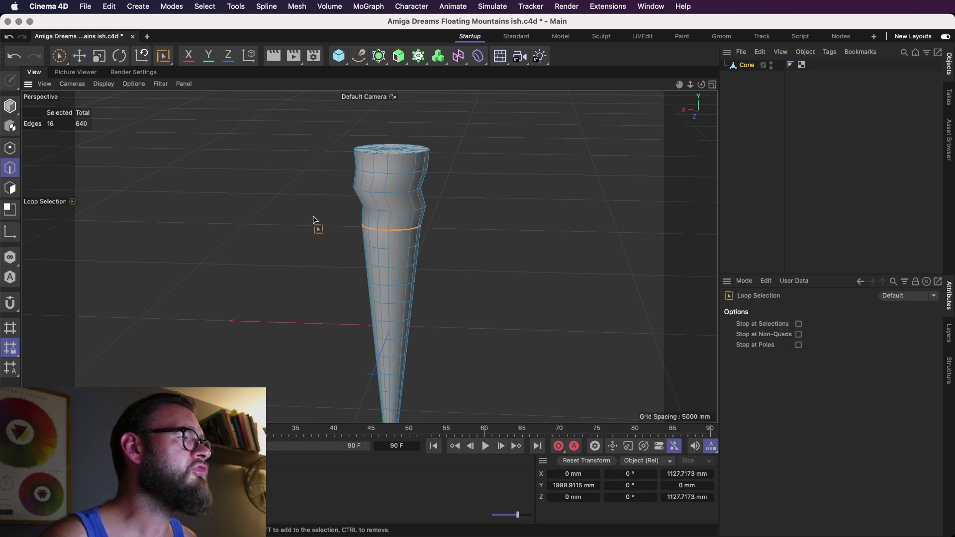
pyautogui.press('e')
pyautogui.moveTo(325, 225); pyautogui.dragTo(657, 231)
pyautogui.keyDown('alt'); pyautogui.moveTo(569, 211); pyautogui.dragTo(517, 229); pyautogui.keyUp('alt')
pyautogui.moveTo(457, 223); pyautogui.dragTo(456, 201)
# - Loop-select the fifth edge ring below the rim and move it to about X 65 mm, Y 1647 mm, Z -113 mm
pyautogui.press('u')
pyautogui.press('l')
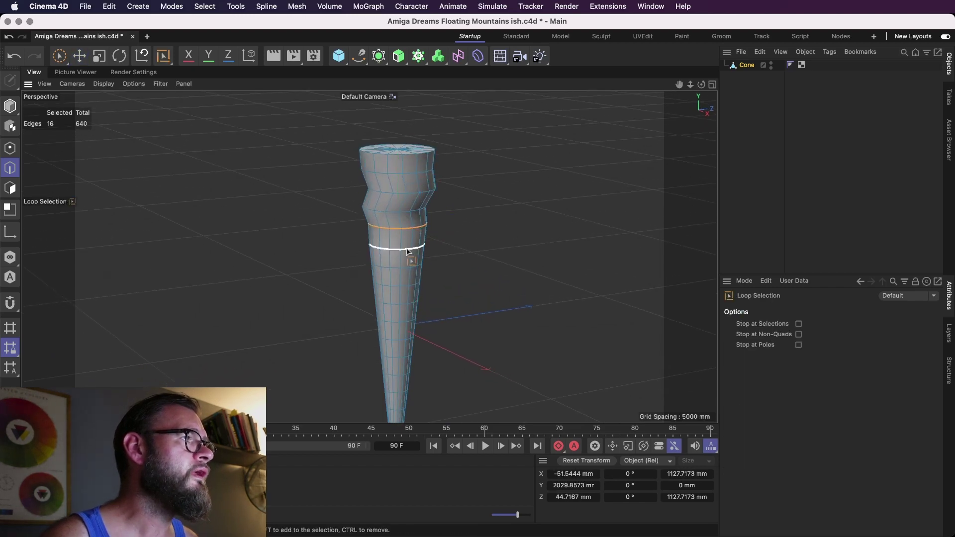
pyautogui.click(410, 248)
pyautogui.press('e')
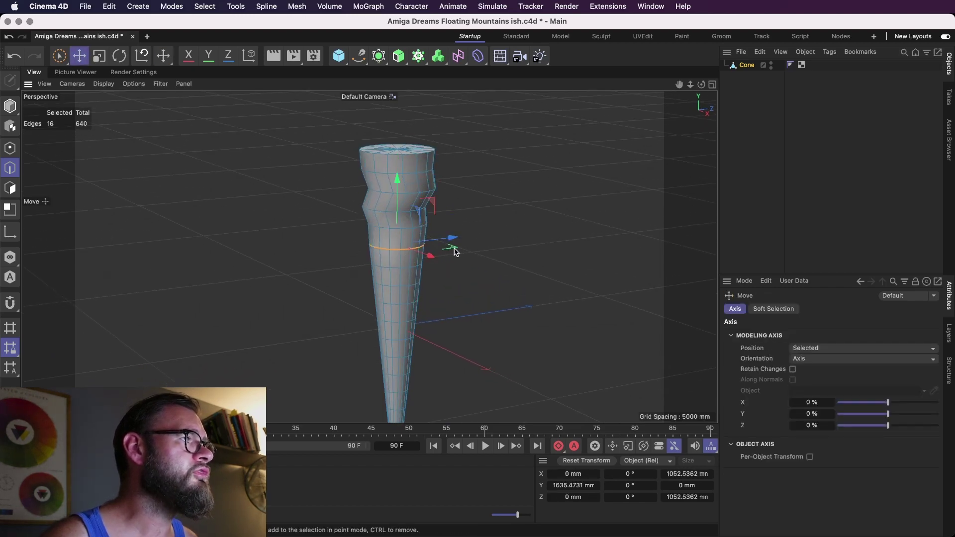
pyautogui.keyDown('alt'); pyautogui.moveTo(460, 253); pyautogui.dragTo(608, 264); pyautogui.keyUp('alt')
pyautogui.moveTo(356, 249); pyautogui.dragTo(356, 249)
pyautogui.keyDown('alt'); pyautogui.moveTo(358, 250); pyautogui.dragTo(408, 260); pyautogui.keyUp('alt')
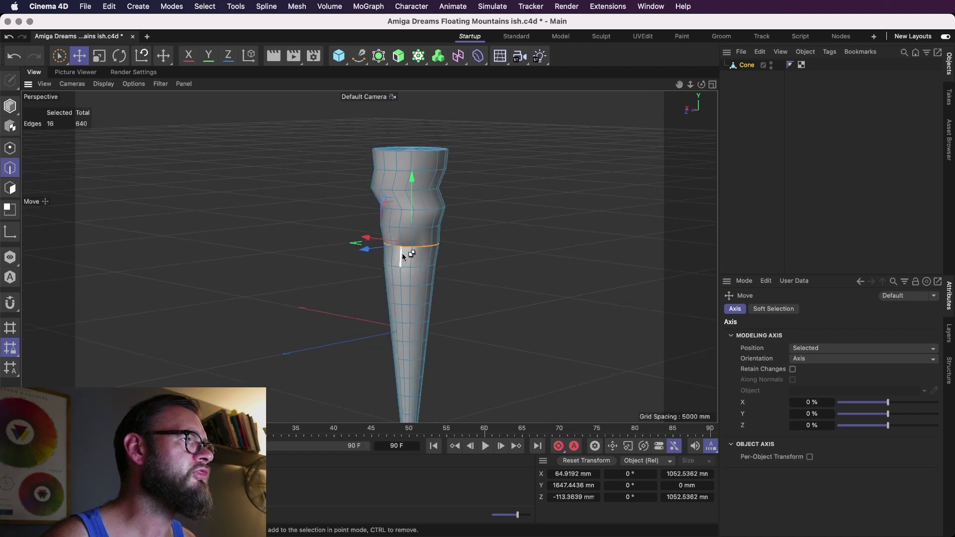
# - Compare the fifth edge ring with and without its last sideways move, and leave that move undone
pyautogui.press('super+z')
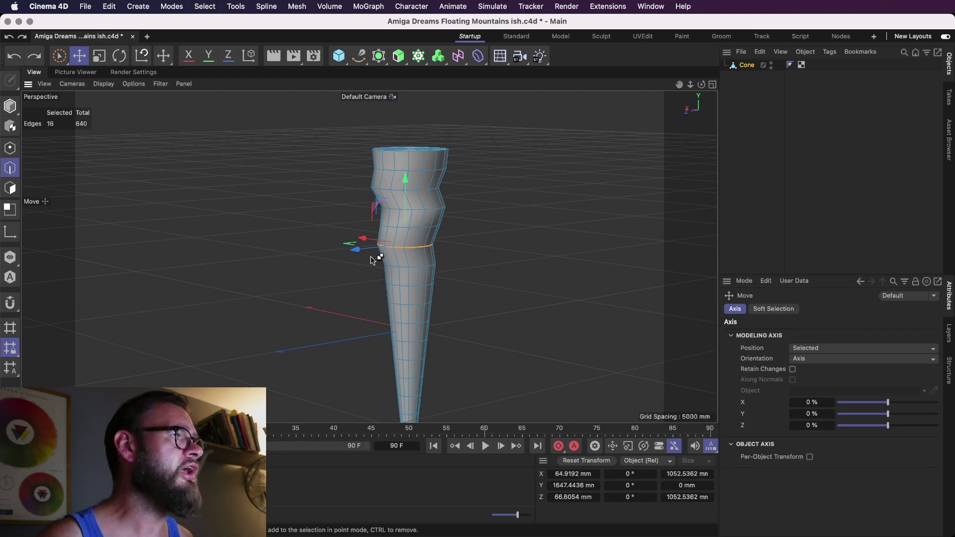
pyautogui.press('super+shift+z')
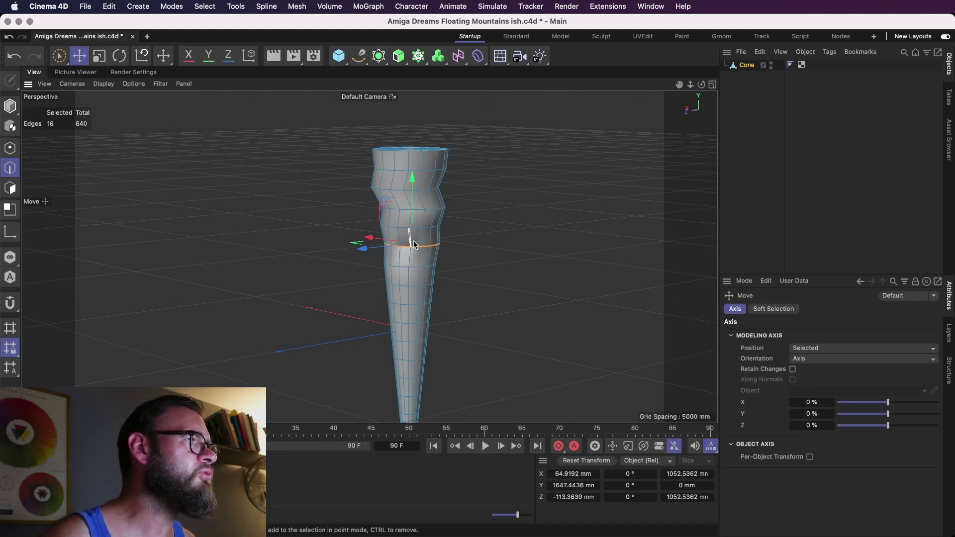
pyautogui.scroll(6, 415, 240)
pyautogui.scroll(-2, 411, 241)
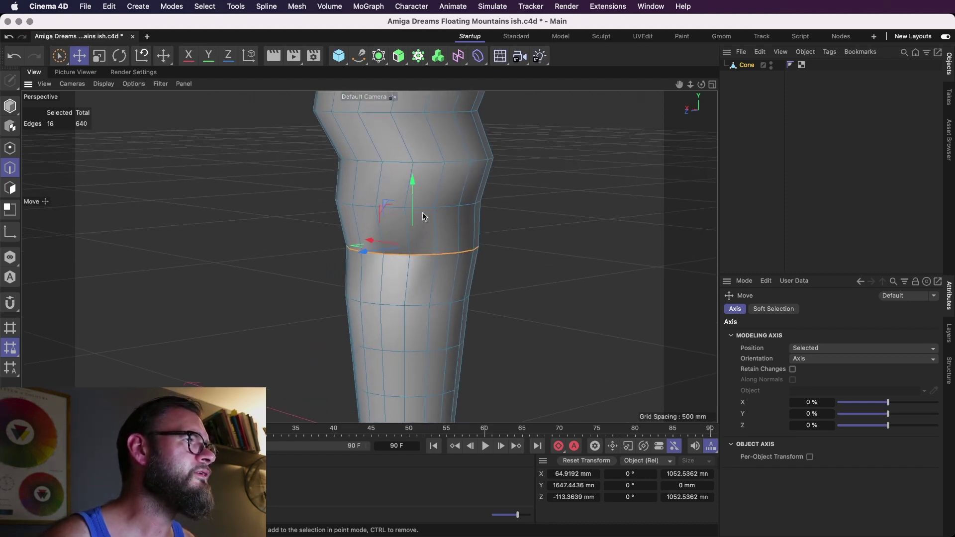
pyautogui.press('super+z')
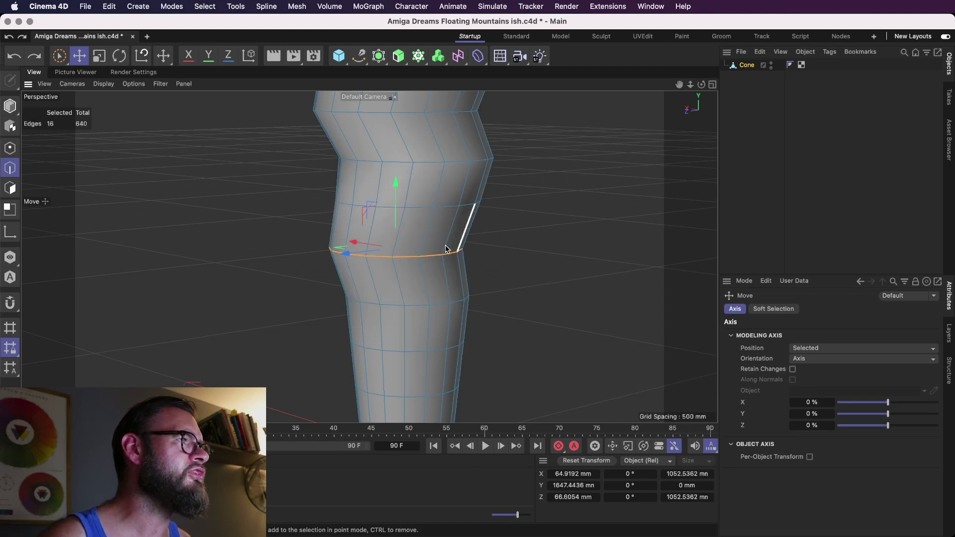
pyautogui.keyDown('alt'); pyautogui.moveTo(461, 249); pyautogui.dragTo(286, 243); pyautogui.keyUp('alt')
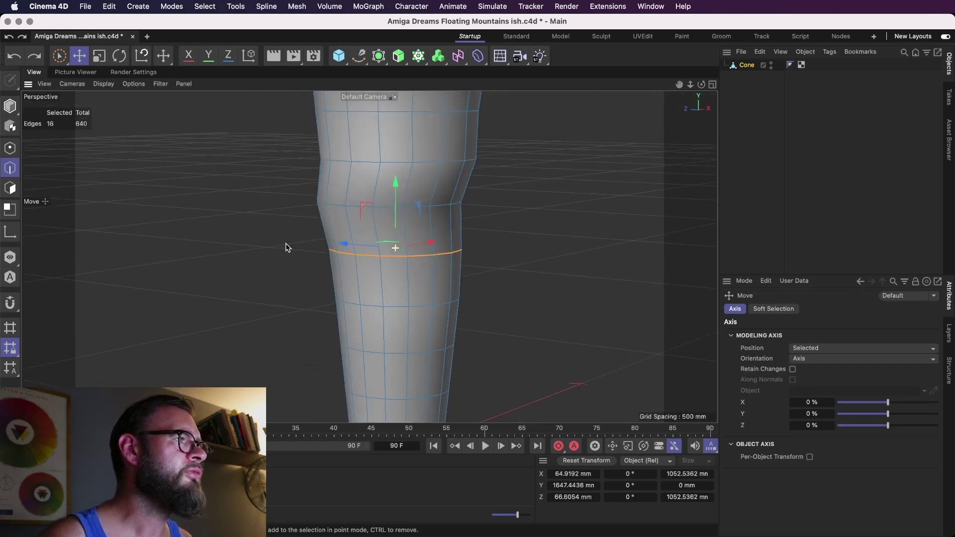
# - Shift the fifth edge ring to about X 50, Z 62 mm, and the loop-selected sixth ring to about X -74, Z -59 mm
pyautogui.keyDown('alt'); pyautogui.moveTo(444, 250); pyautogui.dragTo(405, 207); pyautogui.keyUp('alt')
pyautogui.press('u')
pyautogui.press('l')
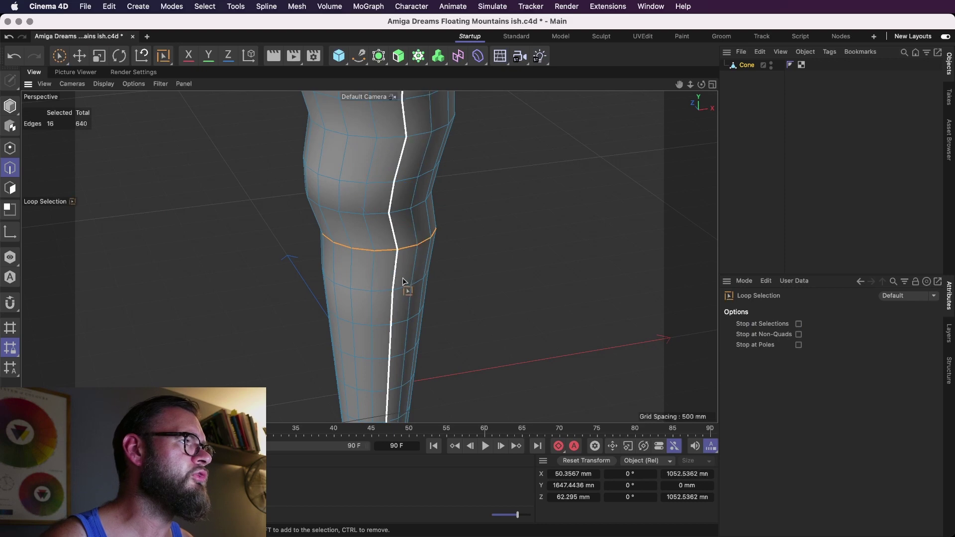
pyautogui.click(404, 289)
pyautogui.press('e')
pyautogui.keyDown('alt'); pyautogui.moveTo(403, 288); pyautogui.dragTo(374, 232); pyautogui.keyUp('alt')
# - Loop-select the seventh edge ring below the rim and move it horizontally to about X 52 mm, Z -119 mm
pyautogui.press('u')
pyautogui.press('l')
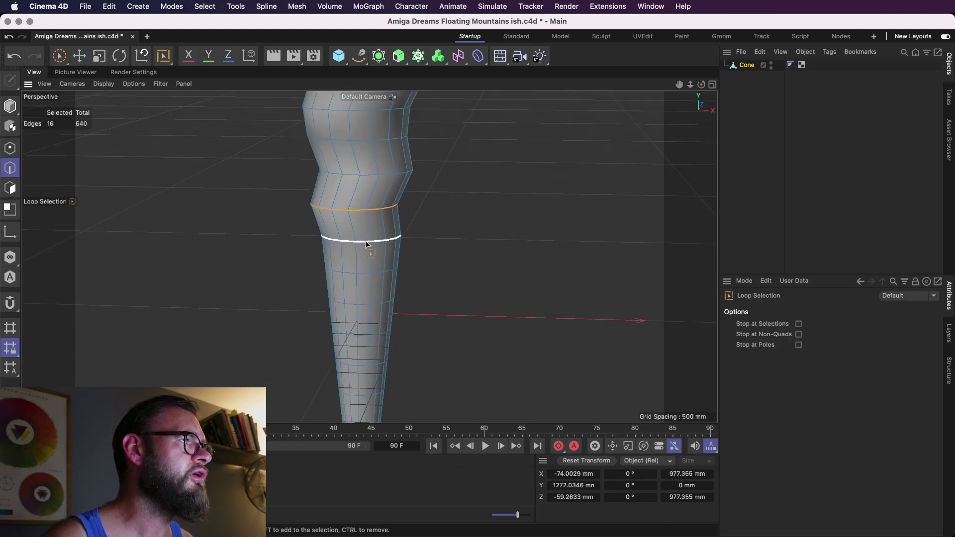
pyautogui.click(367, 241)
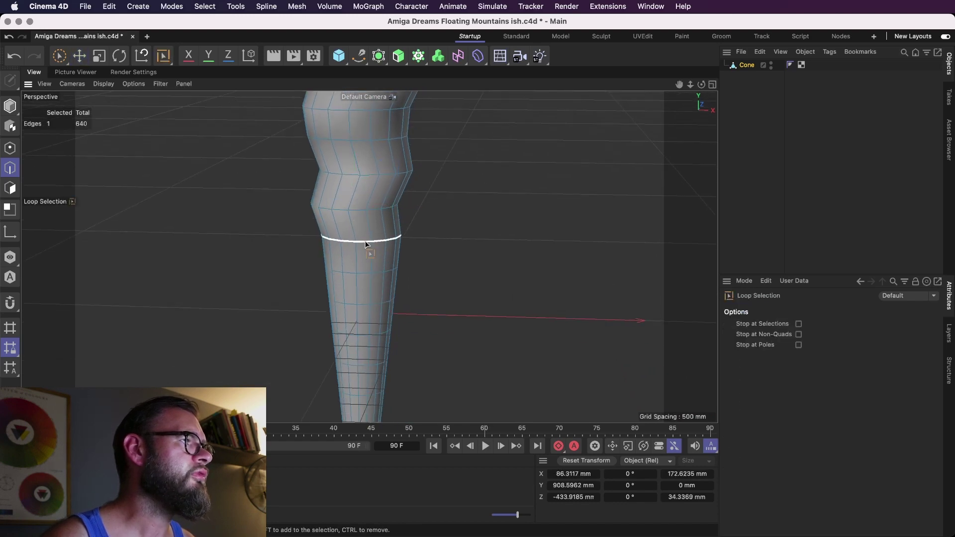
pyautogui.click(365, 243)
pyautogui.press('e')
pyautogui.moveTo(406, 233); pyautogui.dragTo(372, 232)
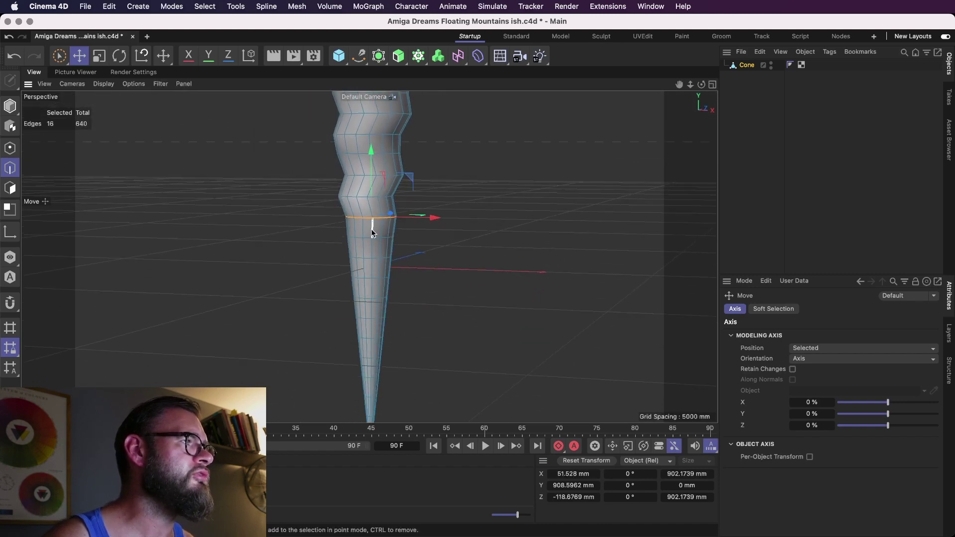
# - Loop-select the eighth edge ring below the rim and offset it horizontally by about 84 mm
pyautogui.press('u')
pyautogui.press('l')
pyautogui.click(370, 248)
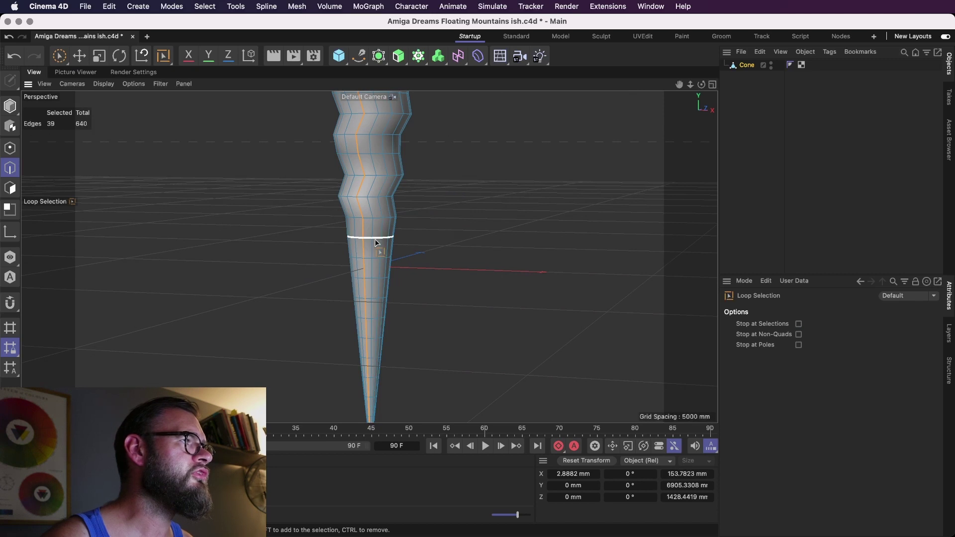
pyautogui.click(376, 240)
pyautogui.press('e')
pyautogui.keyDown('alt'); pyautogui.moveTo(353, 238); pyautogui.dragTo(430, 236); pyautogui.keyUp('alt')
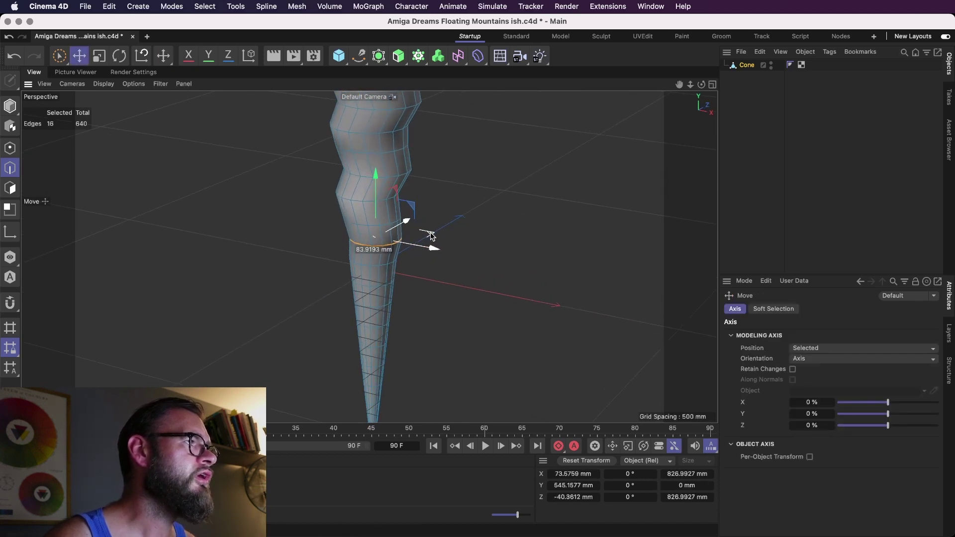
pyautogui.press('super+z')
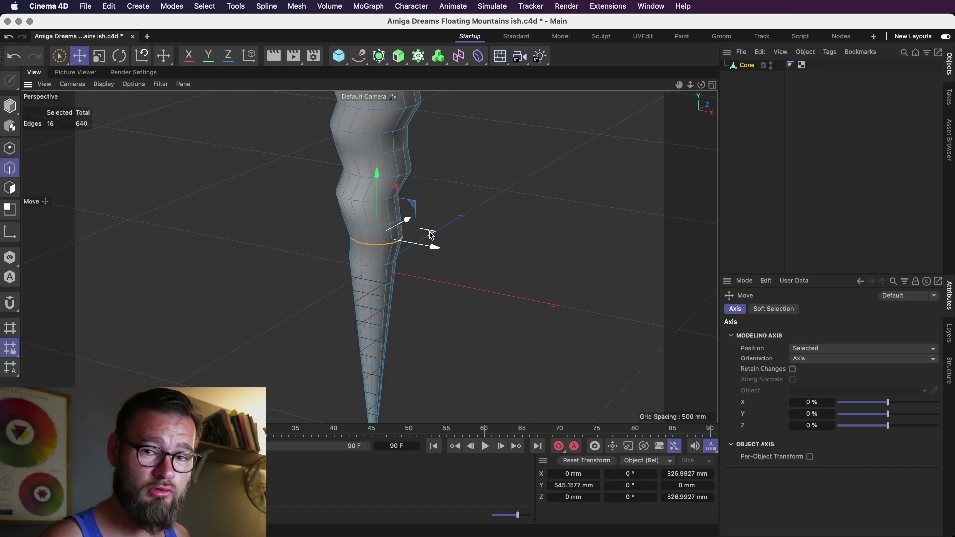
# - Loop-select the ninth edge ring below the rim and move it horizontally to about X -45 mm, Z -21 mm
pyautogui.press('u')
pyautogui.press('l')
pyautogui.click(385, 271)
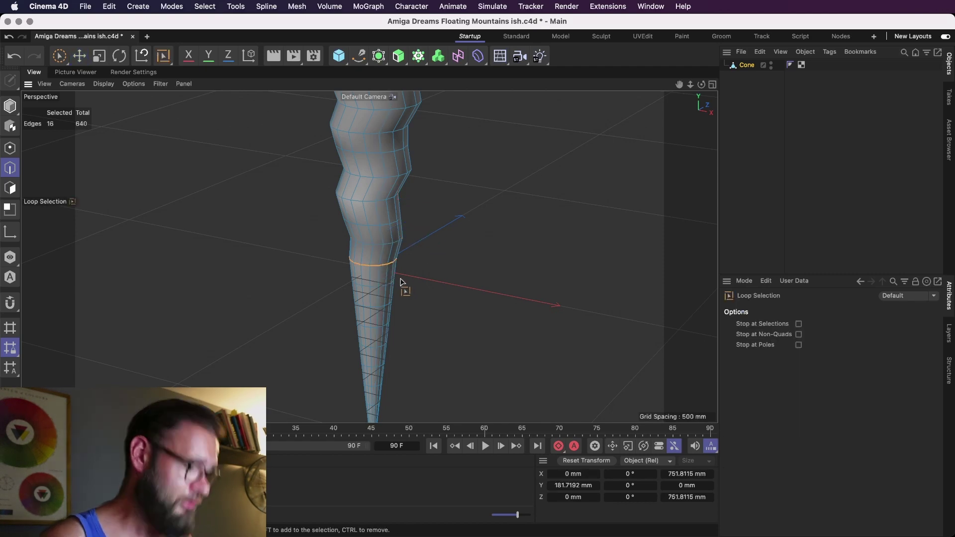
pyautogui.keyDown('alt'); pyautogui.moveTo(406, 283); pyautogui.dragTo(467, 290); pyautogui.keyUp('alt')
pyautogui.keyDown('alt'); pyautogui.moveTo(390, 271); pyautogui.dragTo(467, 288); pyautogui.keyUp('alt')
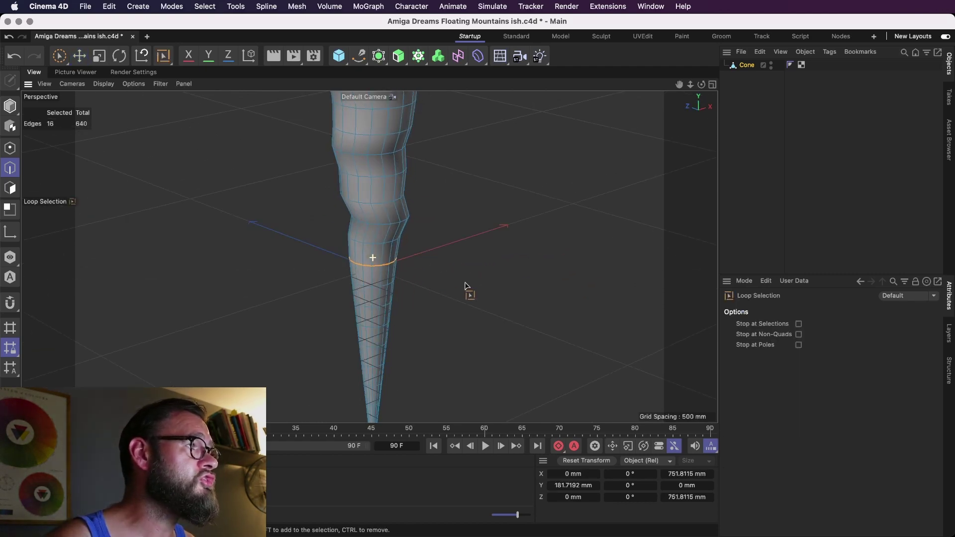
pyautogui.press('e')
pyautogui.moveTo(378, 246)
pyautogui.keyDown('alt'); pyautogui.mouseDown()
pyautogui.moveTo(373, 257)
pyautogui.moveTo(387, 242)
pyautogui.mouseUp(); pyautogui.keyUp('alt')
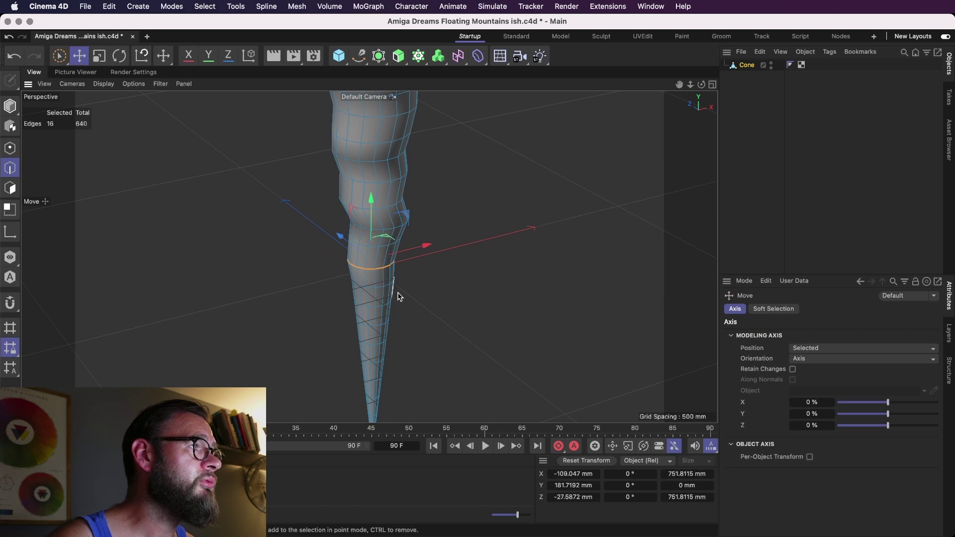
pyautogui.keyDown('alt'); pyautogui.moveTo(392, 294); pyautogui.dragTo(428, 255); pyautogui.keyUp('alt')
# - Loop-select the tenth edge ring below the rim and move it horizontally to about X 73 mm, Z 16 mm
pyautogui.press('u')
pyautogui.press('l')
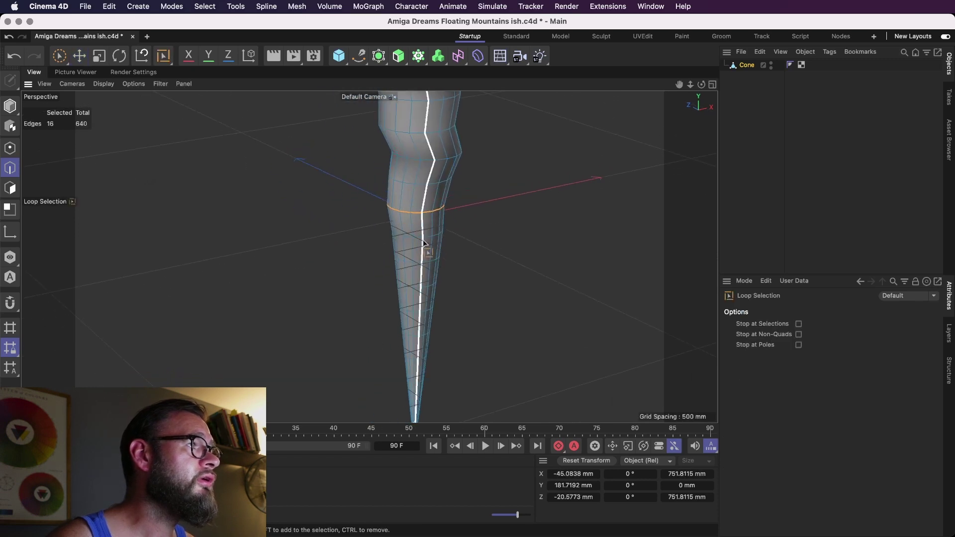
pyautogui.click(423, 233)
pyautogui.press('e')
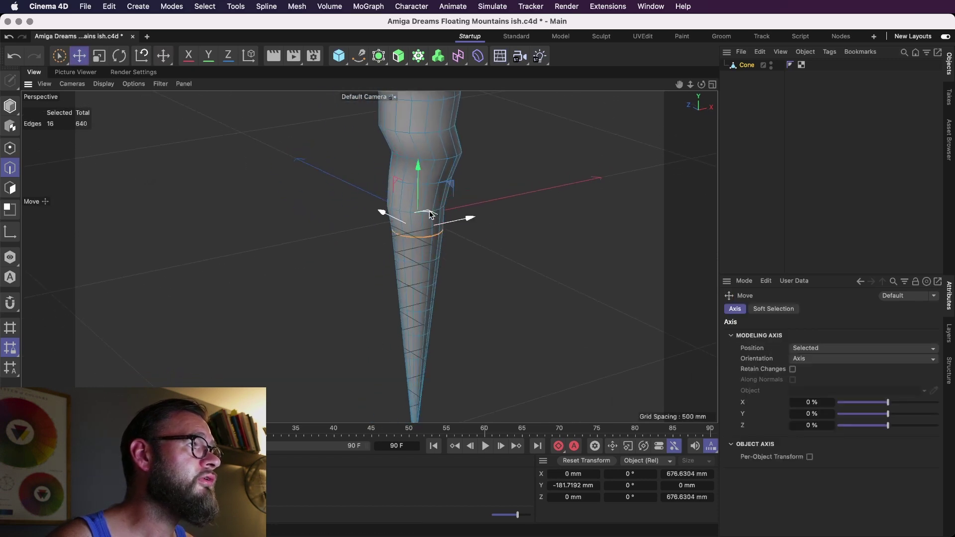
pyautogui.moveTo(430, 215); pyautogui.dragTo(433, 213)
# - Loop-select the eleventh edge ring below the rim and move it horizontally to about X -40 mm, Z -41 mm
pyautogui.press('u')
pyautogui.press('l')
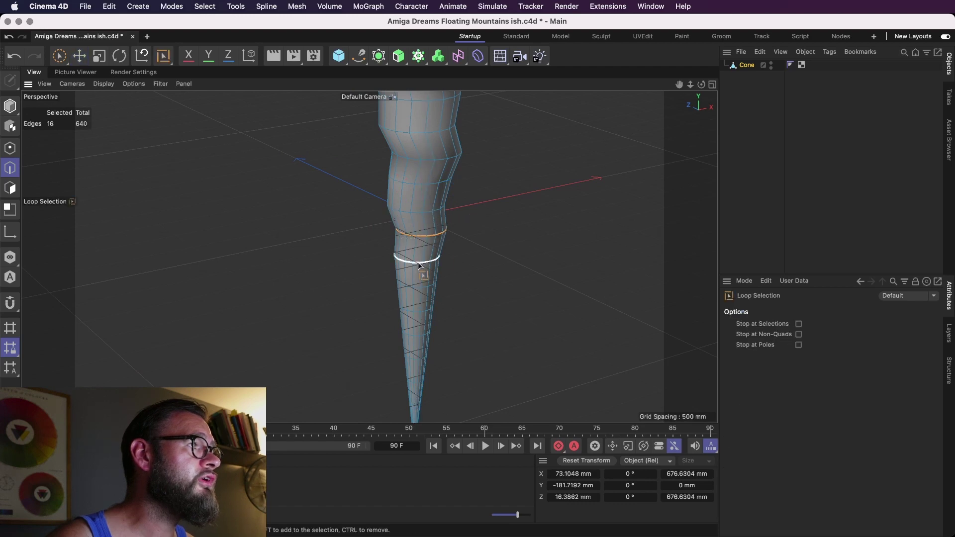
pyautogui.click(418, 262)
pyautogui.press('e')
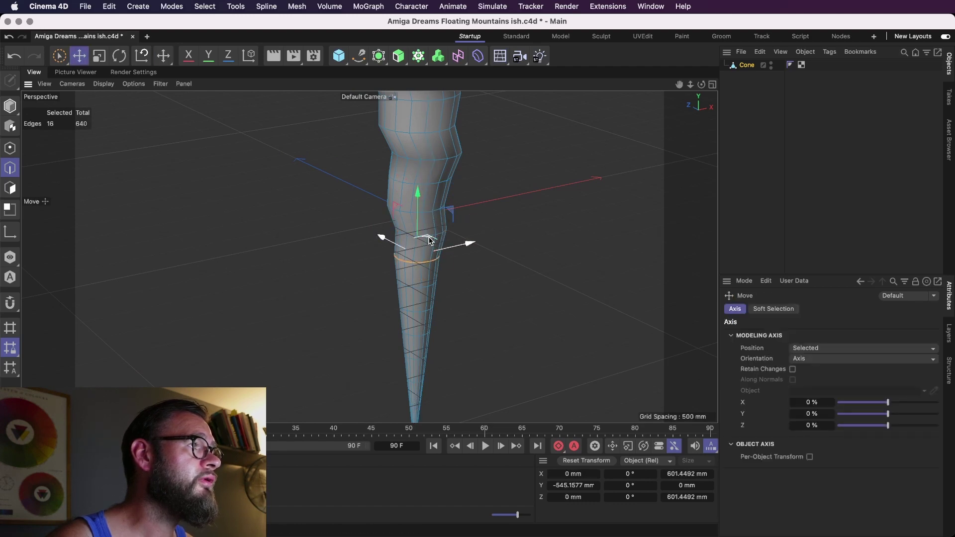
pyautogui.keyDown('alt'); pyautogui.moveTo(440, 244); pyautogui.dragTo(343, 213); pyautogui.keyUp('alt')
pyautogui.moveTo(484, 262); pyautogui.dragTo(479, 260)
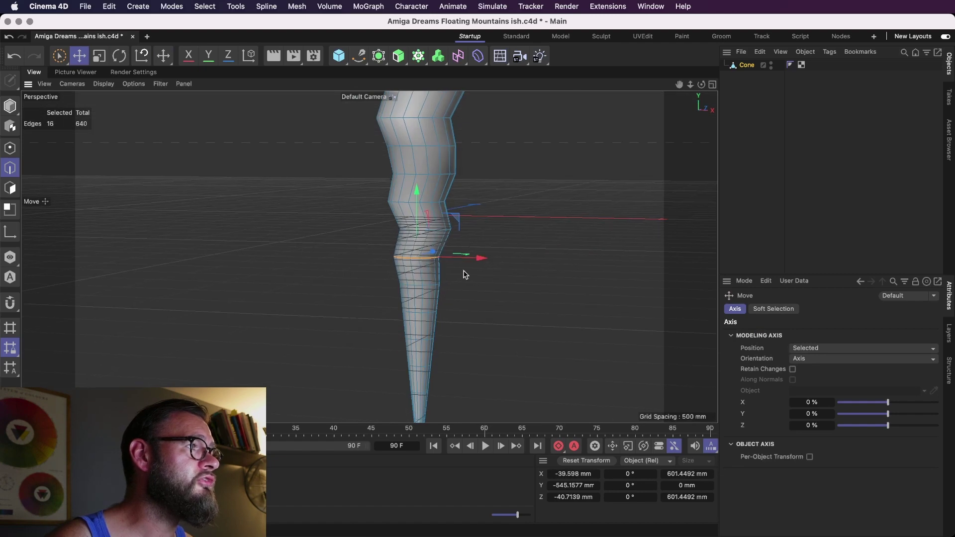
# - Loop-select the twelfth edge ring below the rim and move it horizontally to about X 57 mm, Z 66 mm
pyautogui.press('u')
pyautogui.press('l')
pyautogui.click(427, 288)
pyautogui.press('e')
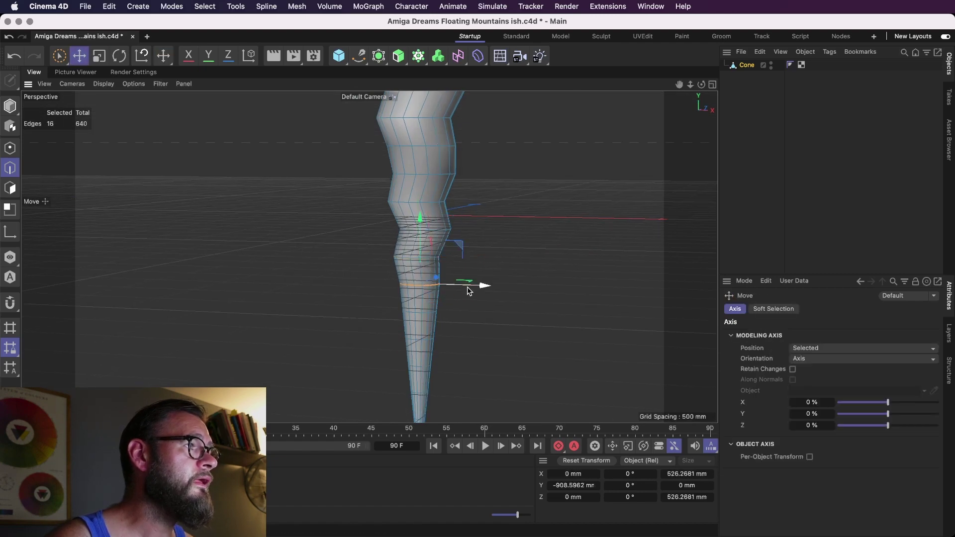
pyautogui.keyDown('alt'); pyautogui.moveTo(423, 294); pyautogui.dragTo(363, 282); pyautogui.keyUp('alt')
# - Loop-select the thirteenth edge ring below the rim and move it horizontally to about X -35 mm, Z 31 mm
pyautogui.press('u')
pyautogui.press('l')
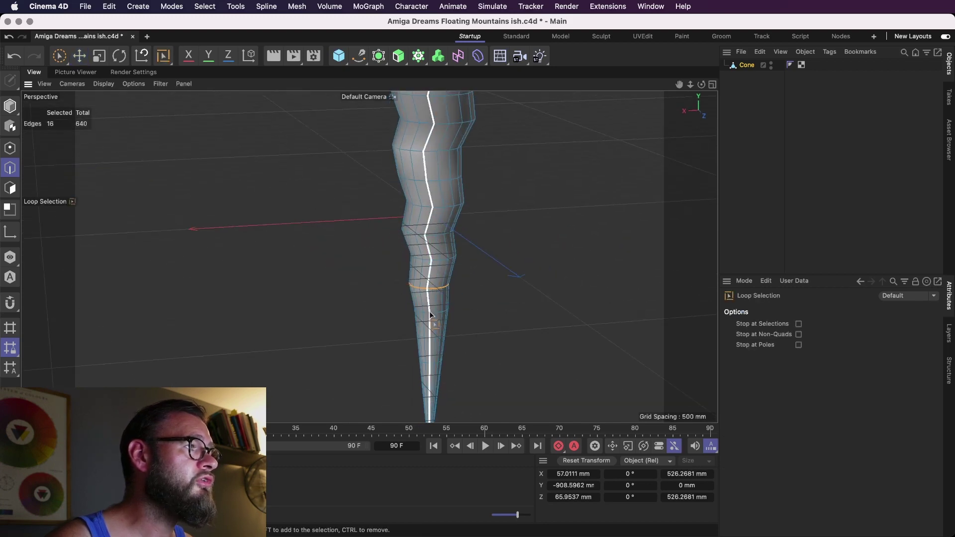
pyautogui.click(448, 312)
pyautogui.press('e')
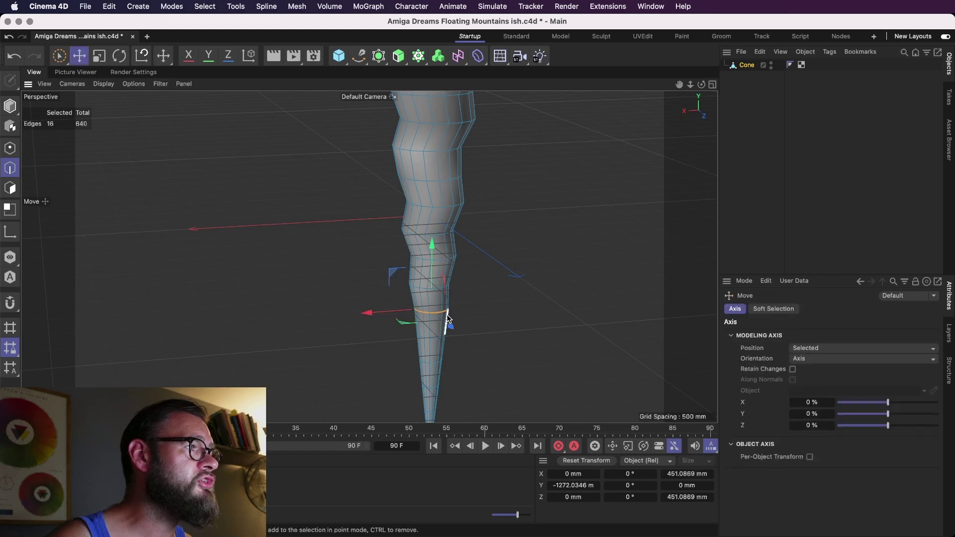
pyautogui.moveTo(405, 314); pyautogui.dragTo(395, 316)
pyautogui.press('super+z')
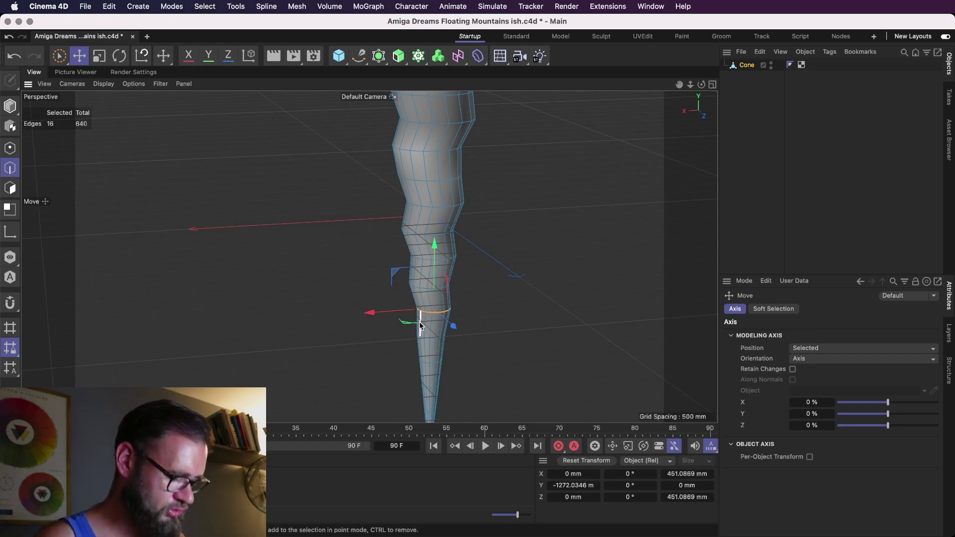
pyautogui.moveTo(426, 319); pyautogui.dragTo(468, 263)
pyautogui.press('super+z')
# - Loop-select the fourteenth edge ring below the rim and shift it along the X axis to about 17 mm
pyautogui.press('u')
pyautogui.press('l')
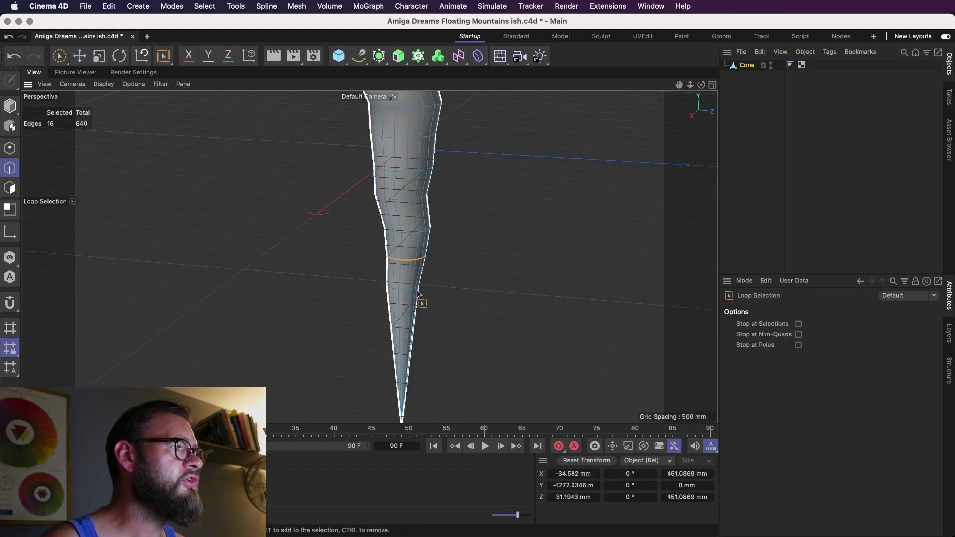
pyautogui.click(408, 290)
pyautogui.keyDown('alt'); pyautogui.moveTo(465, 297); pyautogui.dragTo(492, 300); pyautogui.keyUp('alt')
pyautogui.press('e')
pyautogui.moveTo(365, 294); pyautogui.dragTo(364, 289)
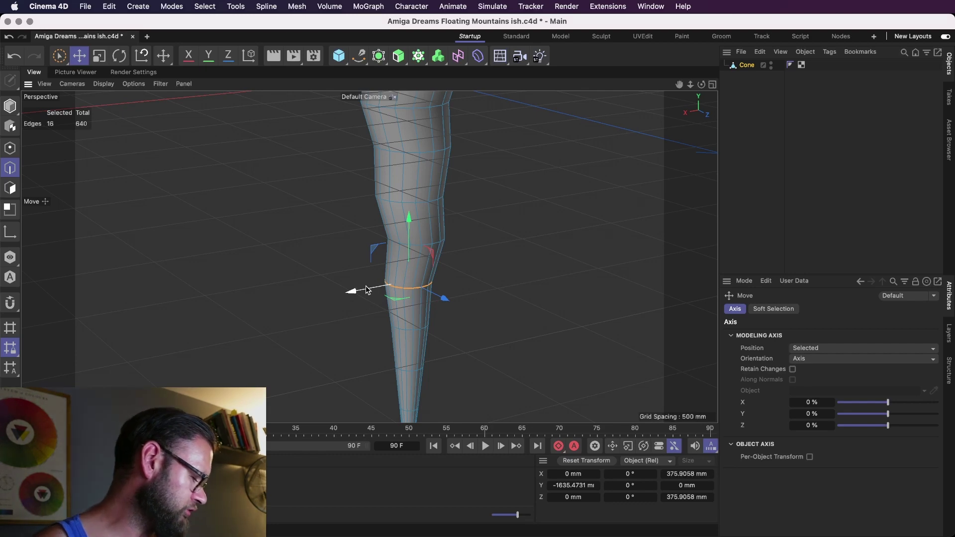
# - Loop-select the fifteenth edge ring below the rim and shift it slightly in the negative X direction
pyautogui.keyDown('alt'); pyautogui.moveTo(420, 321); pyautogui.dragTo(441, 259, button='middle'); pyautogui.keyUp('alt')
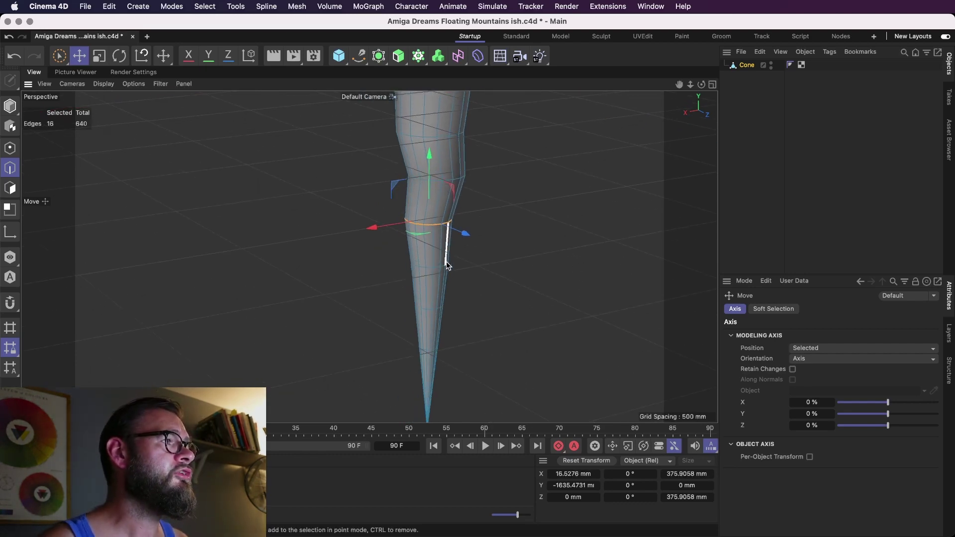
pyautogui.keyDown('alt'); pyautogui.moveTo(458, 266); pyautogui.dragTo(422, 264); pyautogui.keyUp('alt')
pyautogui.press('u')
pyautogui.press('l')
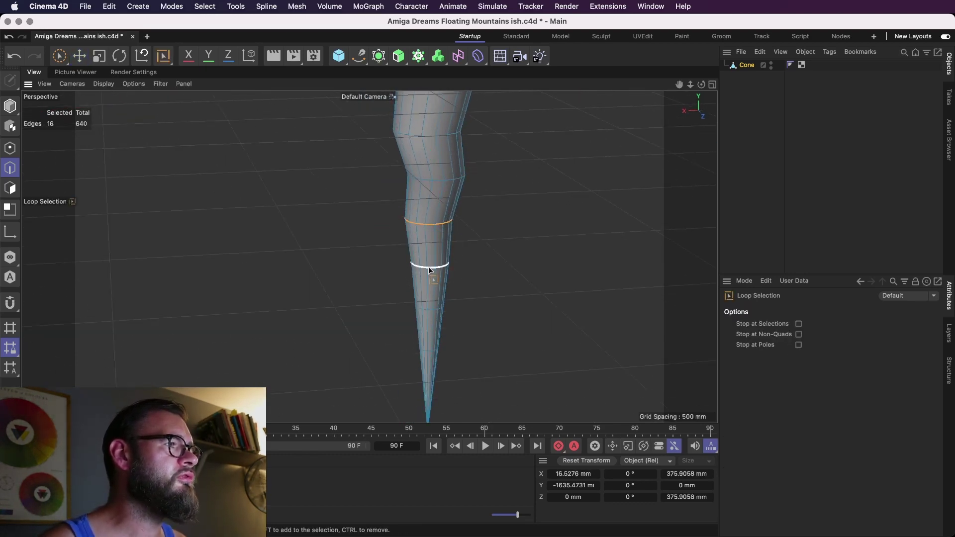
pyautogui.click(419, 266)
pyautogui.press('e')
pyautogui.moveTo(389, 268); pyautogui.dragTo(394, 269)
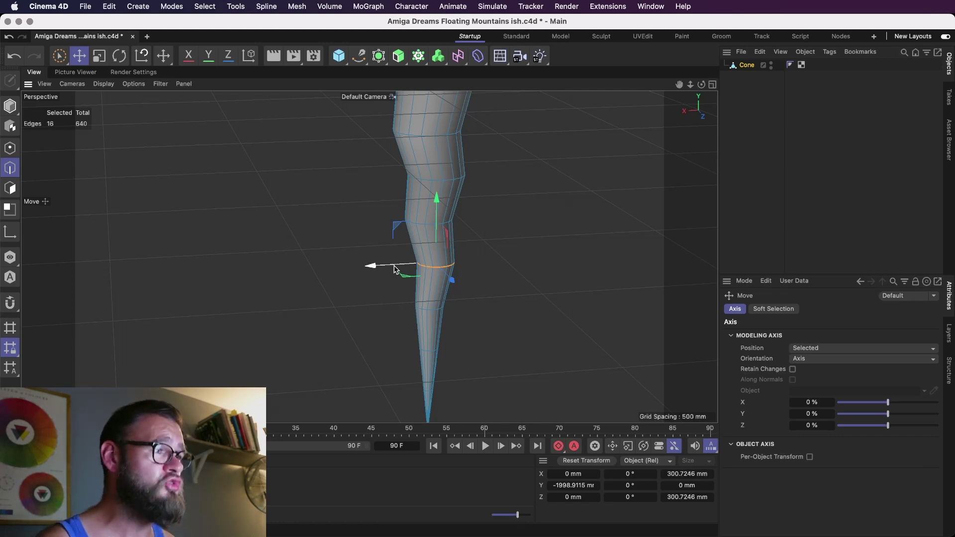
# - Loop-select the sixteenth edge ring below the rim and move it horizontally to about X -73 mm, Z -61 mm
pyautogui.keyDown('alt'); pyautogui.moveTo(452, 307); pyautogui.dragTo(444, 258, button='middle'); pyautogui.keyUp('alt')
pyautogui.press('u')
pyautogui.press('l')
pyautogui.click(428, 258)
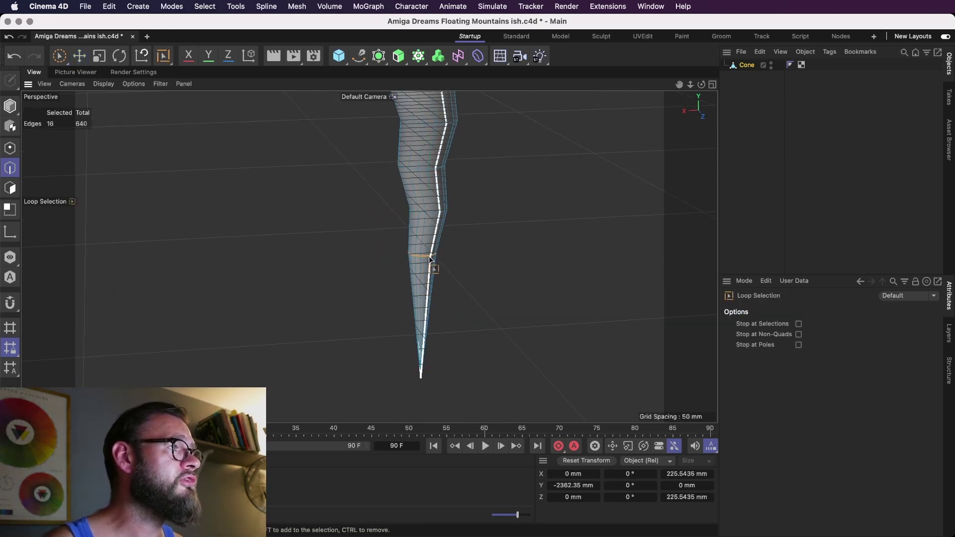
pyautogui.press('e')
pyautogui.moveTo(390, 258); pyautogui.dragTo(346, 255)
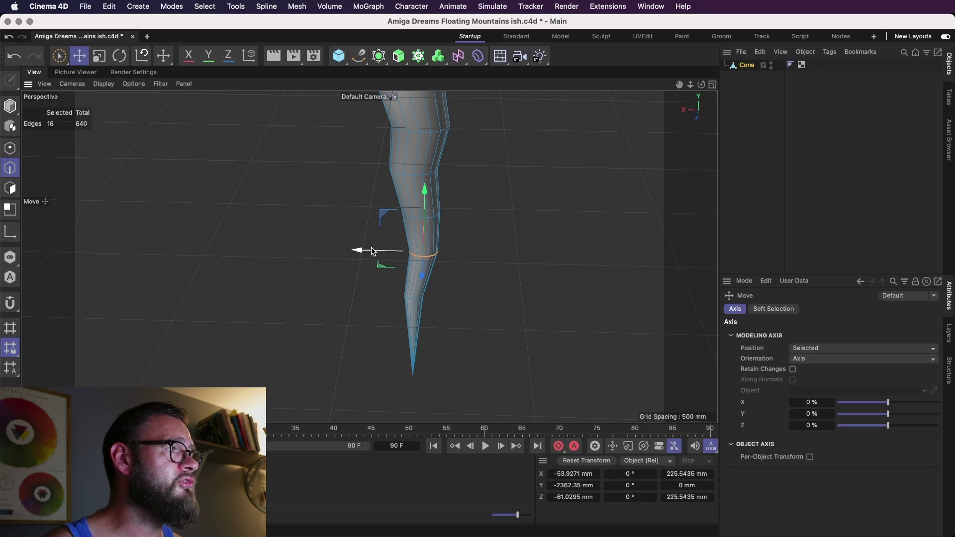
# - Loop-select the seventeenth edge ring, near the tip, and move it horizontally to about X -11 mm, Z -101 mm
pyautogui.press('u')
pyautogui.press('l')
pyautogui.click(416, 302)
pyautogui.click(415, 298)
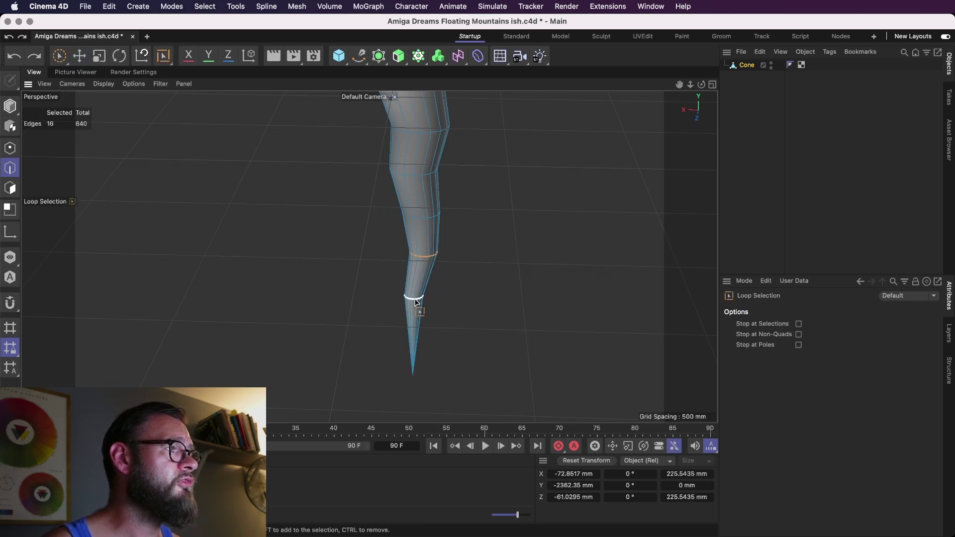
pyautogui.press('e')
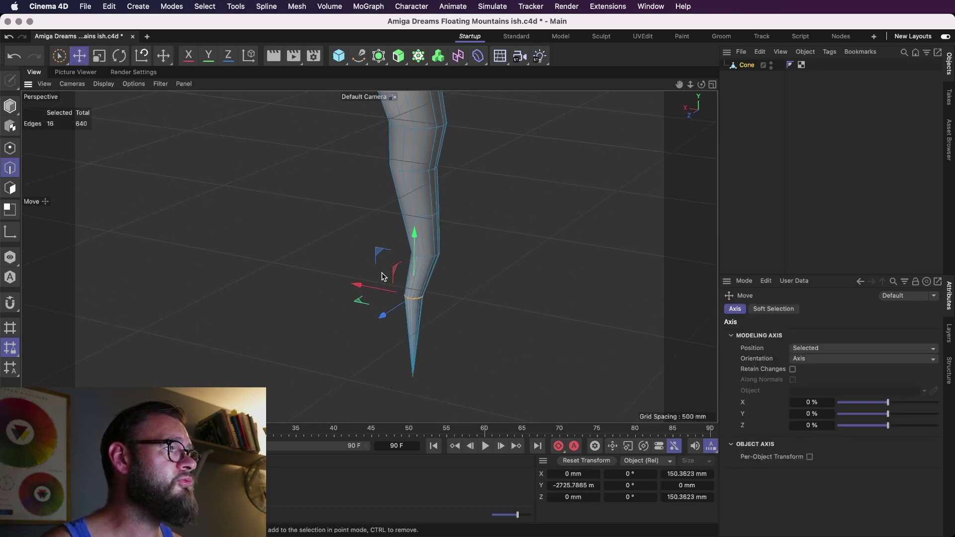
pyautogui.moveTo(362, 300)
pyautogui.mouseDown()
pyautogui.moveTo(330, 278)
pyautogui.moveTo(356, 276)
pyautogui.moveTo(364, 302)
pyautogui.moveTo(378, 304)
pyautogui.mouseUp()
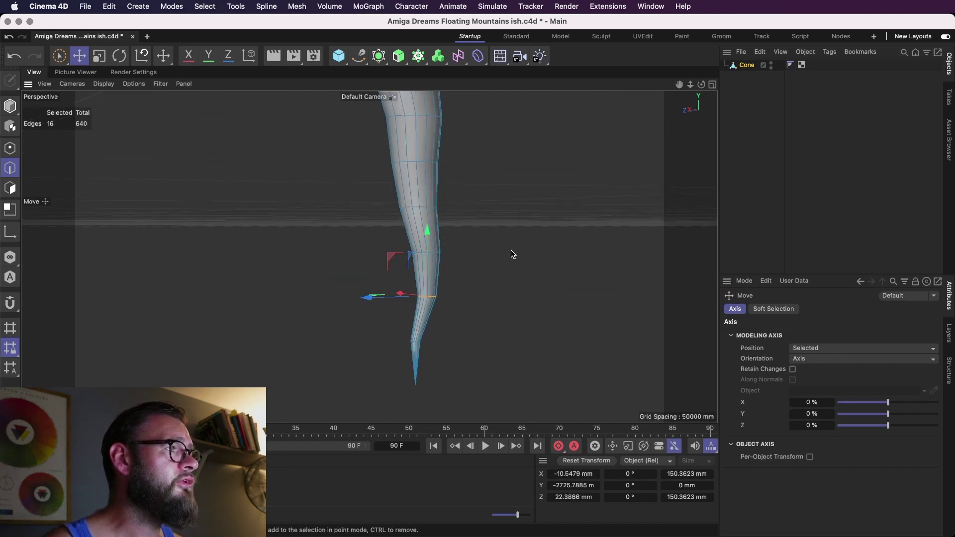
# - Add a Subdivision Surface generator as the parent of the cone to smooth the offset edge rings
pyautogui.keyDown('alt'); pyautogui.moveTo(512, 254); pyautogui.dragTo(458, 274); pyautogui.keyUp('alt')
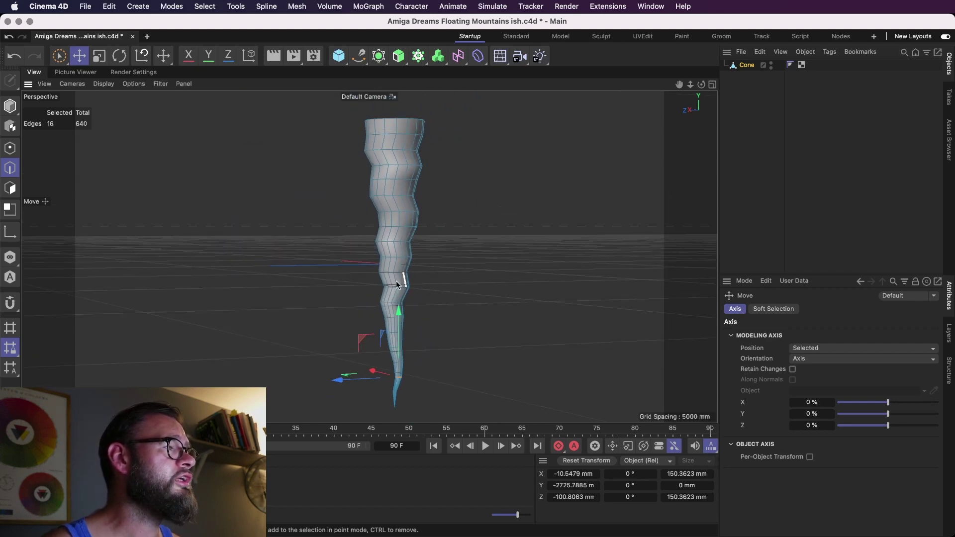
pyautogui.keyDown('alt'); pyautogui.moveTo(397, 284); pyautogui.dragTo(528, 293); pyautogui.keyUp('alt')
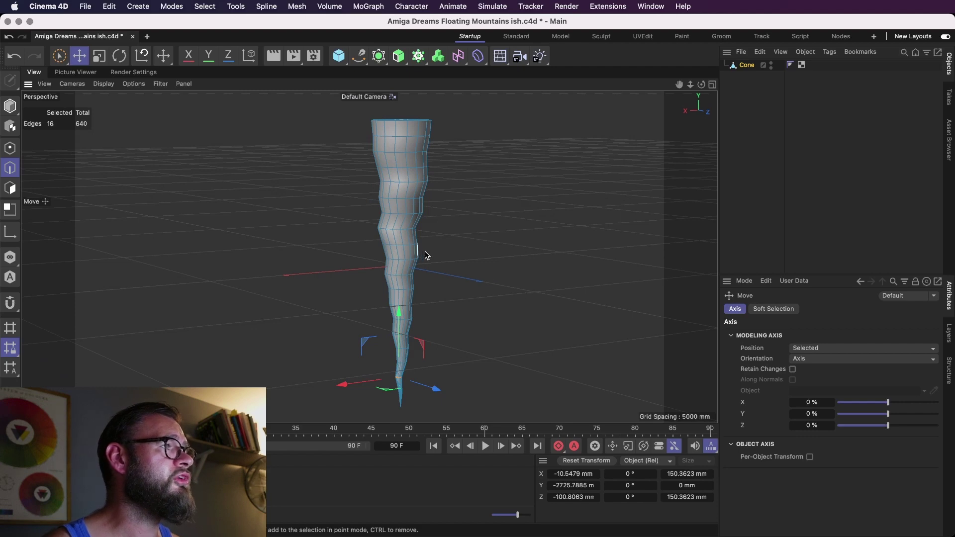
pyautogui.keyDown('alt'); pyautogui.moveTo(427, 255); pyautogui.dragTo(537, 262); pyautogui.keyUp('alt')
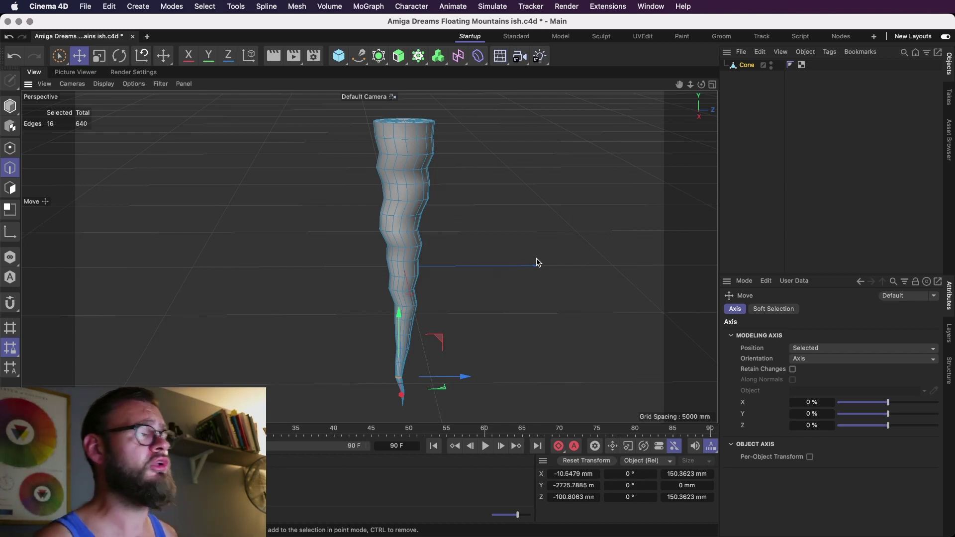
pyautogui.click(761, 126)
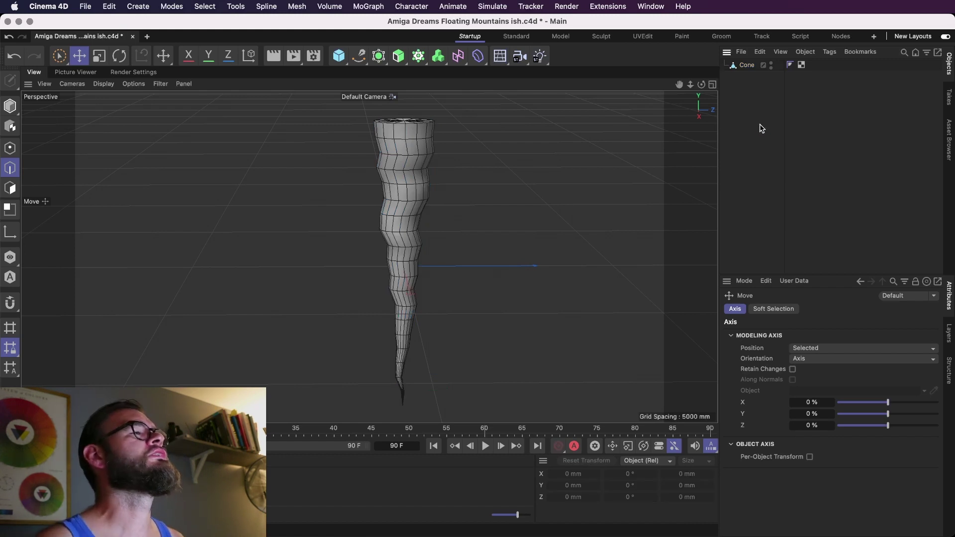
pyautogui.click(751, 68)
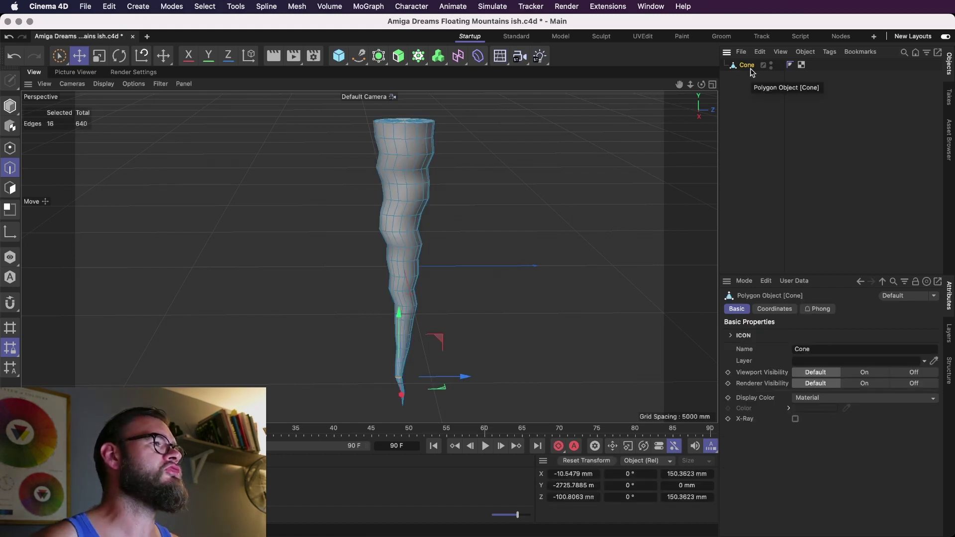
pyautogui.keyDown('alt'); pyautogui.click(384, 61); pyautogui.keyUp('alt')
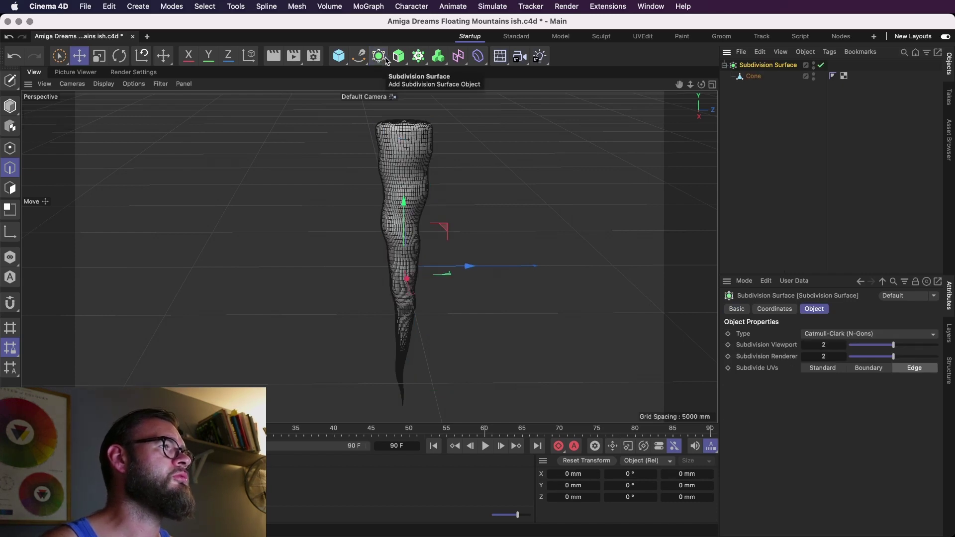
# - Try a Cloth Surface generator on the cone in place of the Subdivision Surface, and go back to the Subdivision Surface
pyautogui.press('super+z')
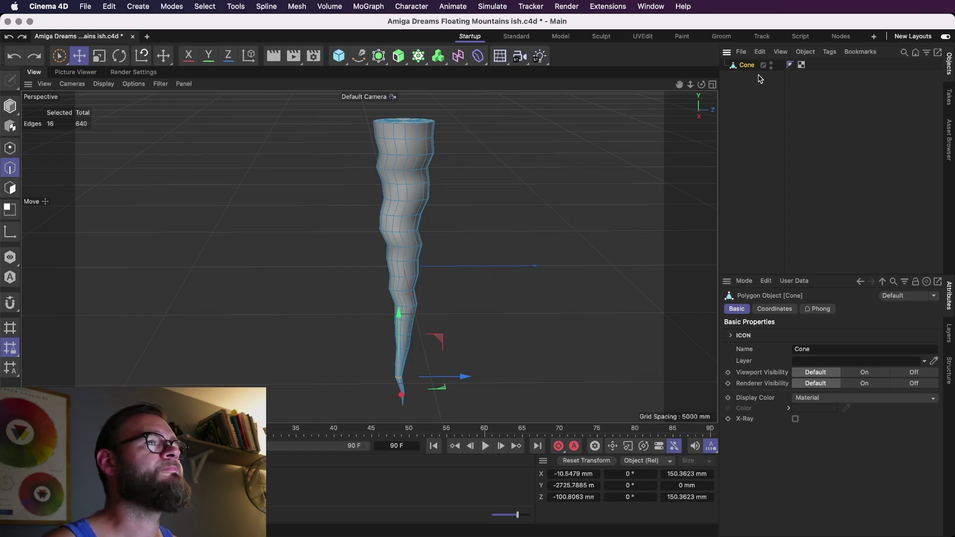
pyautogui.click(383, 60)
pyautogui.click(527, 72)
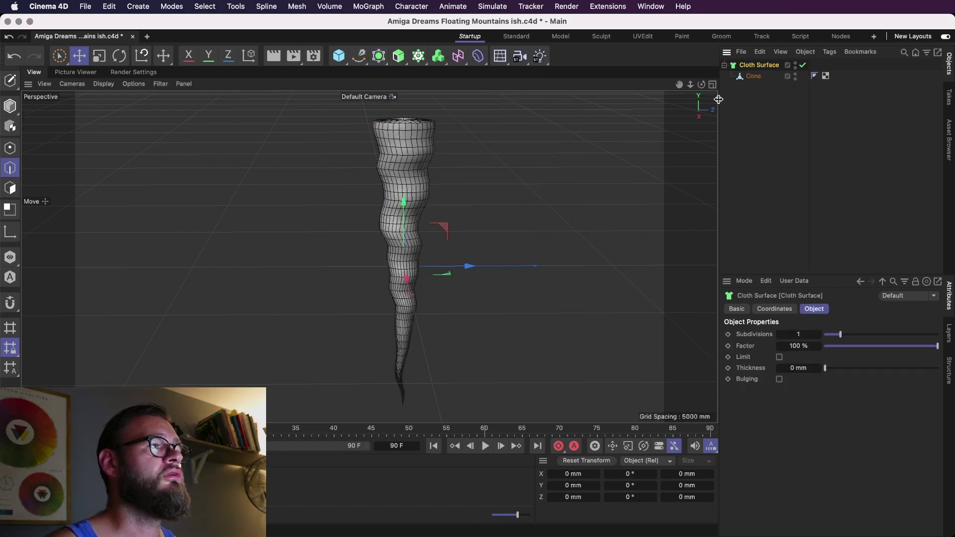
pyautogui.press('super+z')
pyautogui.keyDown('alt'); pyautogui.click(379, 57); pyautogui.keyUp('alt')
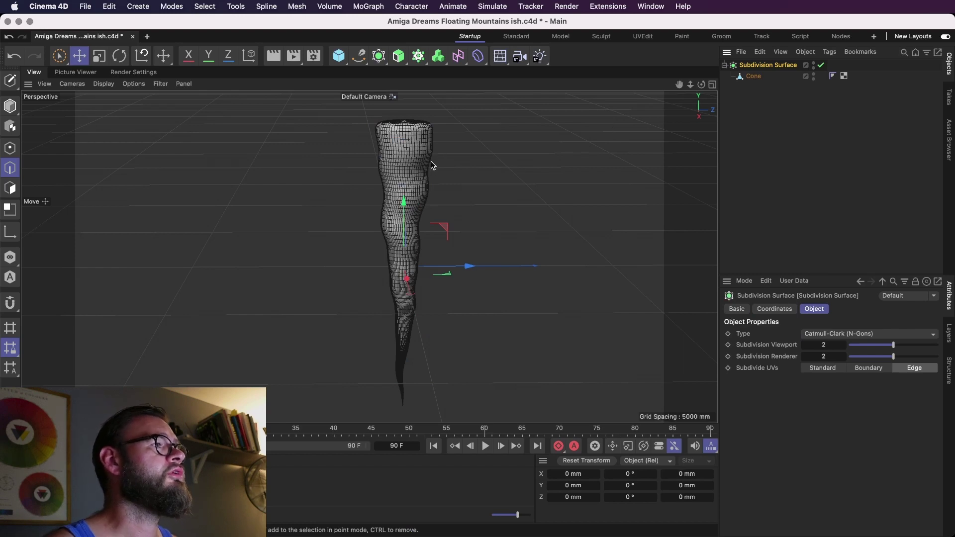
# - Loop-cut the cone's top cap near the rim at about 5 % and its wall just below the rim at about 85 %, and save
pyautogui.keyDown('alt'); pyautogui.moveTo(431, 166); pyautogui.dragTo(413, 201); pyautogui.keyUp('alt')
pyautogui.scroll(10, 413, 201)
pyautogui.keyDown('alt'); pyautogui.moveTo(276, 226); pyautogui.dragTo(216, 236, button='middle'); pyautogui.keyUp('alt')
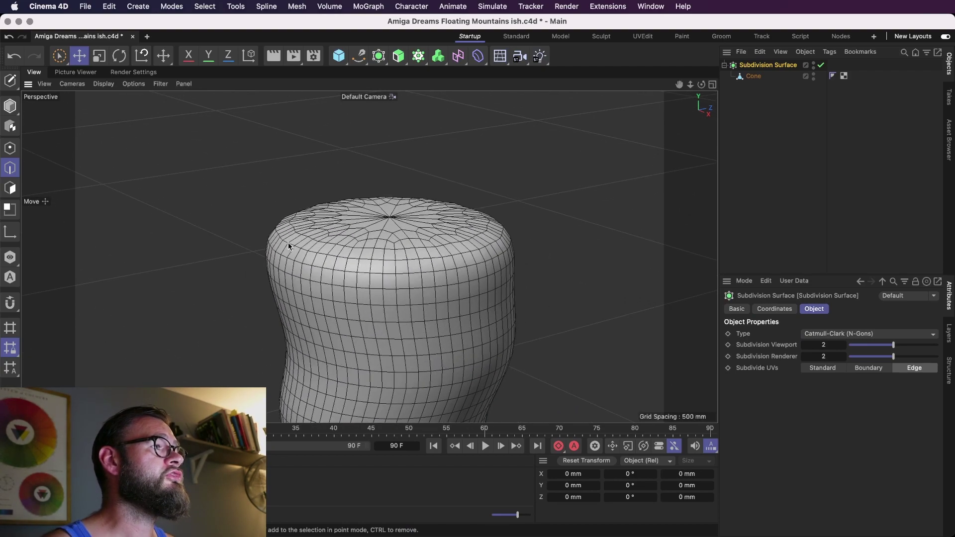
pyautogui.keyDown('alt'); pyautogui.moveTo(289, 244); pyautogui.dragTo(320, 214); pyautogui.keyUp('alt')
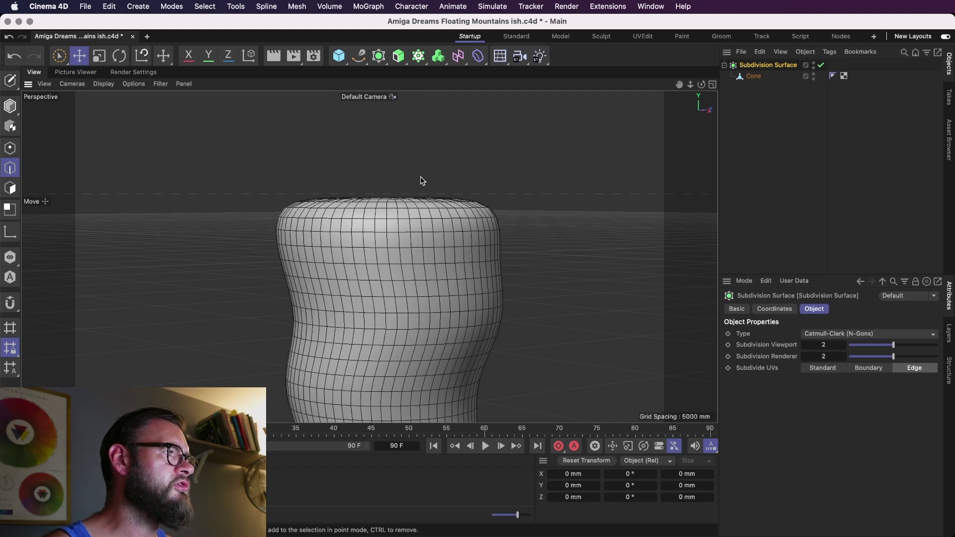
pyautogui.click(752, 77)
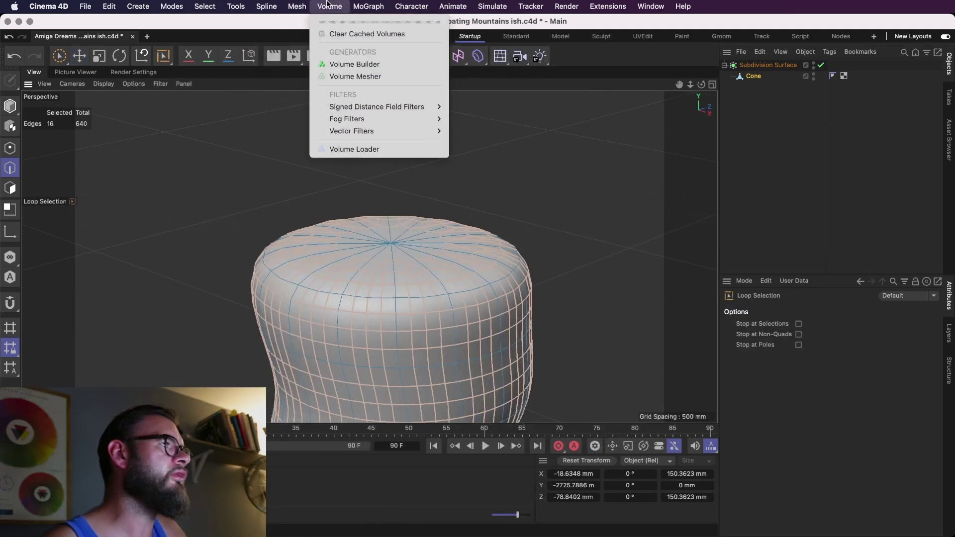
pyautogui.moveTo(298, 8)
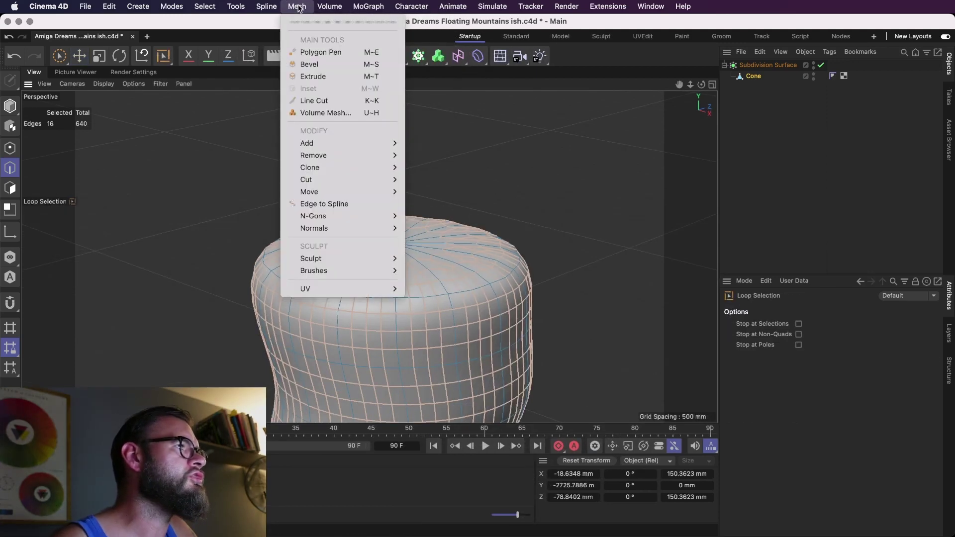
pyautogui.moveTo(337, 180)
pyautogui.click(497, 205)
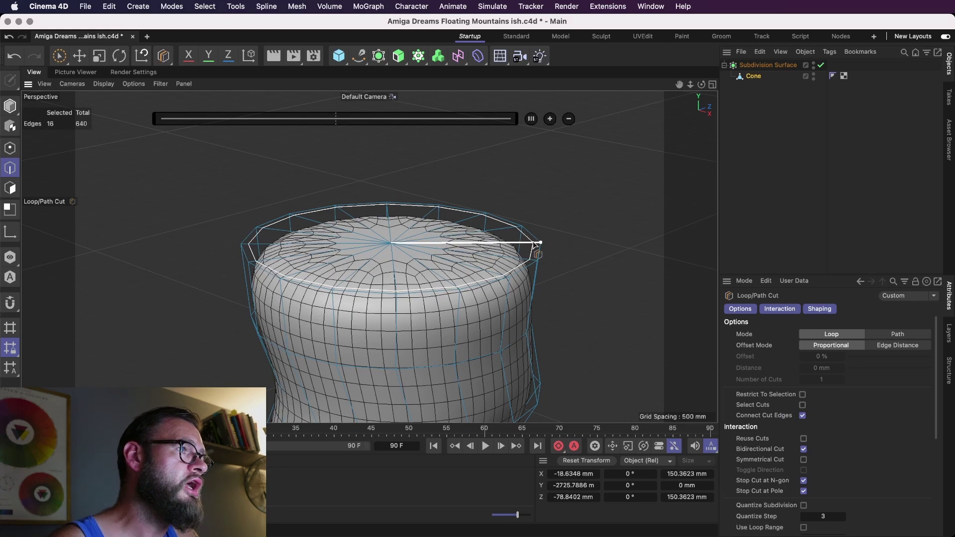
pyautogui.click(534, 245)
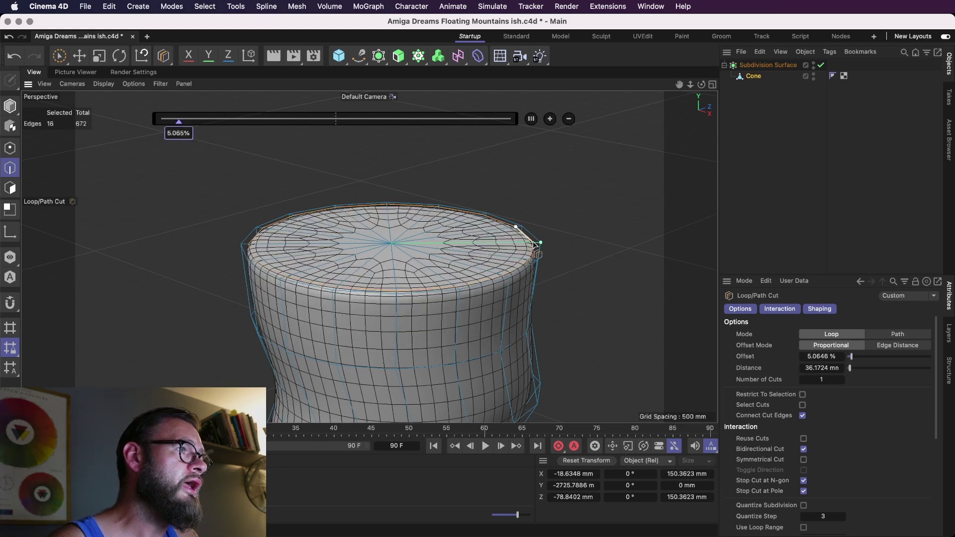
pyautogui.click(463, 298)
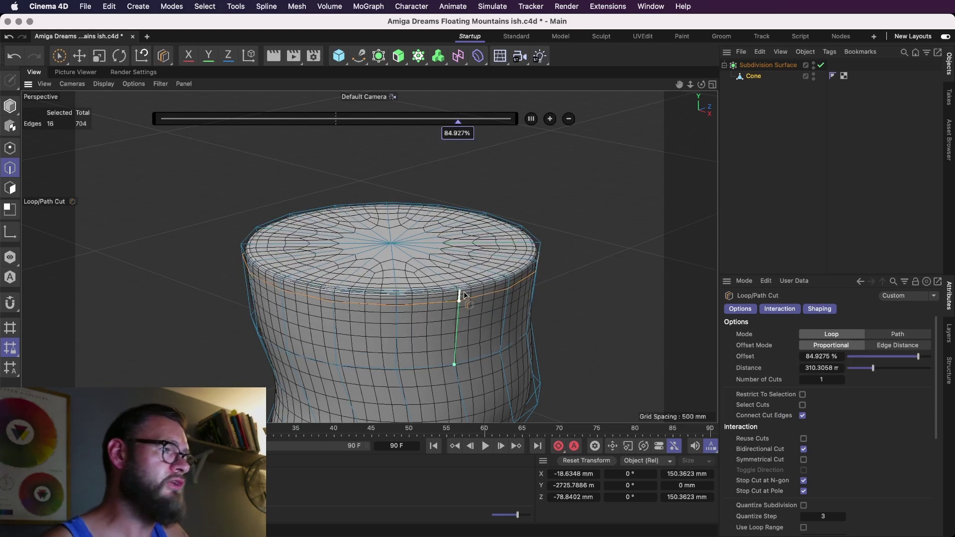
pyautogui.click(801, 121)
pyautogui.press('super+s')
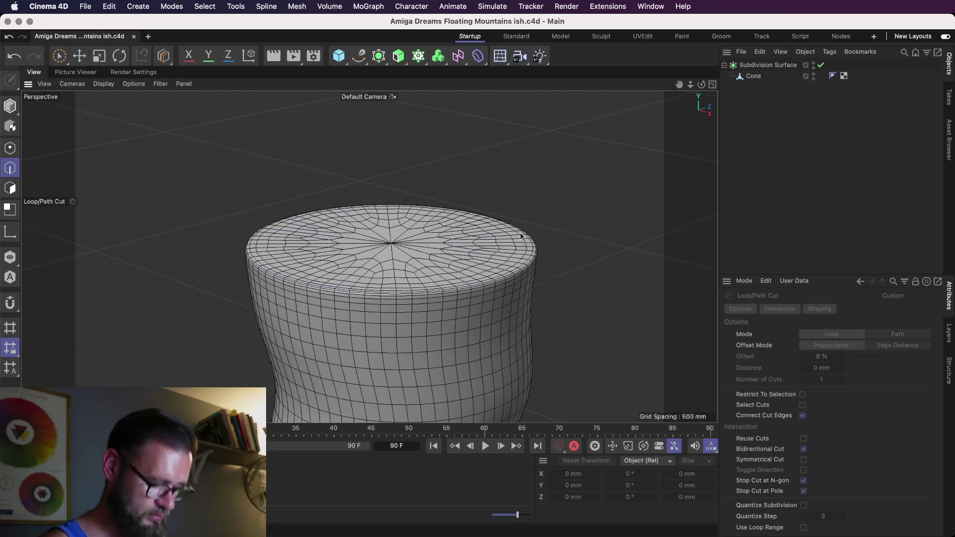
# - Switch to Model mode, select the Subdivision Surface and display the viewport with Gouraud Shading without lines
pyautogui.rightClick(521, 236)
pyautogui.press('Escape')
pyautogui.click(10, 106)
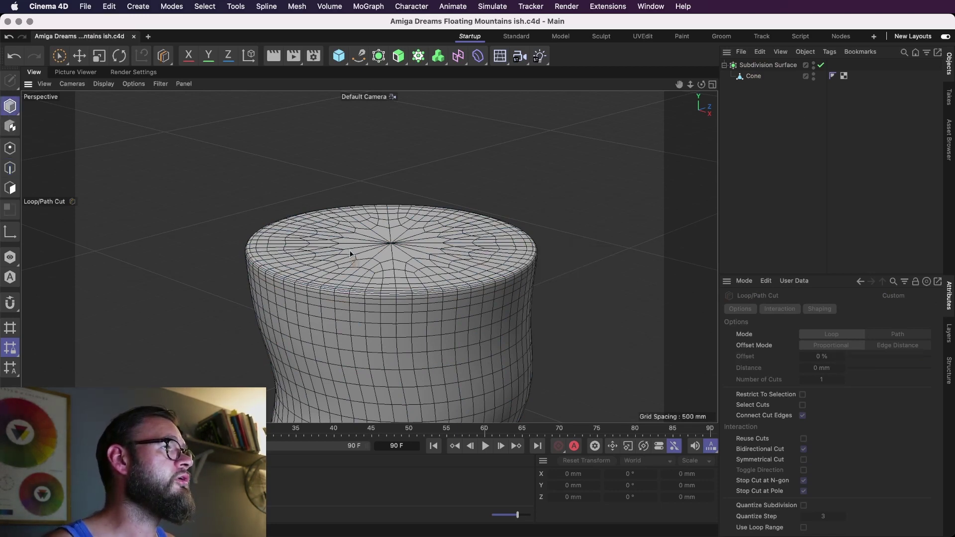
pyautogui.click(757, 65)
pyautogui.press('n')
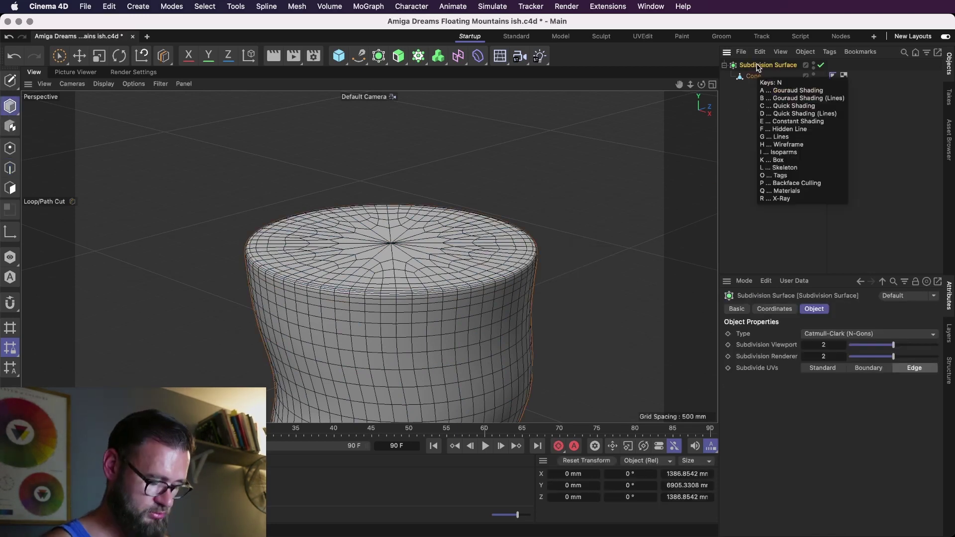
pyautogui.press('a')
pyautogui.scroll(-5, 465, 228)
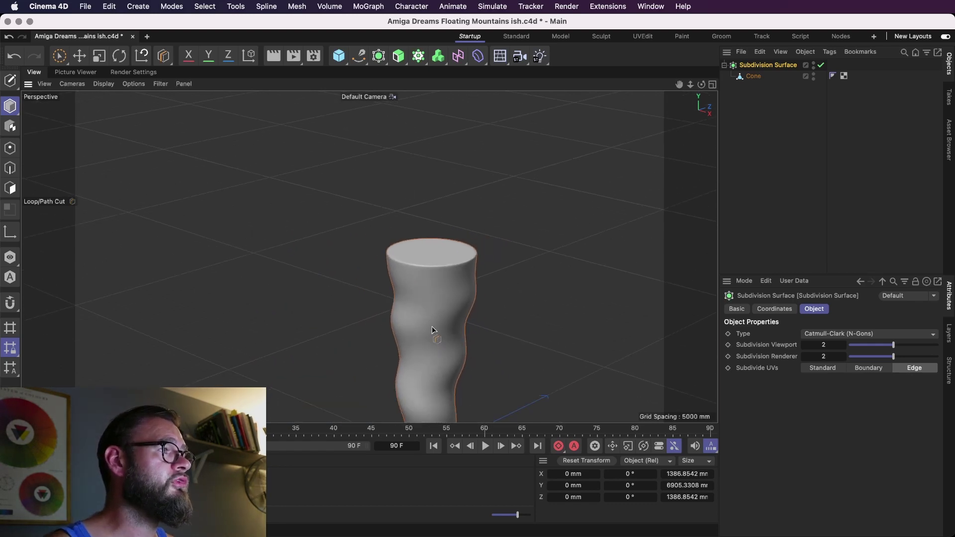
pyautogui.moveTo(432, 330)
pyautogui.keyDown('alt'); pyautogui.mouseDown()
pyautogui.moveTo(398, 198)
pyautogui.moveTo(352, 164)
pyautogui.moveTo(416, 187)
pyautogui.moveTo(603, 187)
pyautogui.moveTo(271, 192)
pyautogui.moveTo(348, 194)
pyautogui.moveTo(433, 224)
pyautogui.moveTo(427, 324)
pyautogui.moveTo(464, 292)
pyautogui.moveTo(402, 278)
pyautogui.mouseUp(); pyautogui.keyUp('alt')
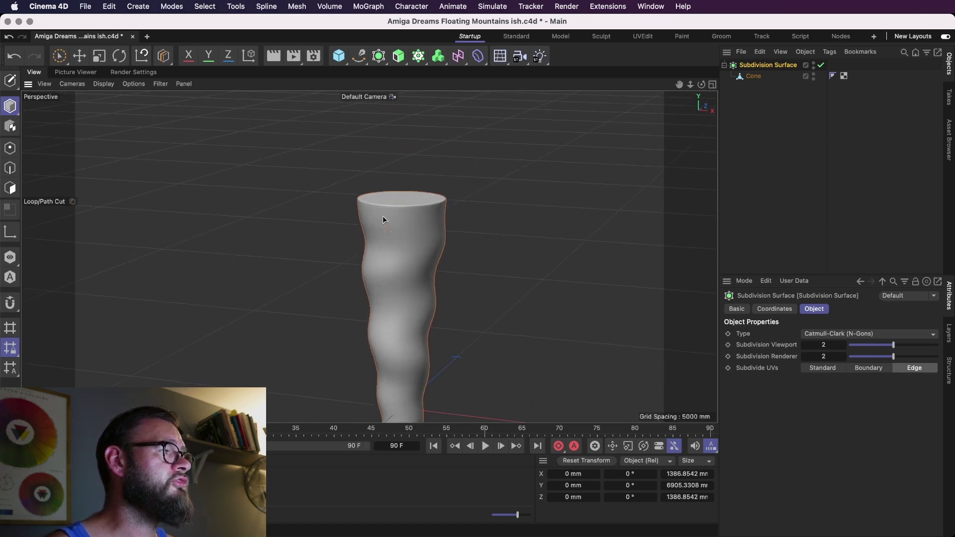
pyautogui.keyDown('alt'); pyautogui.moveTo(383, 219); pyautogui.dragTo(452, 262); pyautogui.keyUp('alt')
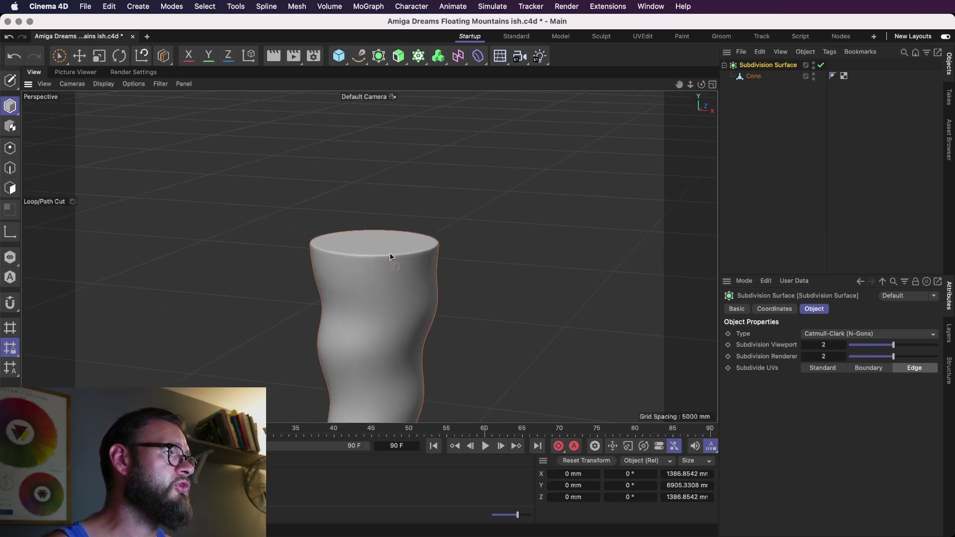
# - Save the project and place the Subdivision Surface inside a new Voronoi Fracture object
pyautogui.press('9')
pyautogui.press('super+s')
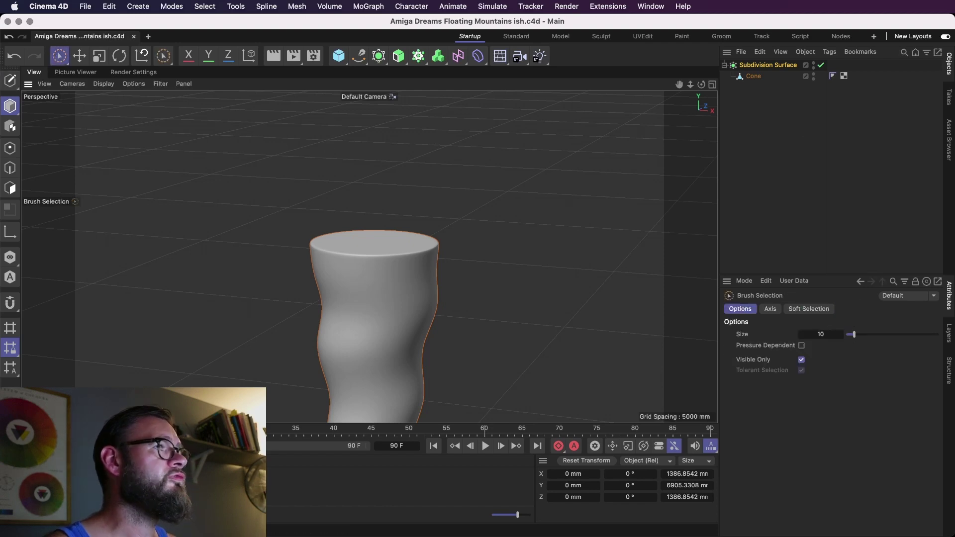
pyautogui.click(724, 65)
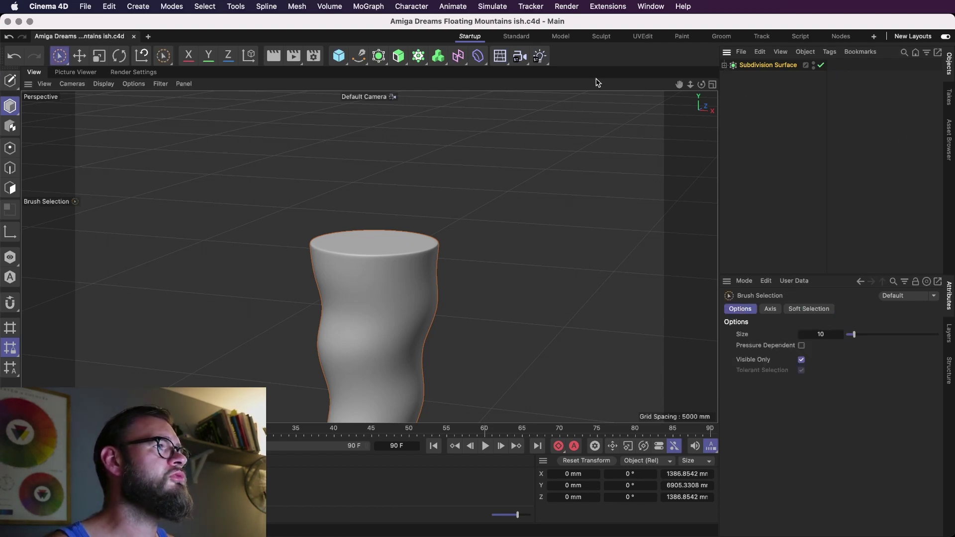
pyautogui.click(333, 5)
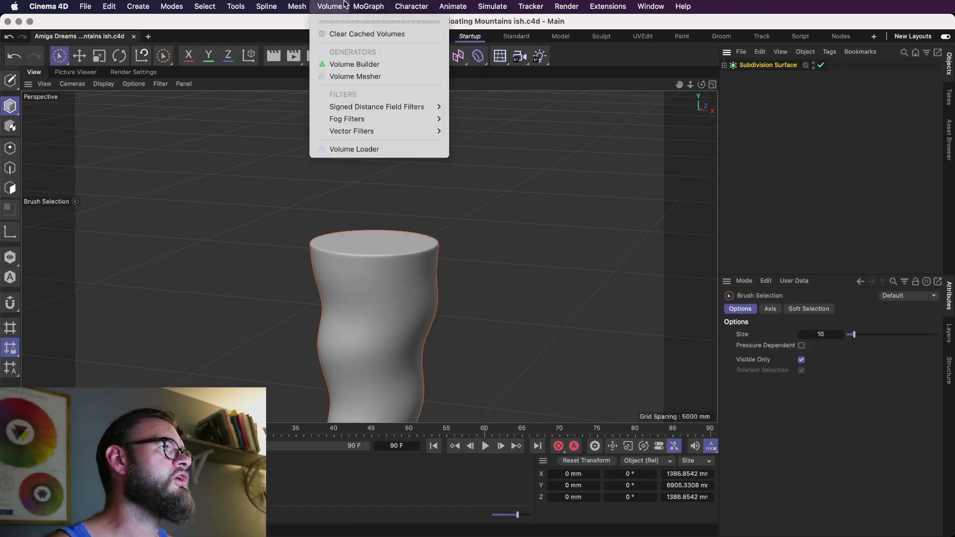
pyautogui.moveTo(381, 5)
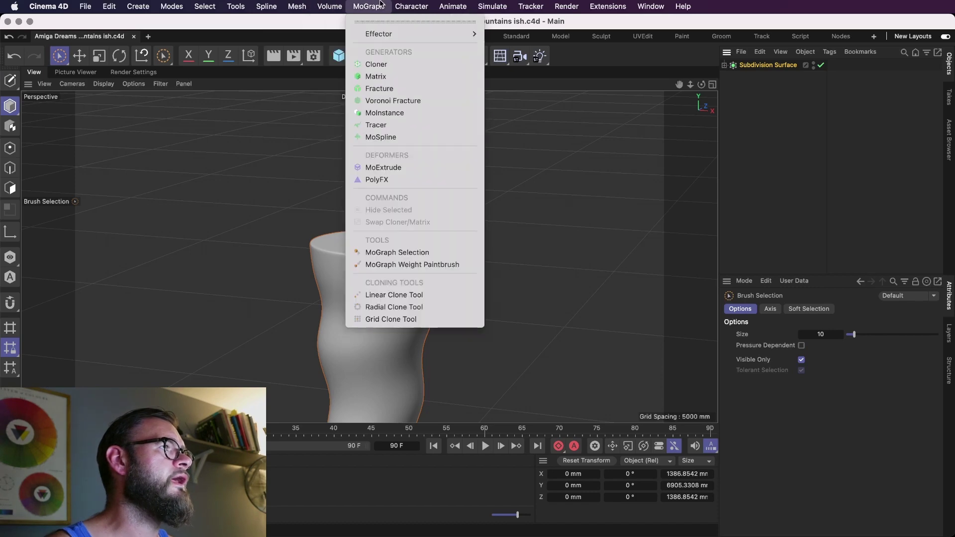
pyautogui.click(400, 100)
pyautogui.moveTo(761, 85); pyautogui.dragTo(749, 66)
pyautogui.click(759, 65)
pyautogui.keyDown('alt'); pyautogui.moveTo(362, 277); pyautogui.dragTo(412, 222); pyautogui.keyUp('alt')
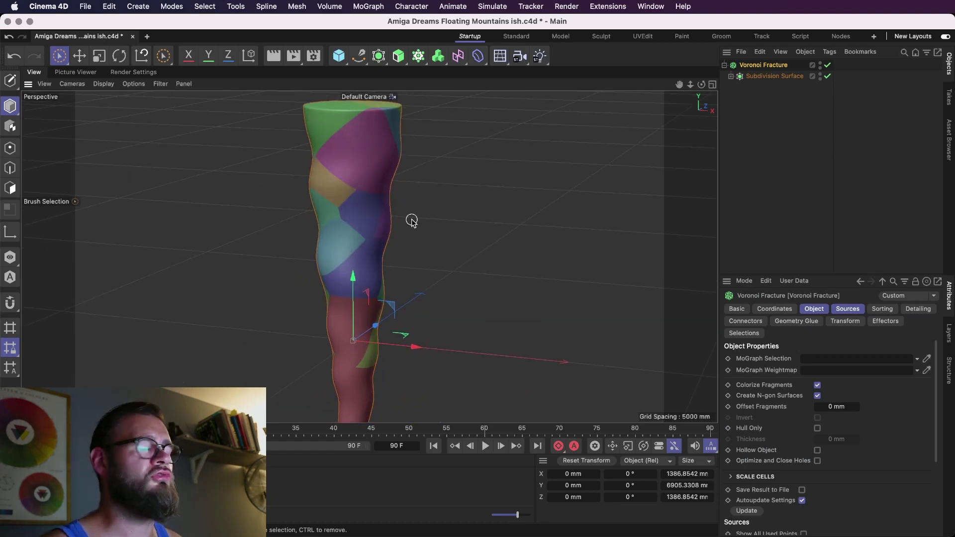
pyautogui.keyDown('alt'); pyautogui.moveTo(364, 235); pyautogui.dragTo(447, 230); pyautogui.keyUp('alt')
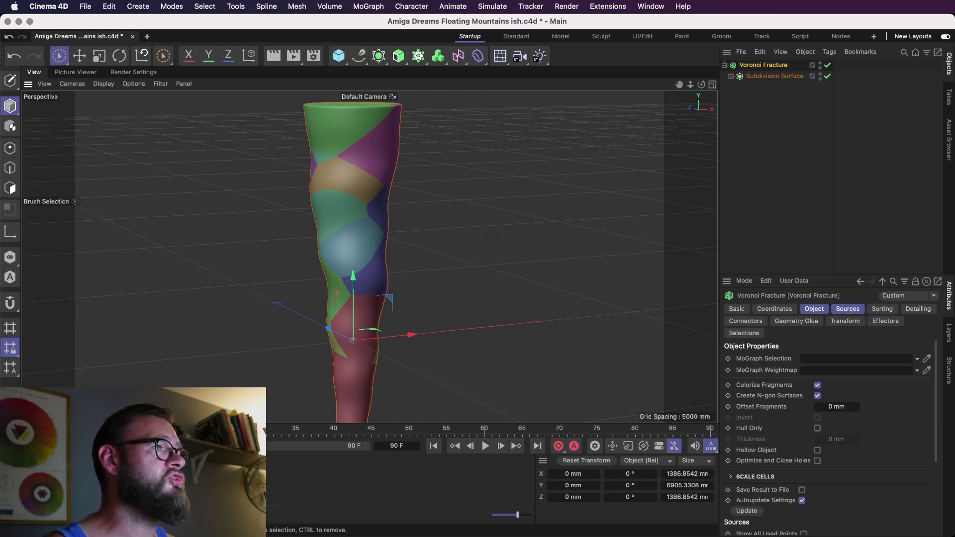
pyautogui.moveTo(732, 74); pyautogui.dragTo(741, 69)
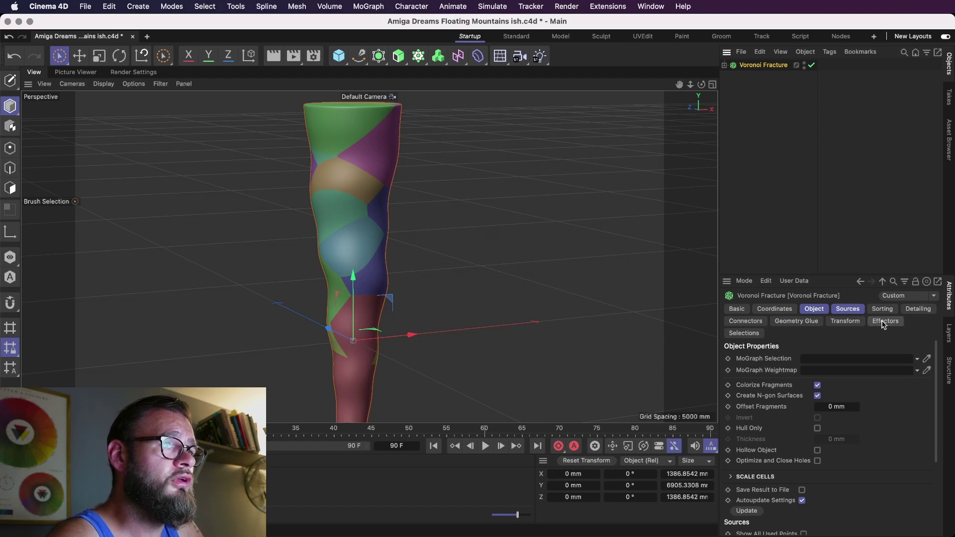
# - Try the Normal distribution type on the Voronoi Fracture's Point Generator source, and delete that source
pyautogui.click(850, 311)
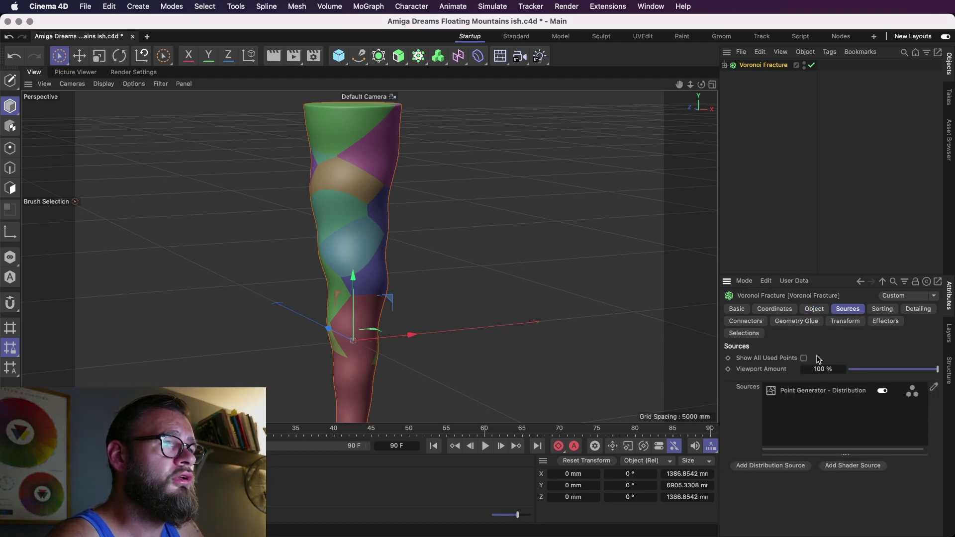
pyautogui.click(806, 393)
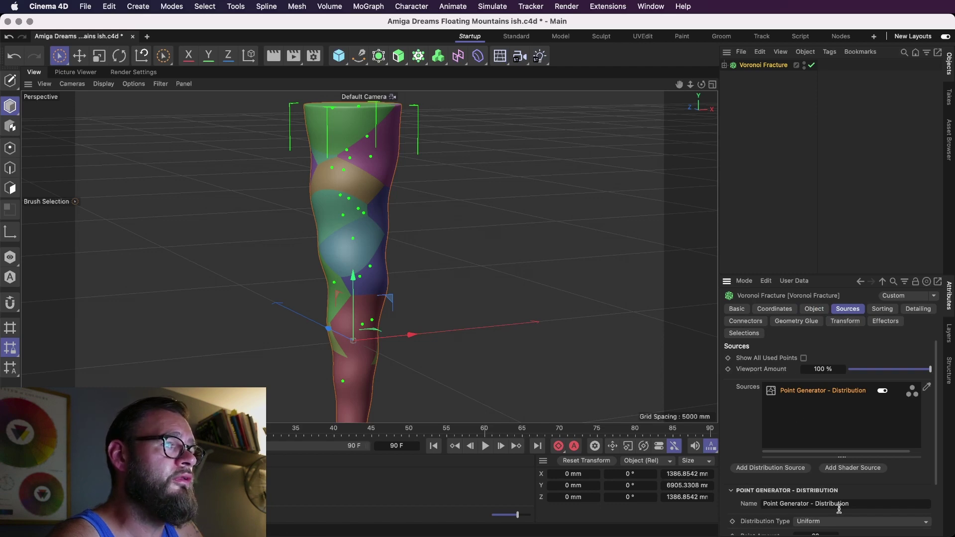
pyautogui.click(839, 531)
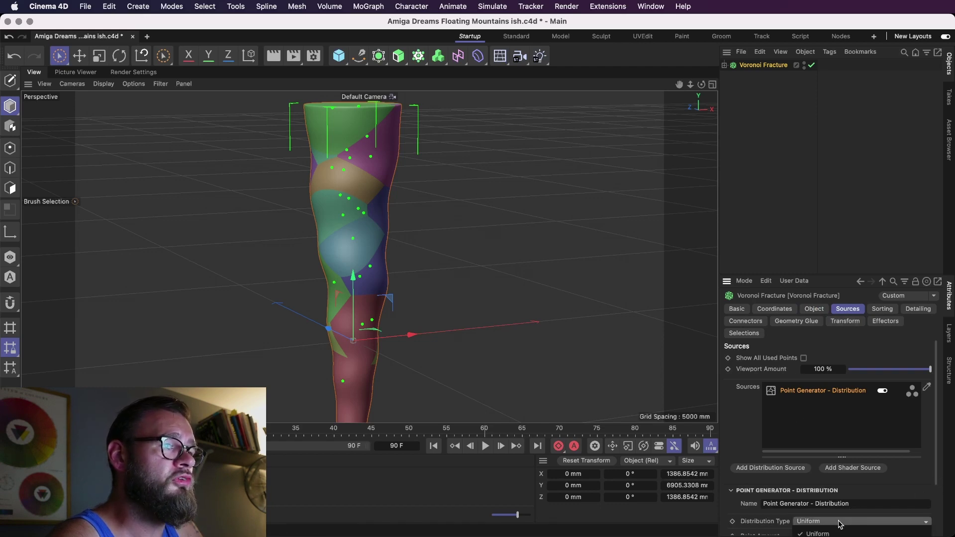
pyautogui.click(851, 534)
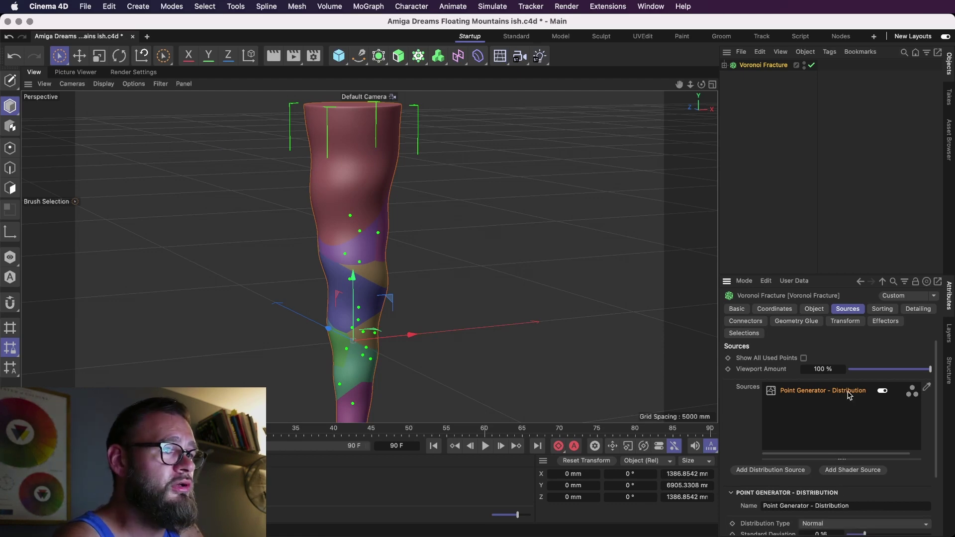
pyautogui.press('Delete')
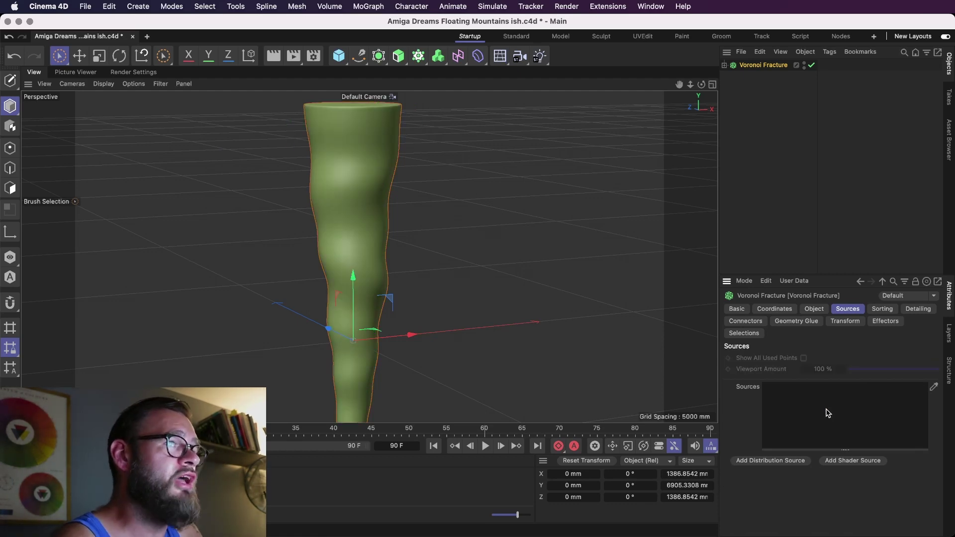
# - Enable detailing on the Voronoi Fracture and set its noise type to Blistered Turbulence
pyautogui.click(918, 309)
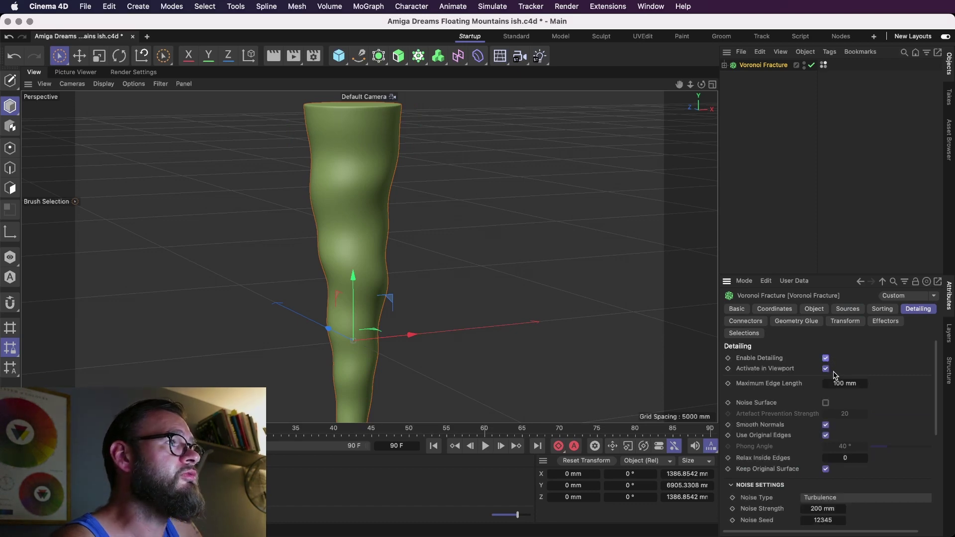
pyautogui.click(840, 496)
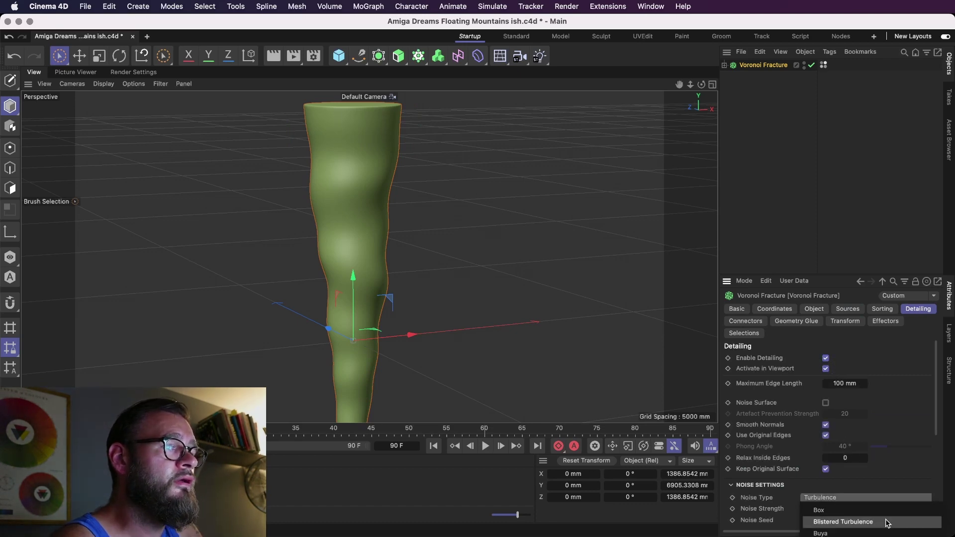
pyautogui.click(887, 522)
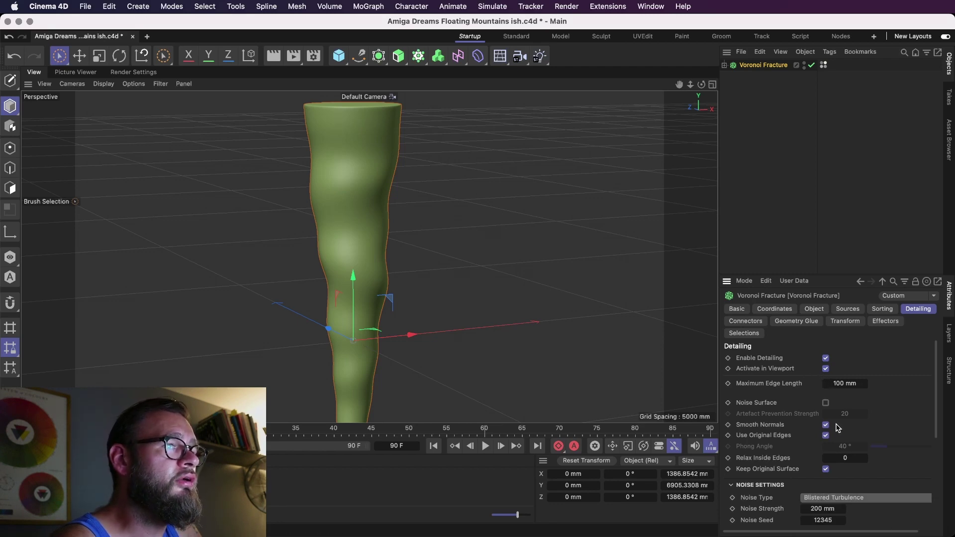
# - Test Activate in Viewport, Noise Surface and Smooth Normals by toggling each off or on and back, and turn off Keep Original Surface
pyautogui.click(827, 369)
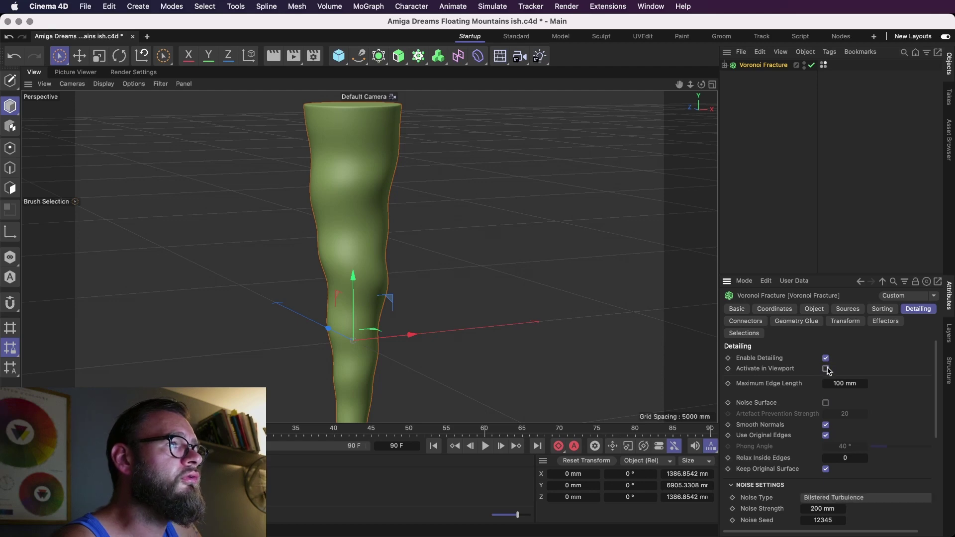
pyautogui.click(826, 403)
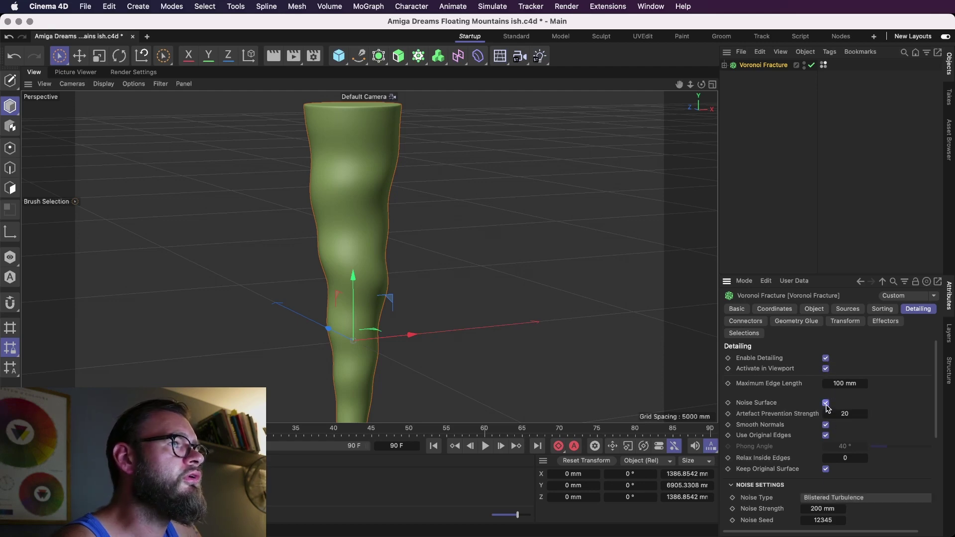
pyautogui.click(826, 403)
pyautogui.click(827, 425)
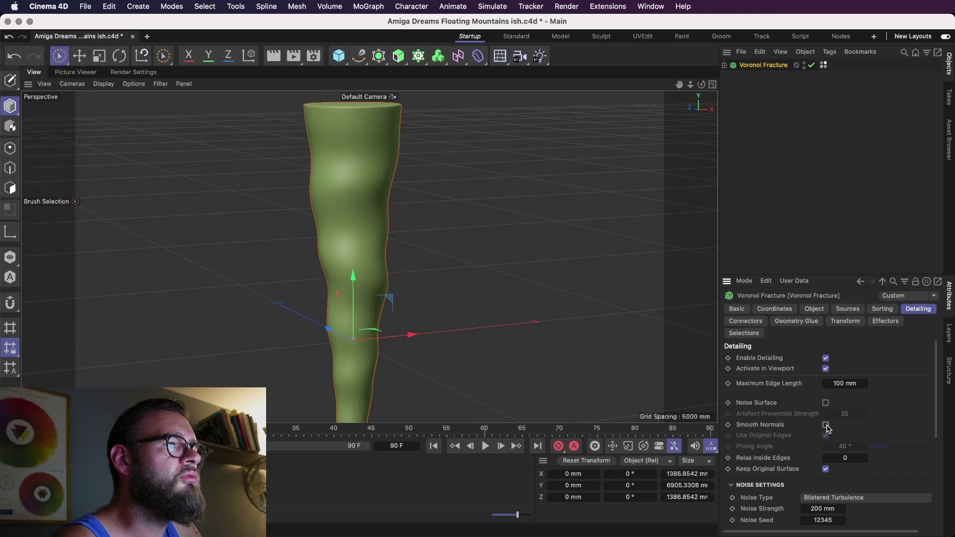
pyautogui.click(826, 426)
pyautogui.click(826, 469)
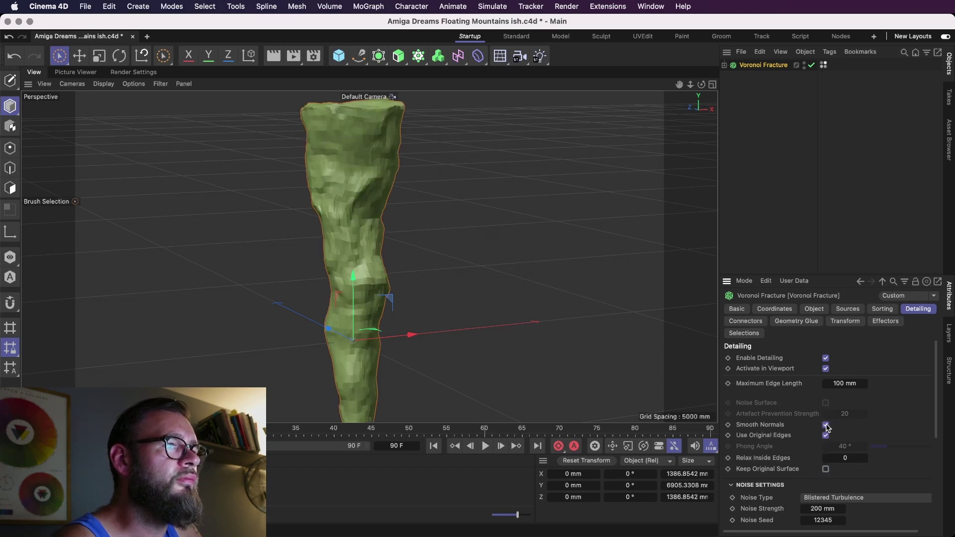
# - Try the Box, Cell Noise and Displaced Turbulence noise types for the Voronoi Fracture's detailing and inspect the resulting surface
pyautogui.click(839, 499)
pyautogui.click(841, 503)
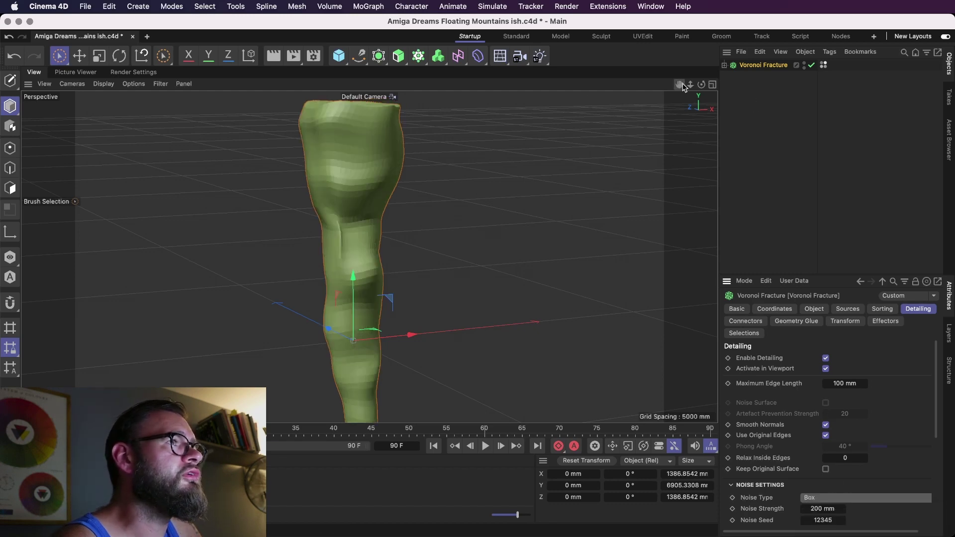
pyautogui.moveTo(701, 85); pyautogui.dragTo(744, 81)
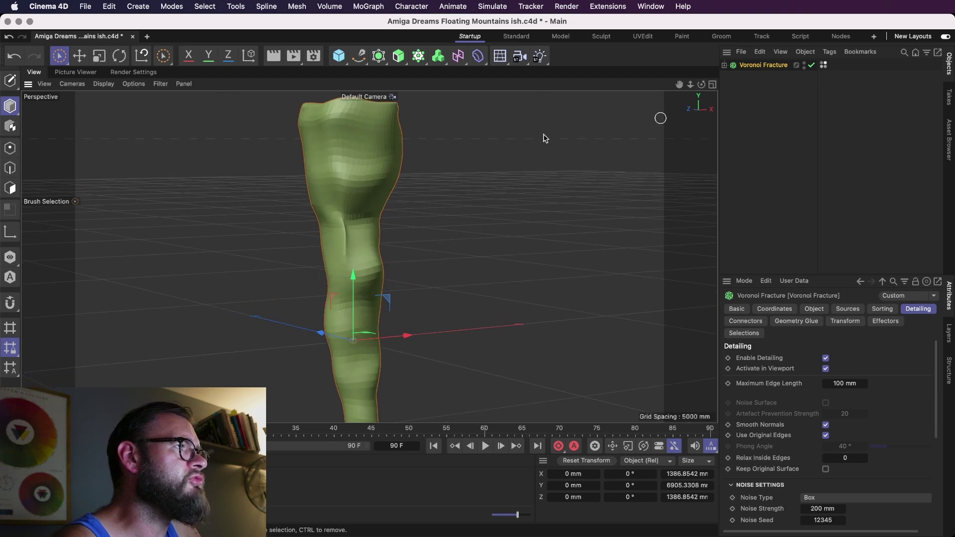
pyautogui.click(863, 498)
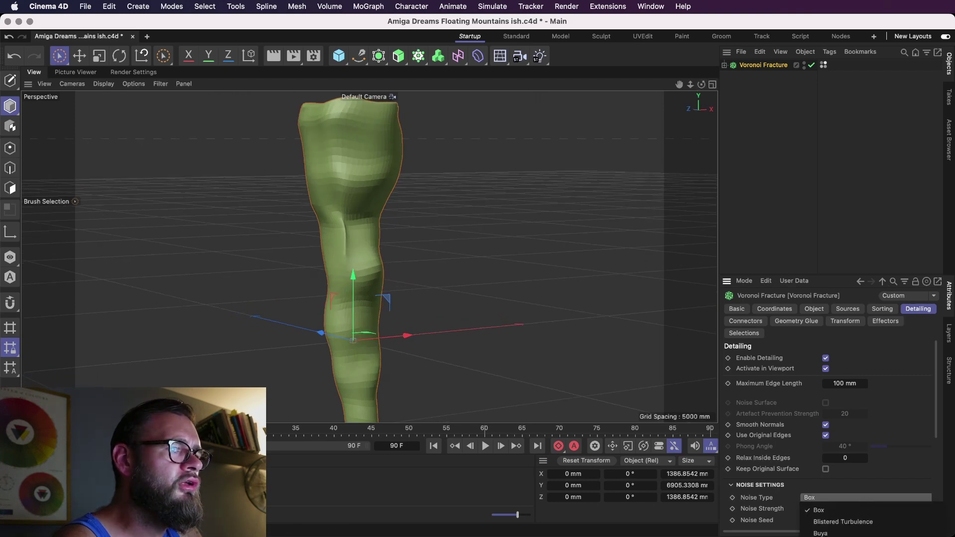
pyautogui.click(825, 532)
pyautogui.click(858, 497)
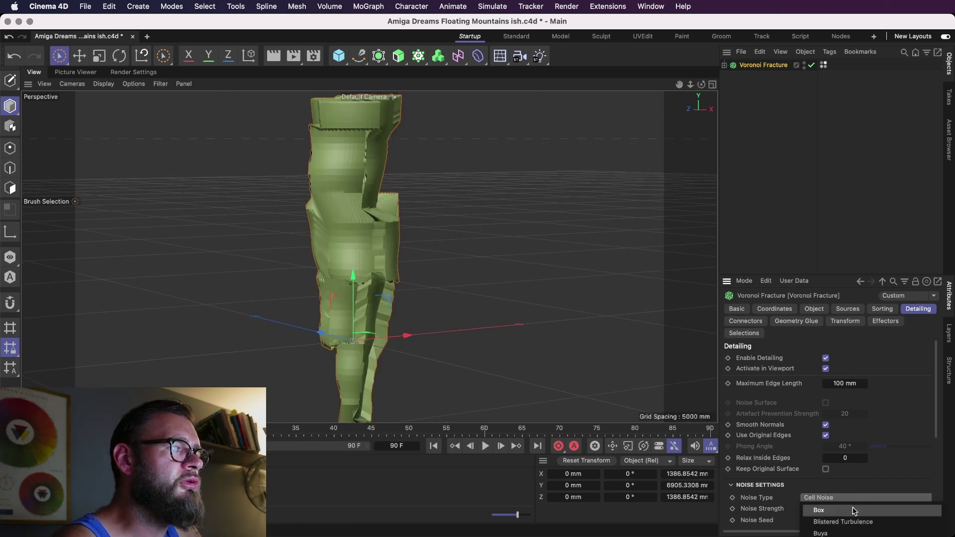
pyautogui.click(840, 534)
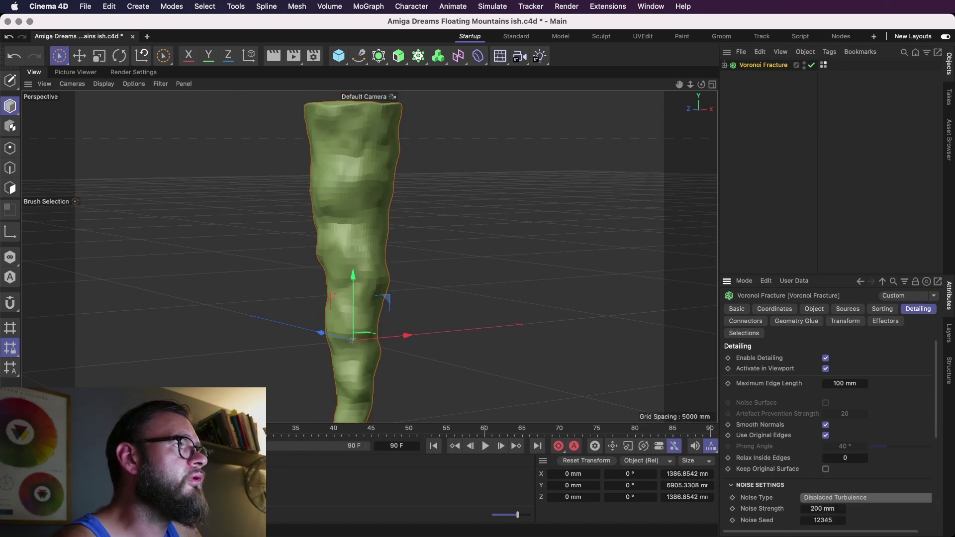
pyautogui.moveTo(701, 85); pyautogui.dragTo(428, 159)
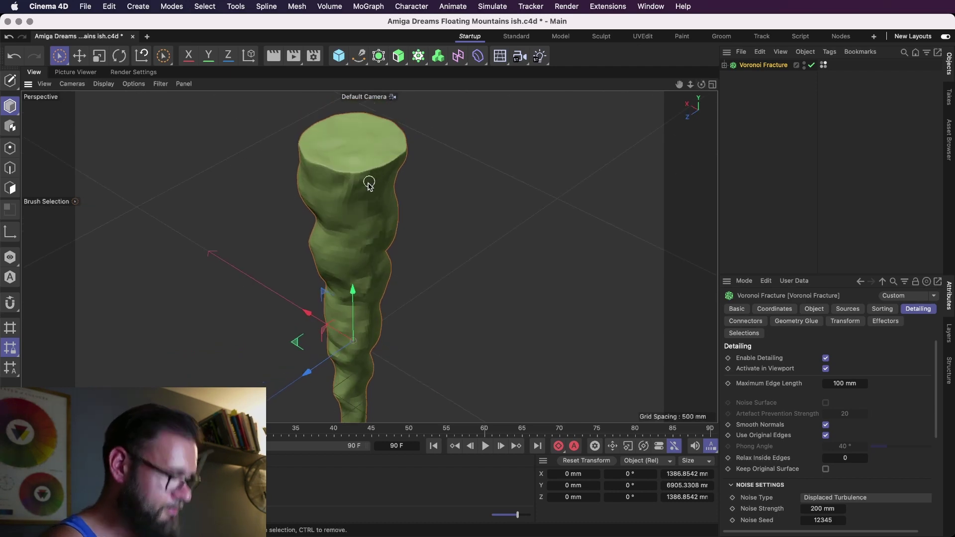
pyautogui.scroll(10, 369, 184)
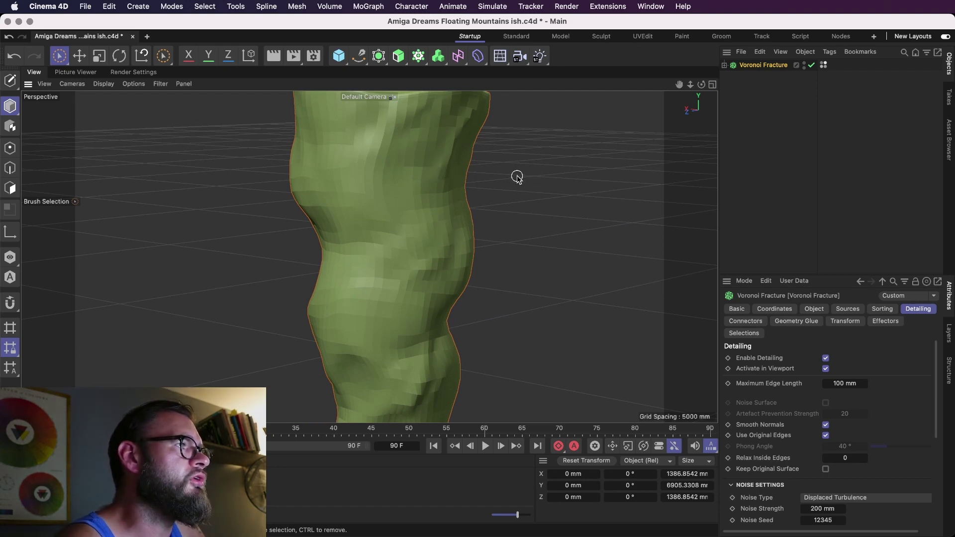
# - Compare the Voronoi Fracture's shading with Use Original Edges on and off, and leave the option off
pyautogui.click(724, 66)
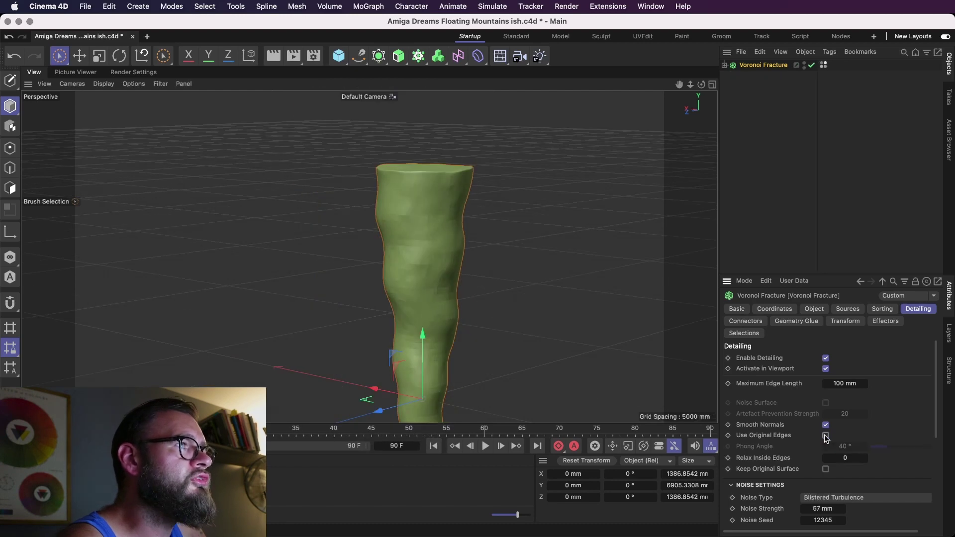
pyautogui.click(826, 436)
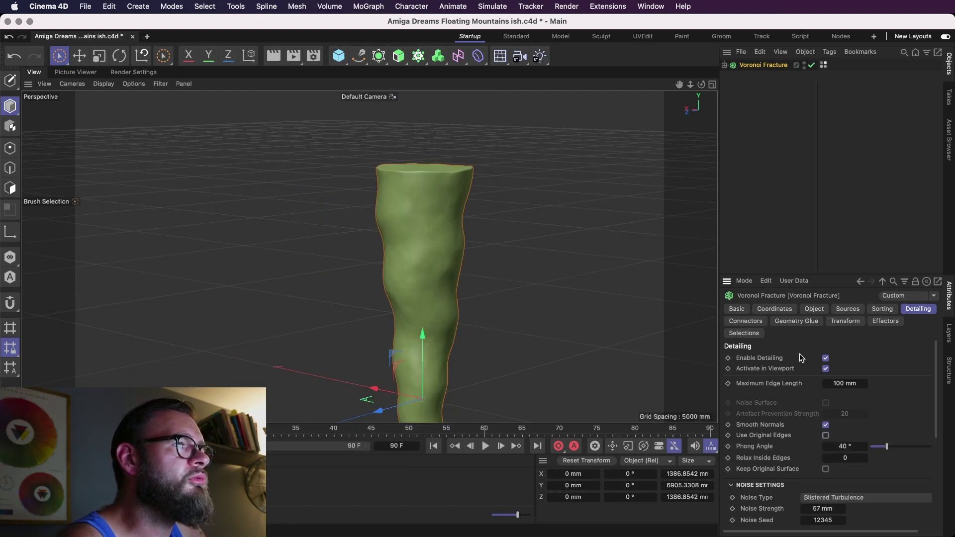
pyautogui.click(826, 436)
pyautogui.click(825, 436)
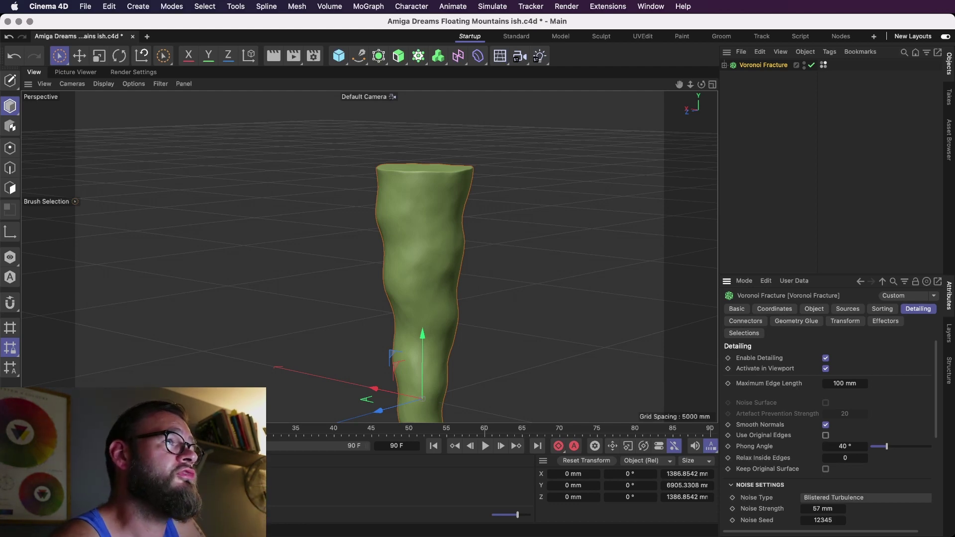
# - Set the detailing's Noise Strength to 170.2 mm for a rougher rock surface
pyautogui.moveTo(679, 84); pyautogui.dragTo(634, 57)
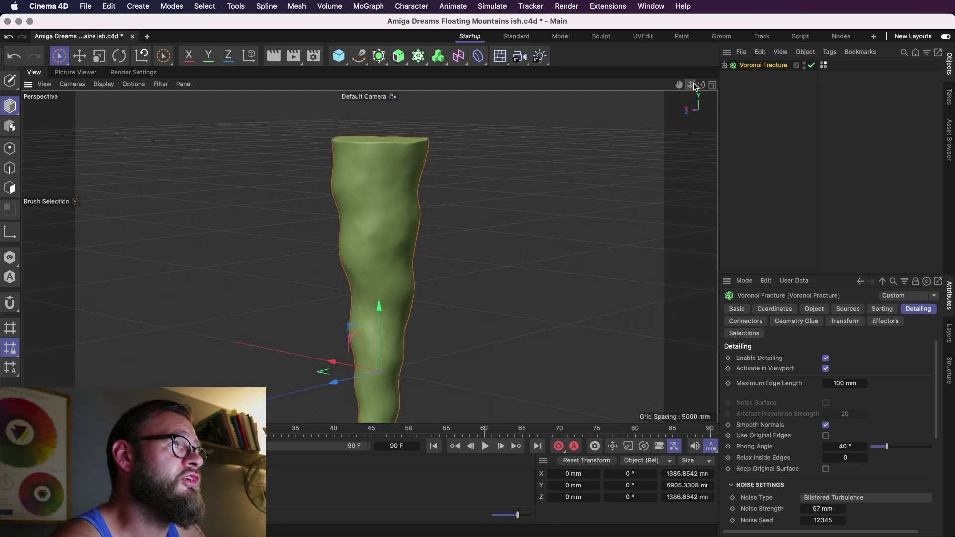
pyautogui.moveTo(701, 84); pyautogui.dragTo(314, 162)
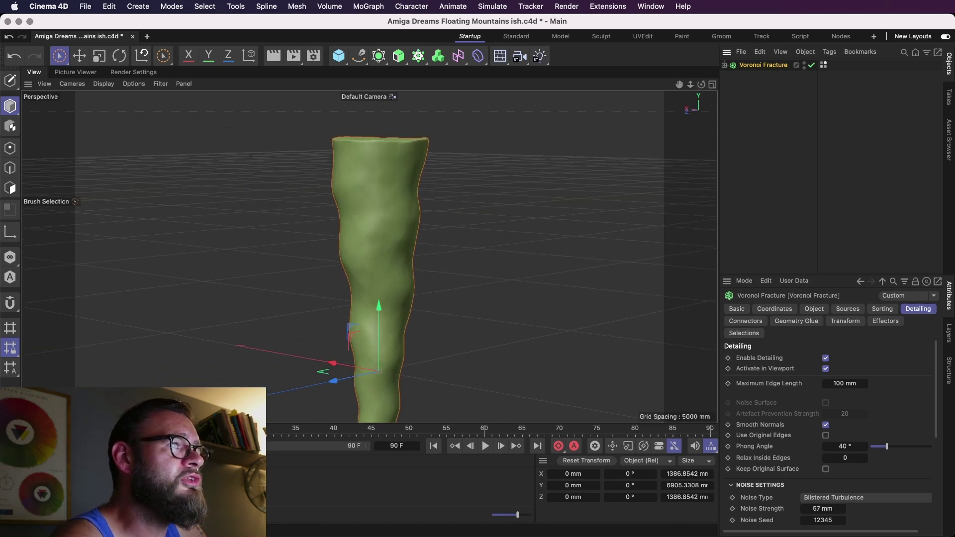
pyautogui.scroll(-3, 938, 422)
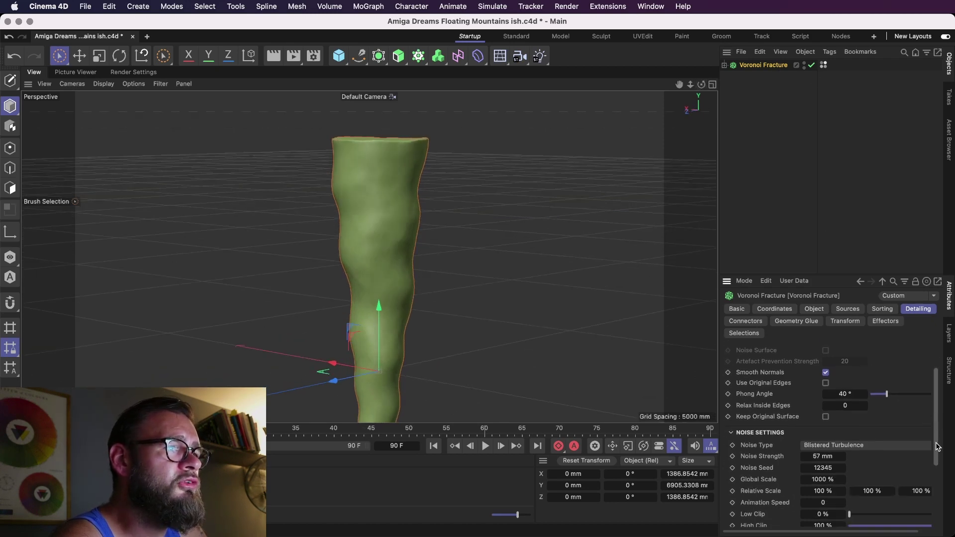
pyautogui.moveTo(821, 458); pyautogui.dragTo(843, 459)
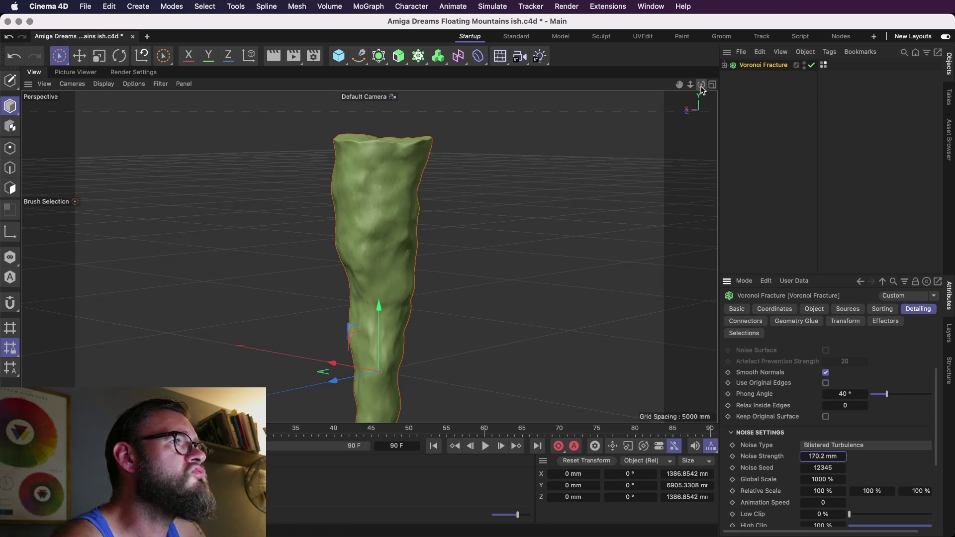
pyautogui.moveTo(701, 84)
pyautogui.mouseDown()
pyautogui.moveTo(682, 87)
pyautogui.moveTo(687, 102)
pyautogui.moveTo(702, 85)
pyautogui.mouseUp()
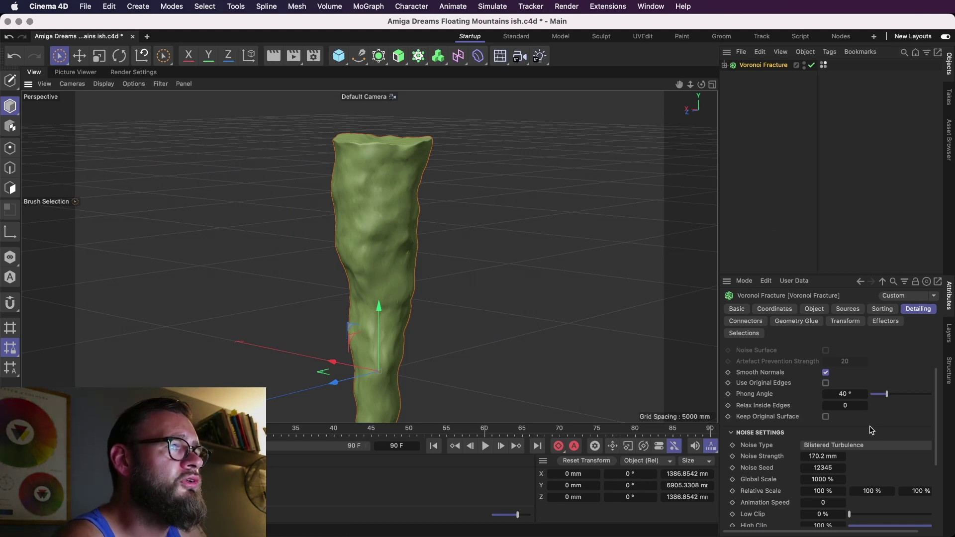
# - Try placing the Voronoi Fracture inside a new Subdivision Surface, and undo the addition
pyautogui.keyDown('alt'); pyautogui.click(380, 57); pyautogui.keyUp('alt')
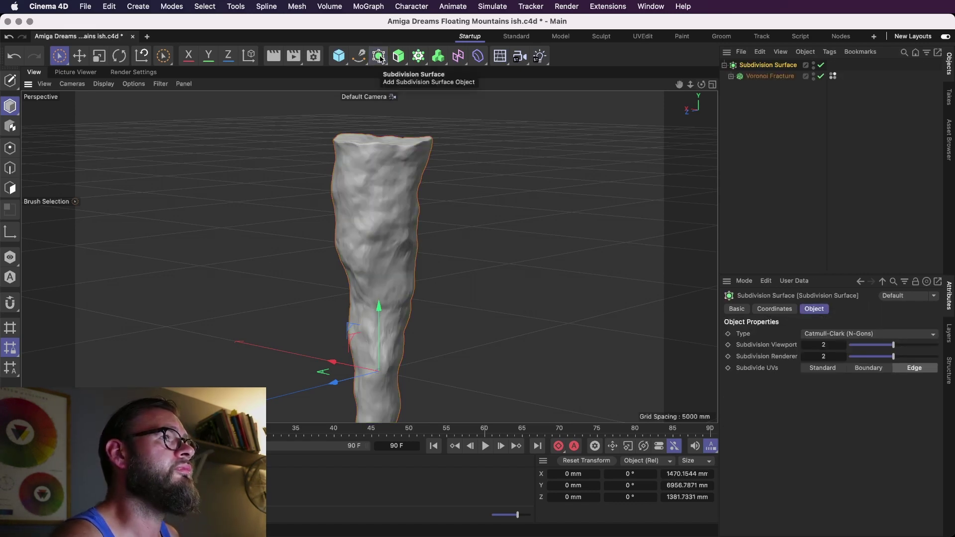
pyautogui.press('super+z')
pyautogui.keyDown('alt'); pyautogui.click(380, 58); pyautogui.keyUp('alt')
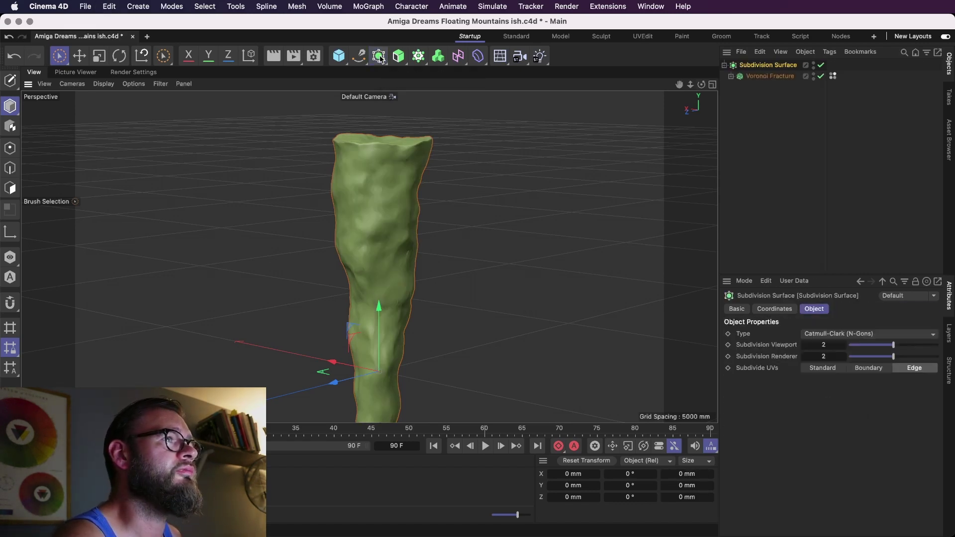
pyautogui.press('super+z')
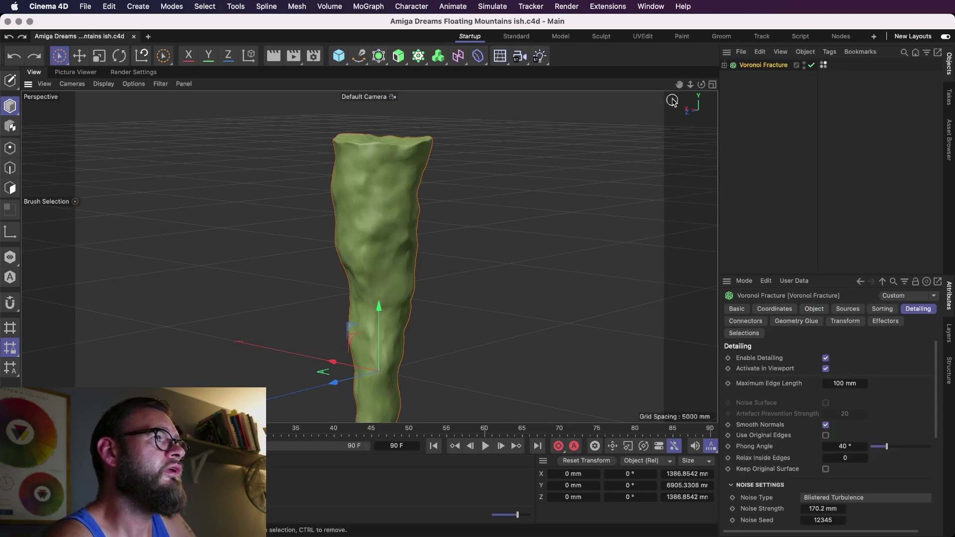
# - Try a Phong Angle of 29° on the detailed surface, and set it to 180°
pyautogui.moveTo(678, 84); pyautogui.dragTo(660, 128)
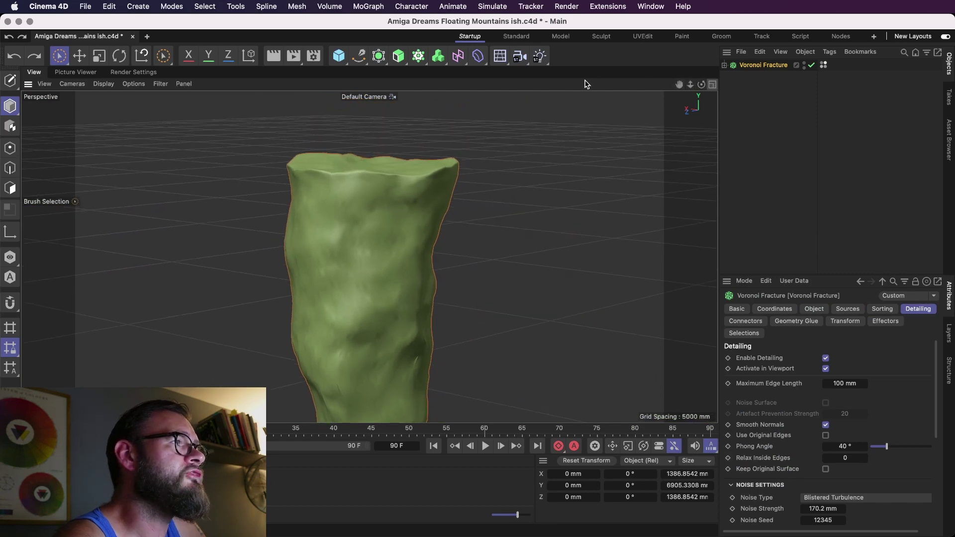
pyautogui.moveTo(701, 84)
pyautogui.mouseDown()
pyautogui.moveTo(691, 64)
pyautogui.moveTo(701, 84)
pyautogui.mouseUp()
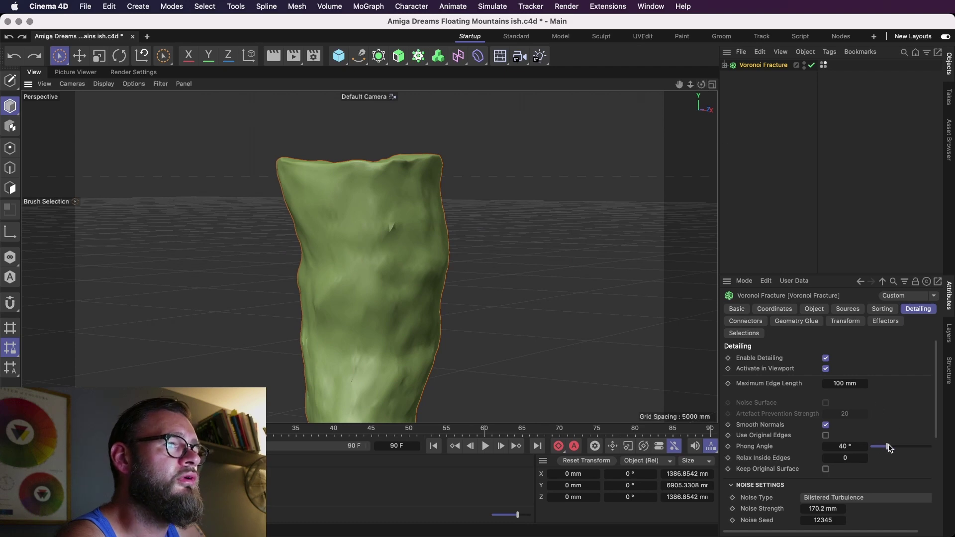
pyautogui.moveTo(889, 448)
pyautogui.mouseDown()
pyautogui.moveTo(931, 448)
pyautogui.moveTo(848, 449)
pyautogui.moveTo(882, 449)
pyautogui.mouseUp()
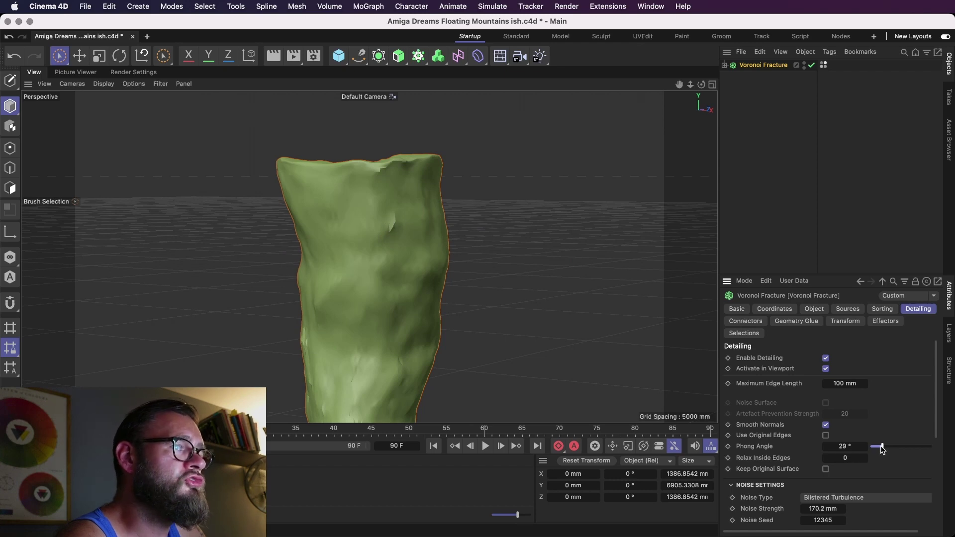
pyautogui.moveTo(882, 449)
pyautogui.mouseDown()
pyautogui.moveTo(874, 449)
pyautogui.moveTo(926, 450)
pyautogui.moveTo(868, 450)
pyautogui.moveTo(933, 449)
pyautogui.mouseUp()
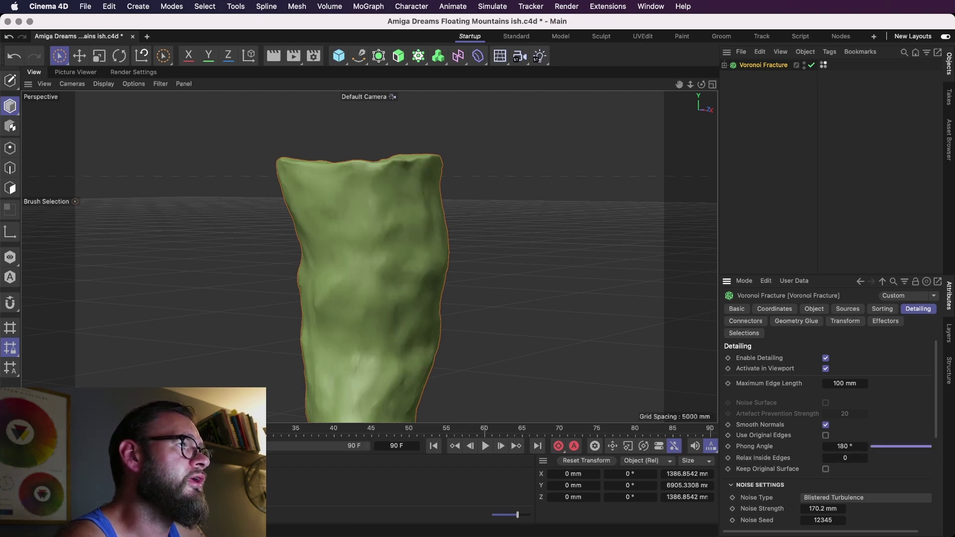
pyautogui.moveTo(701, 84); pyautogui.dragTo(731, 134)
# - Raise Relax Inside Edges to 139, inspect the mountain's rim and sides, and reduce the value again
pyautogui.moveTo(847, 458); pyautogui.dragTo(927, 458)
pyautogui.moveTo(467, 270); pyautogui.dragTo(461, 297)
pyautogui.keyDown('alt'); pyautogui.moveTo(497, 314); pyautogui.dragTo(337, 302, button='right'); pyautogui.keyUp('alt')
pyautogui.keyDown('alt'); pyautogui.moveTo(396, 354); pyautogui.dragTo(276, 243, button='middle'); pyautogui.keyUp('alt')
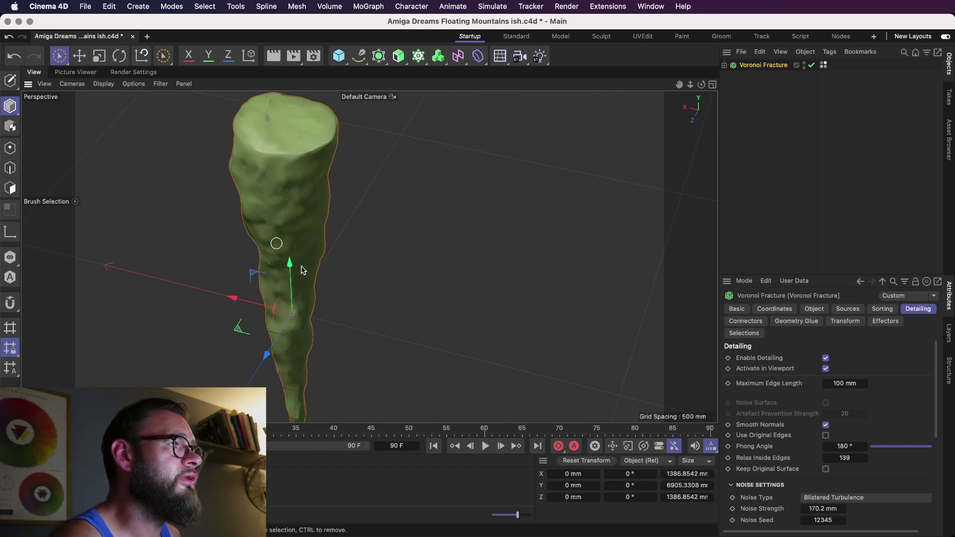
pyautogui.keyDown('alt'); pyautogui.moveTo(332, 283); pyautogui.dragTo(331, 175); pyautogui.keyUp('alt')
pyautogui.keyDown('alt'); pyautogui.moveTo(417, 266); pyautogui.dragTo(480, 357, button='middle'); pyautogui.keyUp('alt')
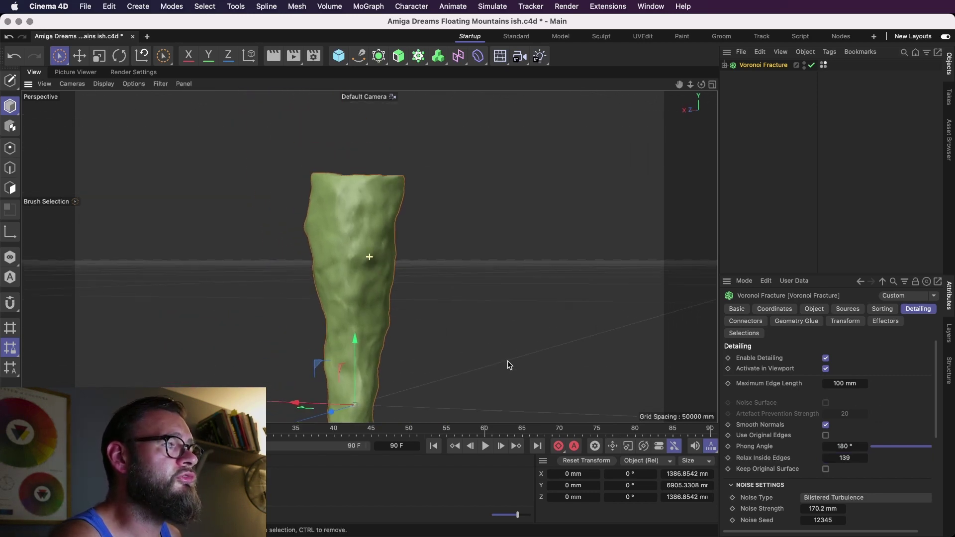
pyautogui.moveTo(853, 463); pyautogui.dragTo(954, 464)
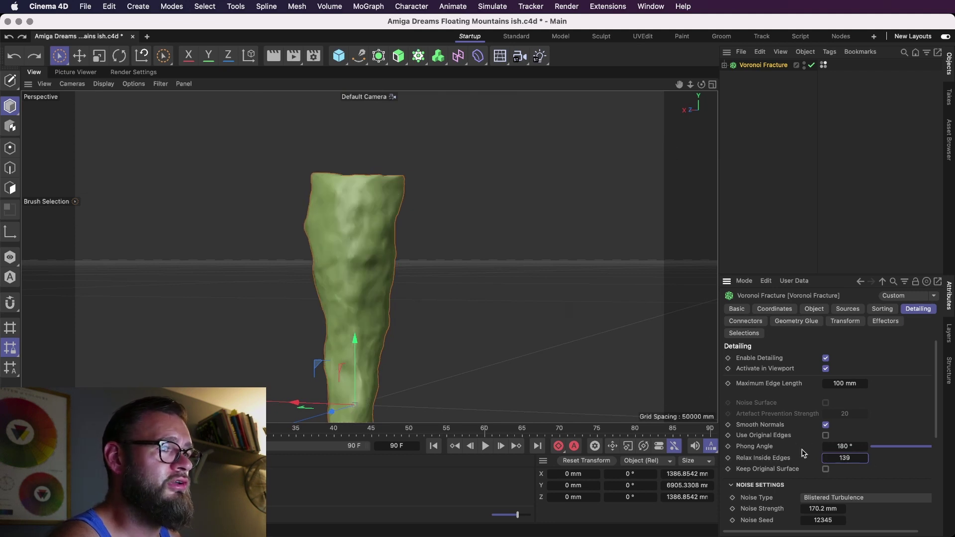
pyautogui.moveTo(840, 458); pyautogui.dragTo(823, 458)
pyautogui.keyDown('alt'); pyautogui.moveTo(526, 301); pyautogui.dragTo(331, 309); pyautogui.keyUp('alt')
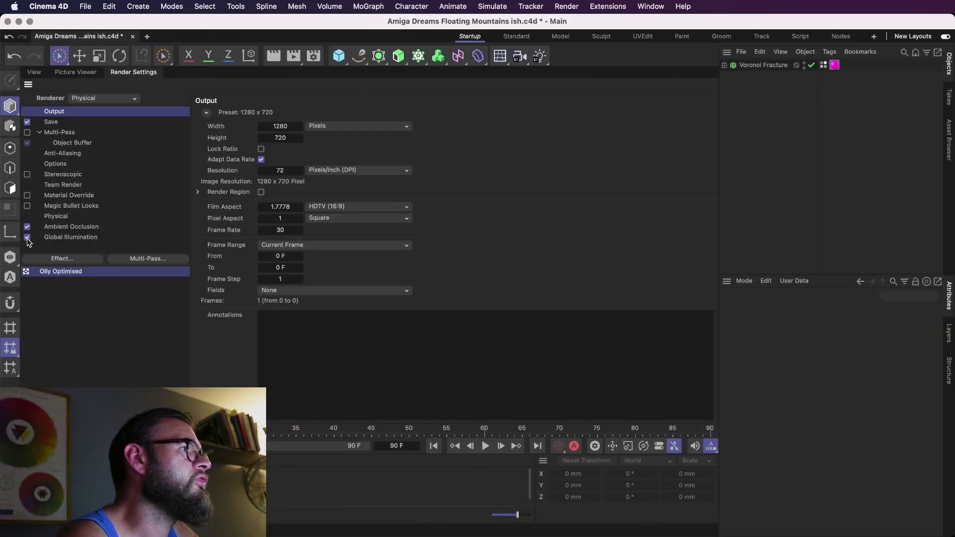
# - Return from the render settings to the 3D view and add a Sky object to the scene
pyautogui.click(35, 73)
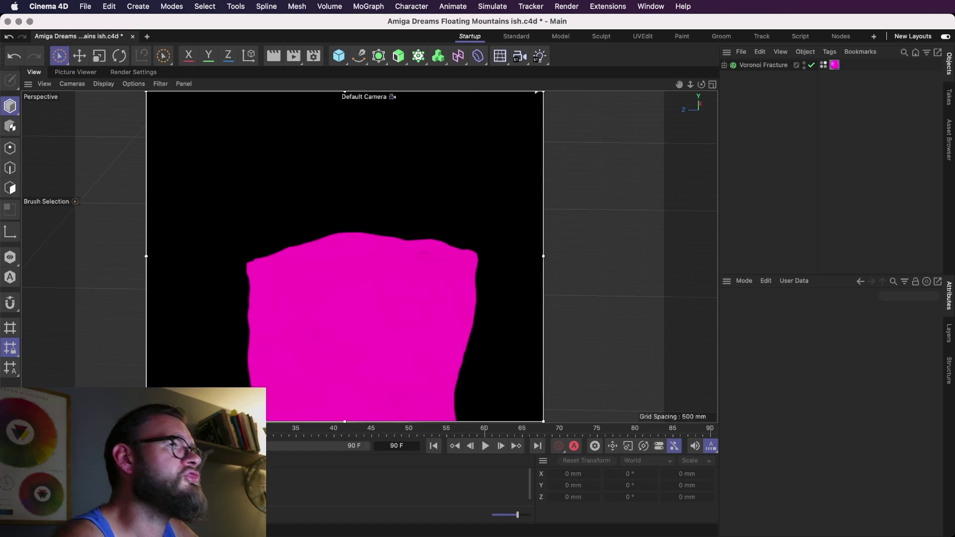
pyautogui.click(499, 59)
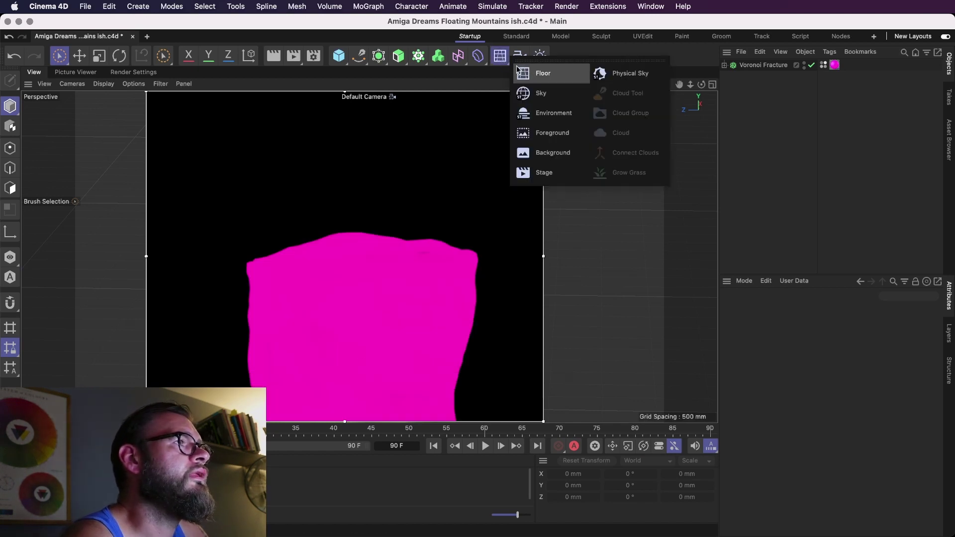
pyautogui.click(536, 96)
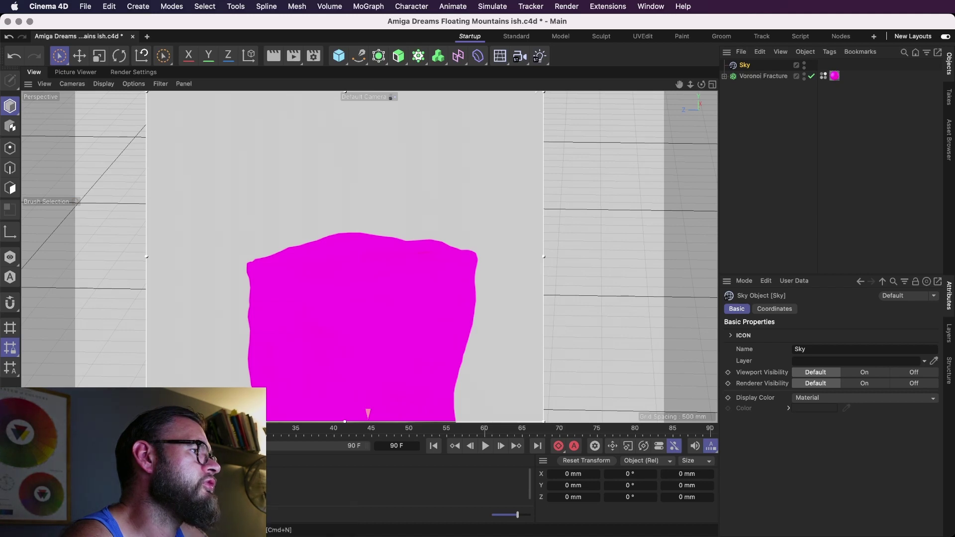
# - Create a new material with the Color and Reflectance channels disabled and the Luminance channel enabled
pyautogui.doubleClick(249, 489)
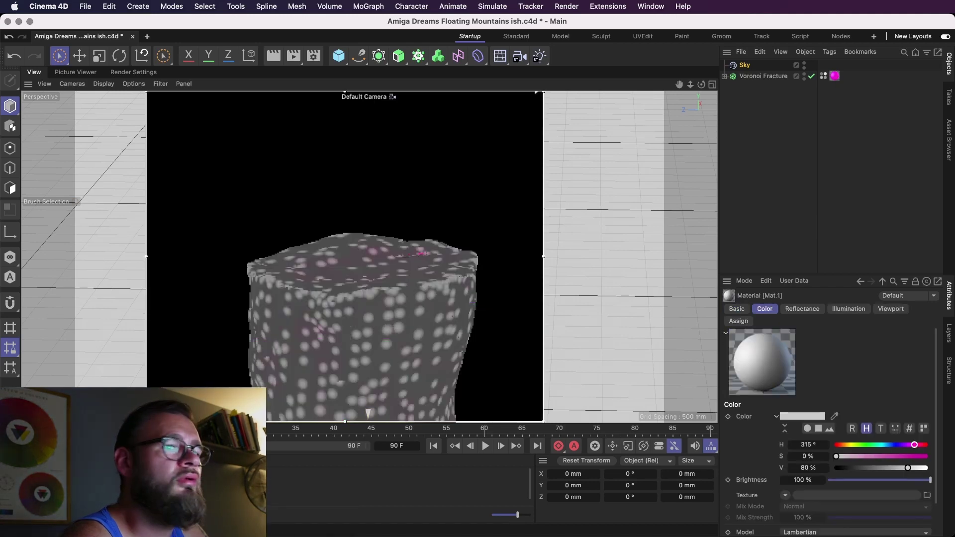
pyautogui.doubleClick(40, 490)
pyautogui.moveTo(179, 531); pyautogui.dragTo(504, 74)
pyautogui.click(417, 195)
pyautogui.click(417, 237)
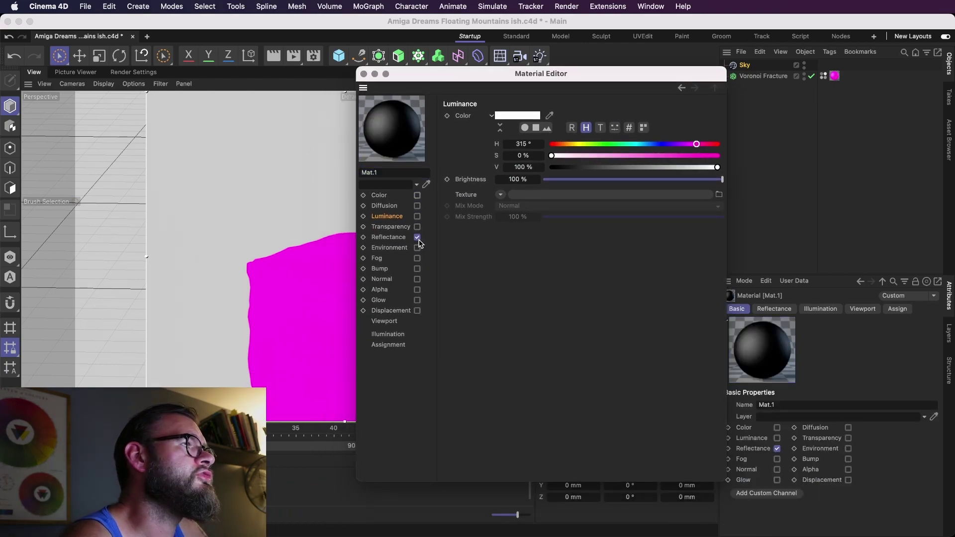
pyautogui.click(417, 216)
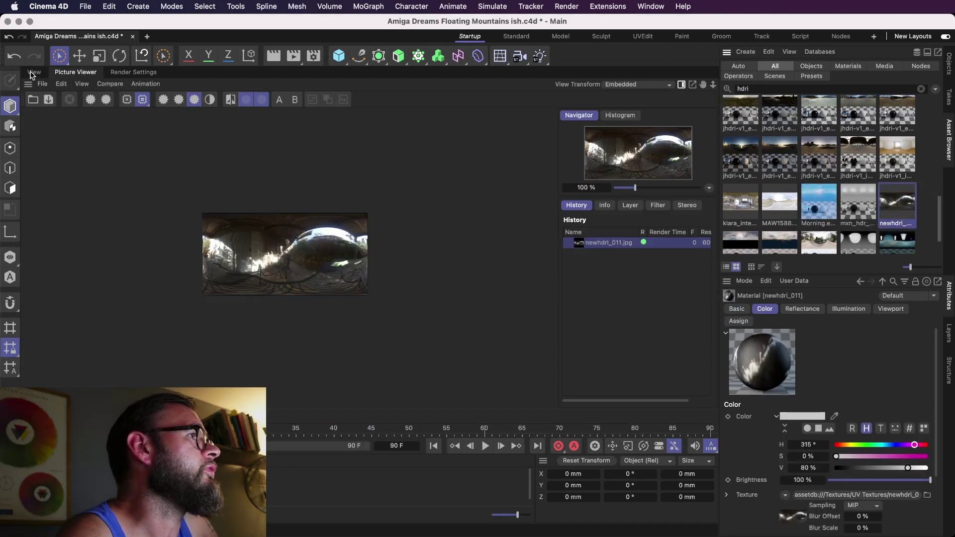
# - Return to the 3D view and apply the newhdri_011 material to the Sky object
pyautogui.click(32, 73)
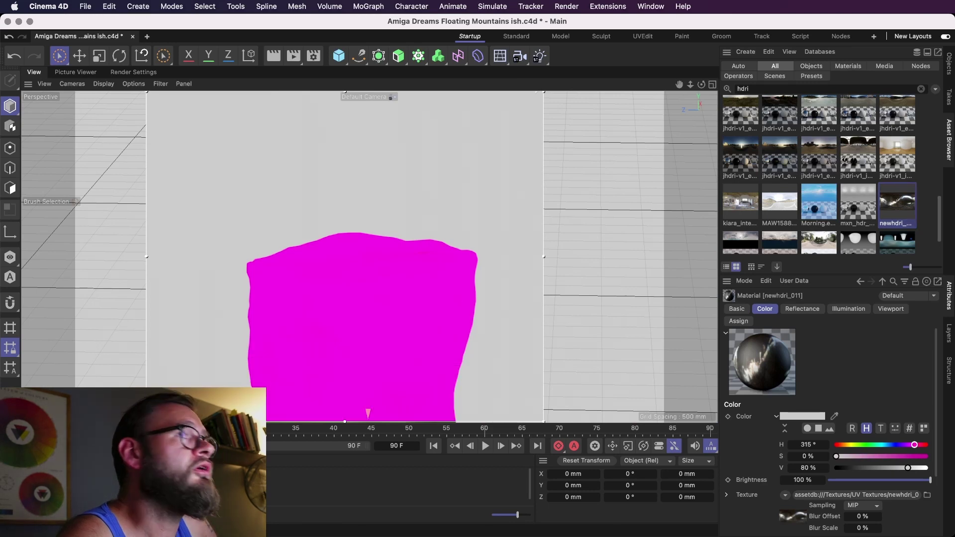
pyautogui.click(945, 65)
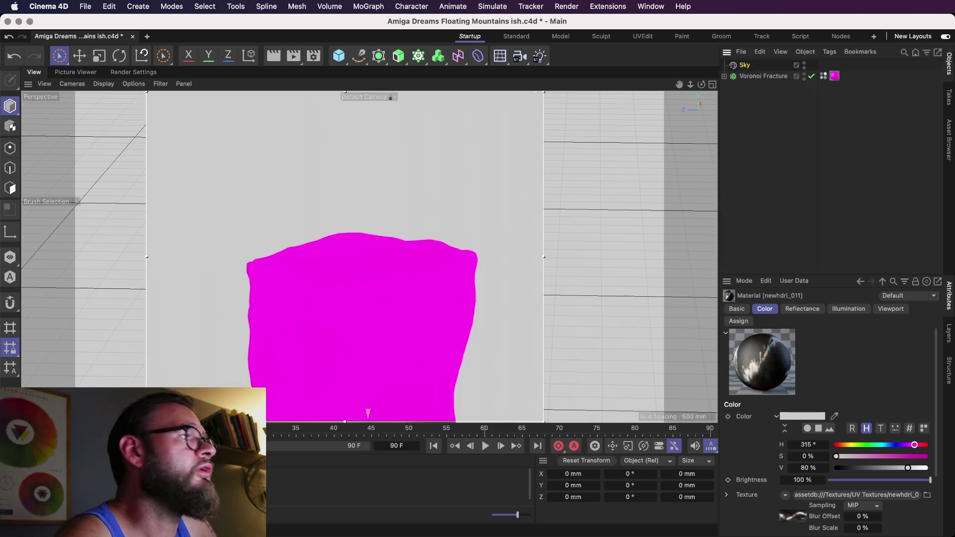
pyautogui.moveTo(27, 486); pyautogui.dragTo(758, 67)
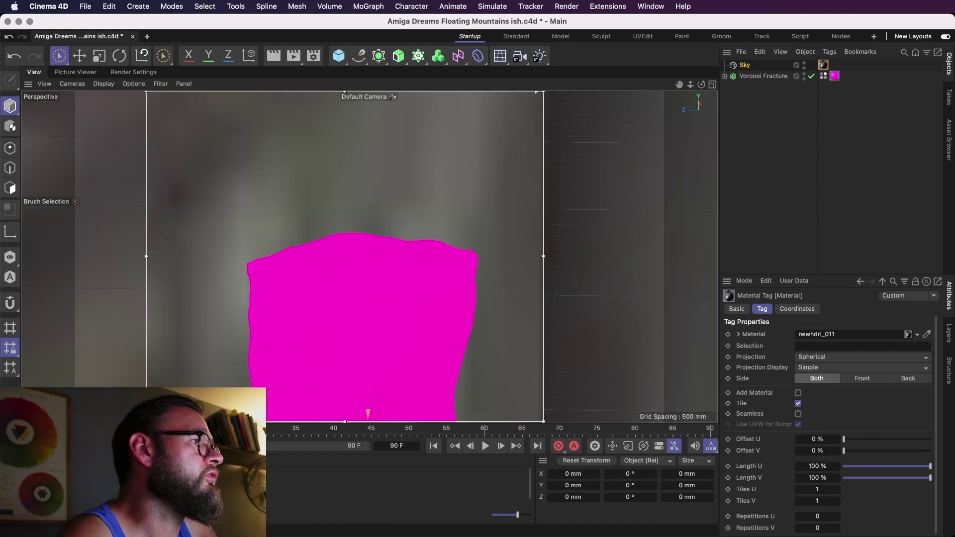
# - Add a GGX reflection layer to the mountain's magenta material Mat and remove its Default Specular layer
pyautogui.doubleClick(62, 489)
pyautogui.moveTo(199, 477); pyautogui.dragTo(464, 106)
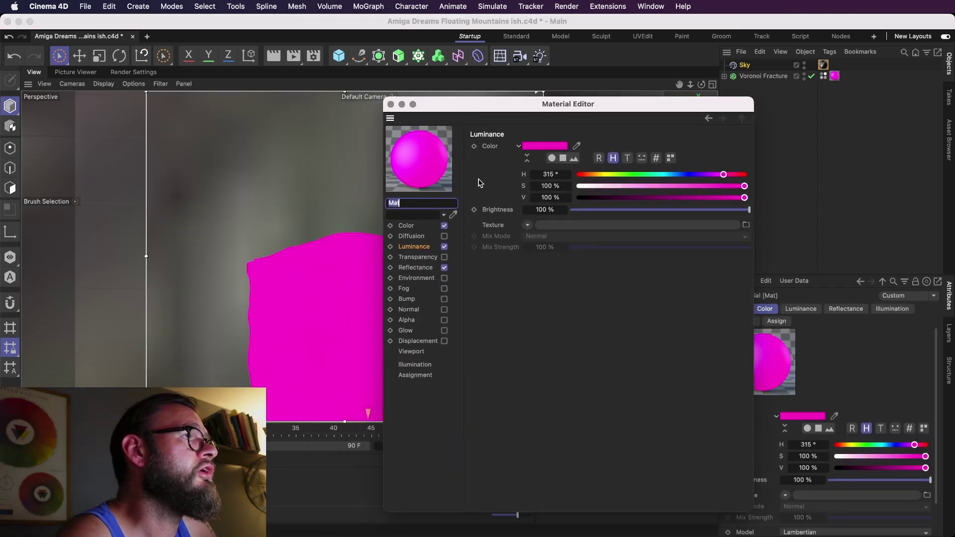
pyautogui.click(423, 268)
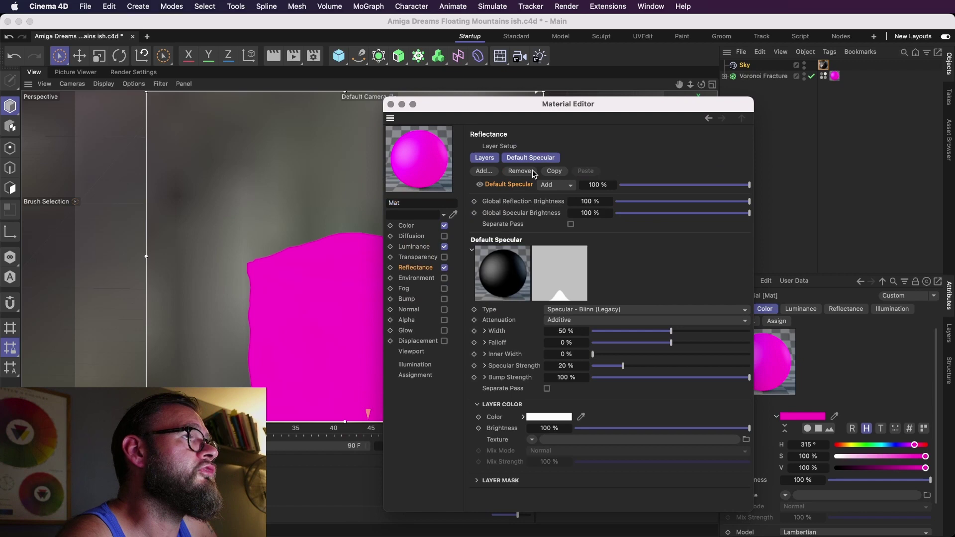
pyautogui.click(484, 171)
pyautogui.click(527, 210)
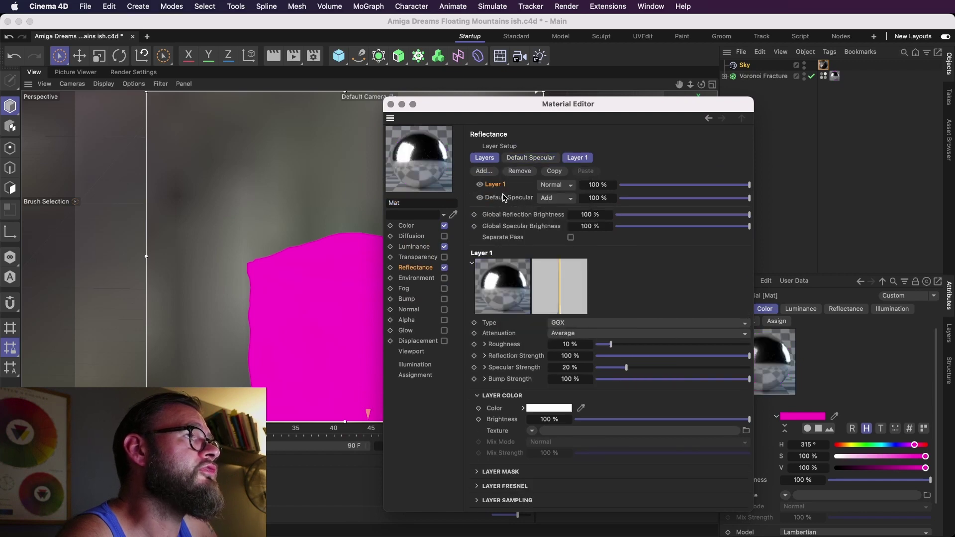
pyautogui.click(504, 198)
pyautogui.press('Delete')
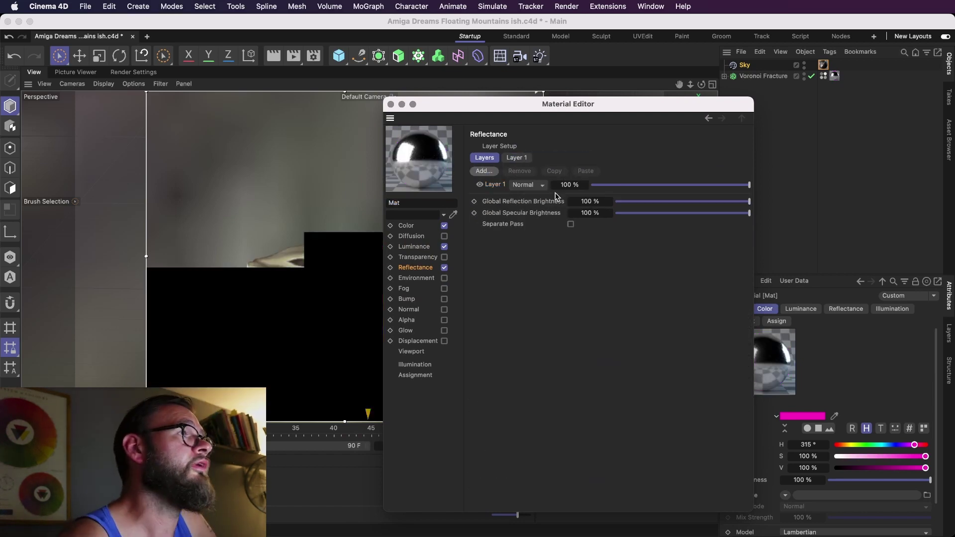
pyautogui.moveTo(505, 106); pyautogui.dragTo(695, 66)
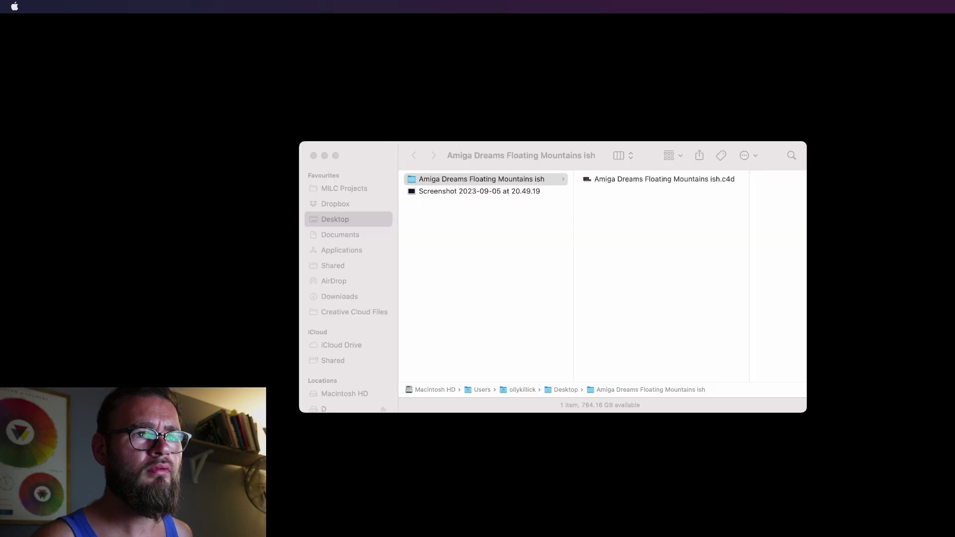
# - Switch to Finder and put outer-space-background.jpg into the Amiga Dreams Floating Mountains ish folder
pyautogui.moveTo(612, 145); pyautogui.dragTo(596, 84)
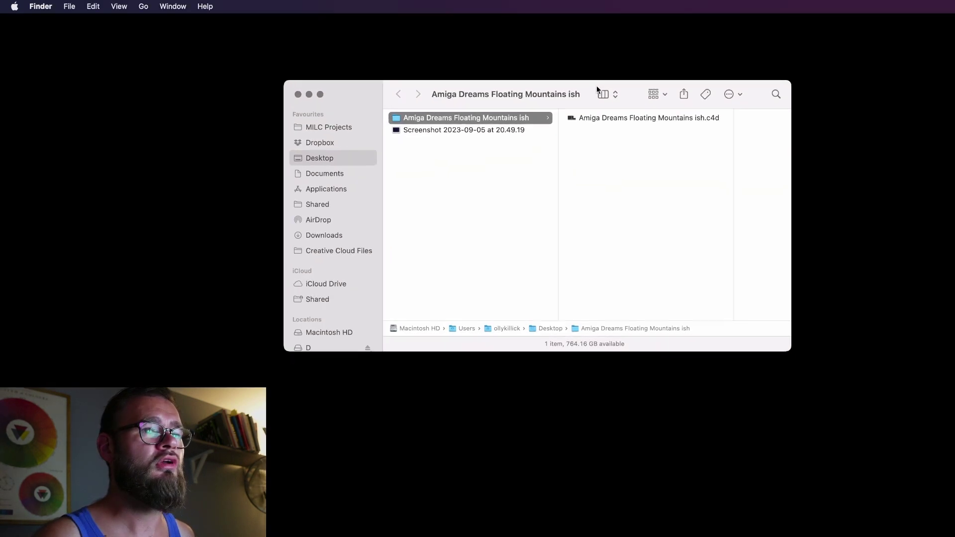
pyautogui.moveTo(499, 87); pyautogui.dragTo(340, 39)
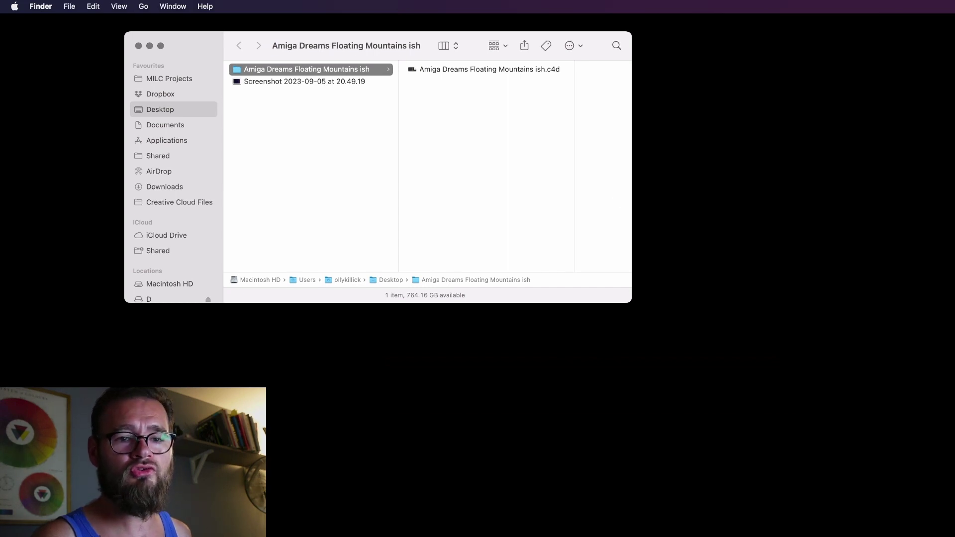
pyautogui.moveTo(781, 356); pyautogui.dragTo(477, 181)
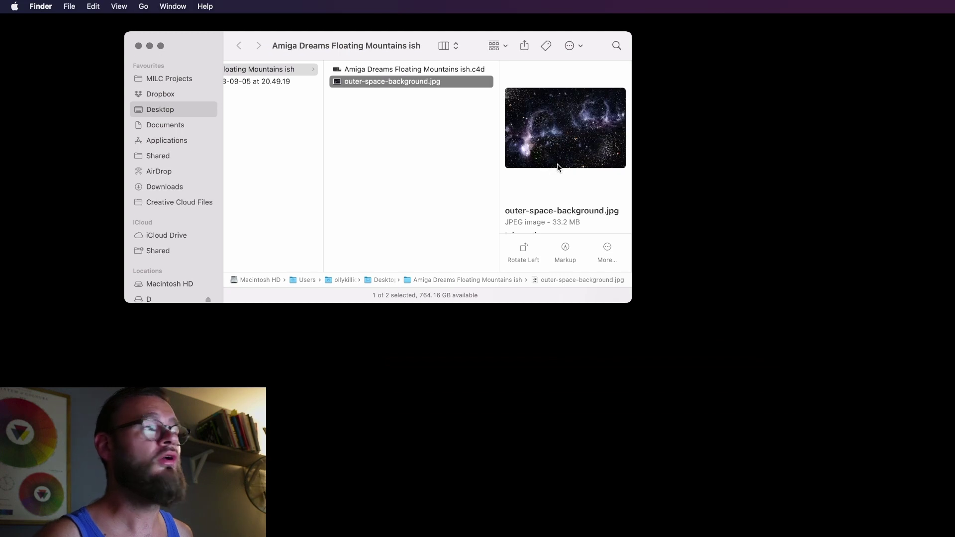
# - Create a folder named tex inside the project folder and move outer-space-background.jpg into it
pyautogui.rightClick(446, 123)
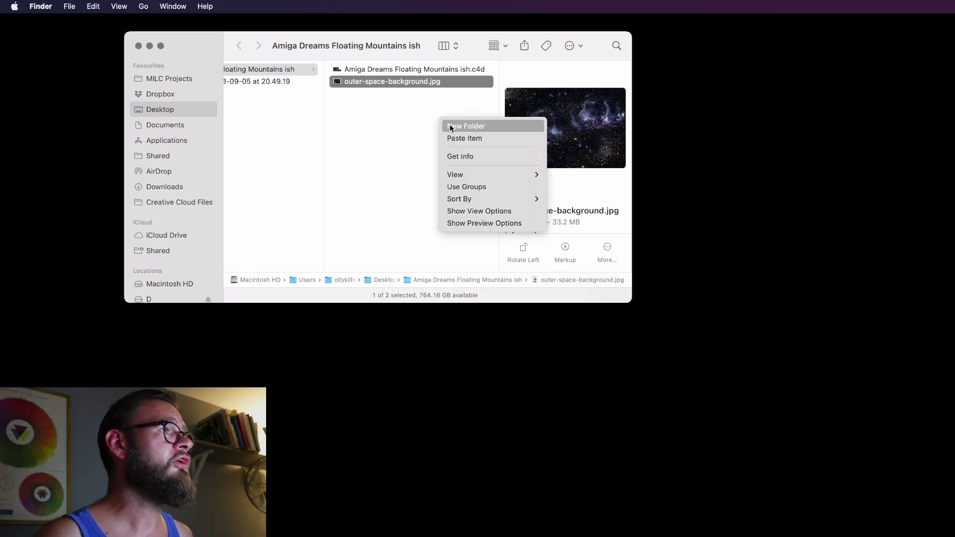
pyautogui.click(450, 128)
pyautogui.write('tex')
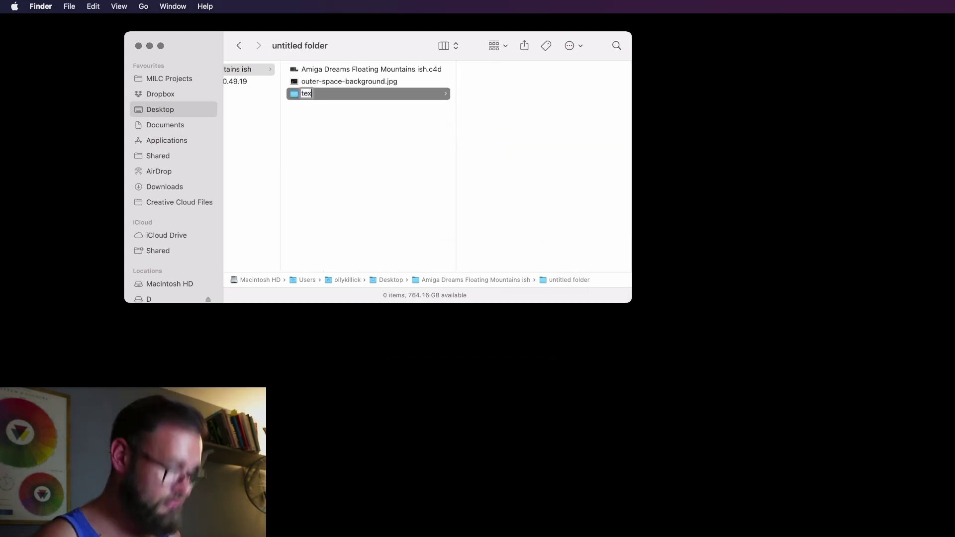
pyautogui.press('Return')
pyautogui.moveTo(351, 81); pyautogui.dragTo(303, 94)
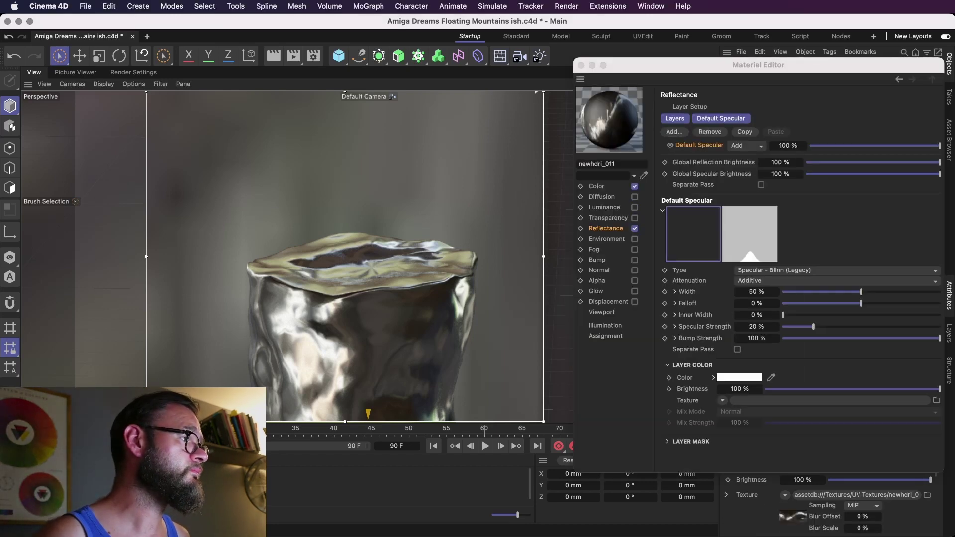
# - Back in Cinema 4D, load outer-space-background.jpg from the project's tex folder as the newhdri_011 material's Color texture
pyautogui.doubleClick(762, 361)
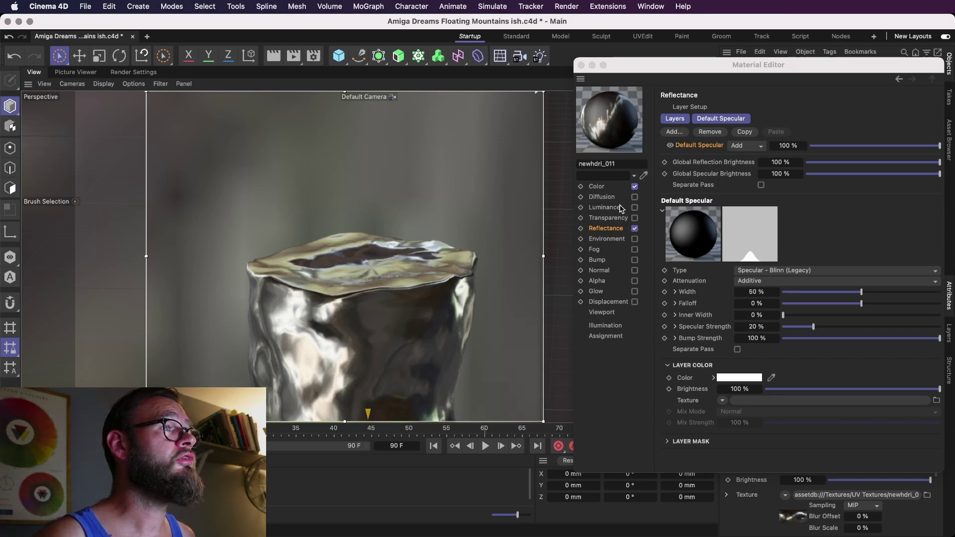
pyautogui.moveTo(670, 61); pyautogui.dragTo(594, 52)
pyautogui.click(528, 186)
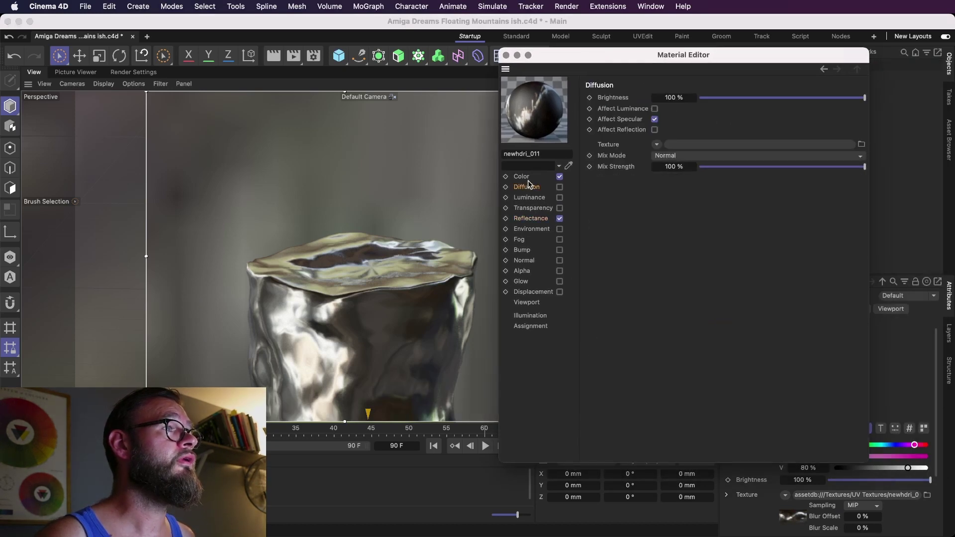
pyautogui.click(522, 177)
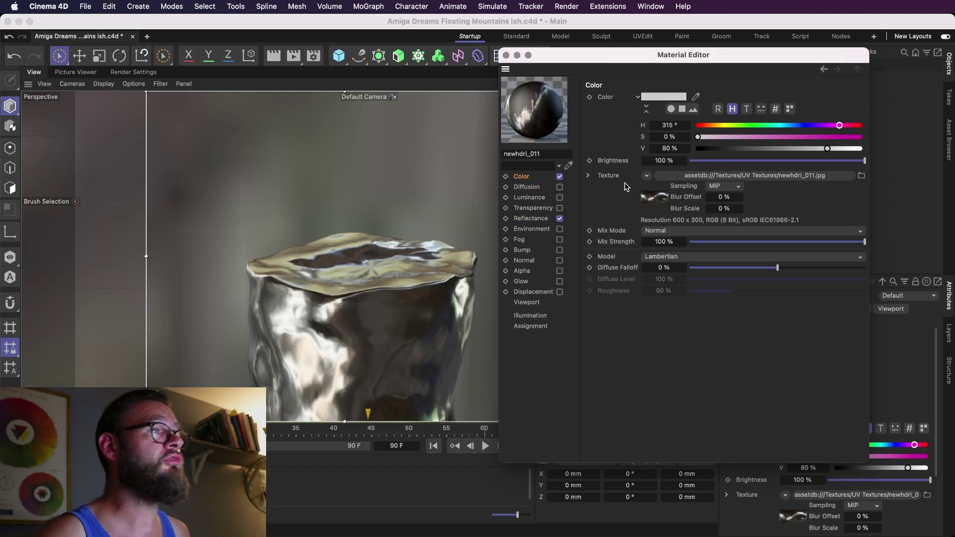
pyautogui.click(861, 175)
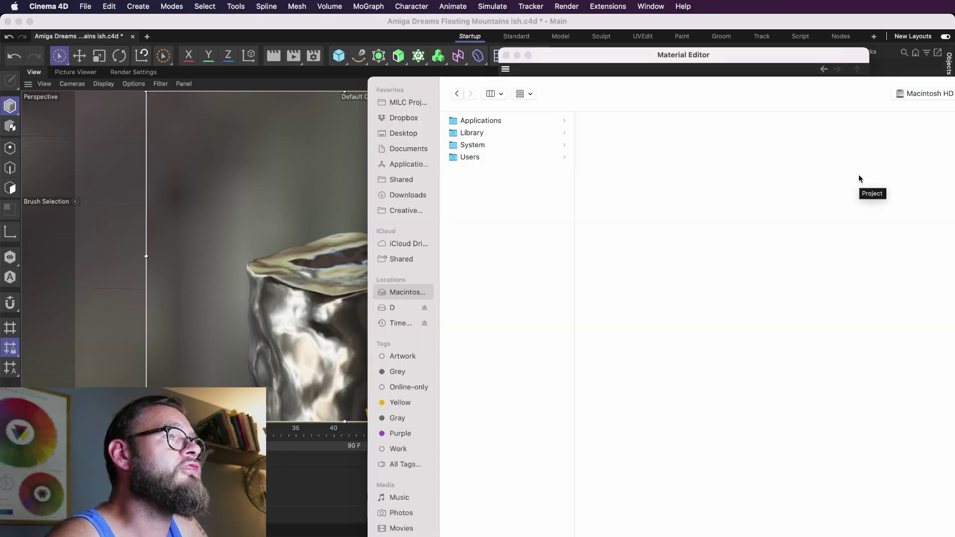
pyautogui.click(418, 132)
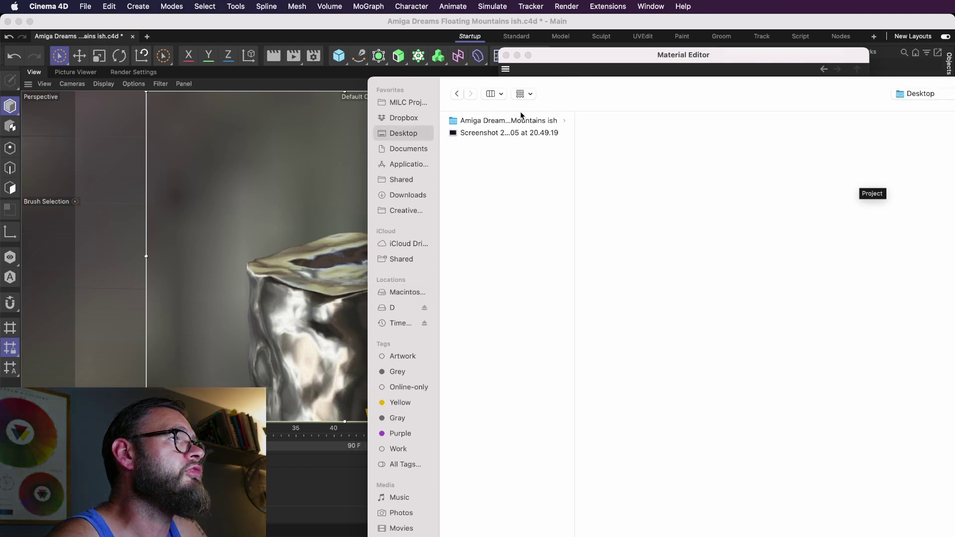
pyautogui.click(535, 120)
pyautogui.click(654, 134)
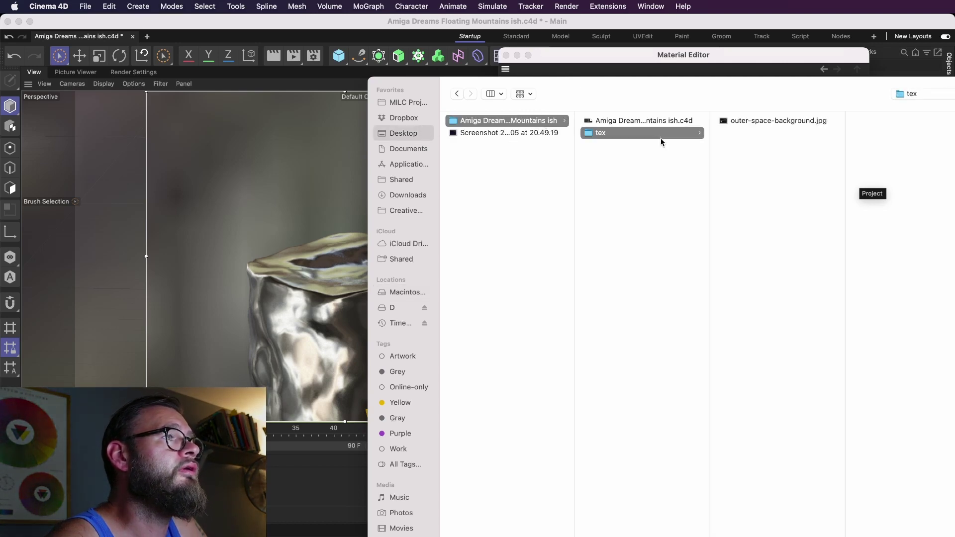
pyautogui.click(787, 123)
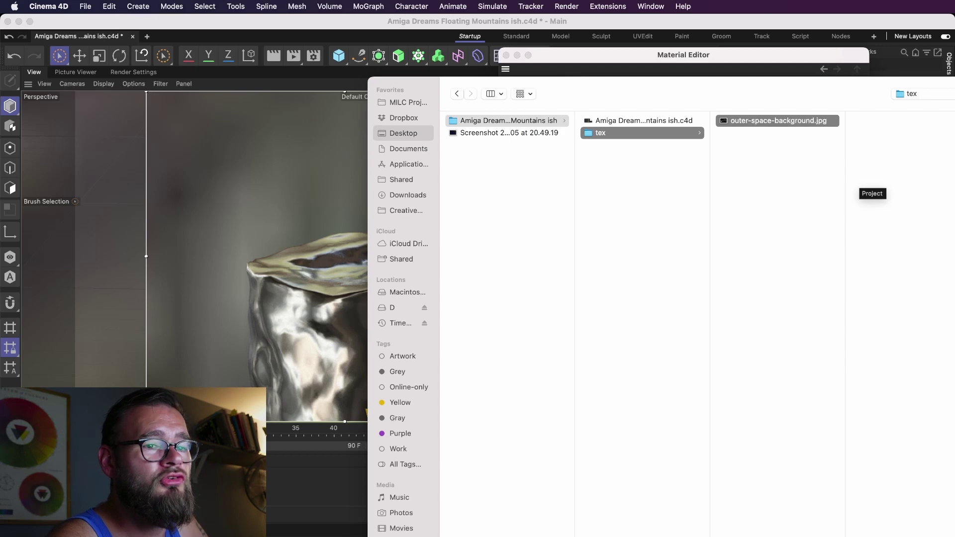
pyautogui.press('Return')
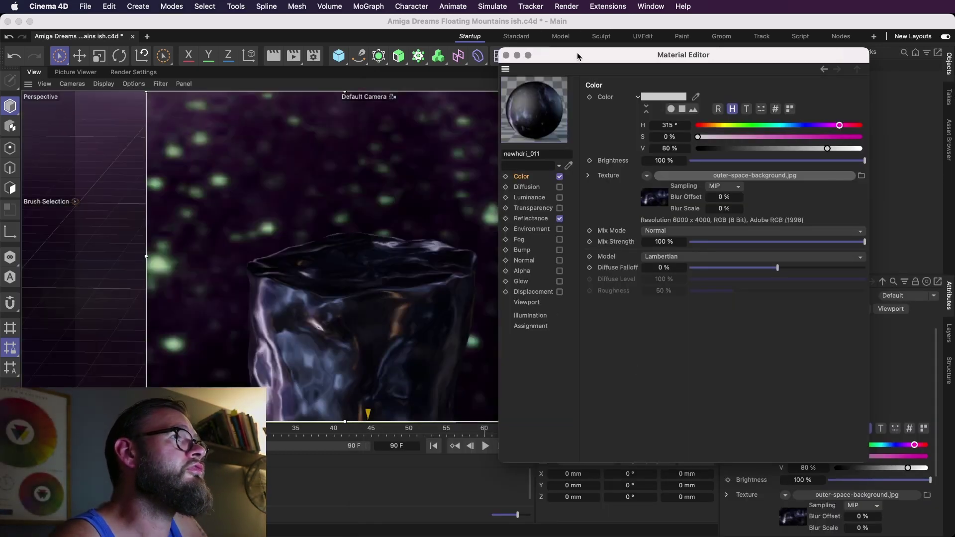
# - Copy the Color texture to the Luminance channel of newhdri_011, leaving only Luminance enabled with Color and Reflectance disabled
pyautogui.moveTo(577, 56); pyautogui.dragTo(817, 89)
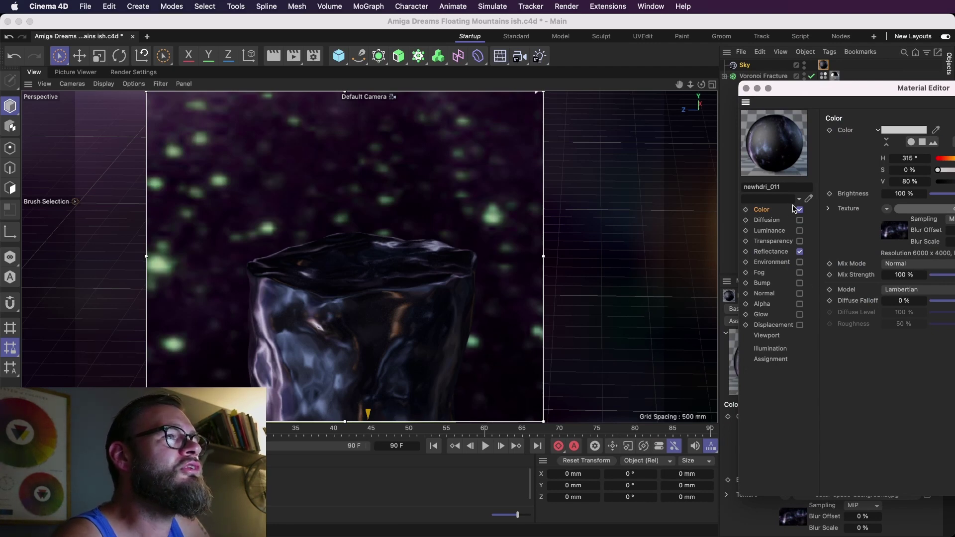
pyautogui.moveTo(869, 90); pyautogui.dragTo(639, 75)
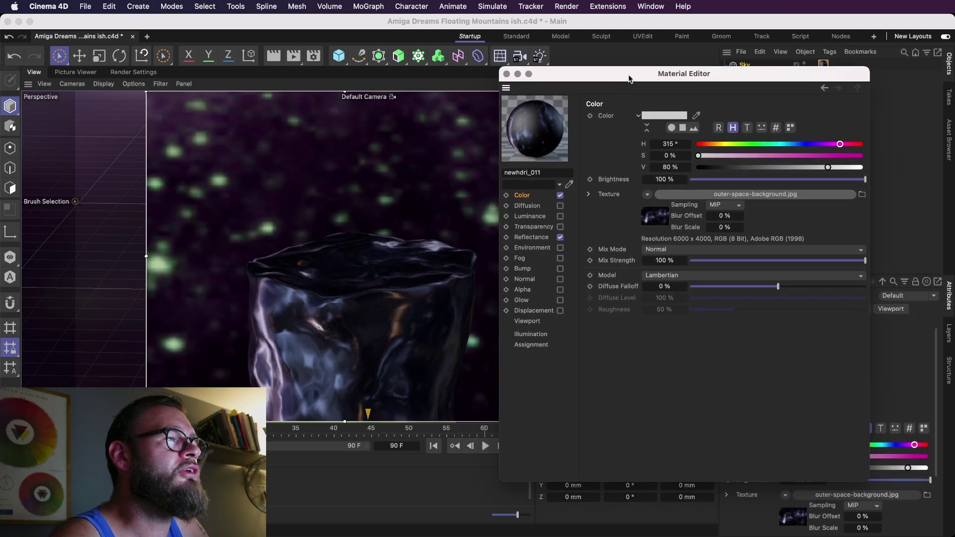
pyautogui.click(608, 195)
pyautogui.rightClick(608, 195)
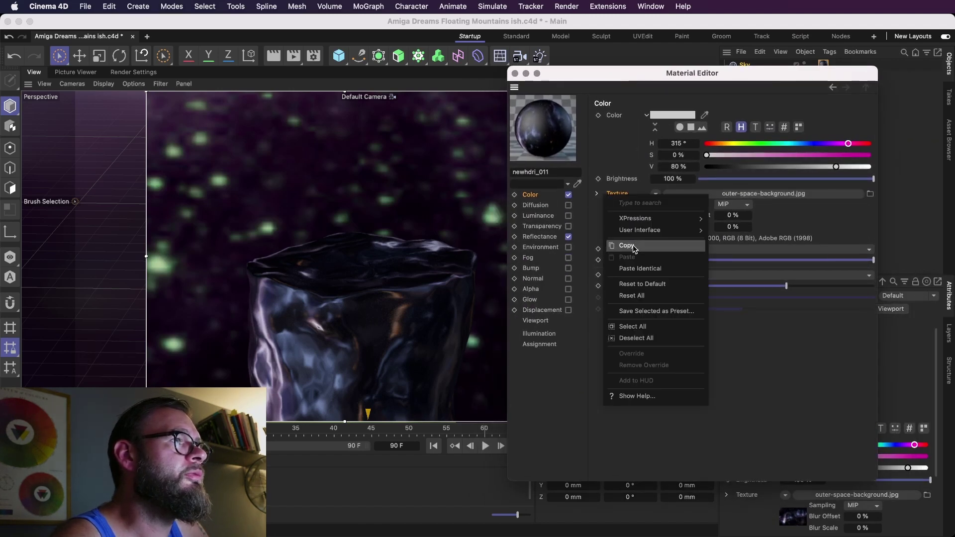
pyautogui.click(634, 246)
pyautogui.click(569, 195)
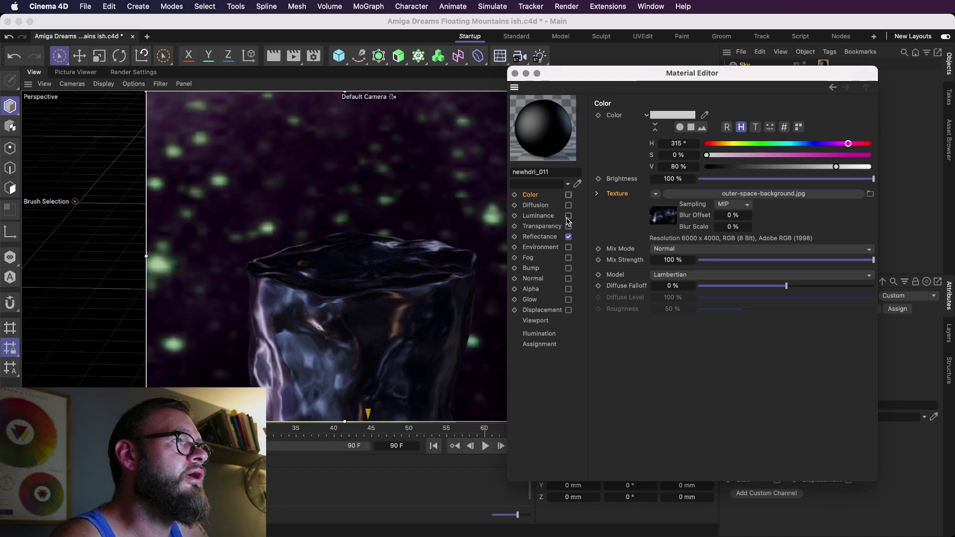
pyautogui.click(568, 216)
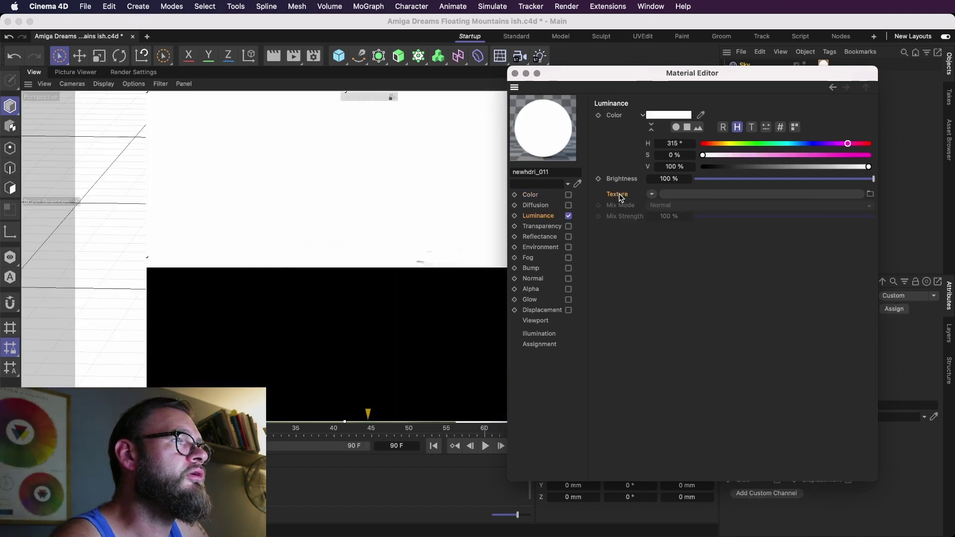
pyautogui.rightClick(620, 197)
pyautogui.click(712, 256)
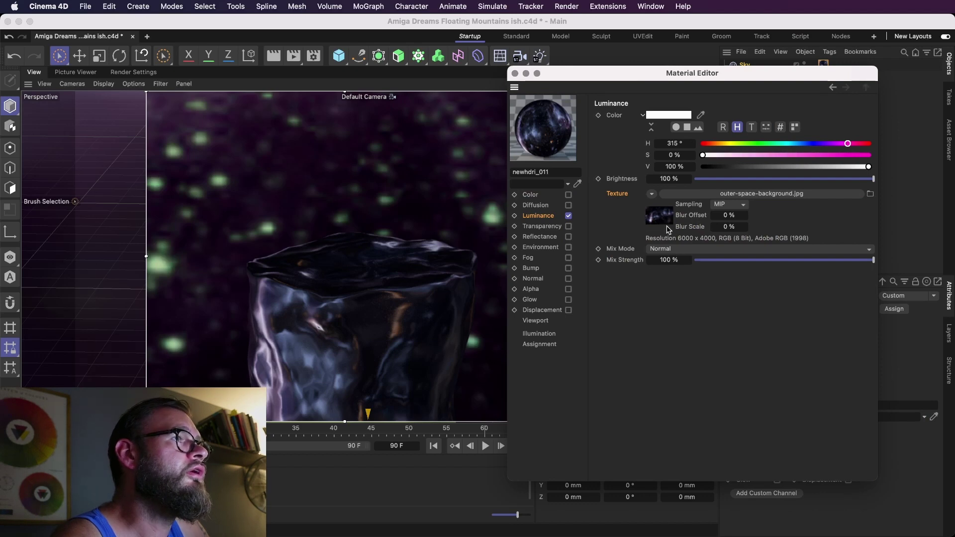
# - Apply a Filter shader to the Luminance texture, set its Saturation to 35 %, and close the material editor
pyautogui.click(651, 194)
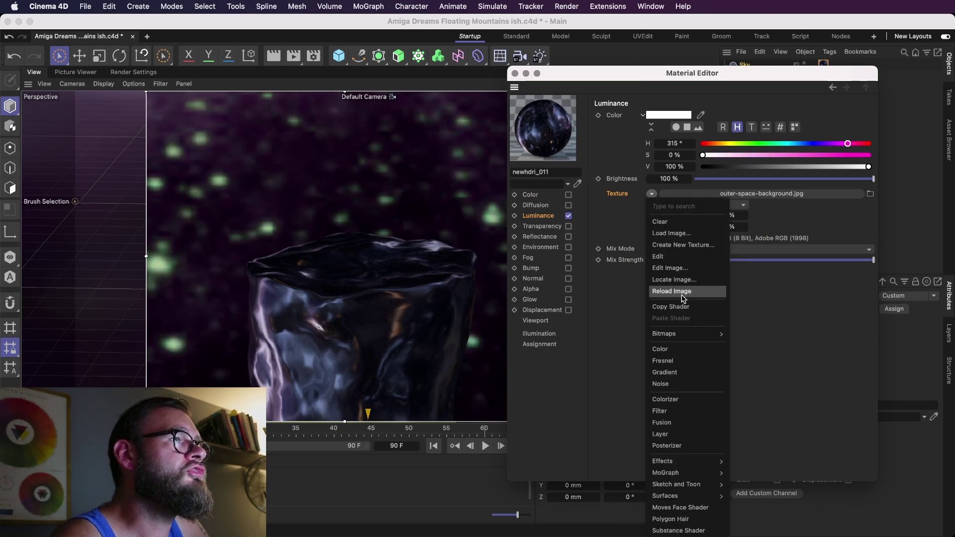
pyautogui.click(682, 411)
pyautogui.click(655, 222)
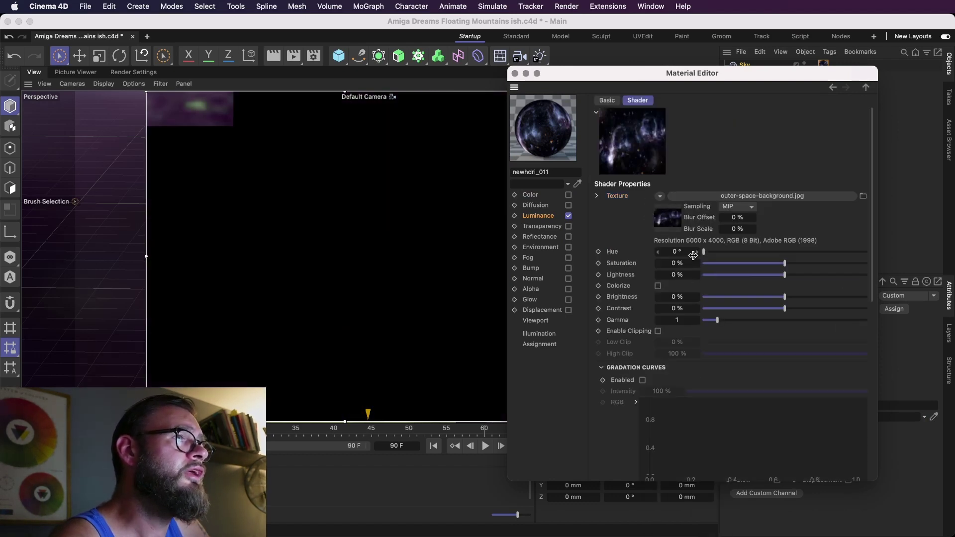
pyautogui.moveTo(784, 263); pyautogui.dragTo(825, 267)
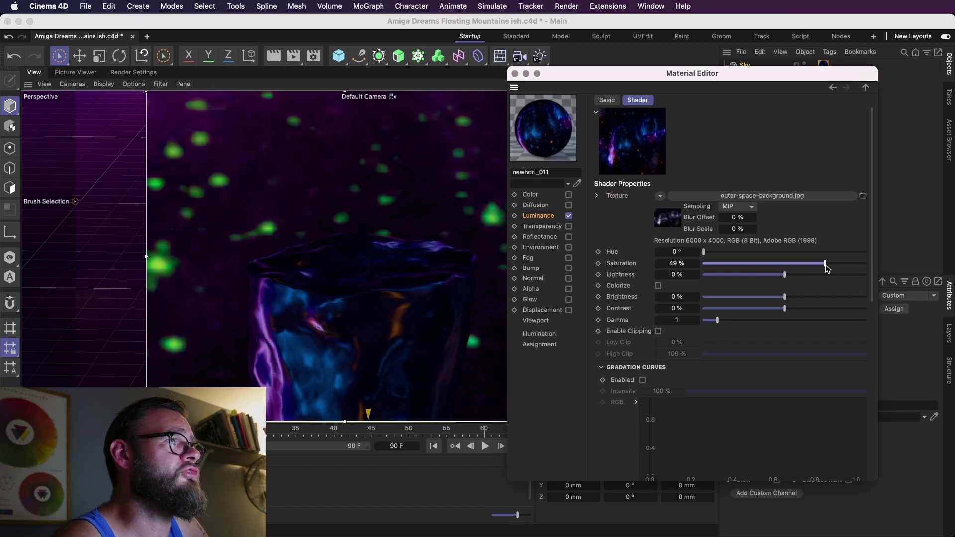
pyautogui.moveTo(825, 267); pyautogui.dragTo(814, 265)
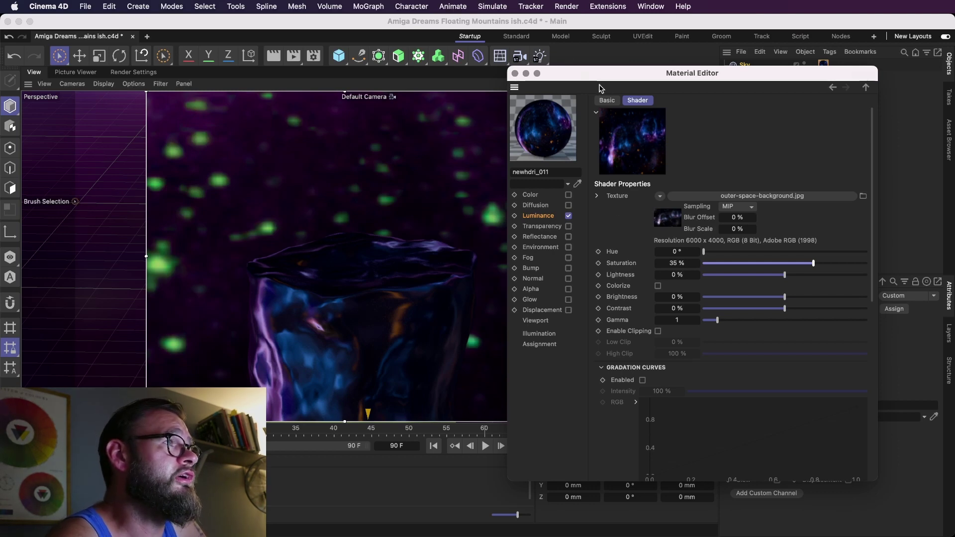
pyautogui.moveTo(628, 72); pyautogui.dragTo(688, 60)
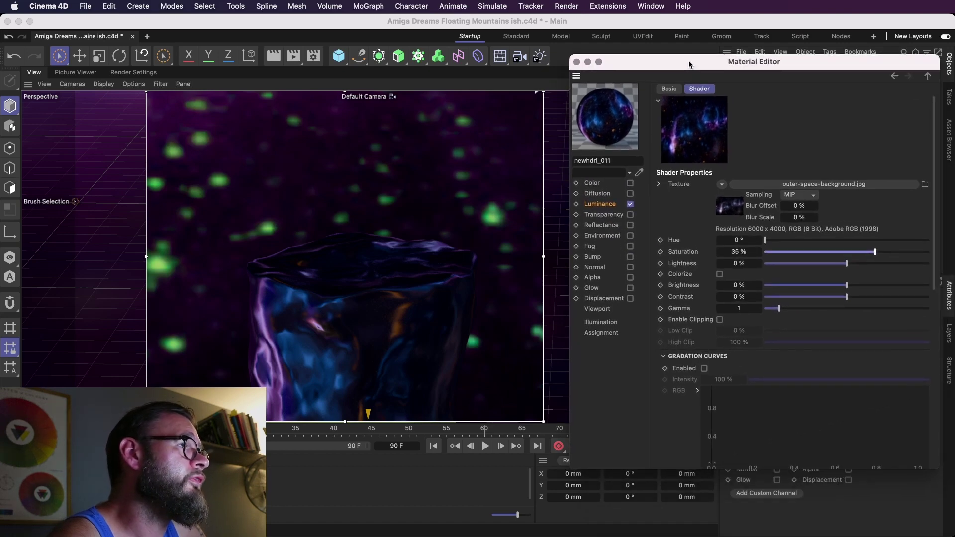
pyautogui.click(595, 19)
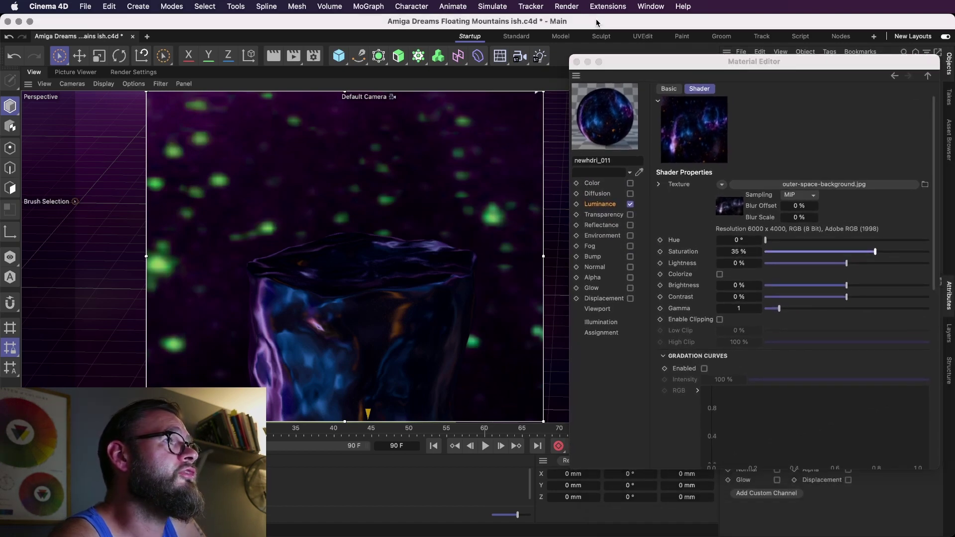
pyautogui.click(577, 62)
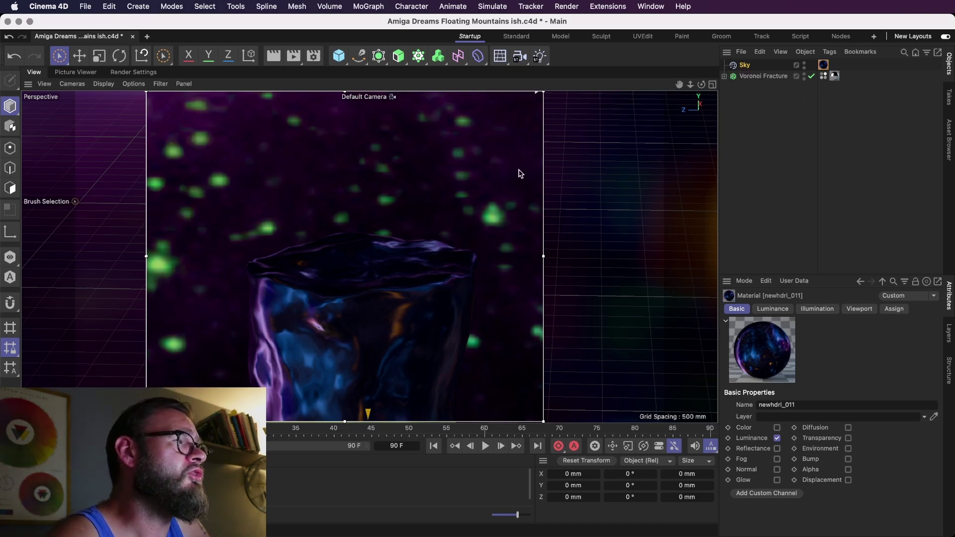
# - Add a Compositing render tag to the Sky object
pyautogui.rightClick(734, 65)
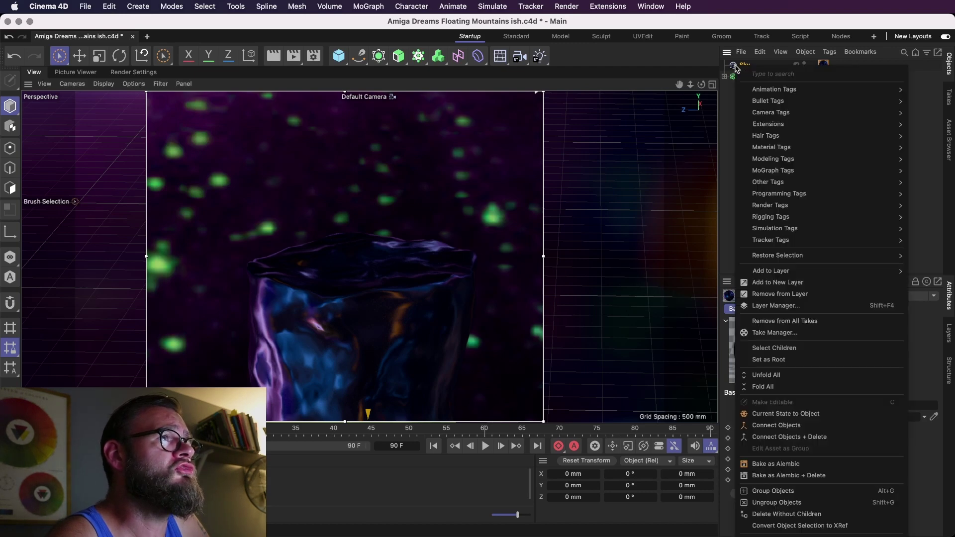
pyautogui.moveTo(784, 206)
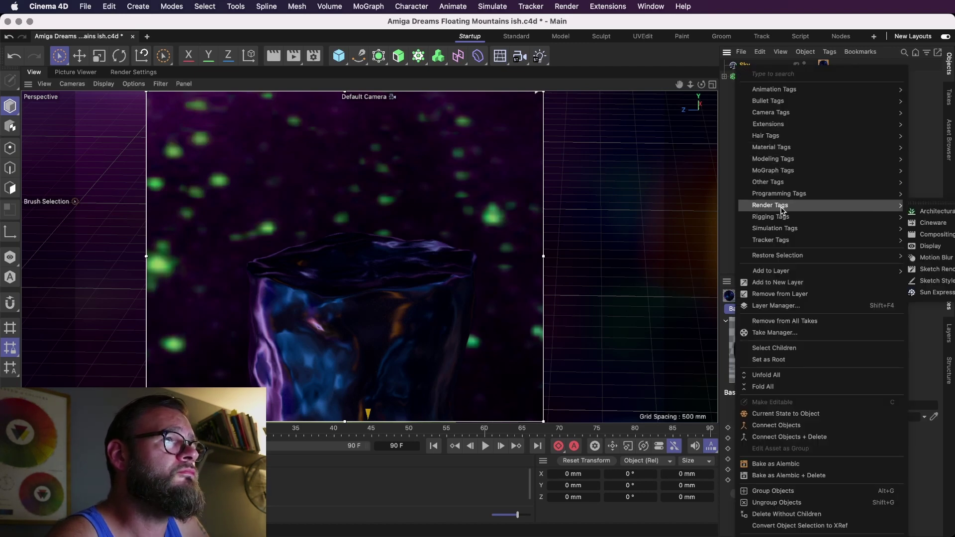
pyautogui.click(925, 234)
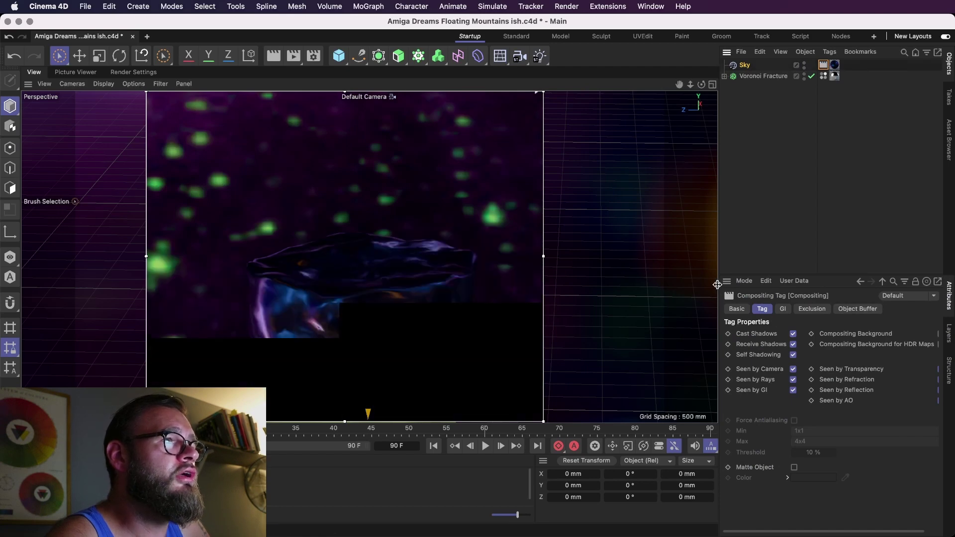
# - Disable Seen by Camera in the Sky's Compositing tag
pyautogui.moveTo(717, 284); pyautogui.dragTo(681, 285)
pyautogui.click(756, 369)
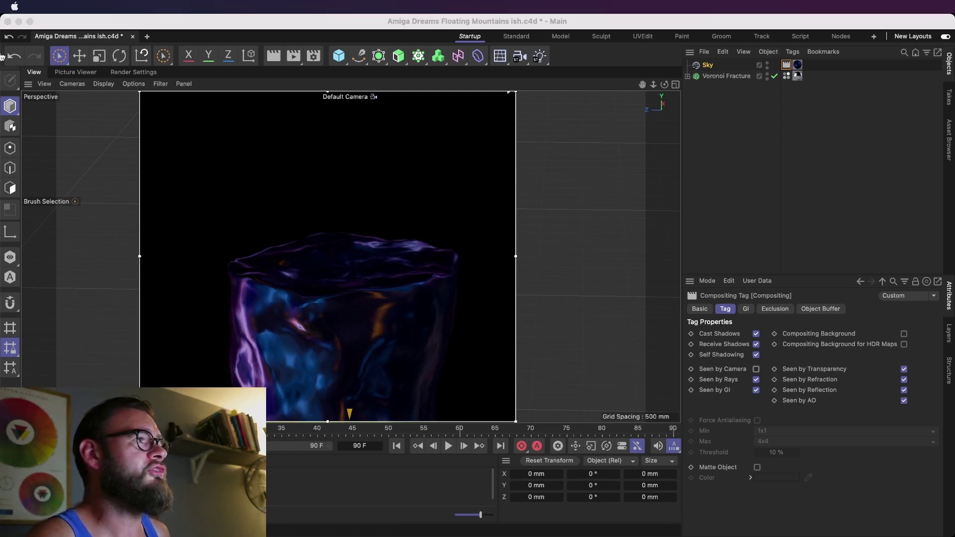
# - Load Screenshot 2023-09-05 at 20.49.19.png into the Picture Viewer as a reference, return to the viewport, and save the project
pyautogui.click(89, 73)
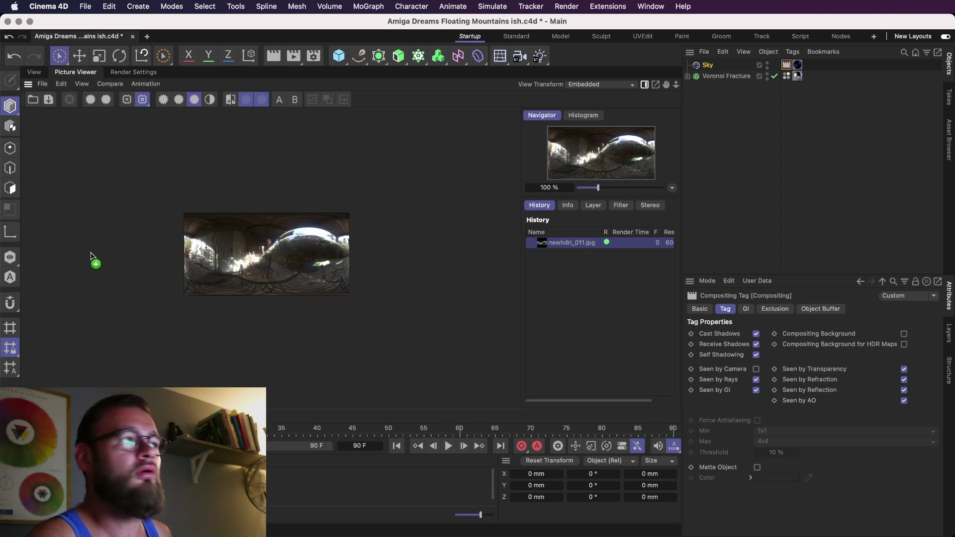
pyautogui.moveTo(94, 260); pyautogui.dragTo(213, 256)
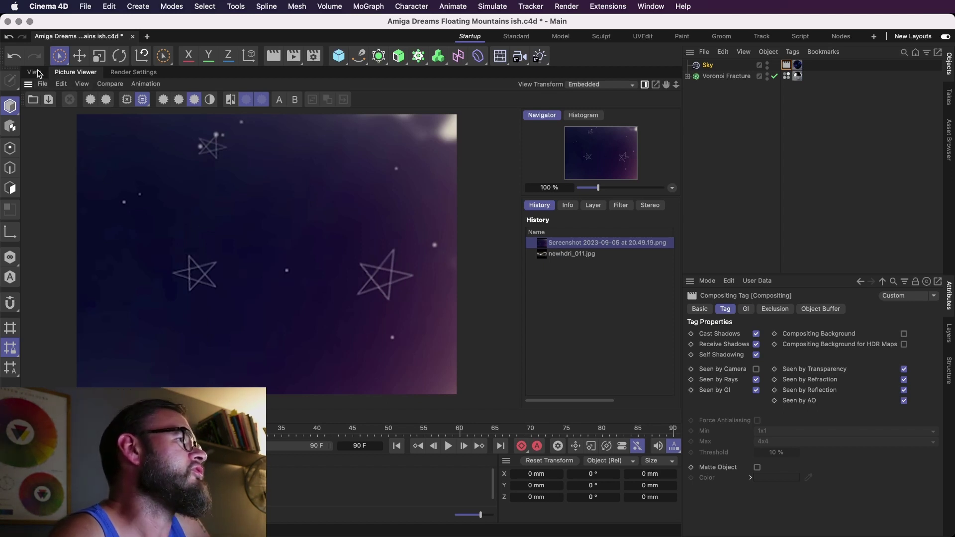
pyautogui.click(34, 72)
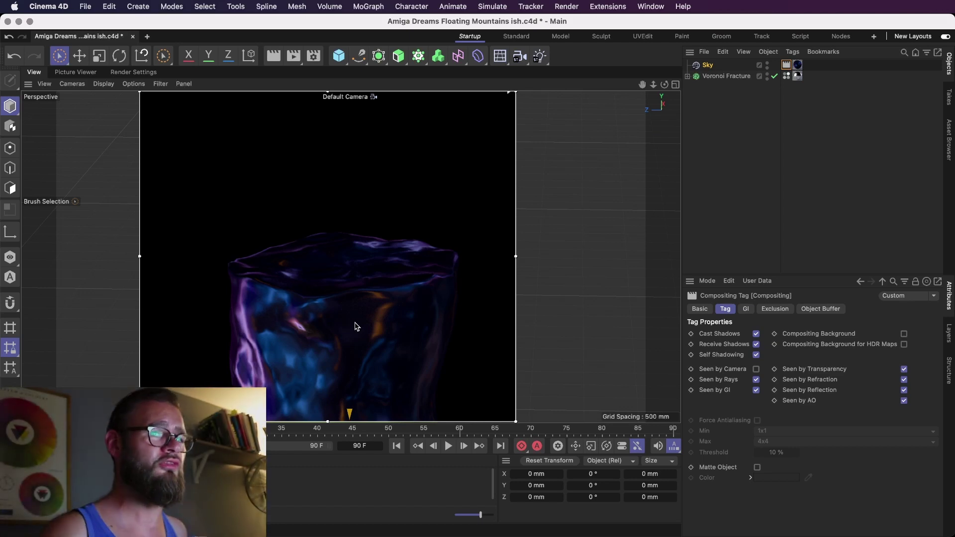
pyautogui.press('super+s')
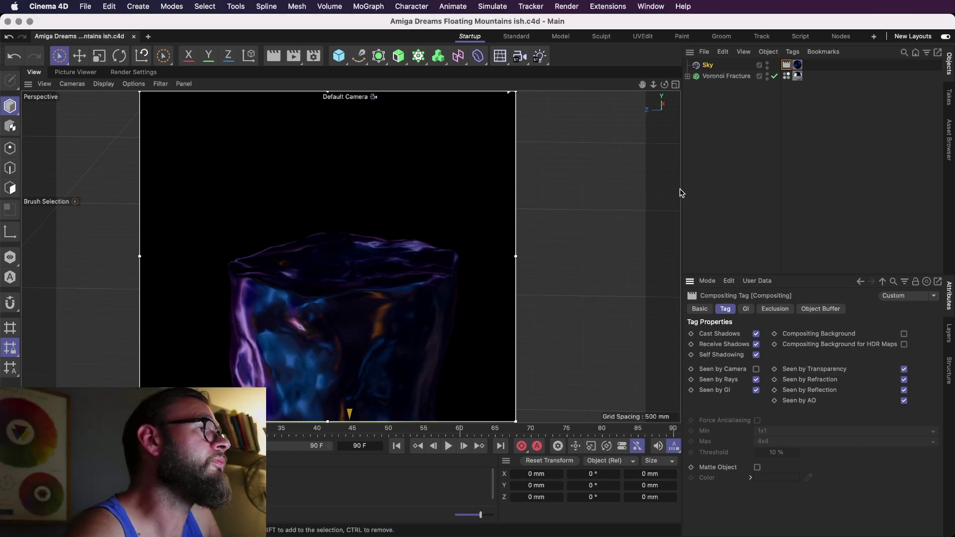
# - Search the Asset Browser for "buildings"
pyautogui.click(949, 139)
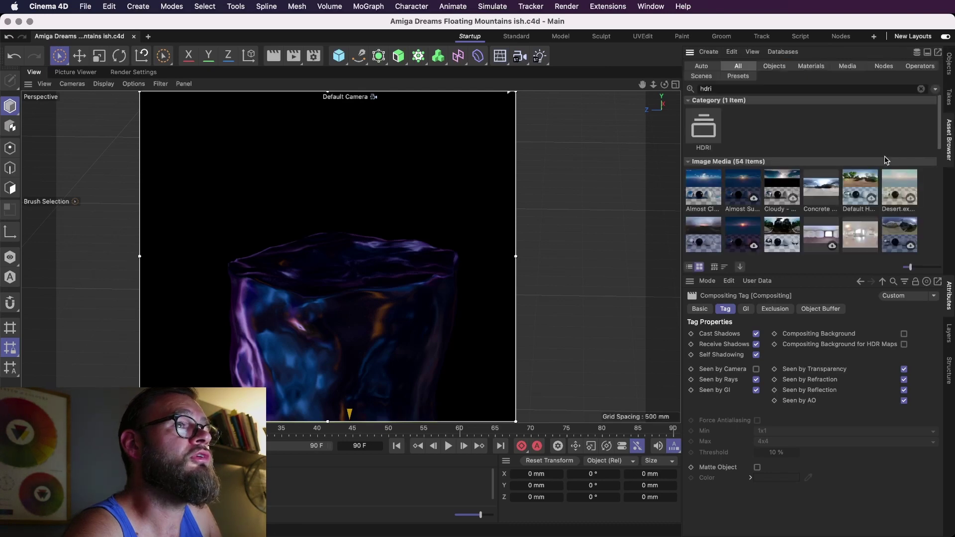
pyautogui.click(797, 89)
pyautogui.press('BackSpace')
pyautogui.press('BackSpace')
pyautogui.press('BackSpace')
pyautogui.write('b')
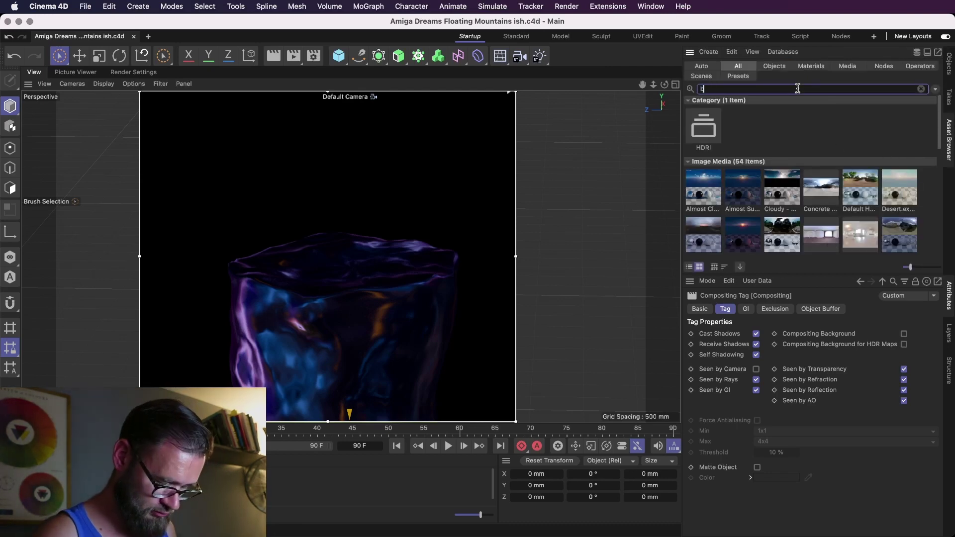
pyautogui.write('uildings')
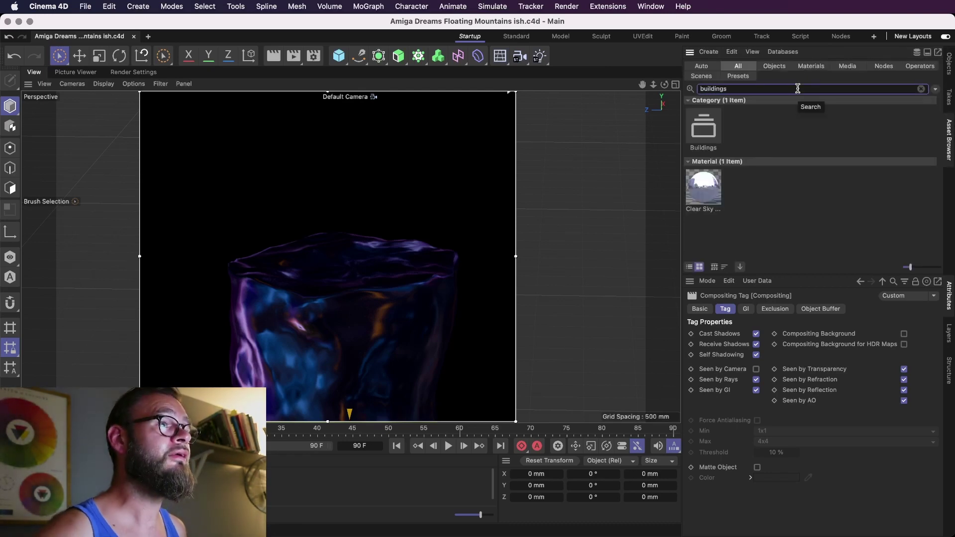
# - Open the Cityscape collection in the Buildings category and look through its building models
pyautogui.doubleClick(697, 133)
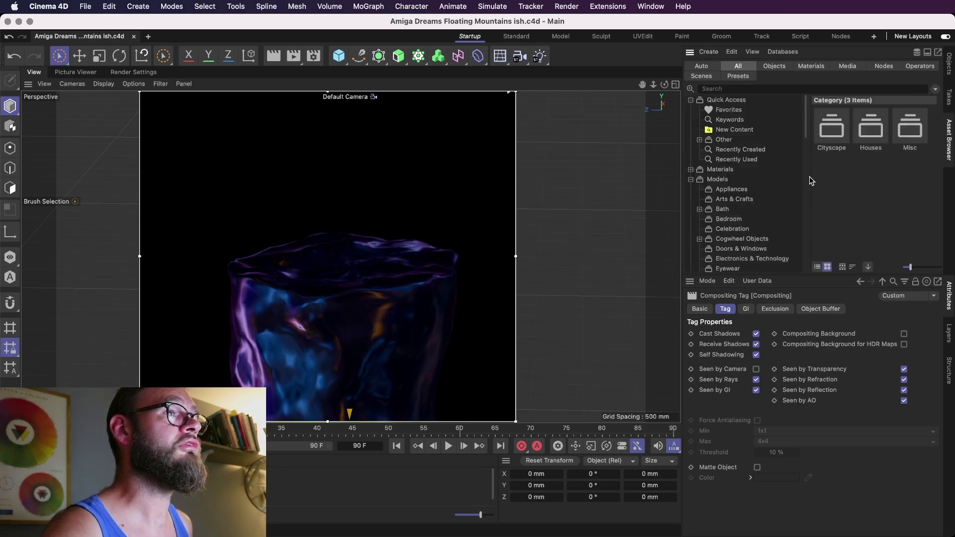
pyautogui.doubleClick(828, 140)
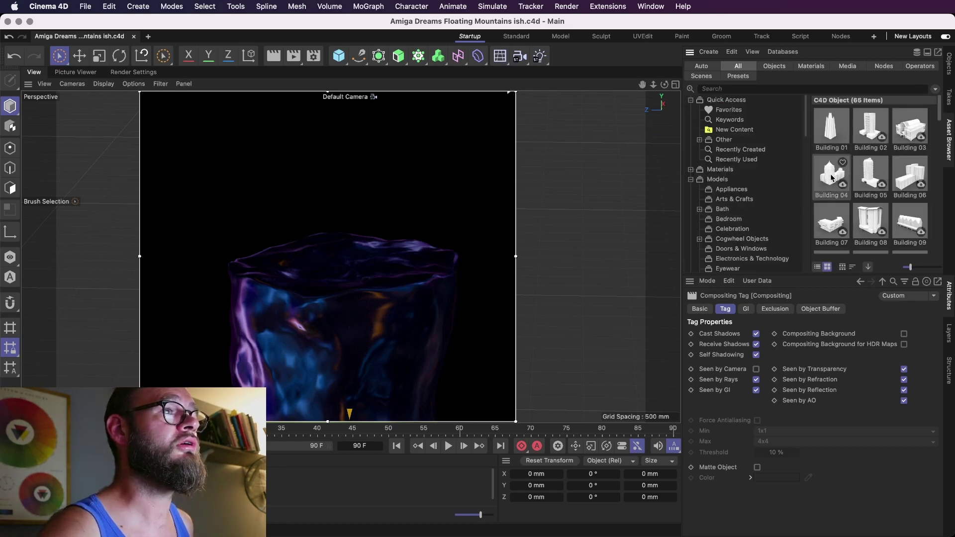
pyautogui.scroll(-10, 894, 222)
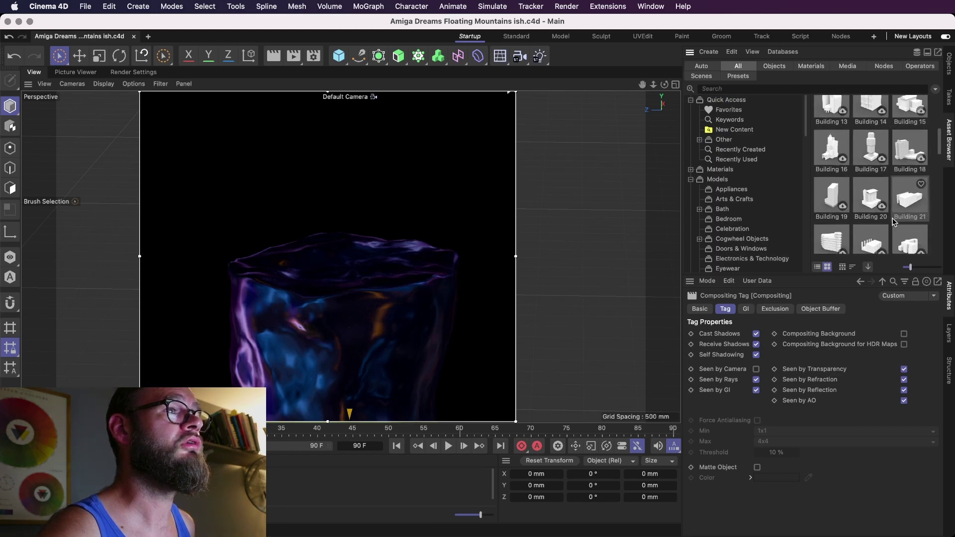
pyautogui.scroll(-2, 894, 222)
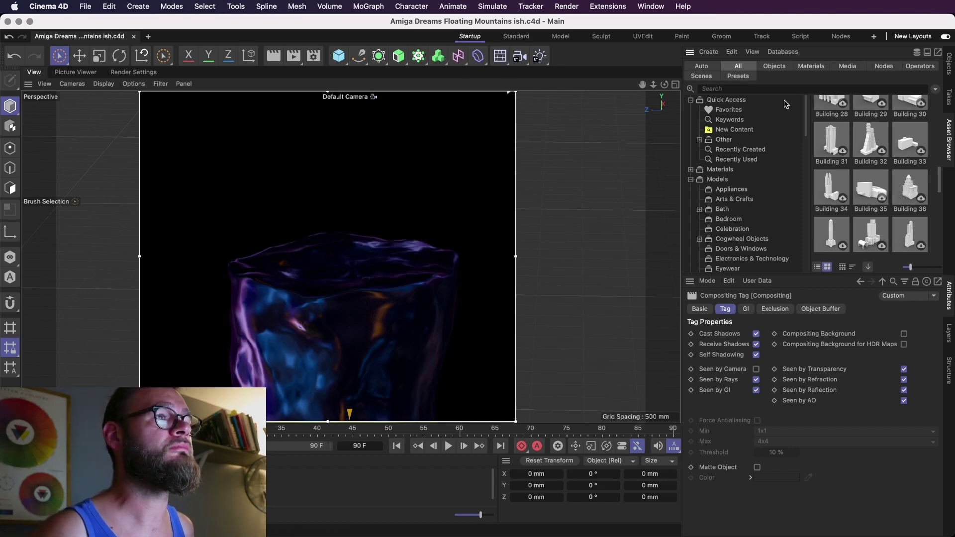
pyautogui.scroll(-2, 939, 193)
pyautogui.moveTo(938, 193); pyautogui.dragTo(935, 246)
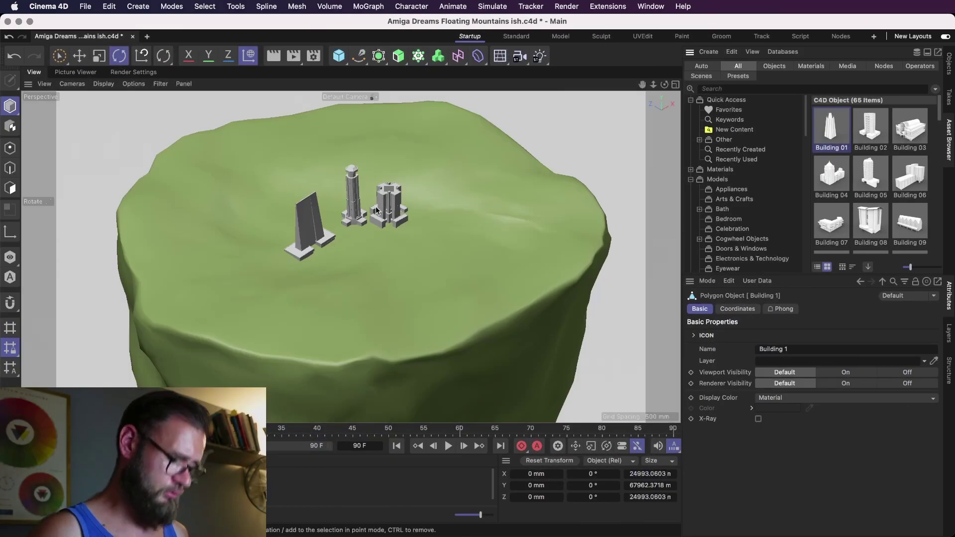
# - Scale Building 1 down to about 1322 × 3596 × 1322 mm and raise it to about Y 632 mm through the mountain
pyautogui.press('t')
pyautogui.moveTo(375, 203); pyautogui.dragTo(351, 402)
pyautogui.press('e')
pyautogui.scroll(-3, 437, 238)
pyautogui.keyDown('alt'); pyautogui.moveTo(378, 246); pyautogui.dragTo(327, 247, button='right'); pyautogui.keyUp('alt')
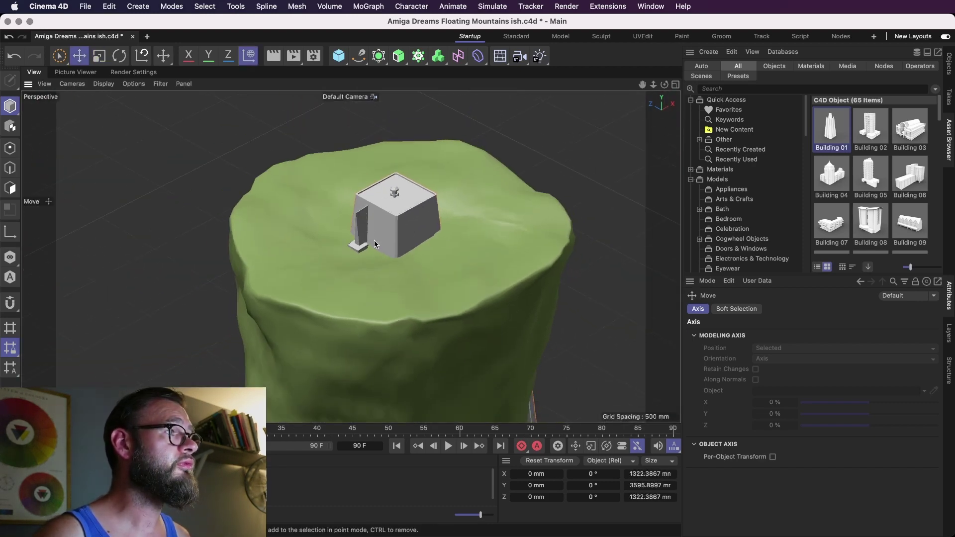
pyautogui.moveTo(374, 240); pyautogui.dragTo(367, 153)
pyautogui.keyDown('alt'); pyautogui.moveTo(473, 228); pyautogui.dragTo(445, 256, button='middle'); pyautogui.keyUp('alt')
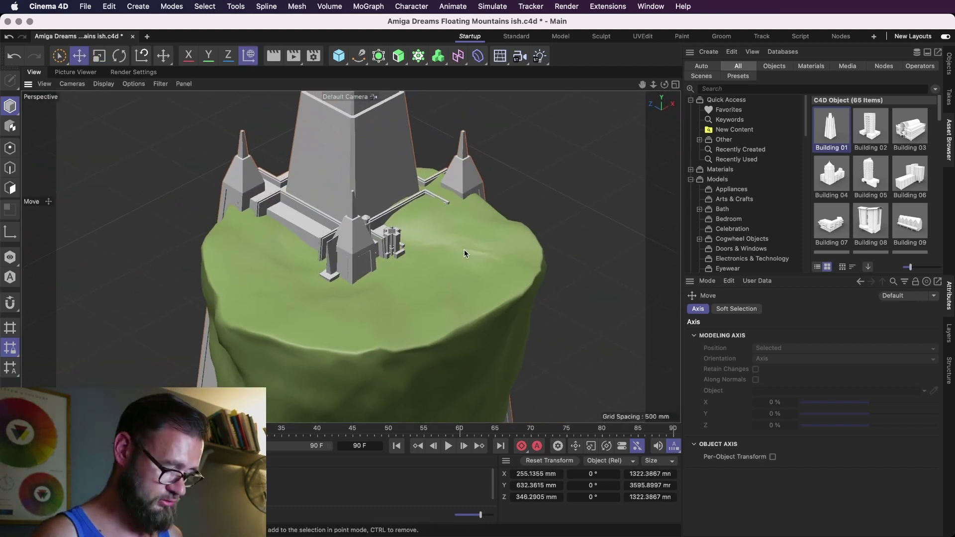
# - Shift Building 1 over the mountain's plateau to about X -84, Z 79 mm and raise it to about Y 733 mm
pyautogui.keyDown('alt'); pyautogui.moveTo(410, 218); pyautogui.dragTo(418, 260); pyautogui.keyUp('alt')
pyautogui.moveTo(426, 300)
pyautogui.keyDown('alt'); pyautogui.mouseDown(button='middle')
pyautogui.moveTo(399, 306)
pyautogui.moveTo(455, 186)
pyautogui.mouseUp(button='middle'); pyautogui.keyUp('alt')
pyautogui.keyDown('alt'); pyautogui.moveTo(456, 186); pyautogui.dragTo(201, 232, button='right'); pyautogui.keyUp('alt')
pyautogui.keyDown('alt'); pyautogui.moveTo(428, 329); pyautogui.dragTo(398, 357); pyautogui.keyUp('alt')
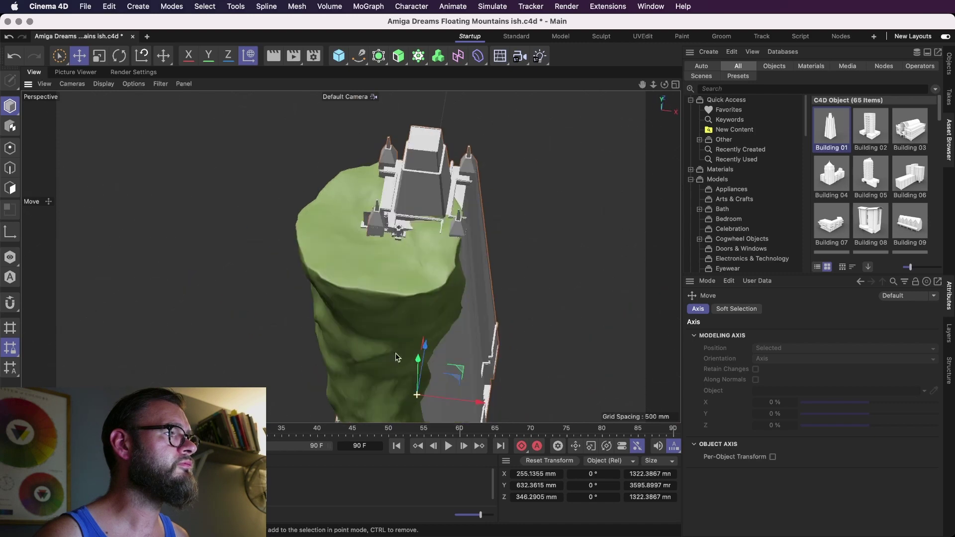
pyautogui.moveTo(462, 373); pyautogui.dragTo(278, 290)
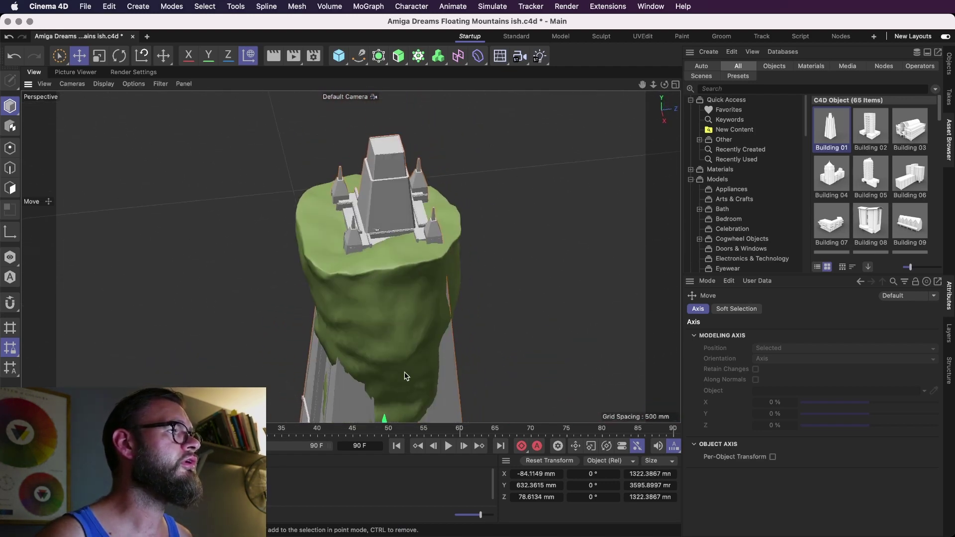
pyautogui.moveTo(385, 419); pyautogui.dragTo(384, 413)
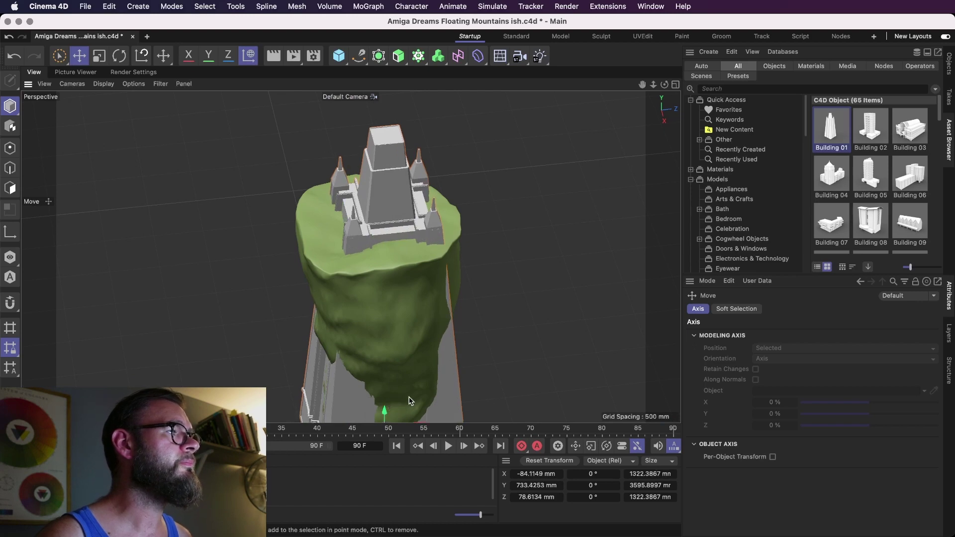
# - Center Building 1 on the mountain at about X -35 mm and Z 0.5 mm
pyautogui.keyDown('alt'); pyautogui.moveTo(412, 404); pyautogui.dragTo(418, 334, button='middle'); pyautogui.keyUp('alt')
pyautogui.moveTo(451, 385); pyautogui.dragTo(442, 387)
pyautogui.keyDown('alt'); pyautogui.moveTo(348, 311); pyautogui.dragTo(505, 300); pyautogui.keyUp('alt')
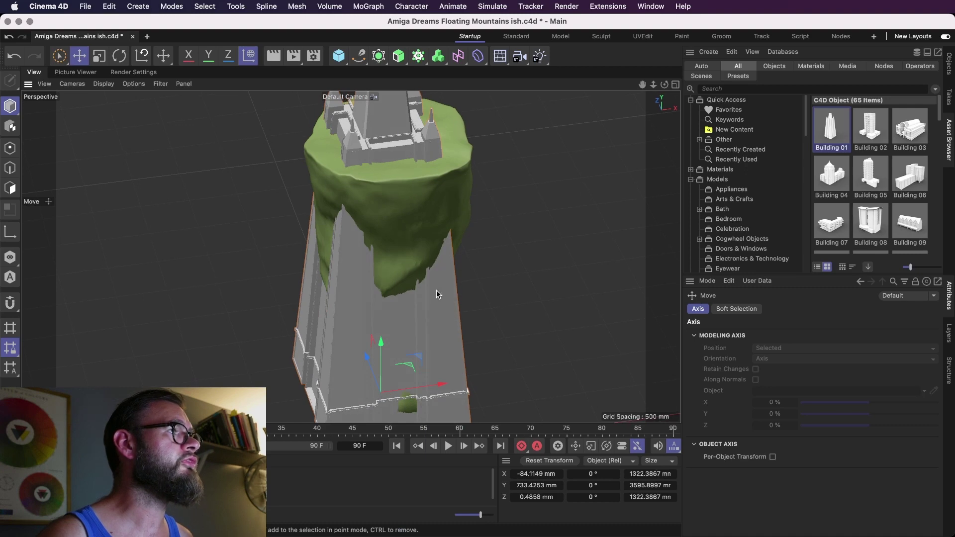
pyautogui.keyDown('alt'); pyautogui.moveTo(437, 291); pyautogui.dragTo(438, 300); pyautogui.keyUp('alt')
pyautogui.moveTo(443, 400); pyautogui.dragTo(448, 398)
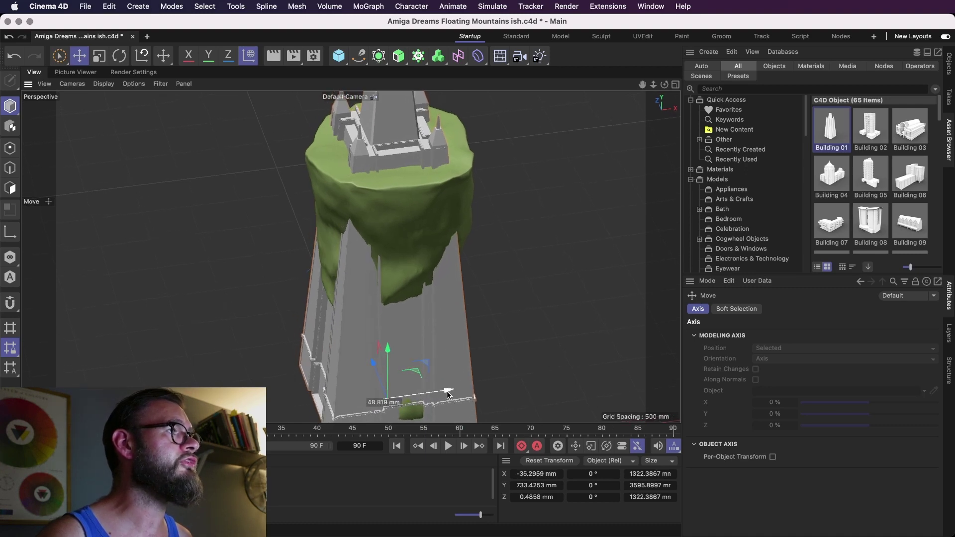
# - Delete the Building 58, Building 57 and Building 62 objects and save the project
pyautogui.click(948, 67)
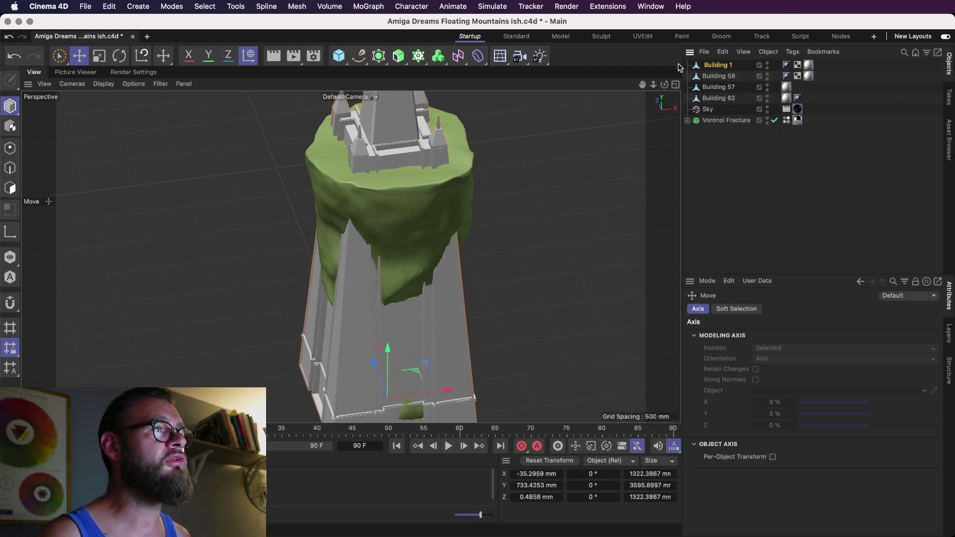
pyautogui.moveTo(753, 78); pyautogui.dragTo(717, 100)
pyautogui.press('Delete')
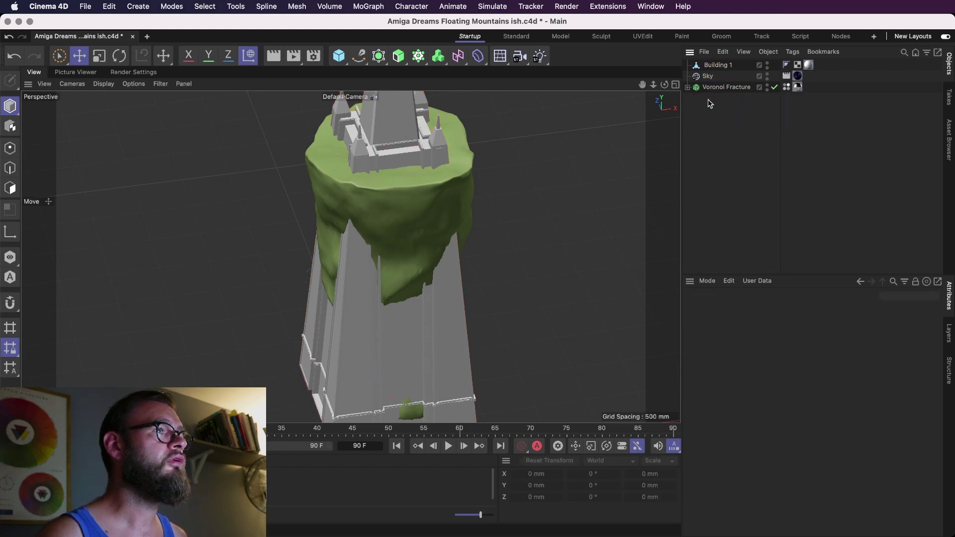
pyautogui.press('super+s')
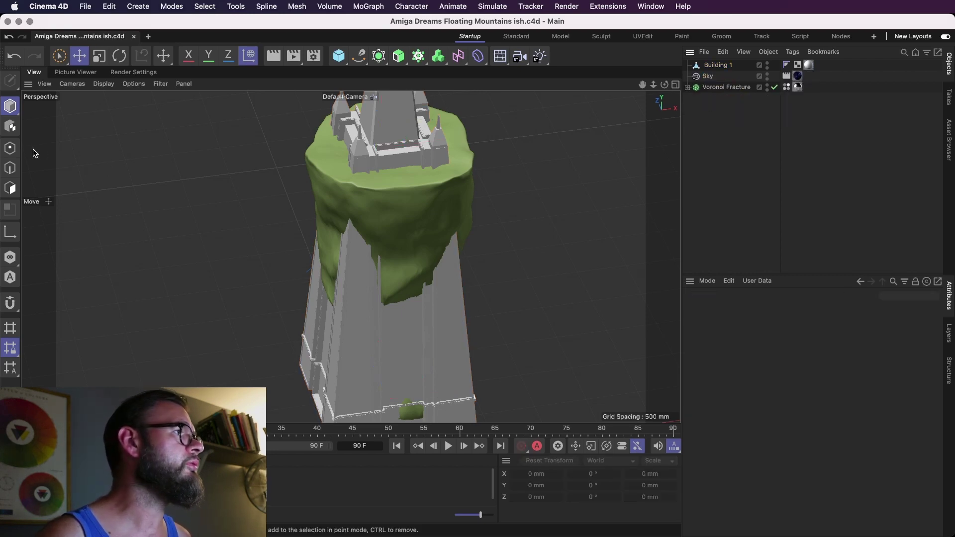
# - Select Building 1's lower points with Rectangle Selection, including hidden ones, and raise them to about Y 2051 mm near the mountain's plateau
pyautogui.press('Return')
pyautogui.click(717, 65)
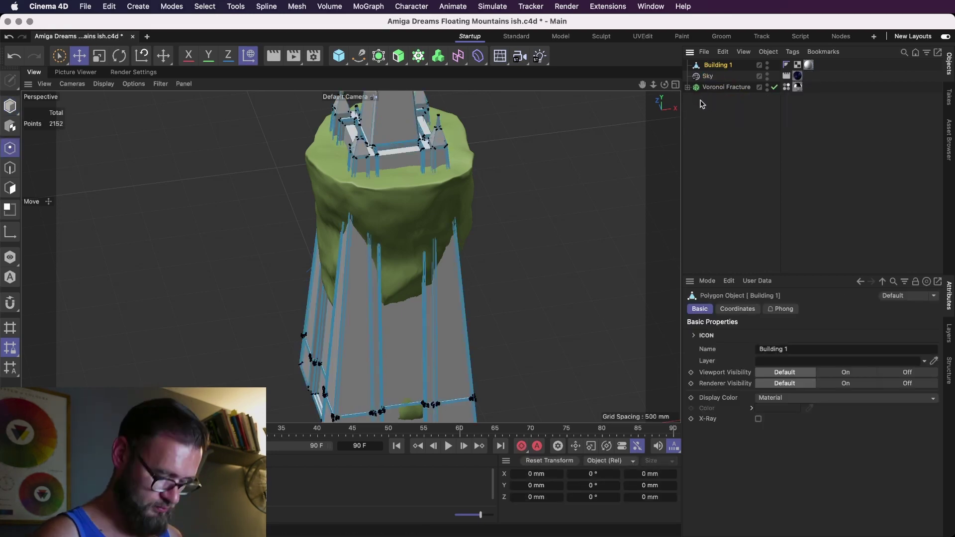
pyautogui.keyDown('alt'); pyautogui.moveTo(551, 246); pyautogui.dragTo(427, 250, button='right'); pyautogui.keyUp('alt')
pyautogui.keyDown('alt'); pyautogui.moveTo(427, 251); pyautogui.dragTo(371, 196, button='middle'); pyautogui.keyUp('alt')
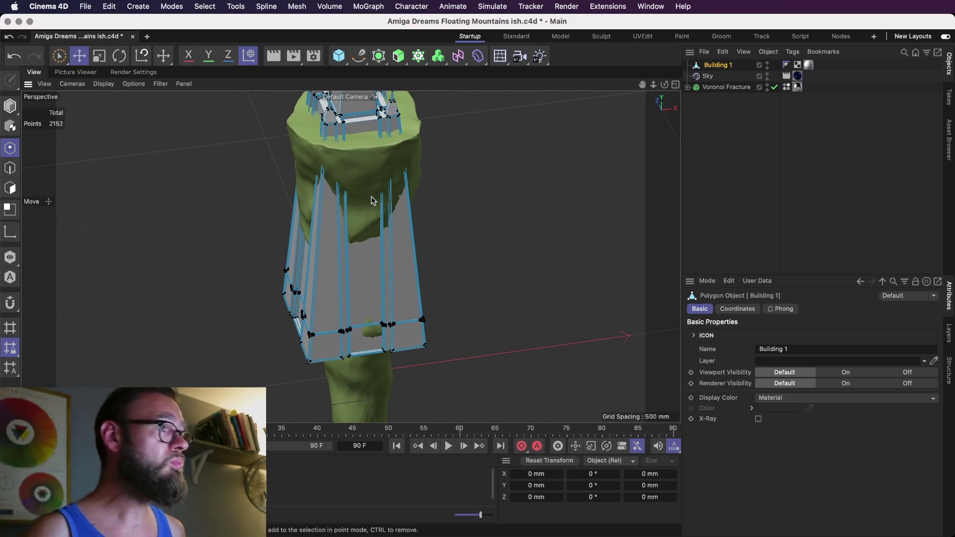
pyautogui.keyDown('alt'); pyautogui.moveTo(373, 200); pyautogui.dragTo(315, 194); pyautogui.keyUp('alt')
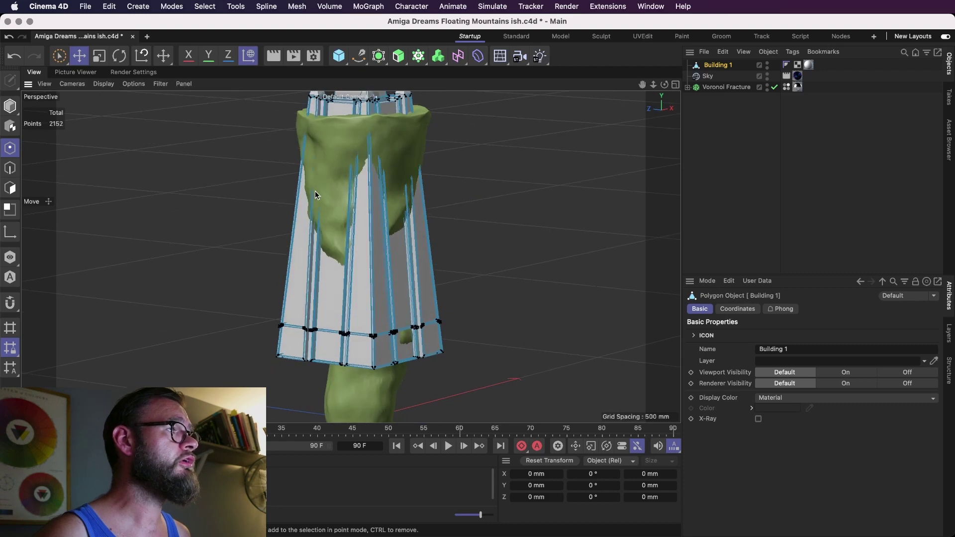
pyautogui.click(59, 56)
pyautogui.click(124, 93)
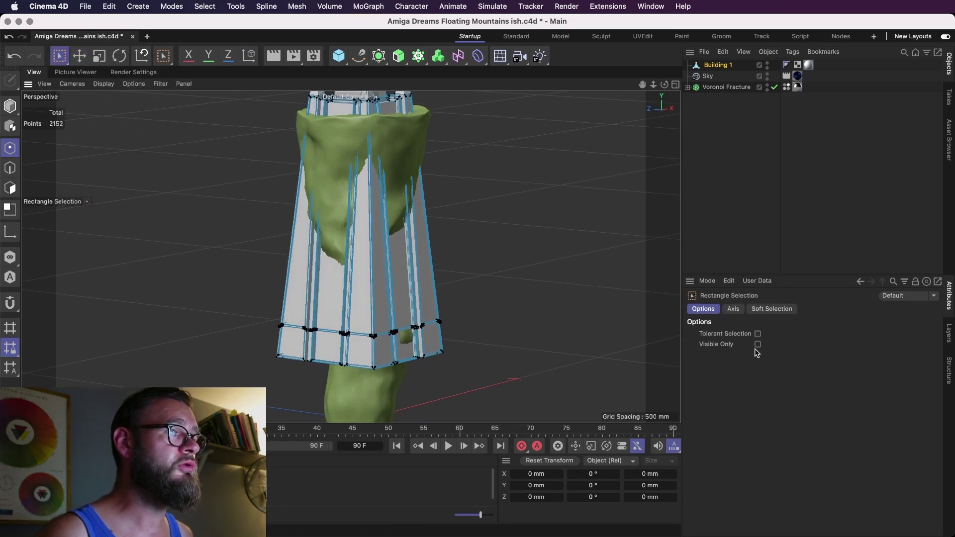
pyautogui.moveTo(174, 239); pyautogui.dragTo(103, 306)
pyautogui.press('t')
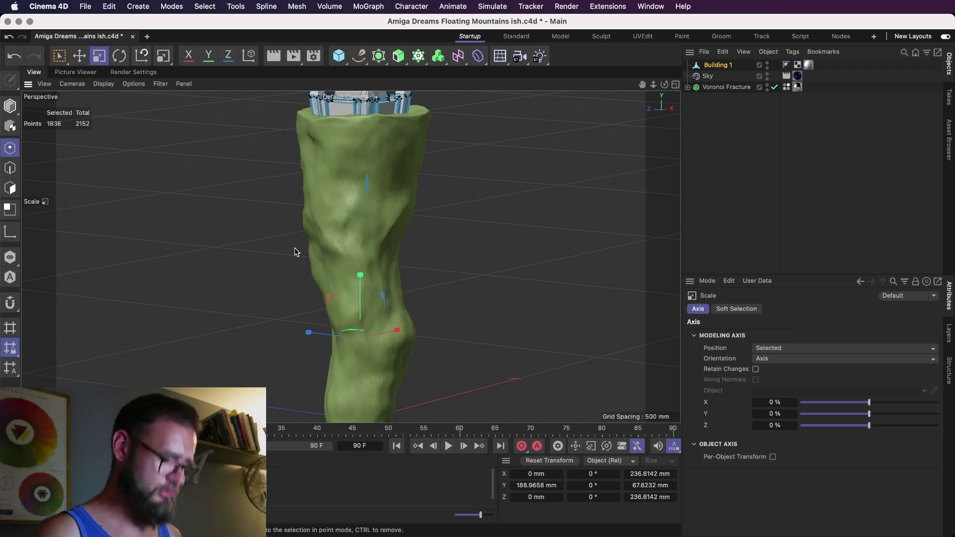
pyautogui.press('e')
pyautogui.moveTo(360, 274); pyautogui.dragTo(367, 114)
pyautogui.keyDown('alt'); pyautogui.moveTo(380, 161); pyautogui.dragTo(384, 293, button='middle'); pyautogui.keyUp('alt')
pyautogui.keyDown('alt'); pyautogui.moveTo(376, 271); pyautogui.dragTo(246, 273); pyautogui.keyUp('alt')
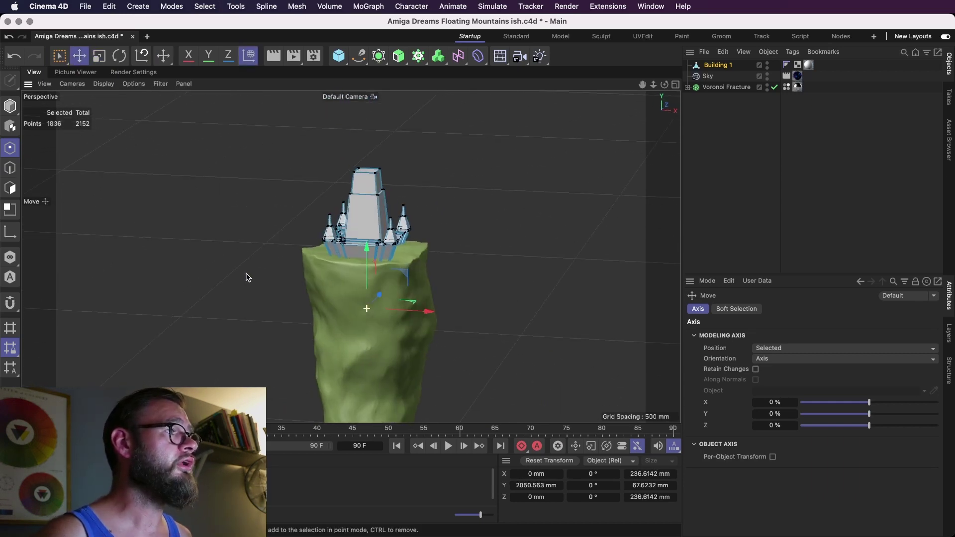
pyautogui.scroll(5, 347, 254)
pyautogui.keyDown('alt'); pyautogui.moveTo(318, 246); pyautogui.dragTo(410, 252); pyautogui.keyUp('alt')
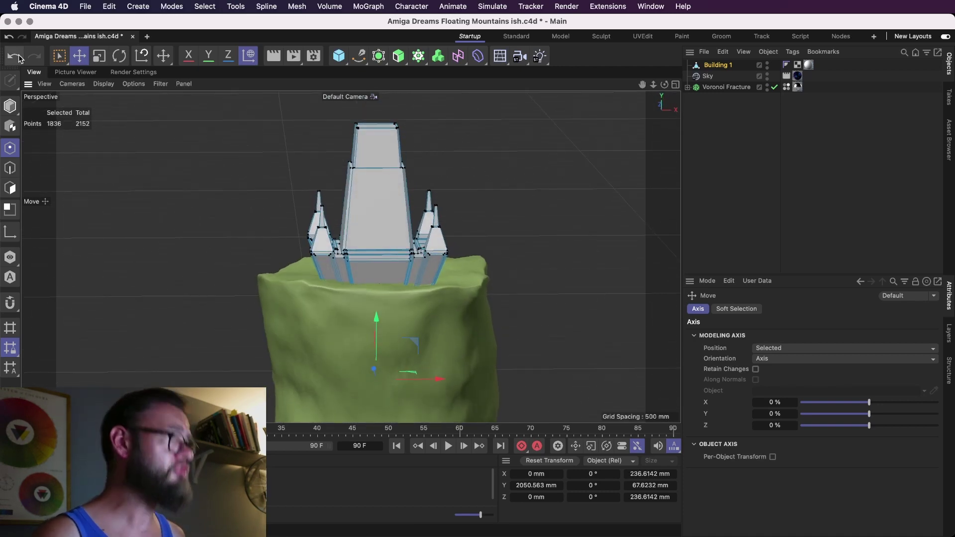
# - Scale the whole Building 1 object to about 726 × 1414 × 726 mm and raise it to about Y 1007 mm
pyautogui.click(11, 105)
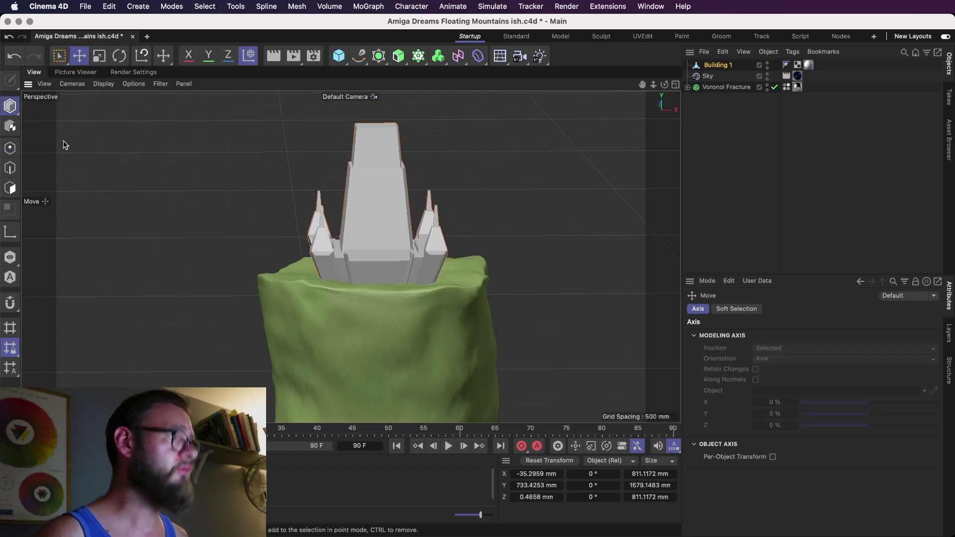
pyautogui.press('t')
pyautogui.moveTo(482, 205); pyautogui.dragTo(427, 243)
pyautogui.press('e')
pyautogui.moveTo(381, 299); pyautogui.dragTo(515, 267)
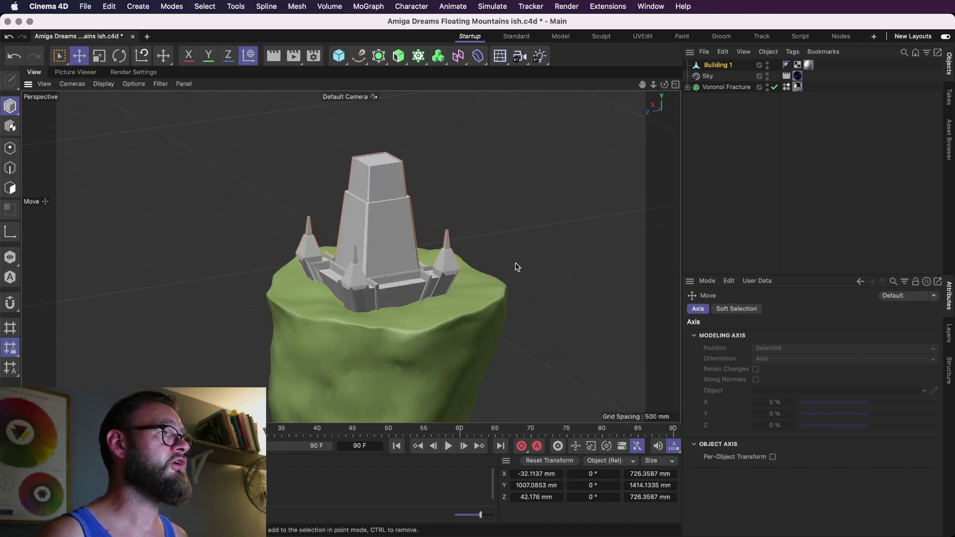
# - Nudge Building 1 to about X -43, Y 1016, Z -4 mm on the plateau and save the project
pyautogui.moveTo(427, 275); pyautogui.dragTo(517, 258)
pyautogui.keyDown('alt'); pyautogui.moveTo(517, 259); pyautogui.dragTo(232, 245); pyautogui.keyUp('alt')
pyautogui.press('super+s')
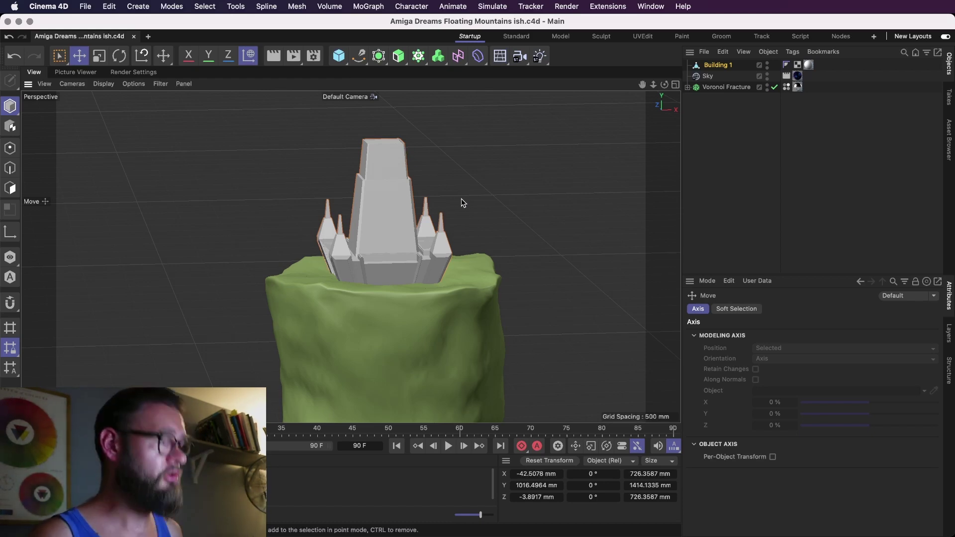
# - Add a Sphere primitive to the scene
pyautogui.keyDown('alt'); pyautogui.moveTo(461, 202); pyautogui.dragTo(352, 207, button='middle'); pyautogui.keyUp('alt')
pyautogui.click(339, 56)
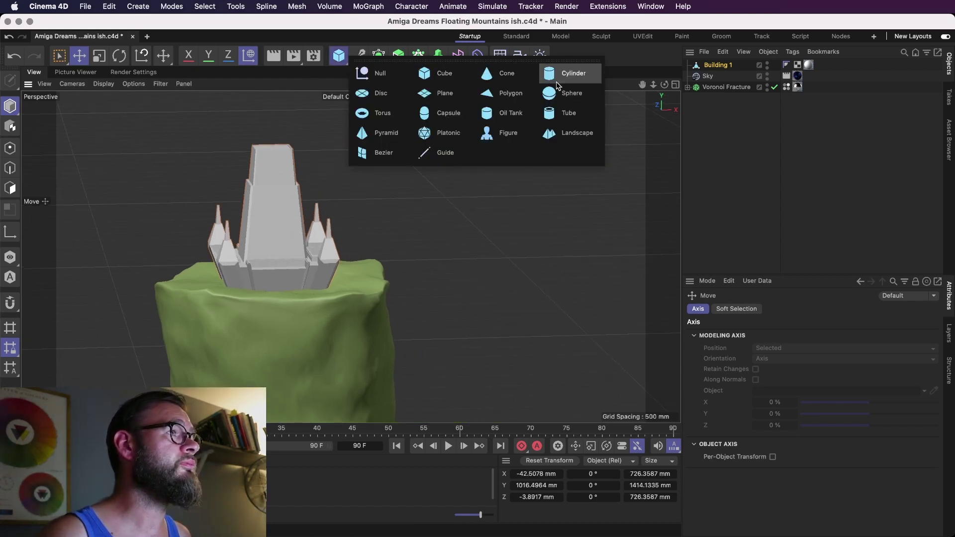
pyautogui.click(560, 93)
pyautogui.keyDown('alt'); pyautogui.moveTo(443, 356); pyautogui.dragTo(264, 351, button='right'); pyautogui.keyUp('alt')
pyautogui.keyDown('alt'); pyautogui.moveTo(486, 348); pyautogui.dragTo(401, 345, button='right'); pyautogui.keyUp('alt')
pyautogui.keyDown('alt'); pyautogui.moveTo(401, 345); pyautogui.dragTo(345, 287, button='middle'); pyautogui.keyUp('alt')
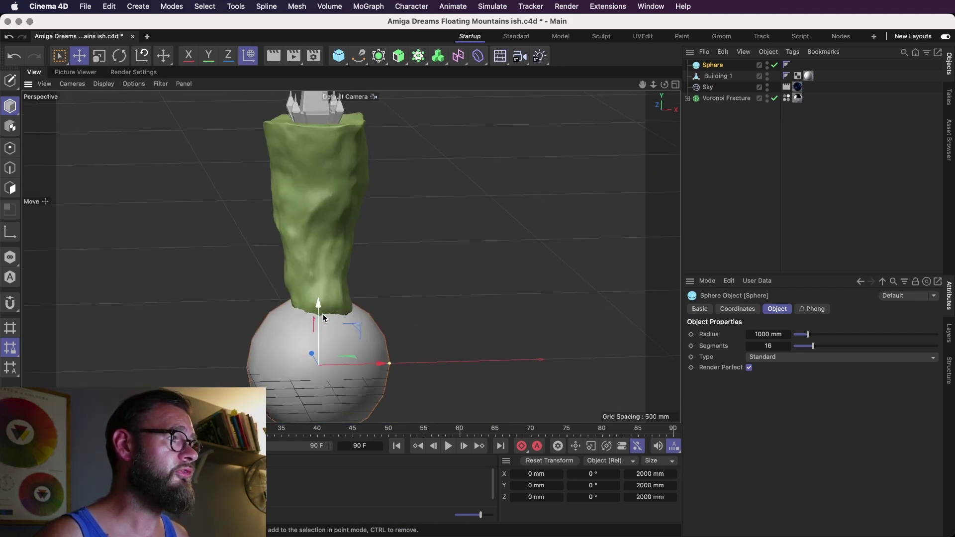
# - Raise the sphere to about Y 4134 mm above the mountain and set its segments to 100
pyautogui.moveTo(324, 318); pyautogui.dragTo(321, 218)
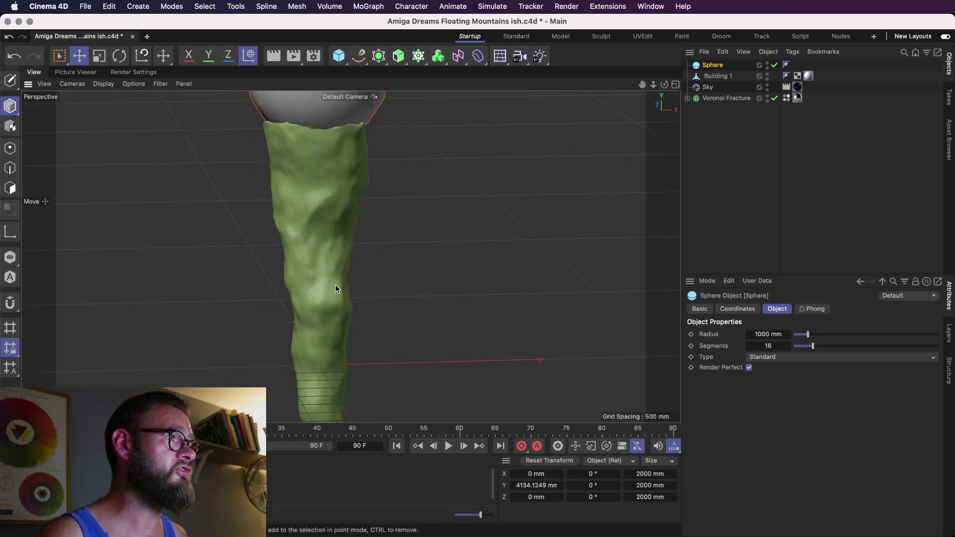
pyautogui.keyDown('alt'); pyautogui.moveTo(335, 285); pyautogui.dragTo(337, 389, button='middle'); pyautogui.keyUp('alt')
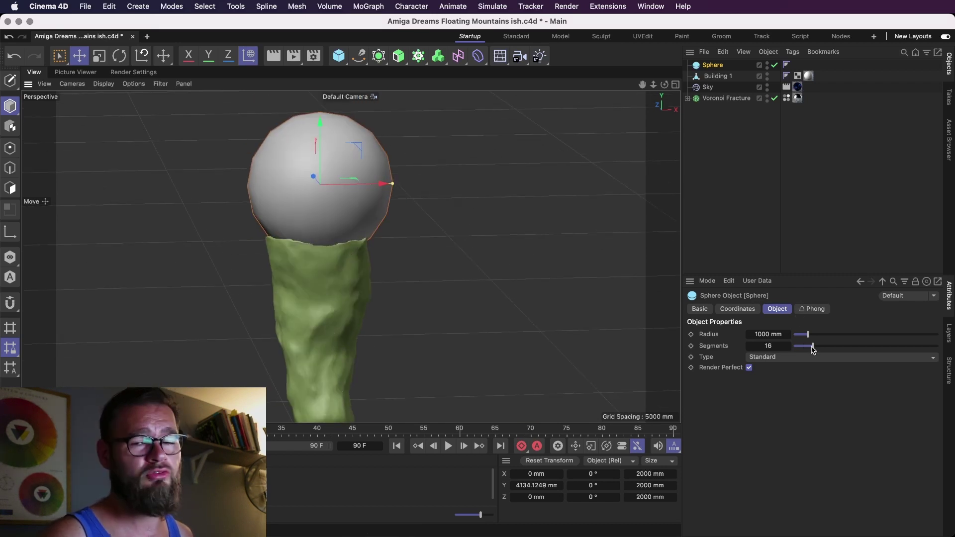
pyautogui.moveTo(813, 346); pyautogui.dragTo(937, 347)
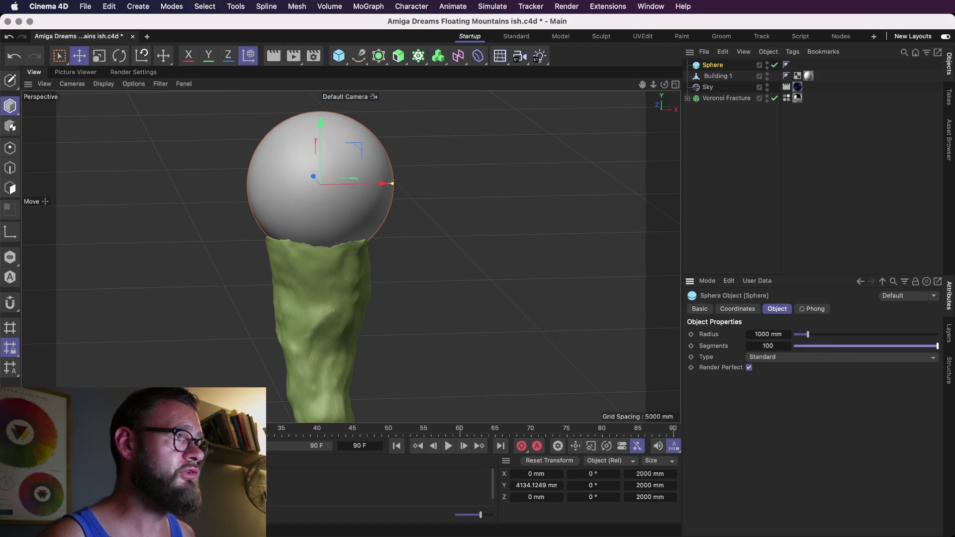
# - Show the viewport as wireframe, move the sphere to about X -99, Y 4198 mm around the building, and save the project
pyautogui.keyDown('alt'); pyautogui.moveTo(320, 186); pyautogui.dragTo(377, 267, button='middle'); pyautogui.keyUp('alt')
pyautogui.press('n')
pyautogui.press('h')
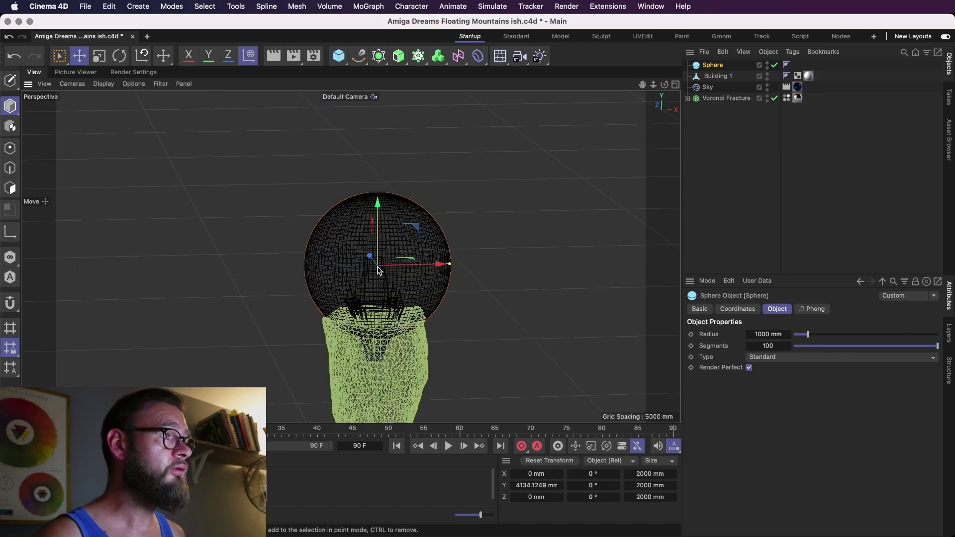
pyautogui.keyDown('alt'); pyautogui.moveTo(427, 264); pyautogui.dragTo(332, 277); pyautogui.keyUp('alt')
pyautogui.keyDown('alt'); pyautogui.moveTo(332, 277); pyautogui.dragTo(478, 276, button='right'); pyautogui.keyUp('alt')
pyautogui.keyDown('alt'); pyautogui.moveTo(480, 279); pyautogui.dragTo(350, 249); pyautogui.keyUp('alt')
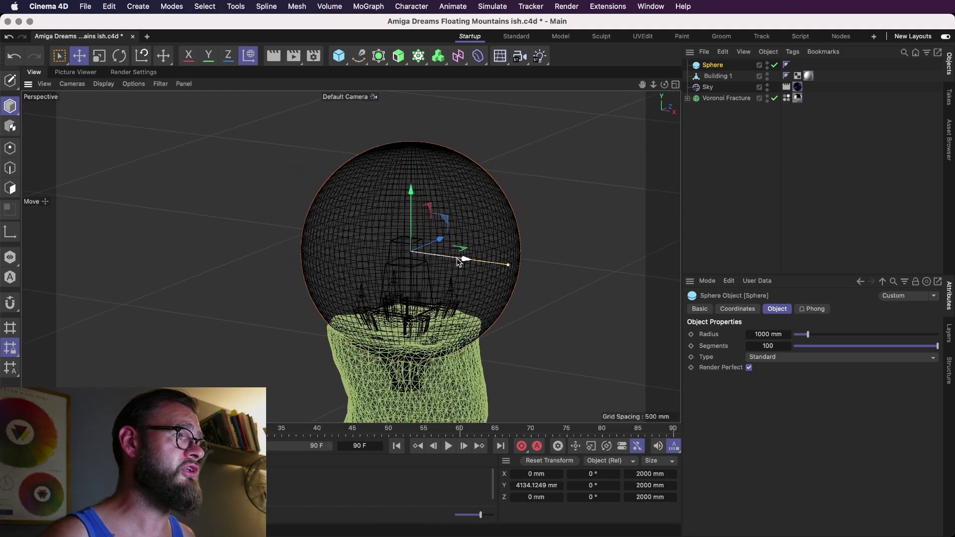
pyautogui.keyDown('alt'); pyautogui.moveTo(445, 273); pyautogui.dragTo(463, 251); pyautogui.keyUp('alt')
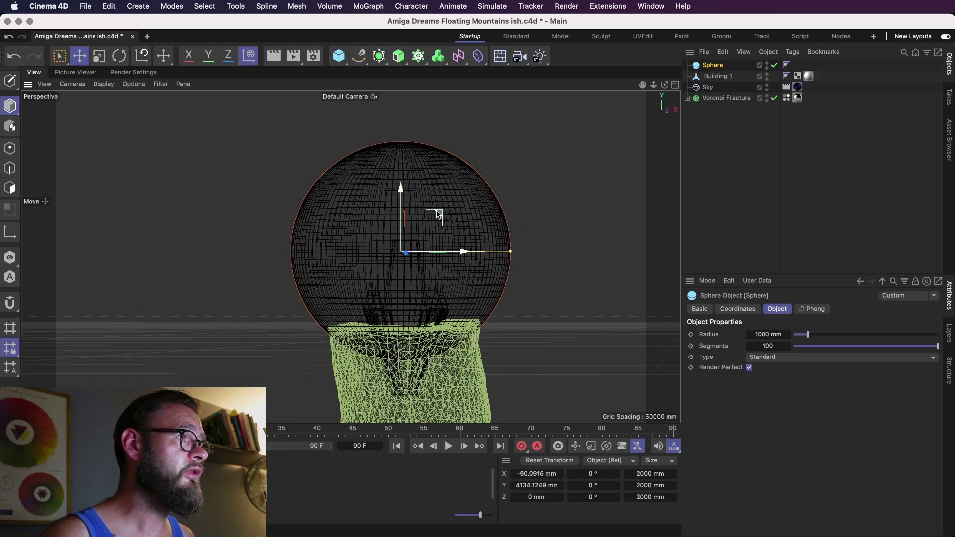
pyautogui.moveTo(437, 213); pyautogui.dragTo(324, 218)
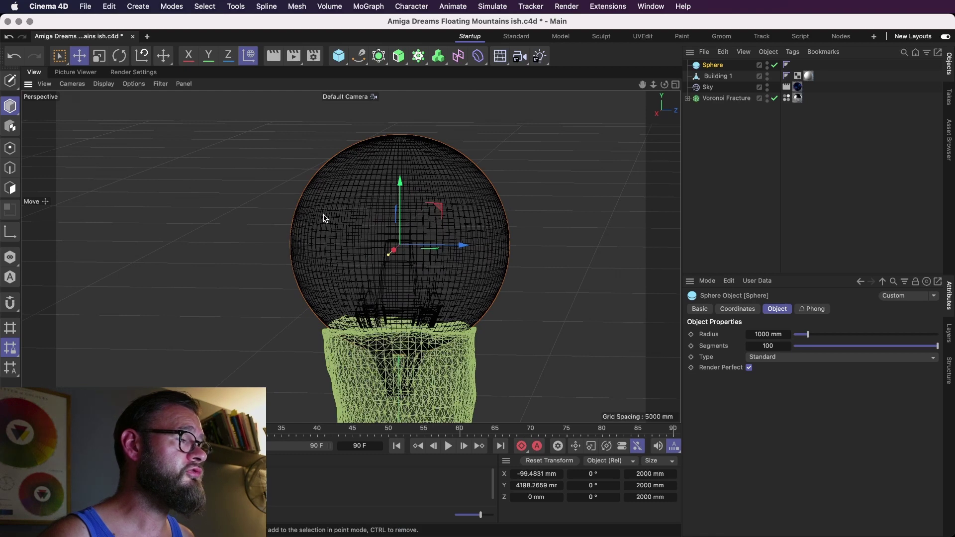
pyautogui.press('super+s')
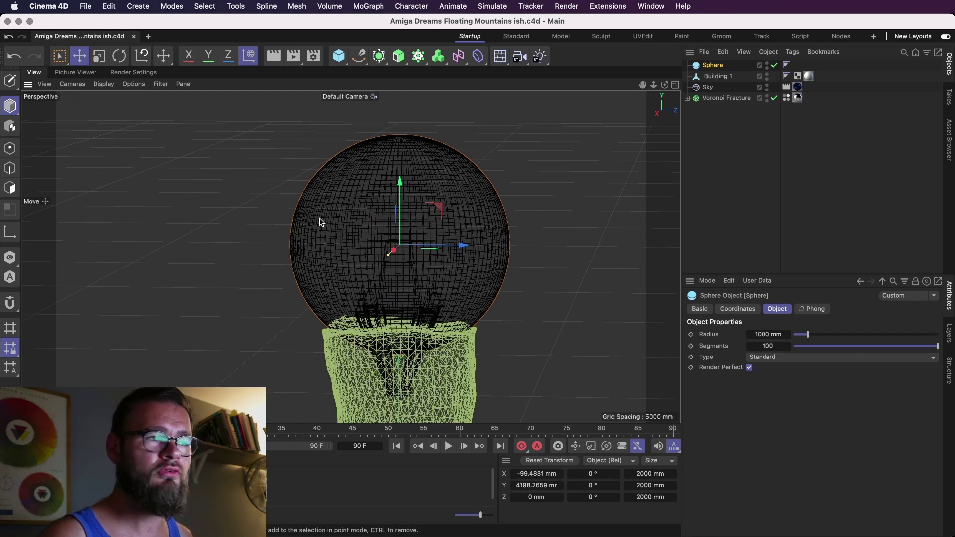
# - Return the viewport to Gouraud Shading, save the project, and preview the sphere with the Interactive Render Region
pyautogui.press('n')
pyautogui.press('a')
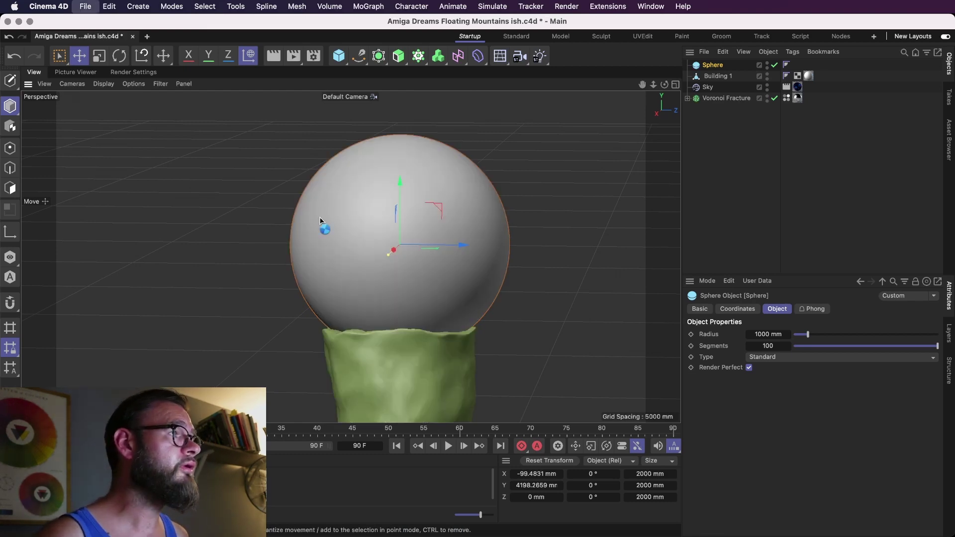
pyautogui.press('super+s')
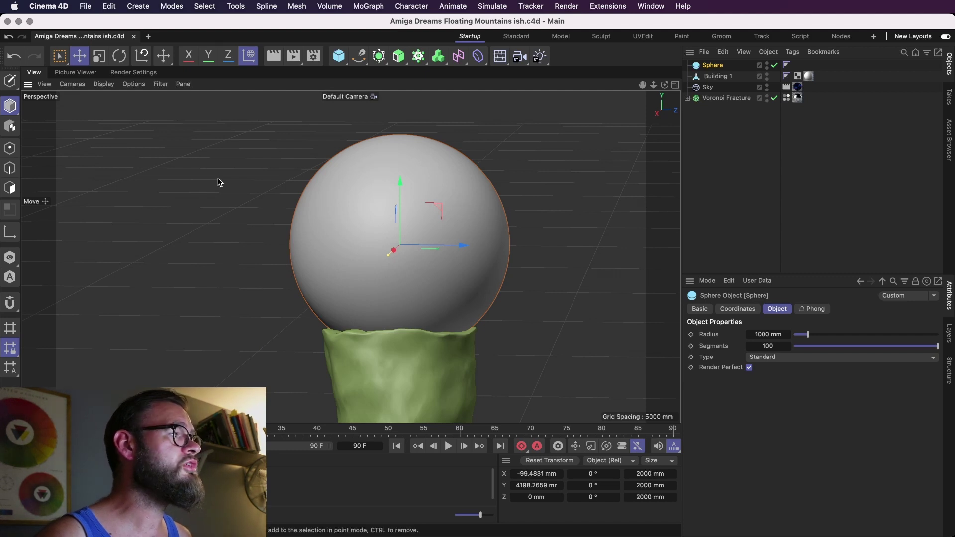
pyautogui.hotkey('alt', 'r')
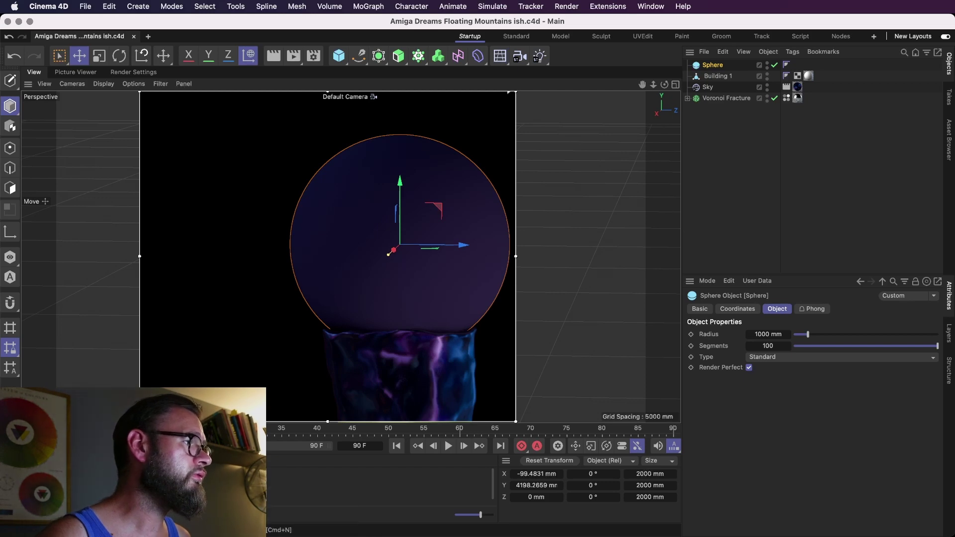
# - Create a new material with Color and Reflectance disabled and Transparency enabled, keeping the Glass refraction preset
pyautogui.press('super+n')
pyautogui.doubleClick(94, 485)
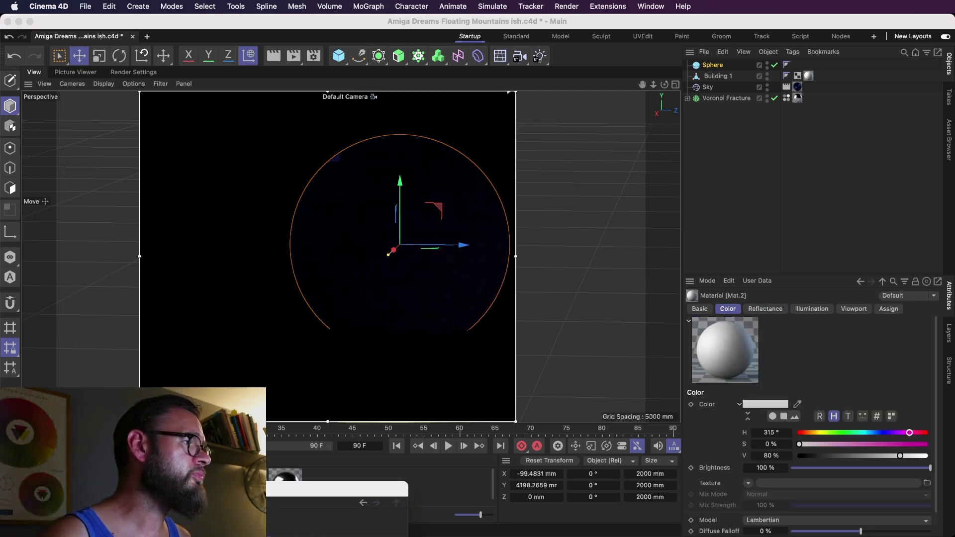
pyautogui.moveTo(98, 486); pyautogui.dragTo(318, 72)
pyautogui.click(320, 189)
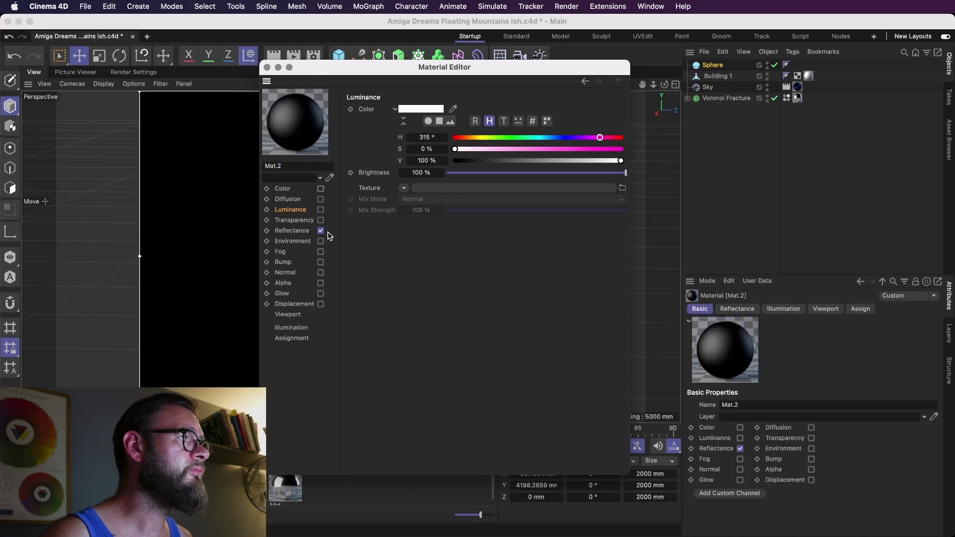
pyautogui.click(321, 221)
pyautogui.click(320, 230)
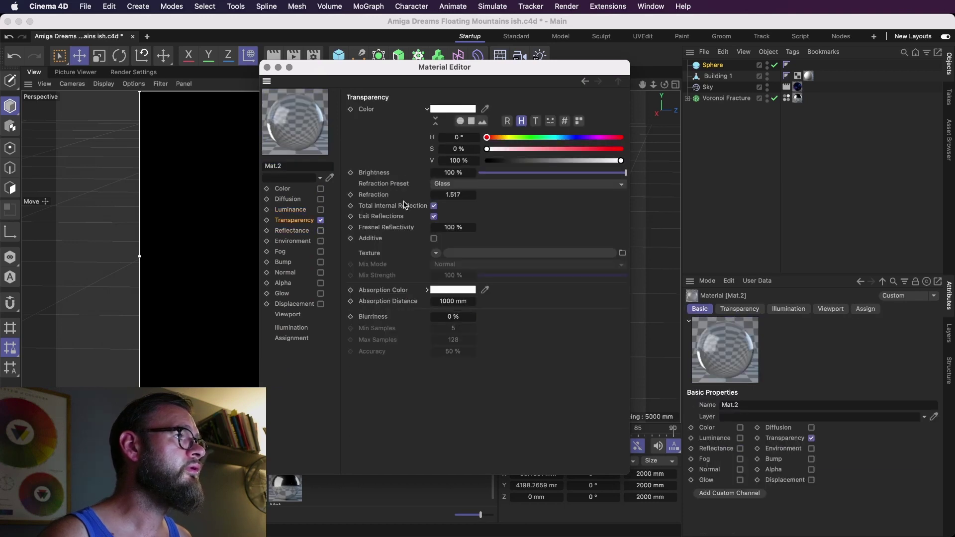
pyautogui.click(468, 184)
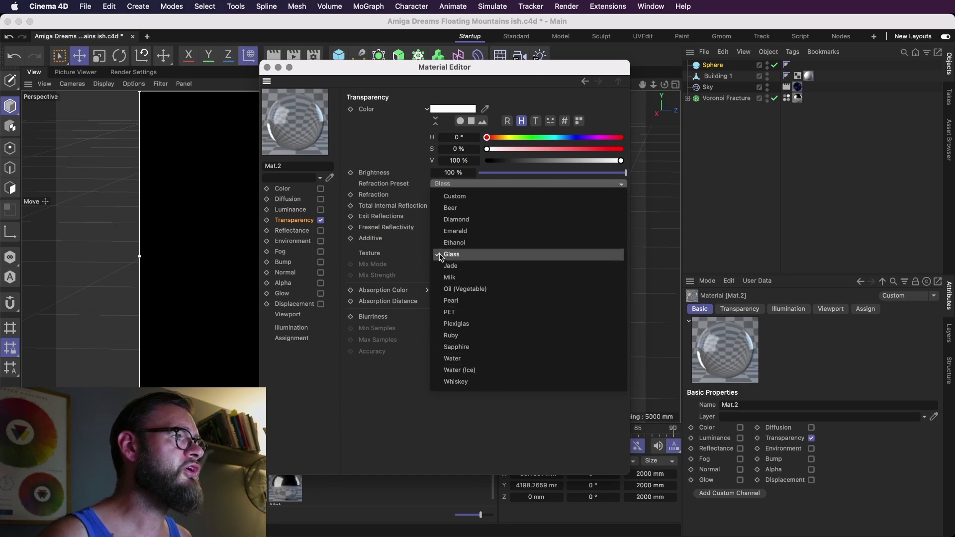
pyautogui.click(340, 252)
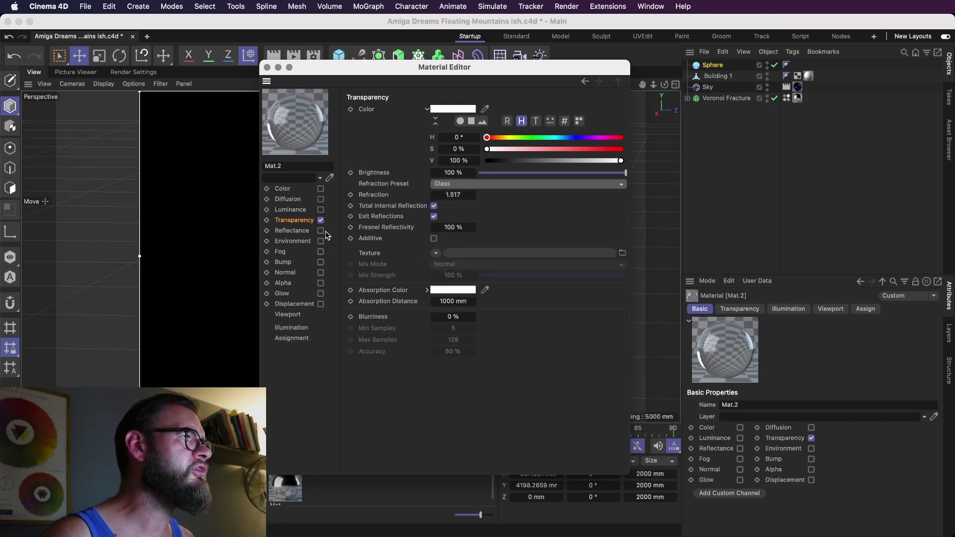
# - Apply the new glass material to the sphere and turn off the Interactive Render Region
pyautogui.click(267, 67)
pyautogui.moveTo(285, 485); pyautogui.dragTo(309, 246)
pyautogui.hotkey('alt', 'r')
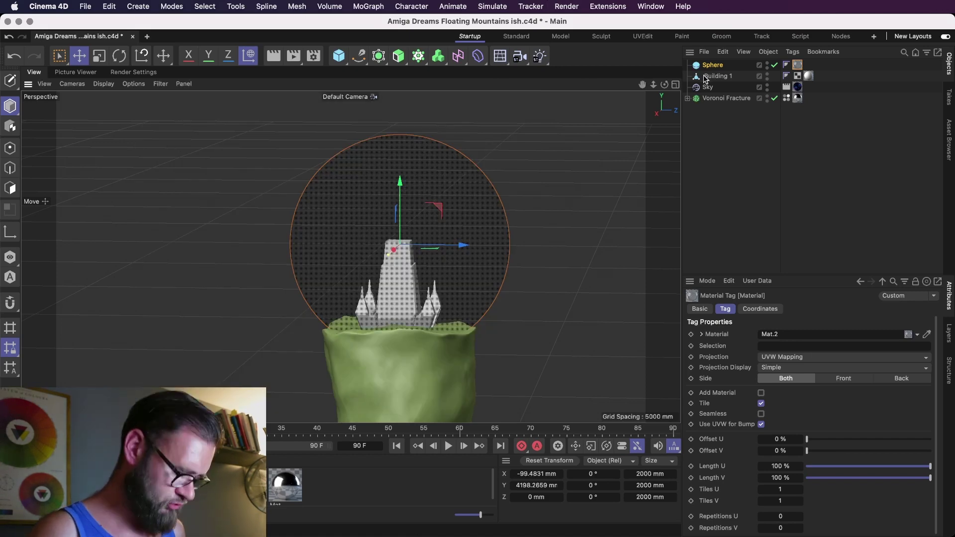
# - Duplicate the glass sphere in place and switch the viewport display to Gouraud Shading (Lines)
pyautogui.press('super+c')
pyautogui.press('super+v')
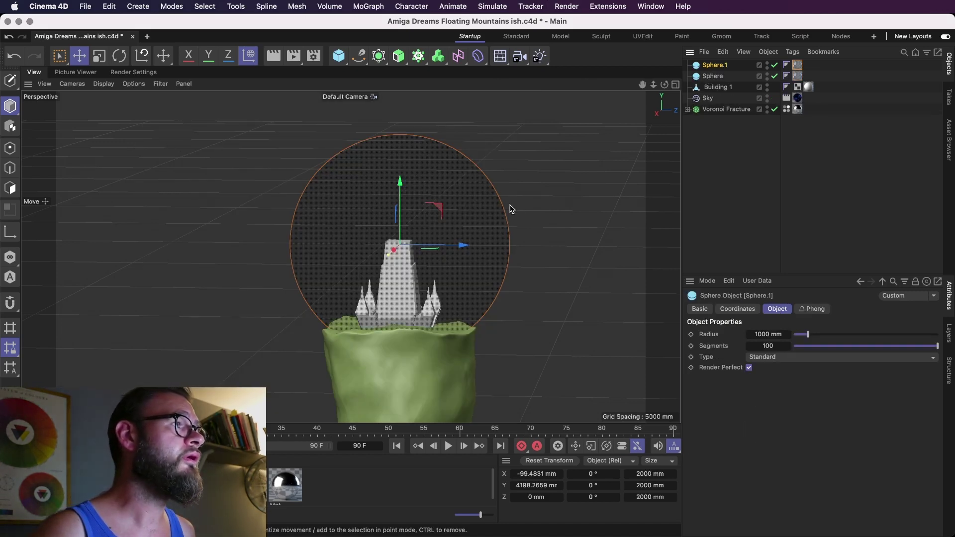
pyautogui.keyDown('alt'); pyautogui.moveTo(511, 209); pyautogui.dragTo(369, 227); pyautogui.keyUp('alt')
pyautogui.scroll(3, 366, 227)
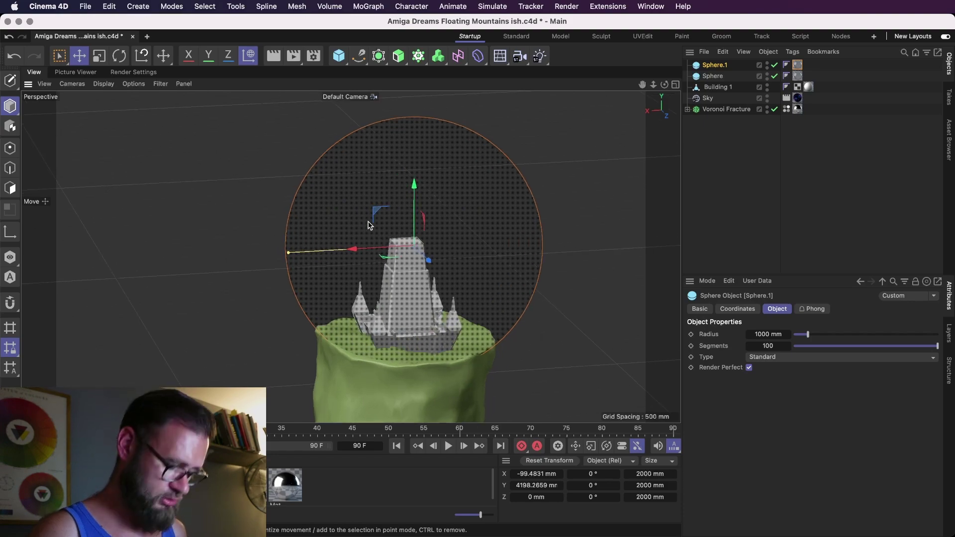
pyautogui.press('n')
pyautogui.press('b')
pyautogui.press('n')
pyautogui.press('b')
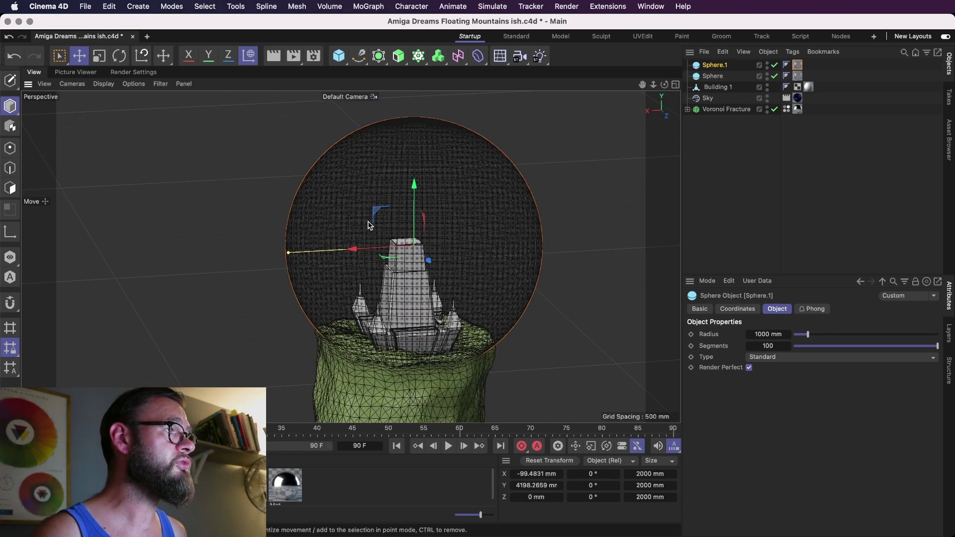
# - Shrink the duplicate sphere's radius to about 978 mm and save the project
pyautogui.scroll(3, 339, 215)
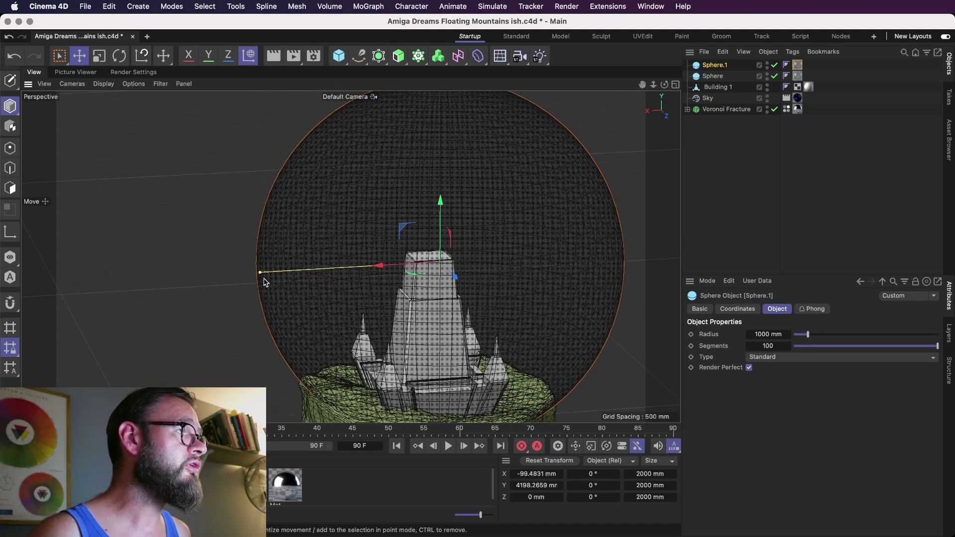
pyautogui.moveTo(263, 275); pyautogui.dragTo(264, 275)
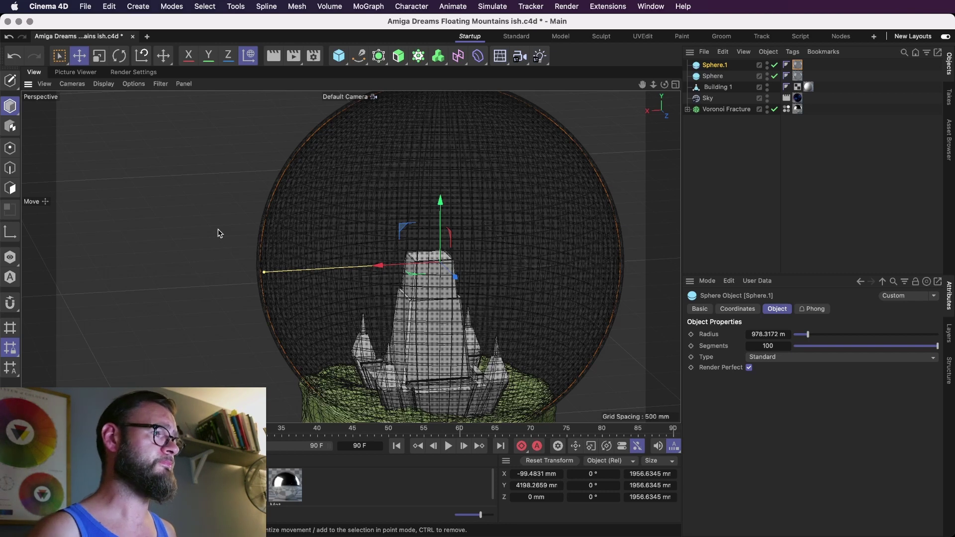
pyautogui.press('super+s')
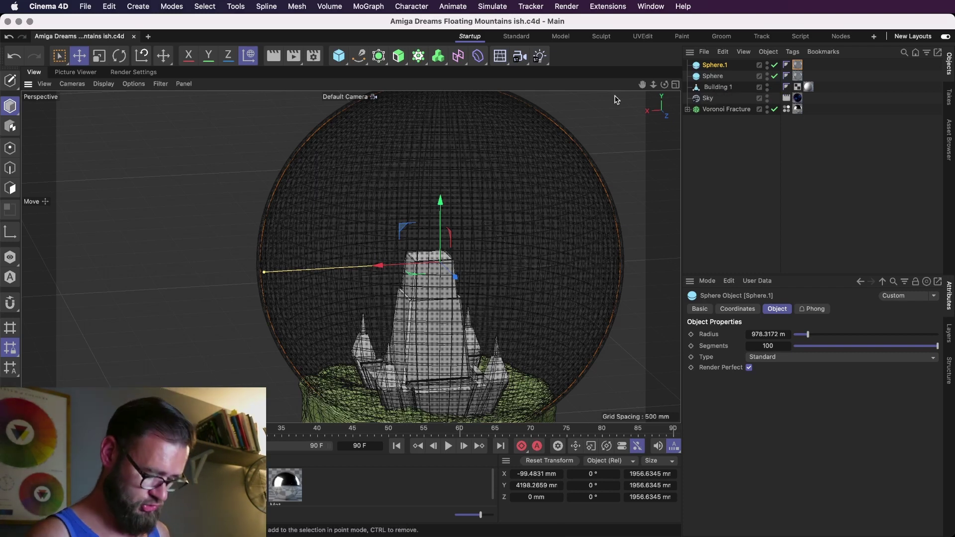
# - Delete the glass material tags from both spheres and save the project
pyautogui.click(798, 77)
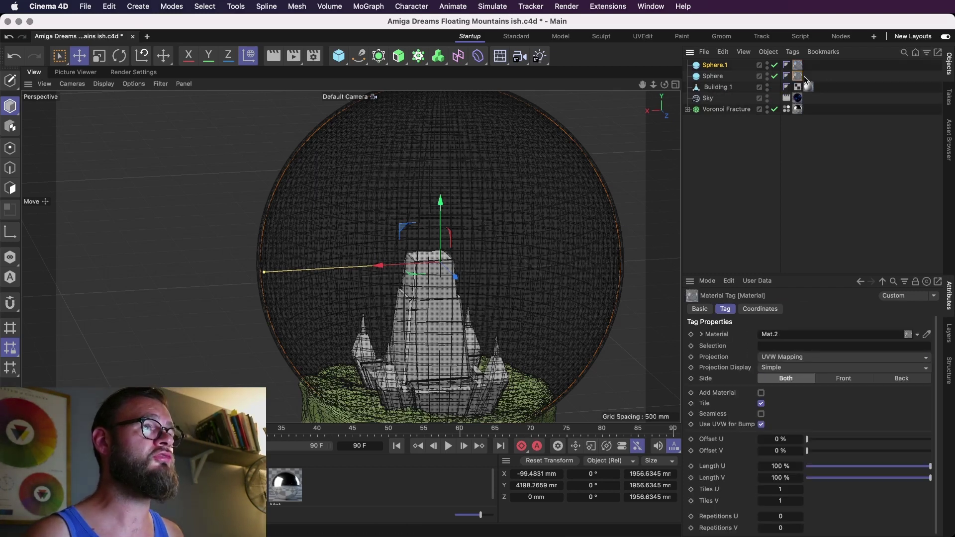
pyautogui.click(798, 66)
pyautogui.press('Delete')
pyautogui.click(797, 76)
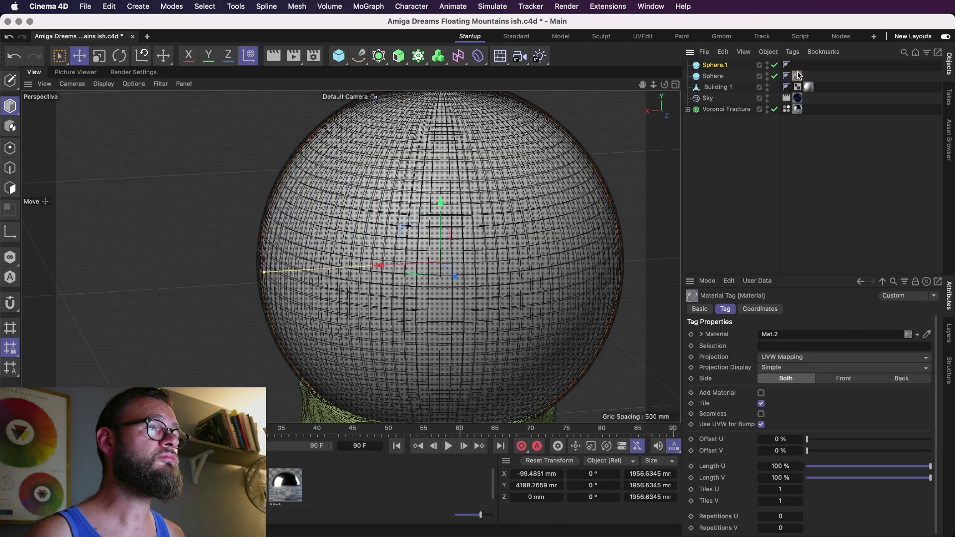
pyautogui.press('Delete')
pyautogui.press('super+s')
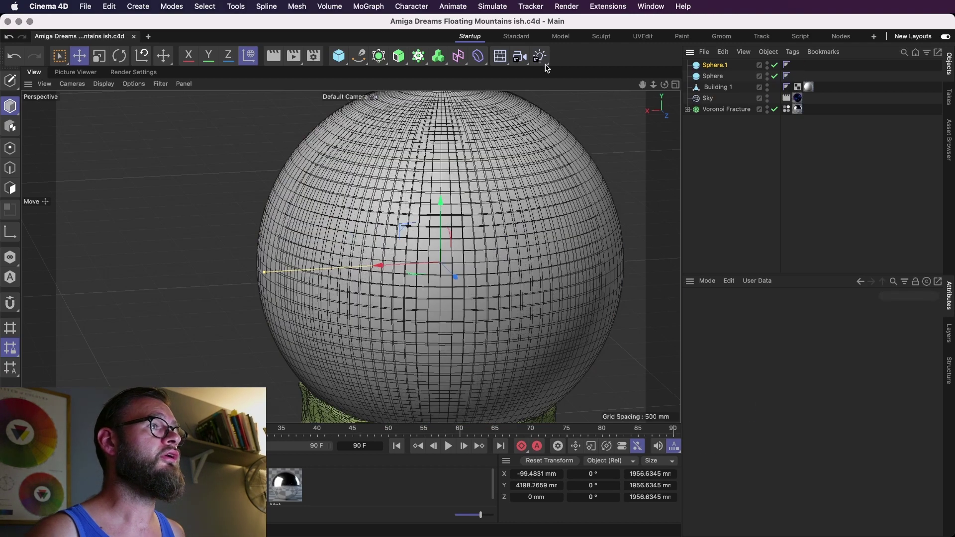
pyautogui.click(379, 57)
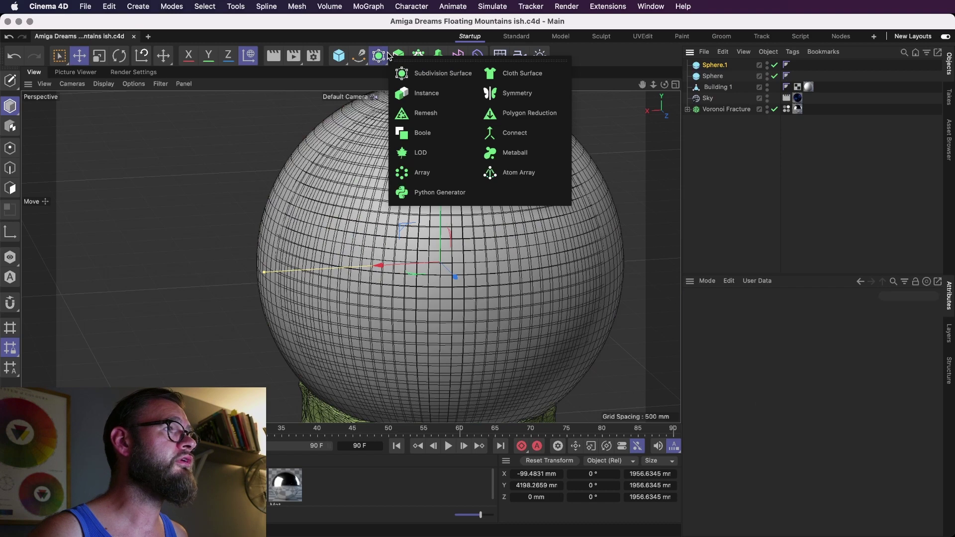
pyautogui.click(410, 142)
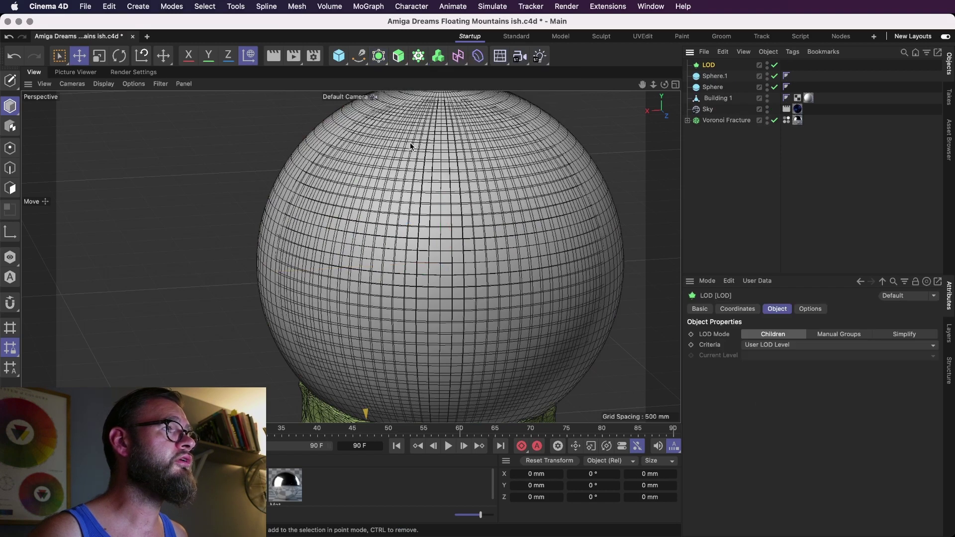
pyautogui.click(403, 59)
pyautogui.click(412, 54)
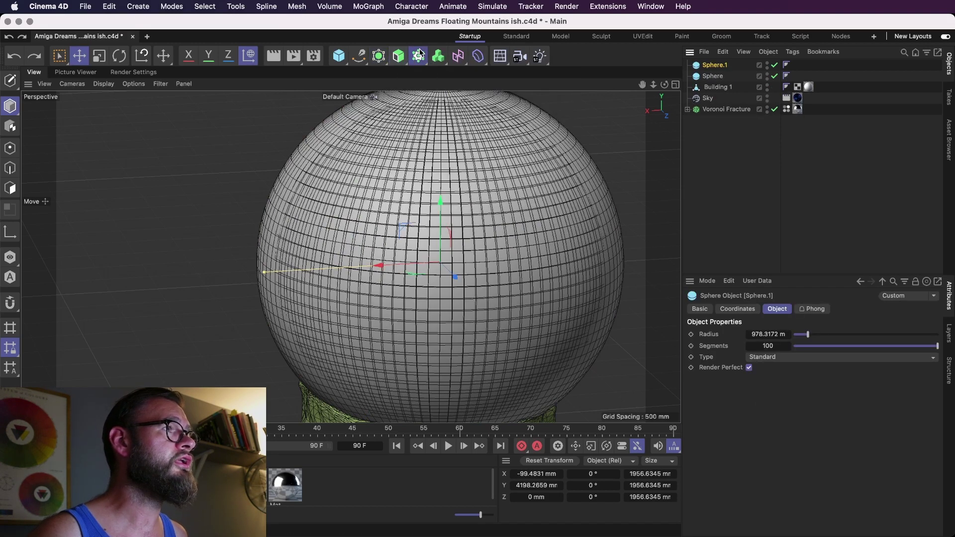
pyautogui.click(419, 56)
pyautogui.click(362, 56)
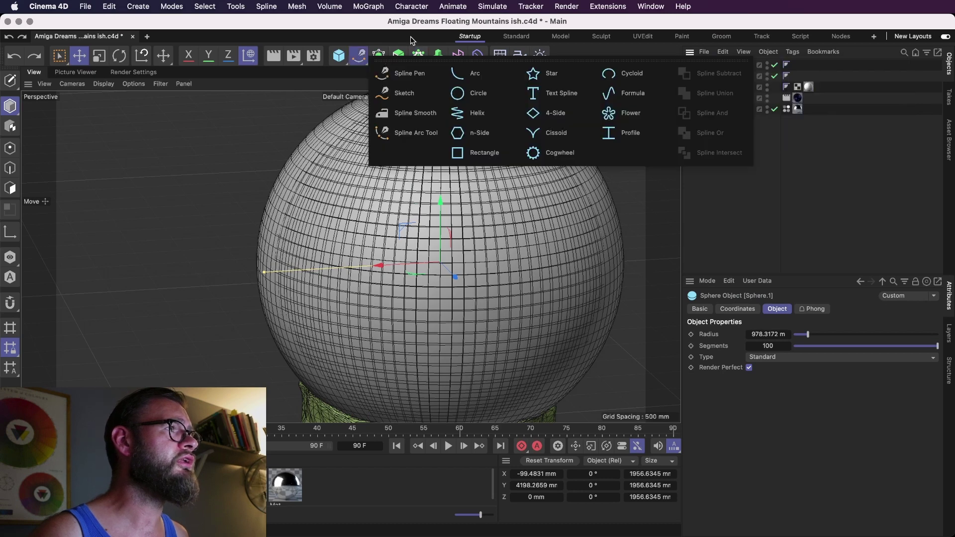
pyautogui.click(399, 56)
pyautogui.click(438, 55)
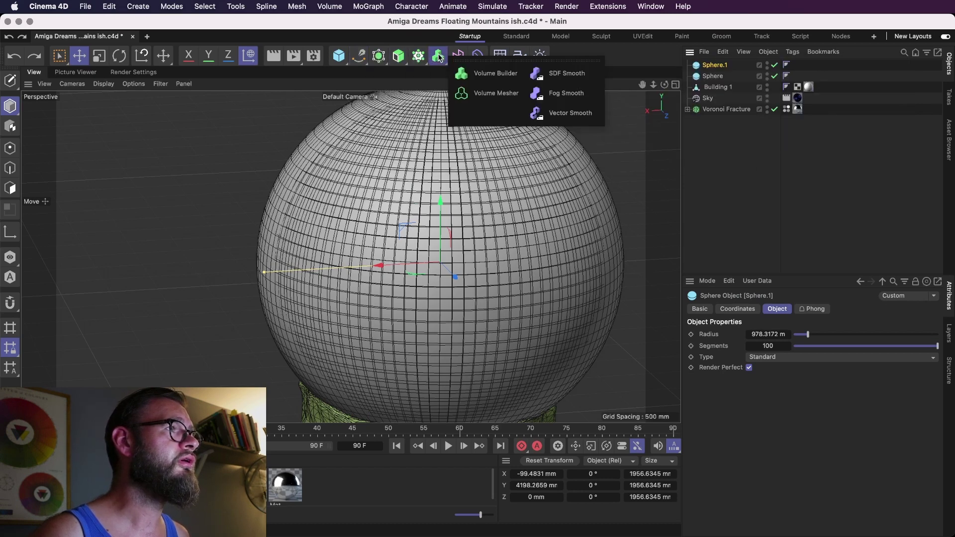
pyautogui.click(419, 56)
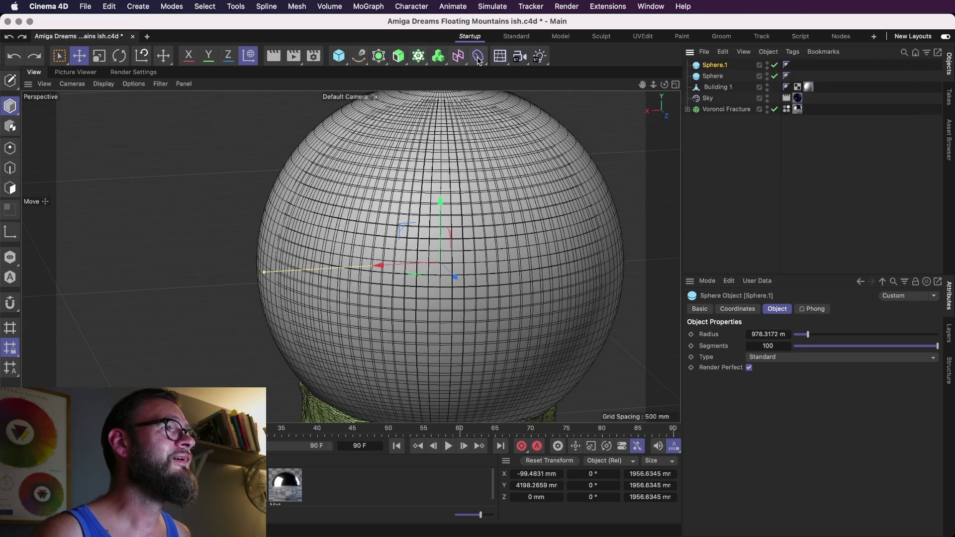
pyautogui.click(440, 55)
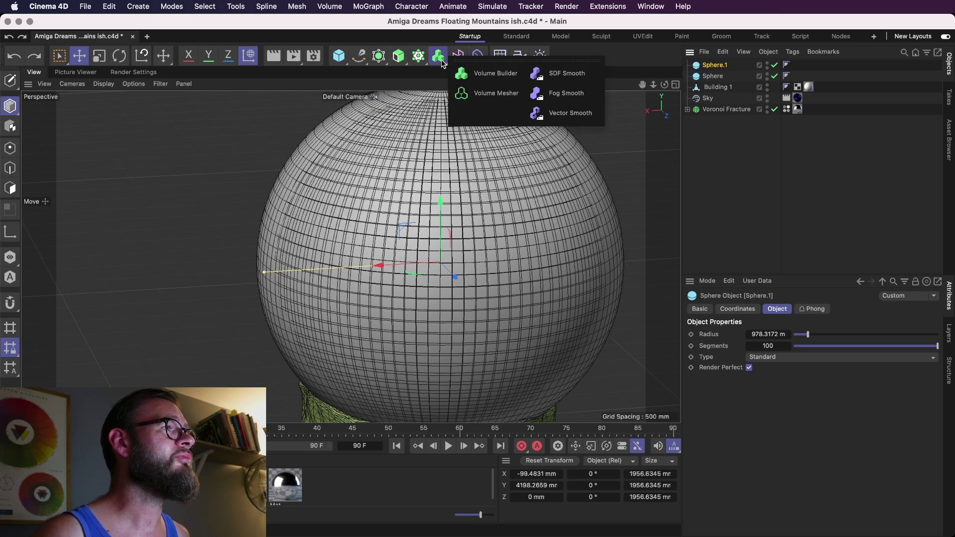
pyautogui.click(419, 56)
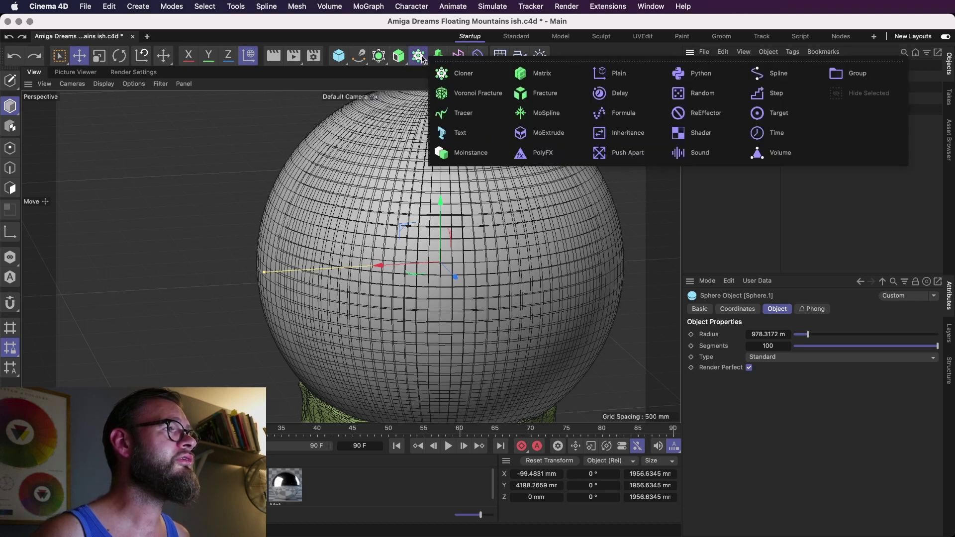
pyautogui.click(399, 56)
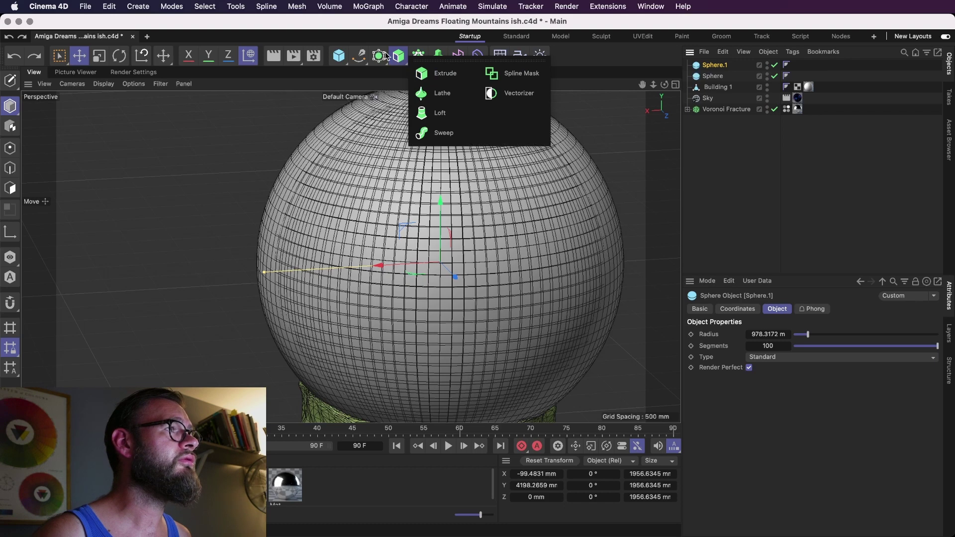
# - Add a Boole generator and nest both glass spheres inside it
pyautogui.click(379, 56)
pyautogui.click(422, 132)
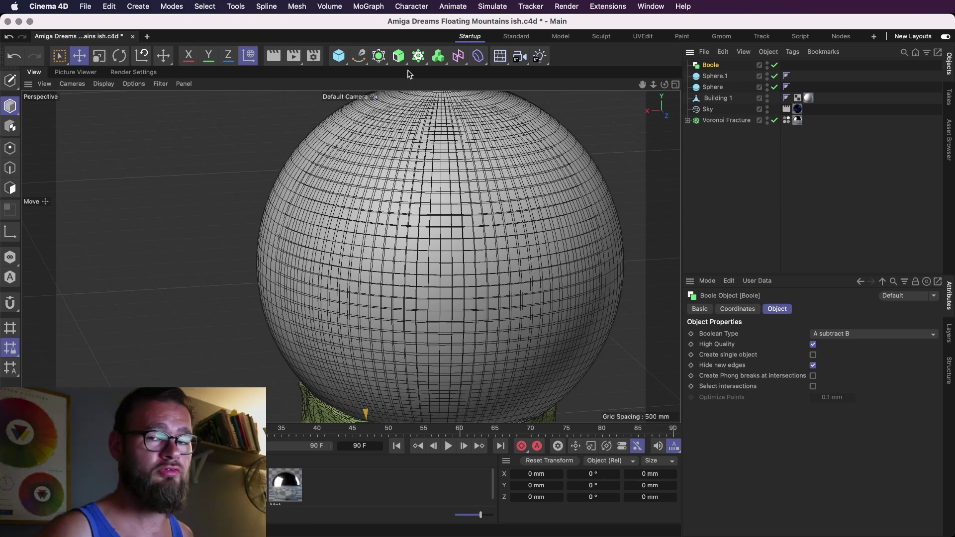
pyautogui.click(728, 79)
pyautogui.keyDown('shift'); pyautogui.click(720, 85); pyautogui.keyUp('shift')
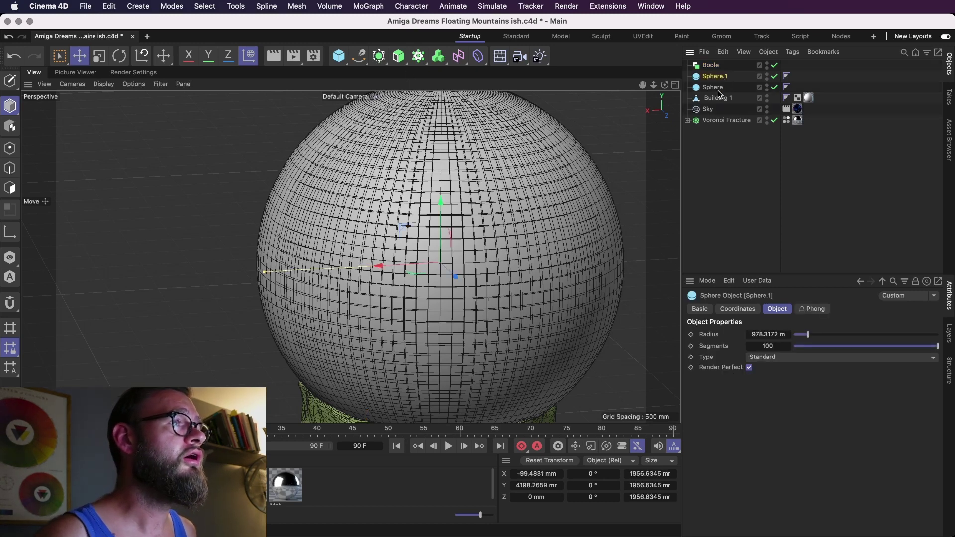
pyautogui.moveTo(714, 71); pyautogui.dragTo(718, 68)
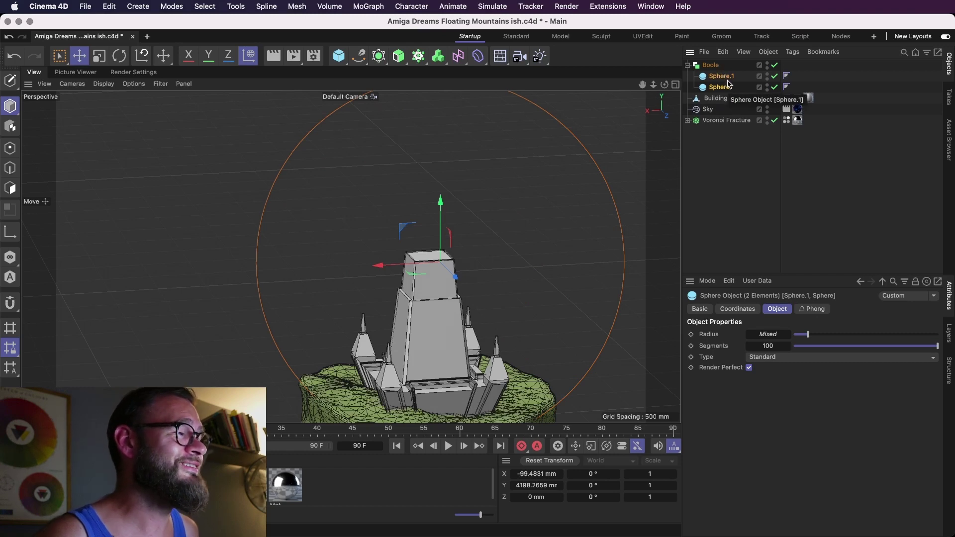
# - Switch the viewport display to wireframe lines and view the dome from a lower side angle
pyautogui.moveTo(463, 189)
pyautogui.keyDown('alt'); pyautogui.mouseDown()
pyautogui.moveTo(405, 199)
pyautogui.moveTo(416, 208)
pyautogui.moveTo(503, 187)
pyautogui.moveTo(475, 199)
pyautogui.mouseUp(); pyautogui.keyUp('alt')
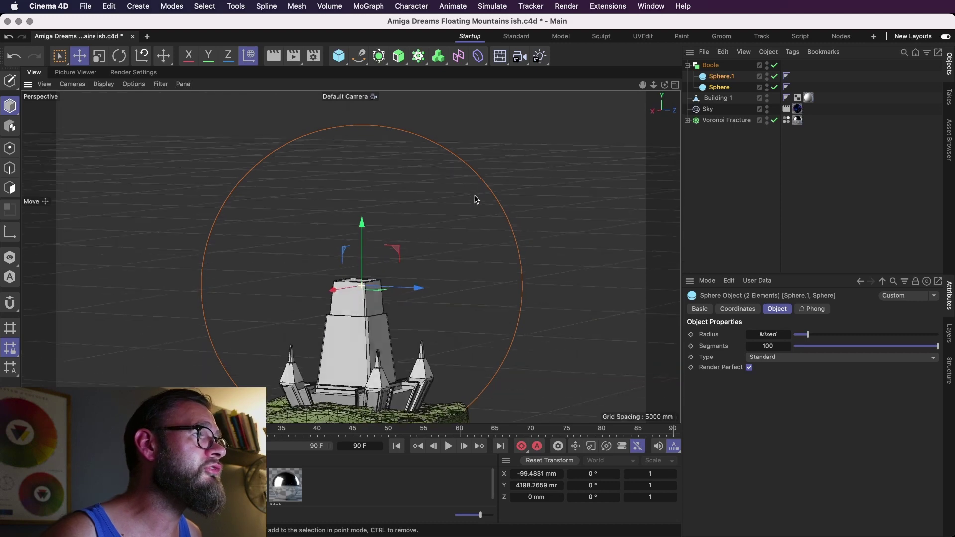
pyautogui.press('n')
pyautogui.press('g')
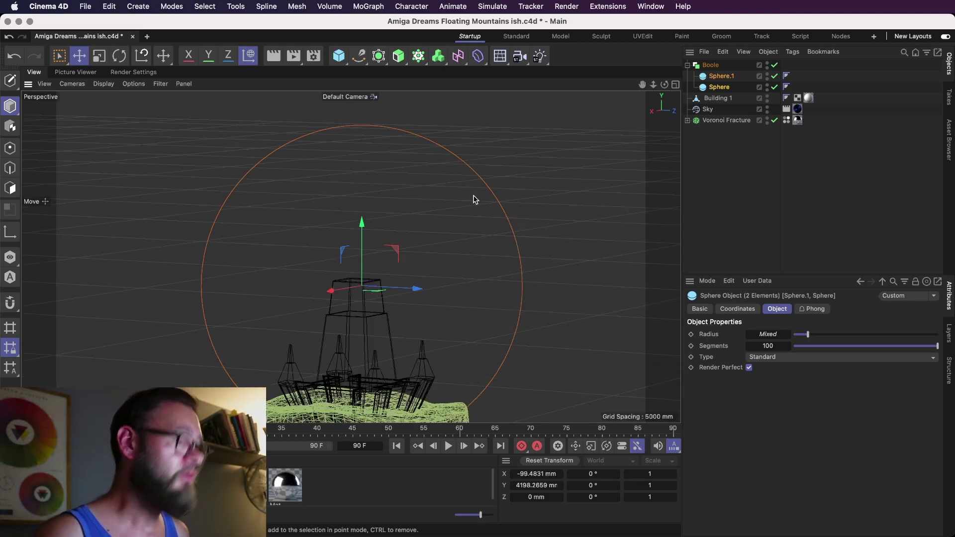
# - Set the Boole's type to A subtract B and reorder its children so the larger sphere comes before the smaller one
pyautogui.click(724, 77)
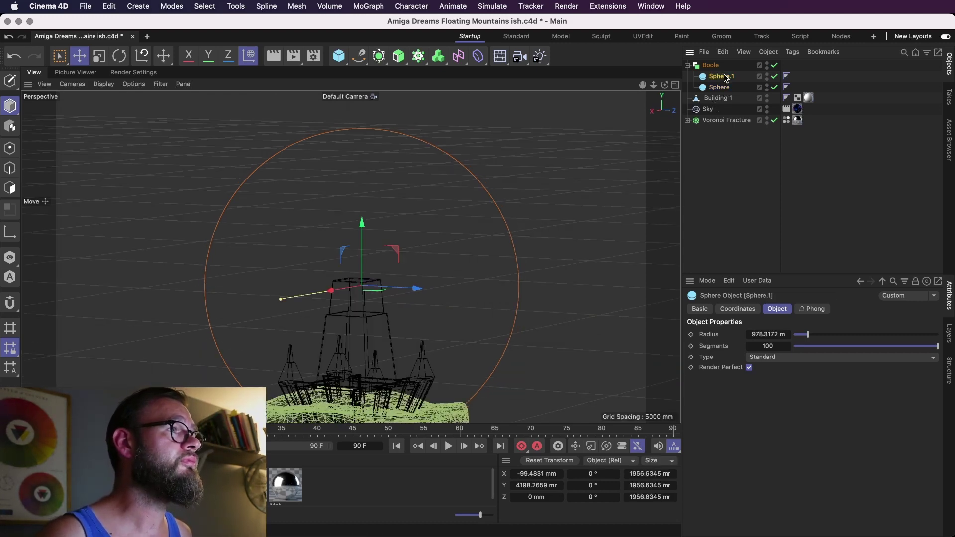
pyautogui.click(720, 88)
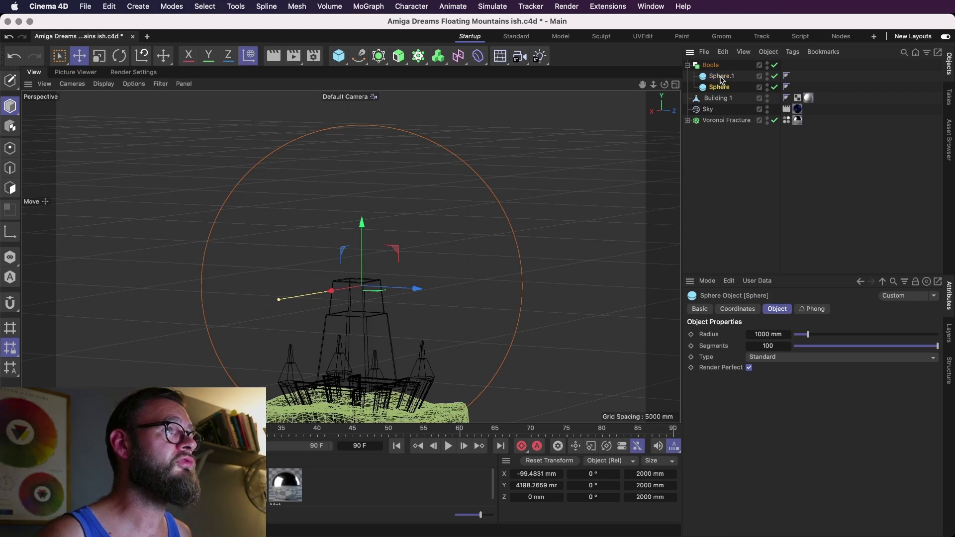
pyautogui.click(714, 67)
pyautogui.click(840, 332)
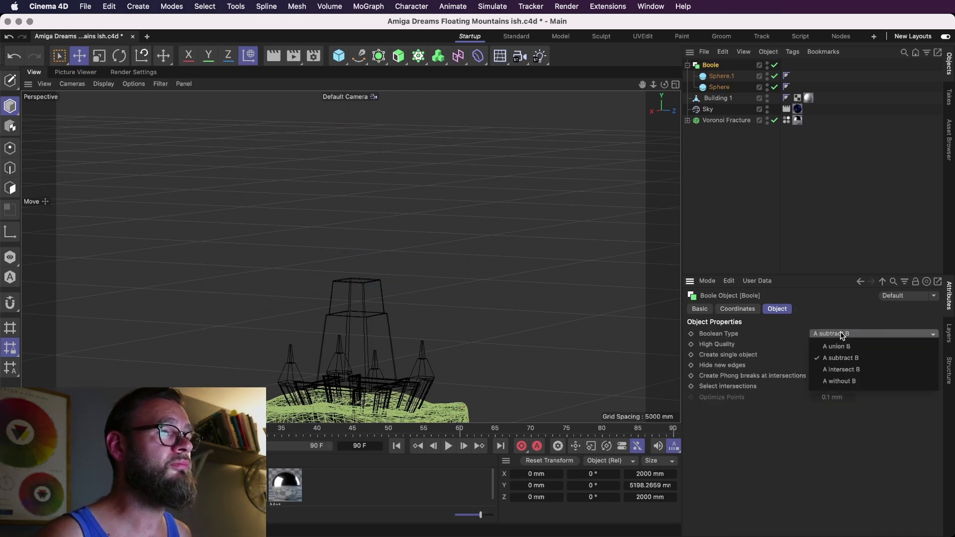
pyautogui.click(844, 359)
pyautogui.moveTo(719, 88); pyautogui.dragTo(717, 76)
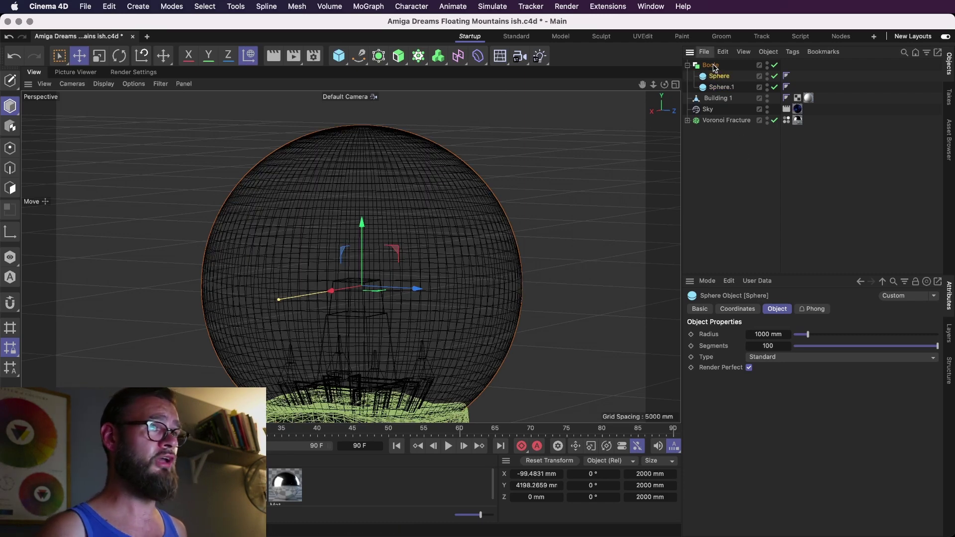
pyautogui.press('super+z')
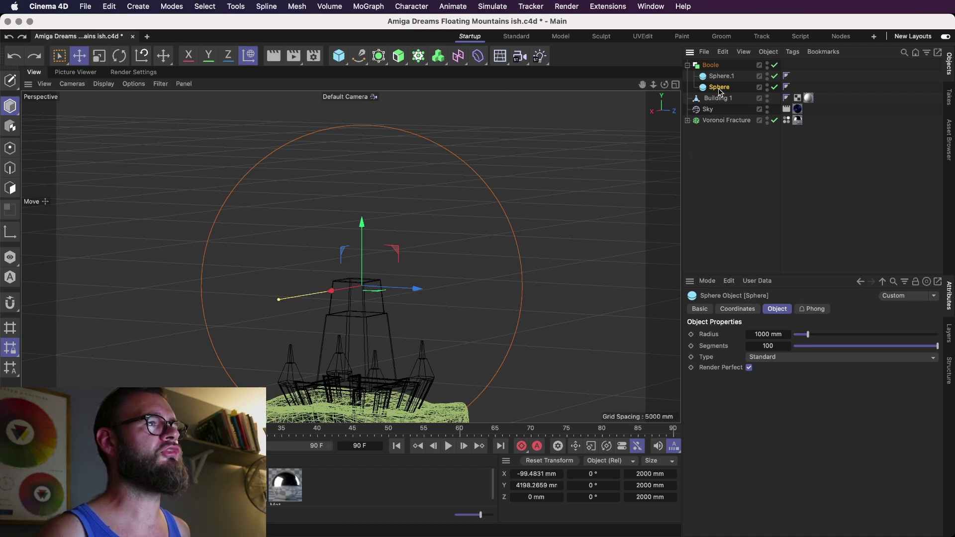
pyautogui.moveTo(719, 91); pyautogui.dragTo(718, 72)
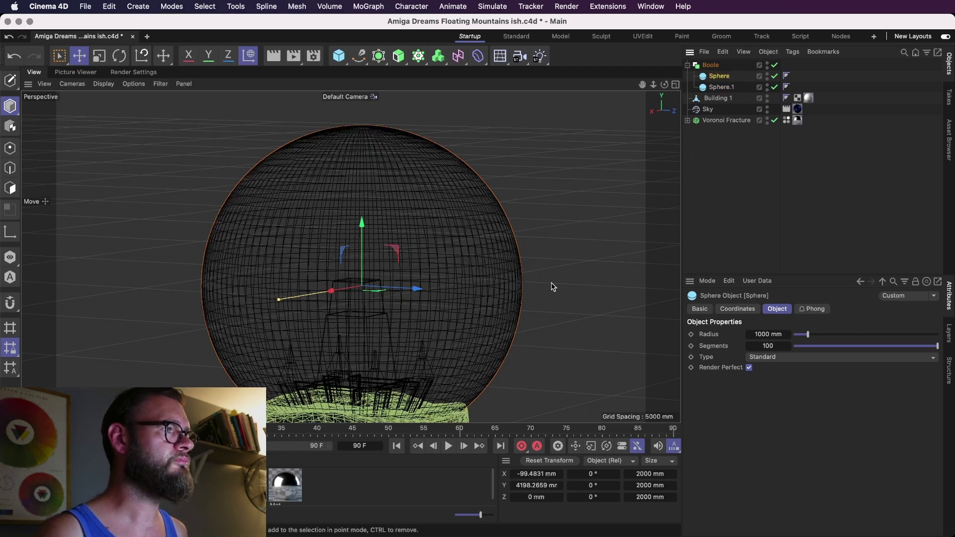
# - Apply the glass material Mat.2 to the Boole object and preview the dome in a render
pyautogui.click(712, 65)
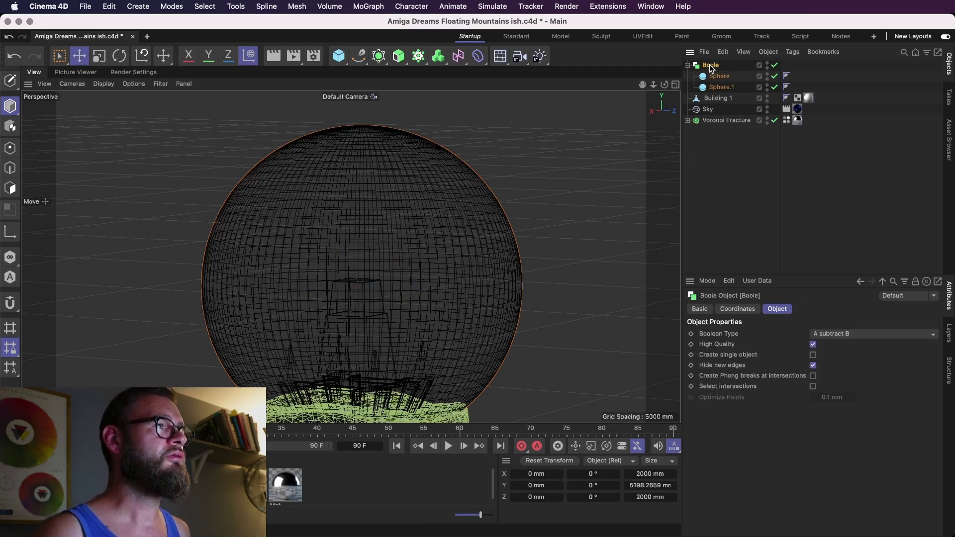
pyautogui.press('super+r')
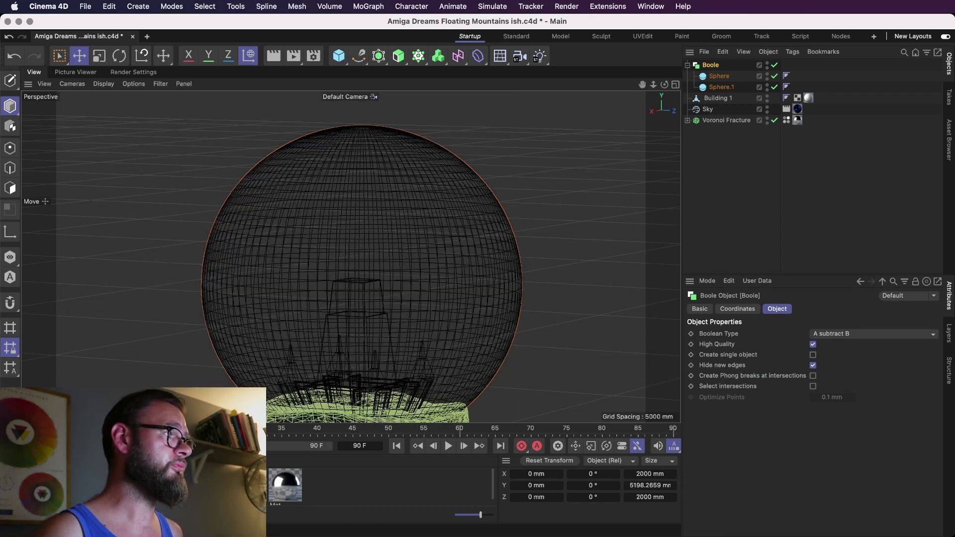
pyautogui.moveTo(565, 124); pyautogui.dragTo(716, 66)
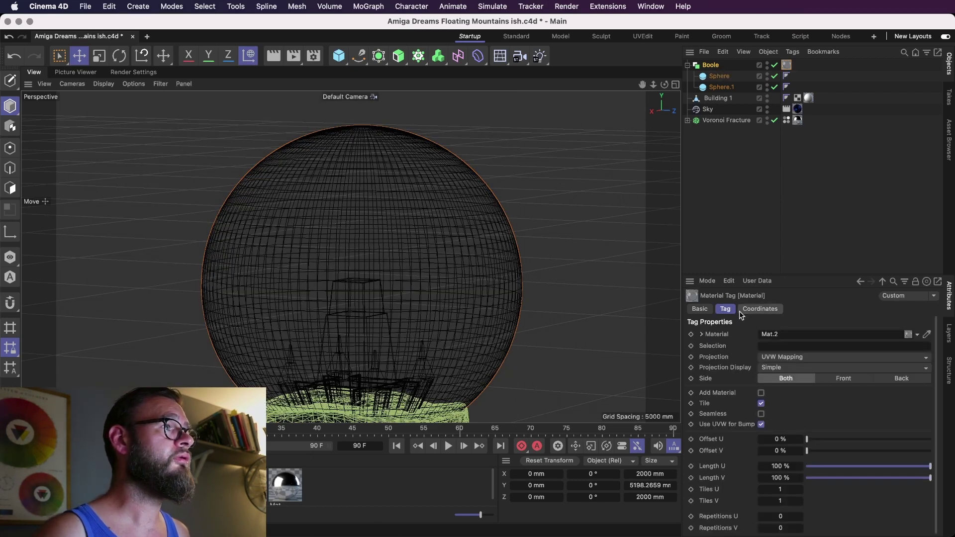
pyautogui.press('super+r')
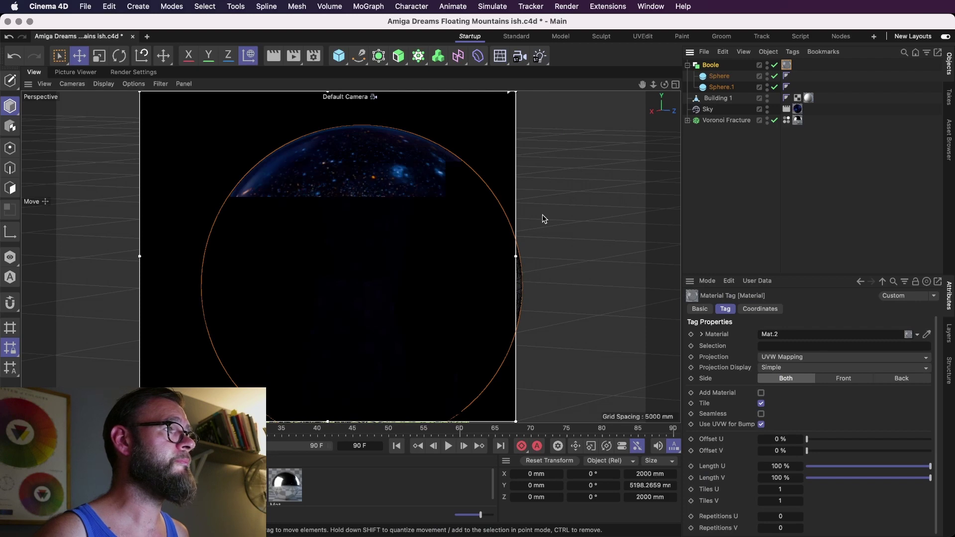
pyautogui.hotkey('alt', 'r')
# - Change the Boole's Boolean Type to A union B and preview it in the Interactive Render Region
pyautogui.click(712, 66)
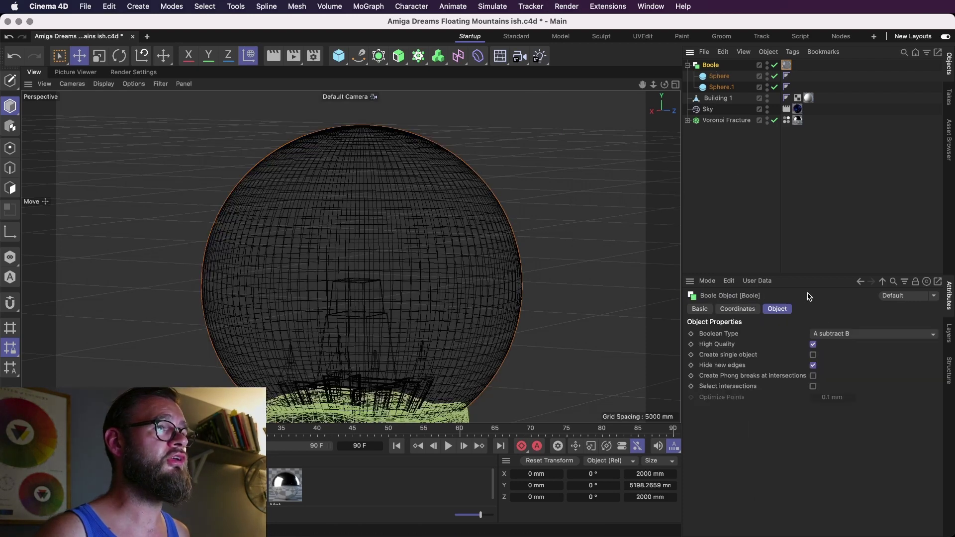
pyautogui.click(828, 336)
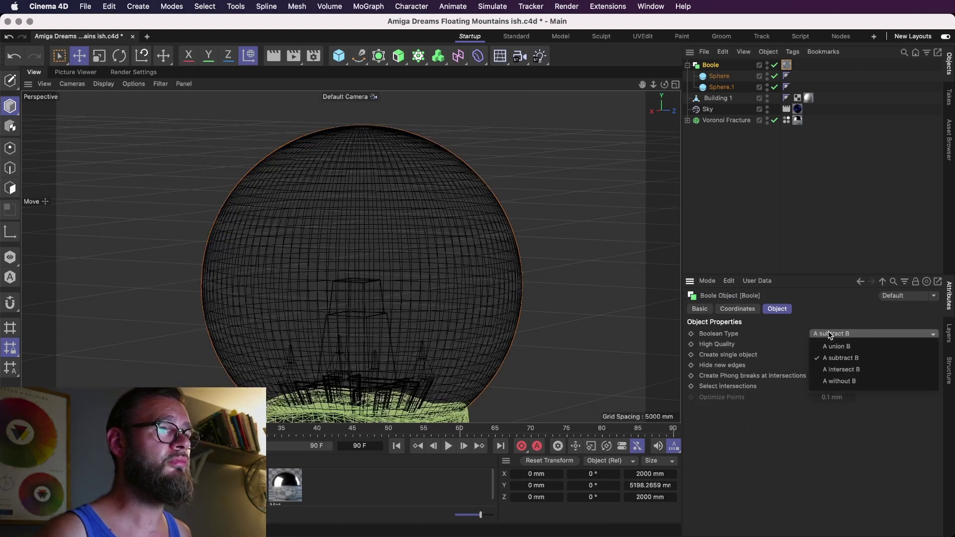
pyautogui.click(885, 347)
pyautogui.hotkey('alt', 'r')
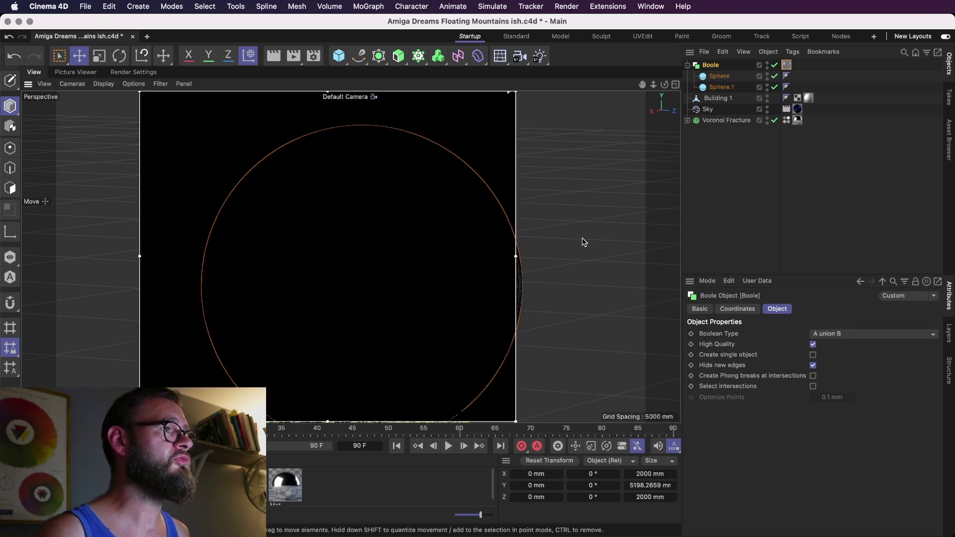
# - Try the smaller sphere first in the Boole, compare the preview, and return the larger sphere to first place
pyautogui.click(721, 76)
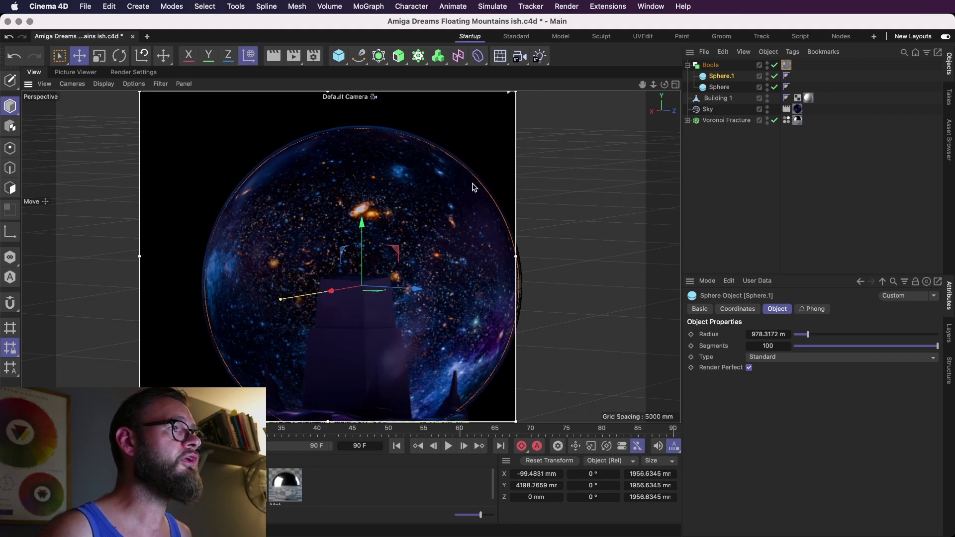
pyautogui.keyDown('alt'); pyautogui.moveTo(474, 188); pyautogui.dragTo(500, 187); pyautogui.keyUp('alt')
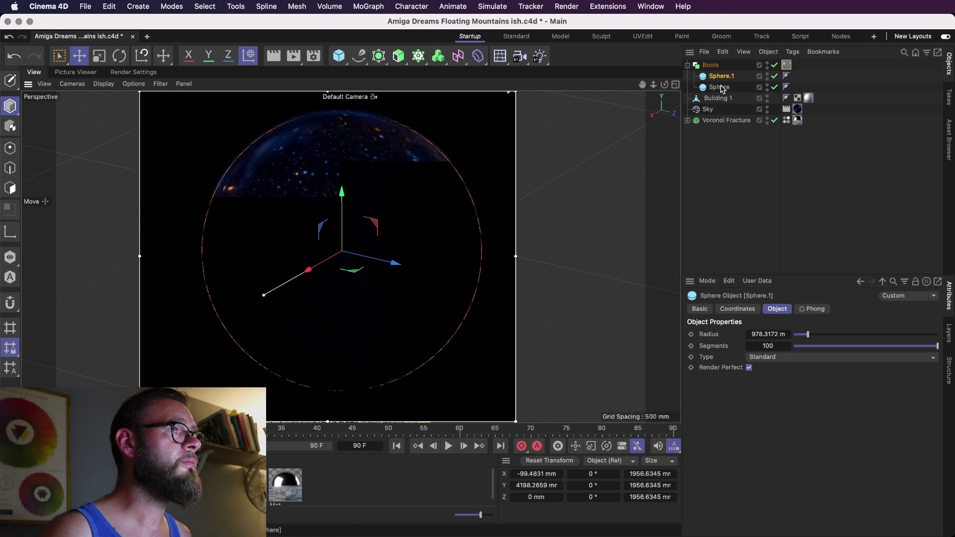
pyautogui.moveTo(722, 89); pyautogui.dragTo(720, 74)
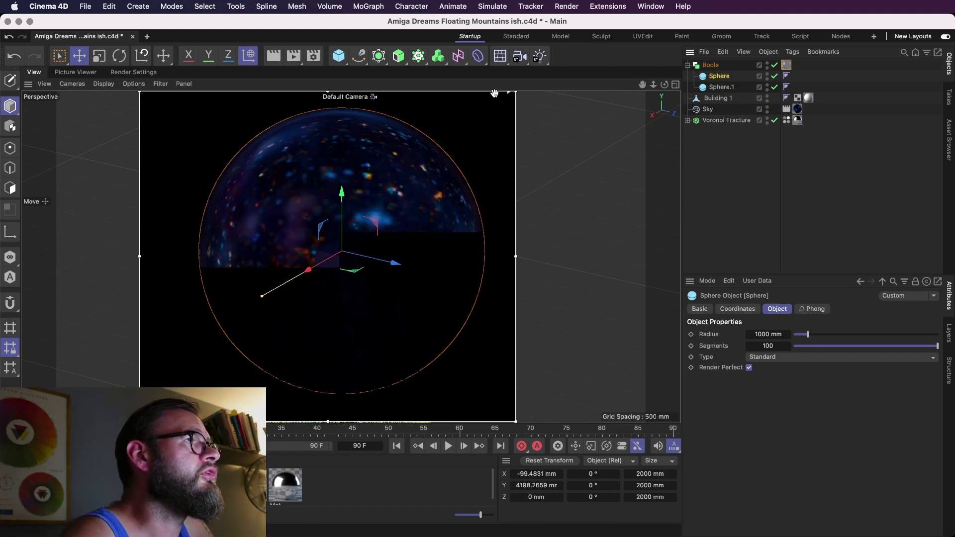
# - Lower the Interactive Render Region's quality and disable Seen by Refraction in the Sky's Compositing tag
pyautogui.moveTo(516, 133); pyautogui.dragTo(539, 263)
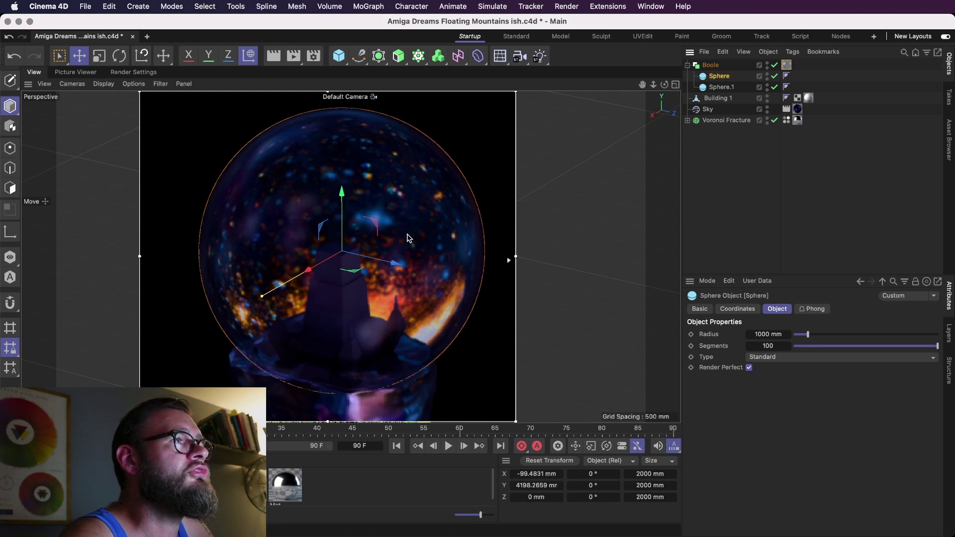
pyautogui.click(714, 66)
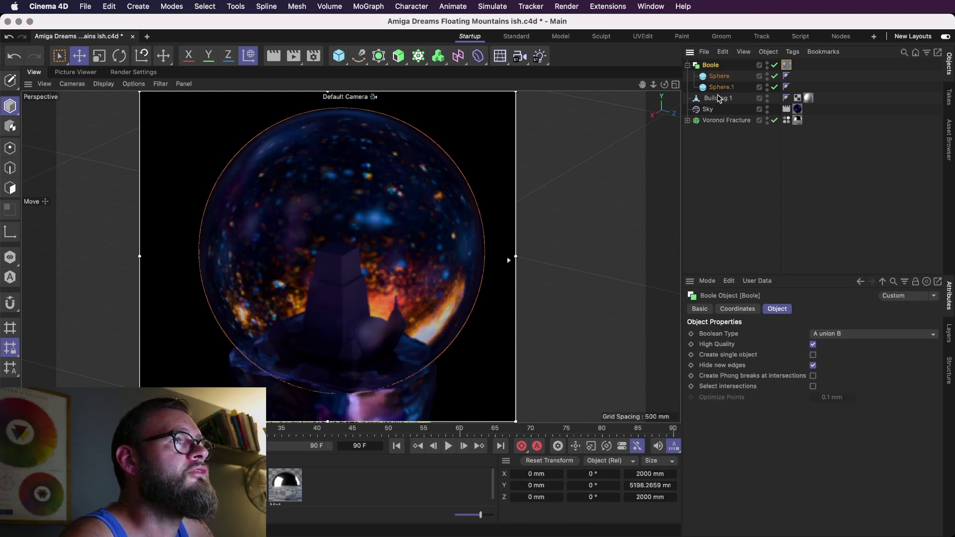
pyautogui.click(786, 109)
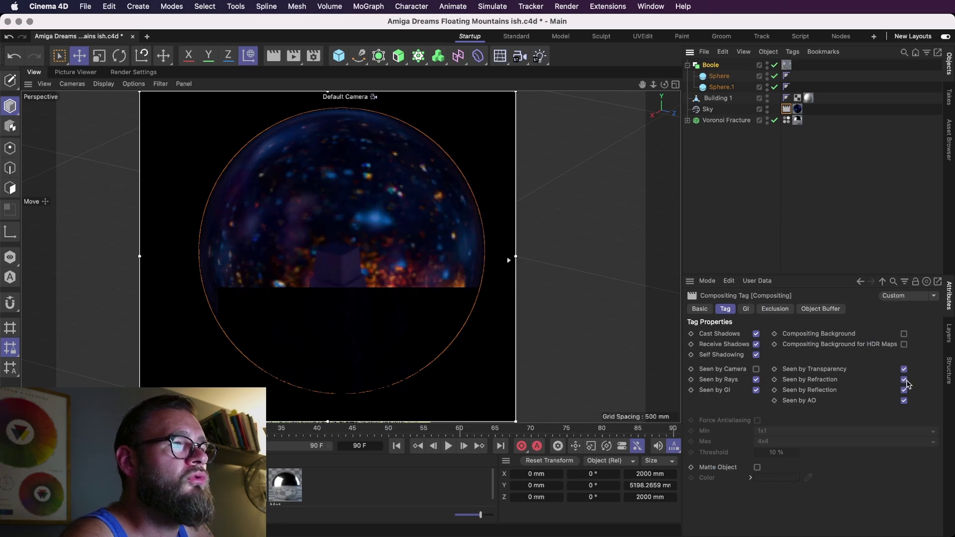
pyautogui.click(905, 381)
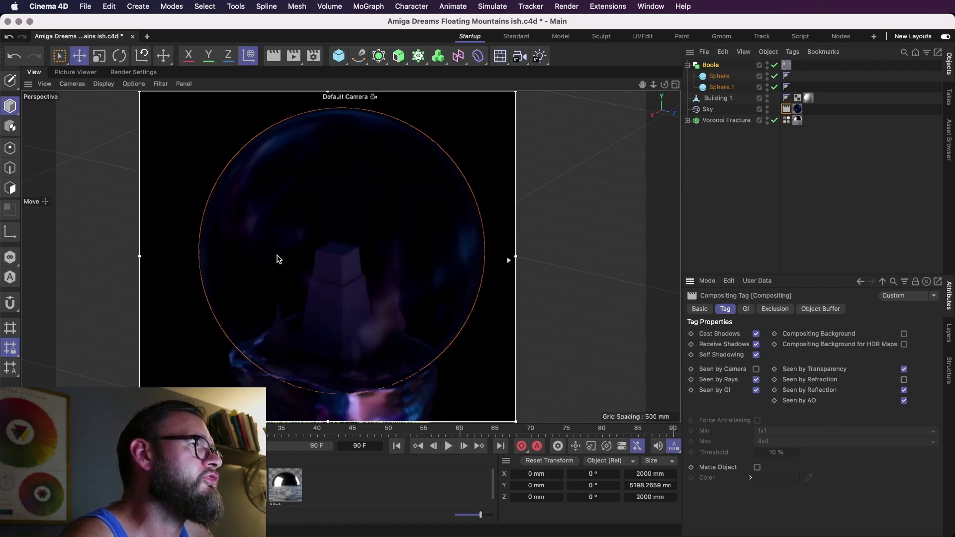
pyautogui.moveTo(665, 84)
pyautogui.mouseDown()
pyautogui.moveTo(687, 76)
pyautogui.moveTo(680, 65)
pyautogui.moveTo(664, 81)
pyautogui.mouseUp()
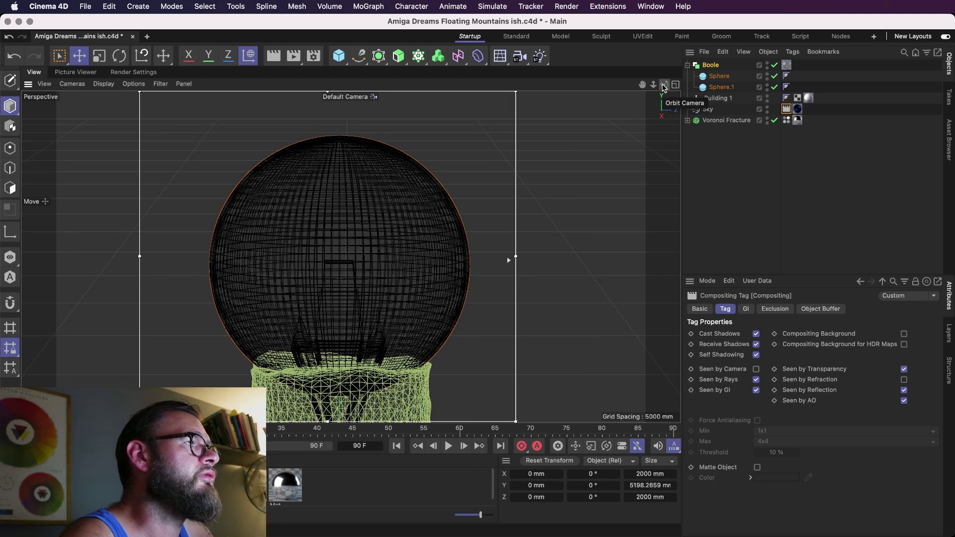
# - Preview the dome in the Interactive Render Region and try scaling the Boole
pyautogui.hotkey('ctrl', 'r')
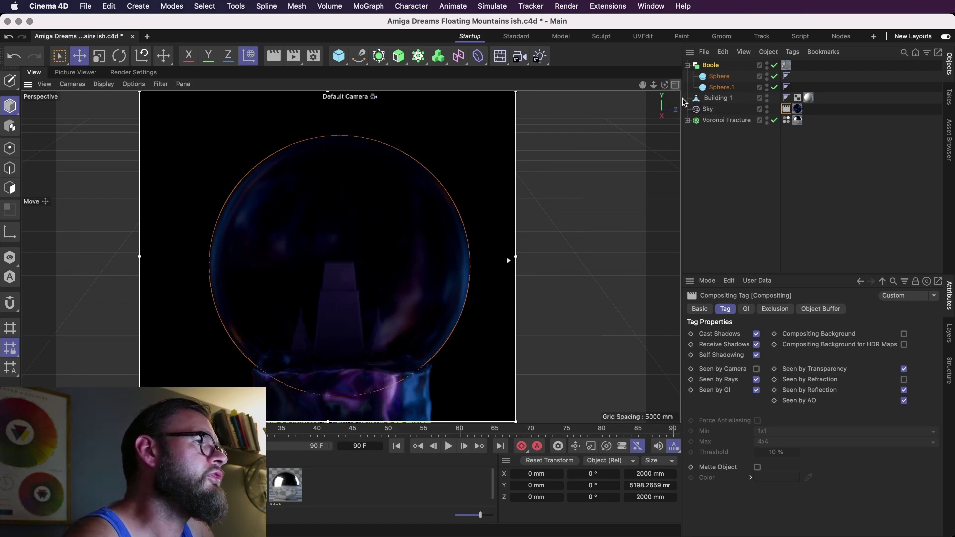
pyautogui.click(766, 178)
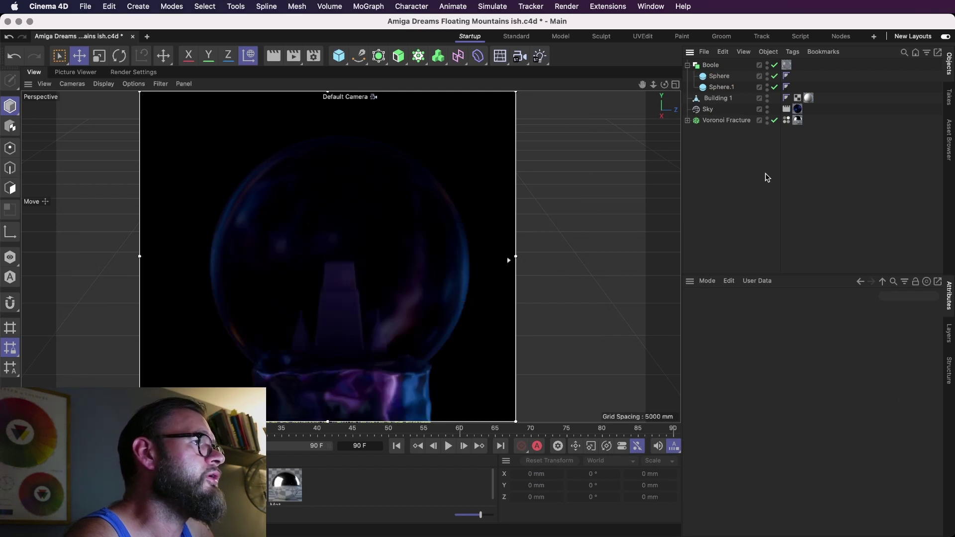
pyautogui.click(719, 76)
pyautogui.keyDown('shift'); pyautogui.click(721, 87); pyautogui.keyUp('shift')
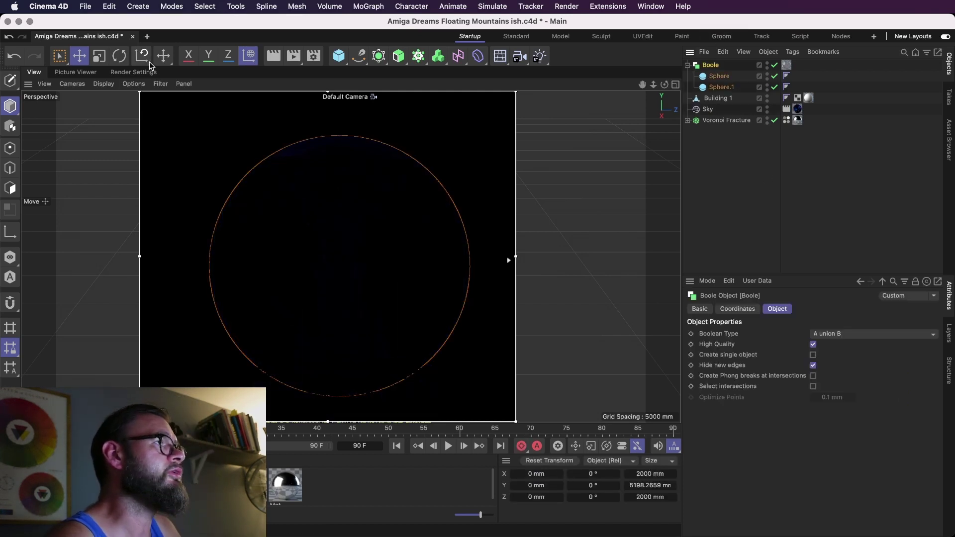
pyautogui.press('t')
pyautogui.moveTo(563, 172); pyautogui.dragTo(658, 162)
pyautogui.press('super+z')
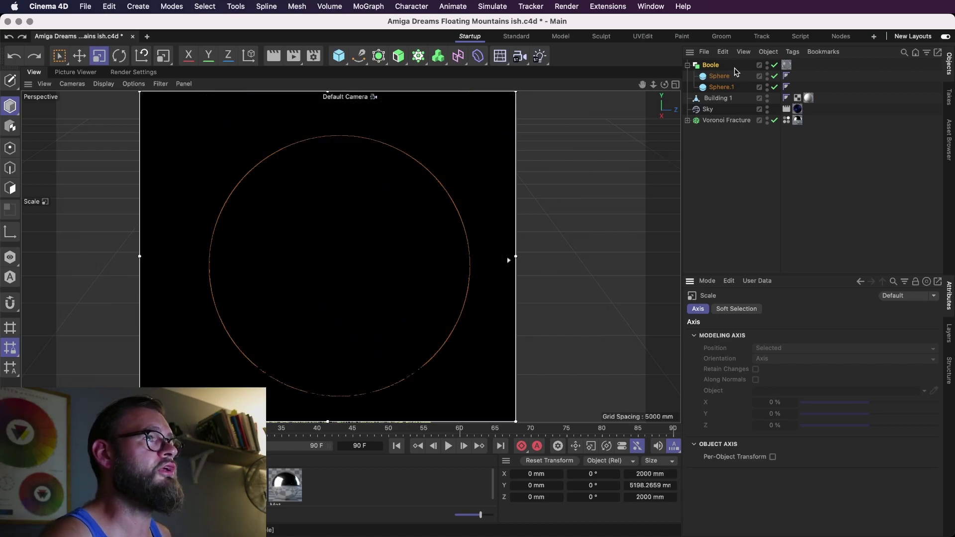
# - Move only the Boole's axis up to the centre of the dome, at Y about 4239 mm
pyautogui.middleClick(249, 299)
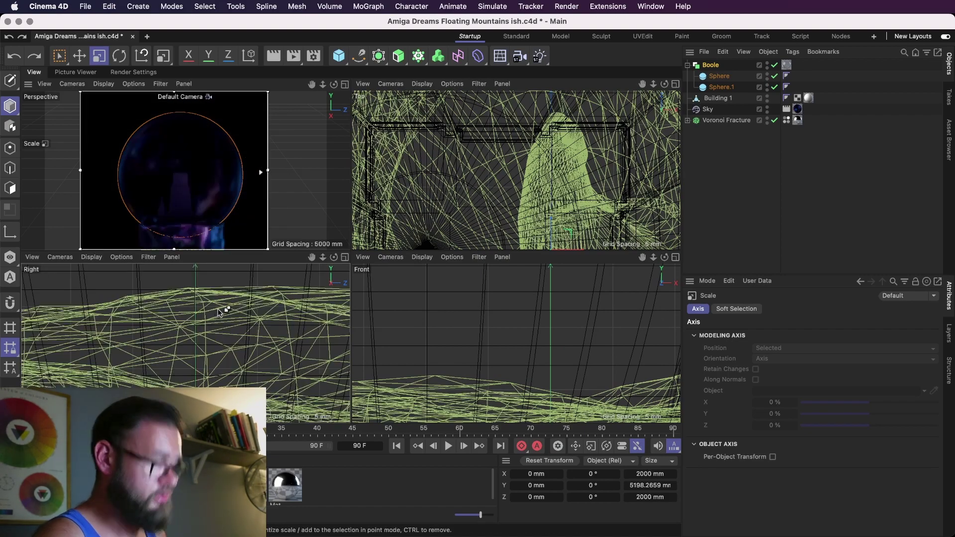
pyautogui.scroll(-3, 219, 312)
pyautogui.press('o')
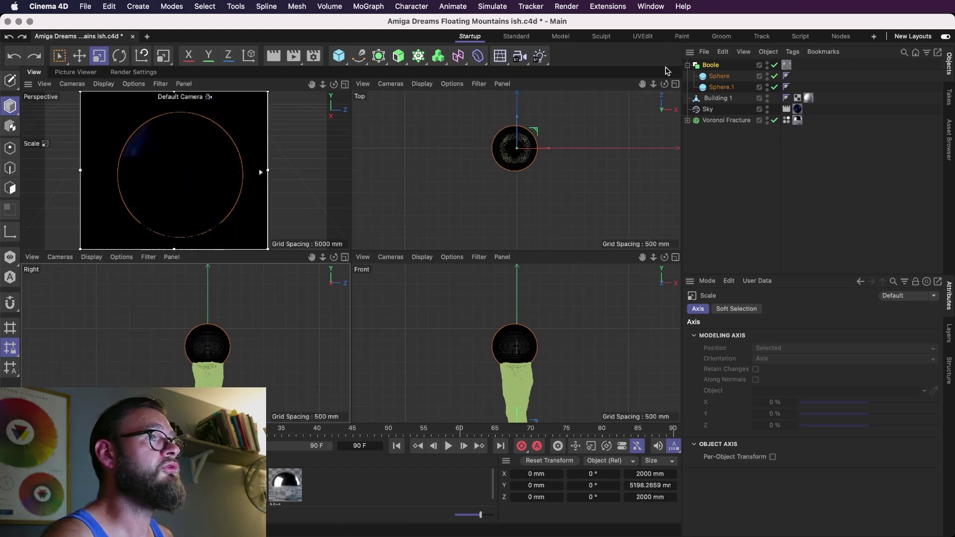
pyautogui.click(713, 67)
pyautogui.press('e')
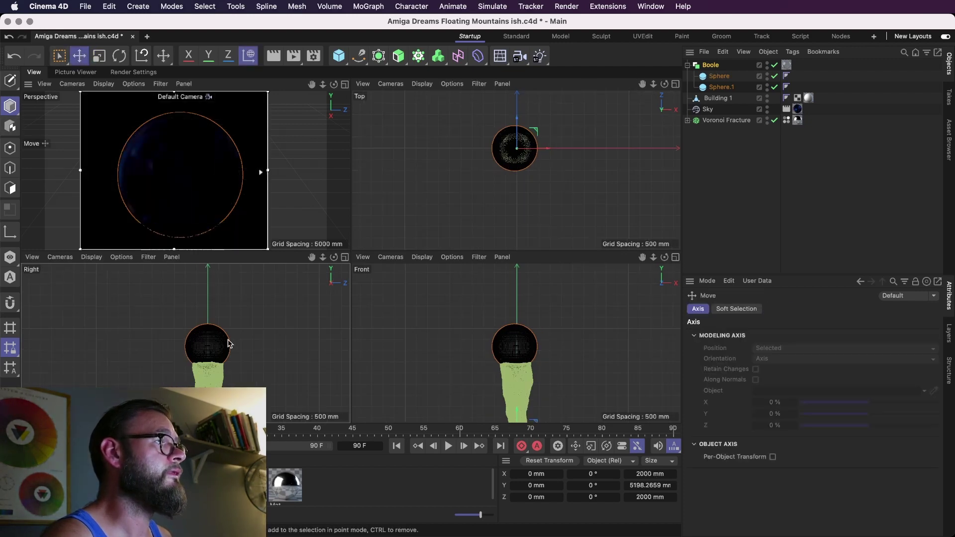
pyautogui.press('o')
pyautogui.scroll(6, 222, 331)
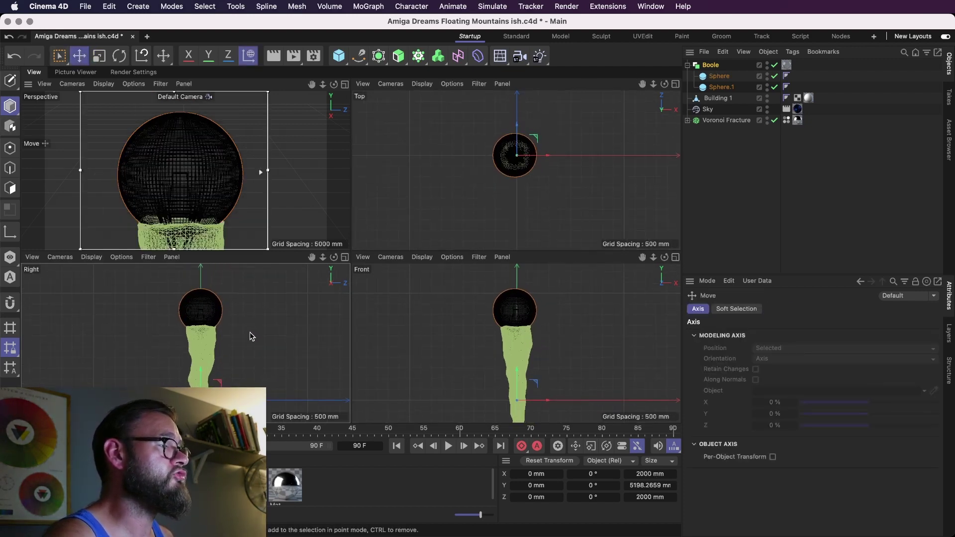
pyautogui.click(720, 77)
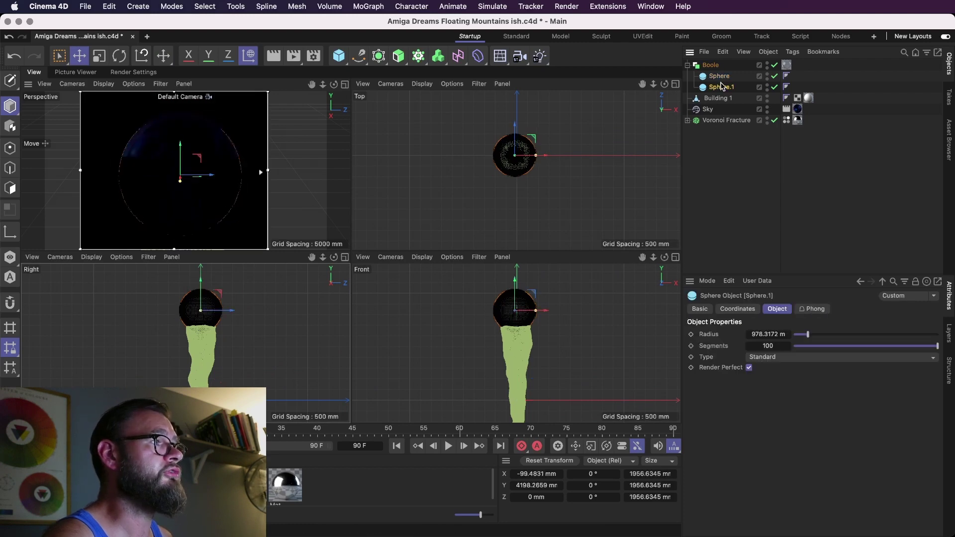
pyautogui.click(722, 87)
pyautogui.click(712, 66)
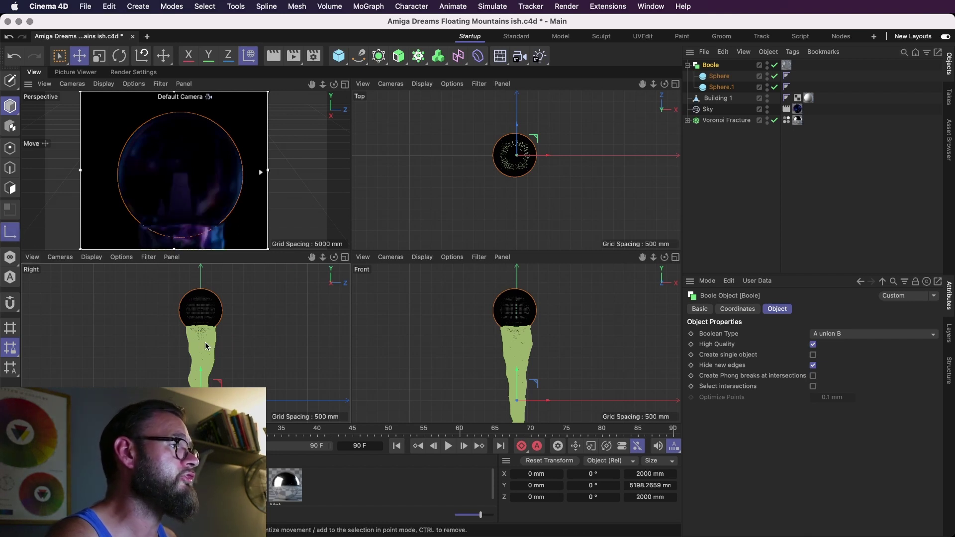
pyautogui.moveTo(202, 373); pyautogui.dragTo(204, 285)
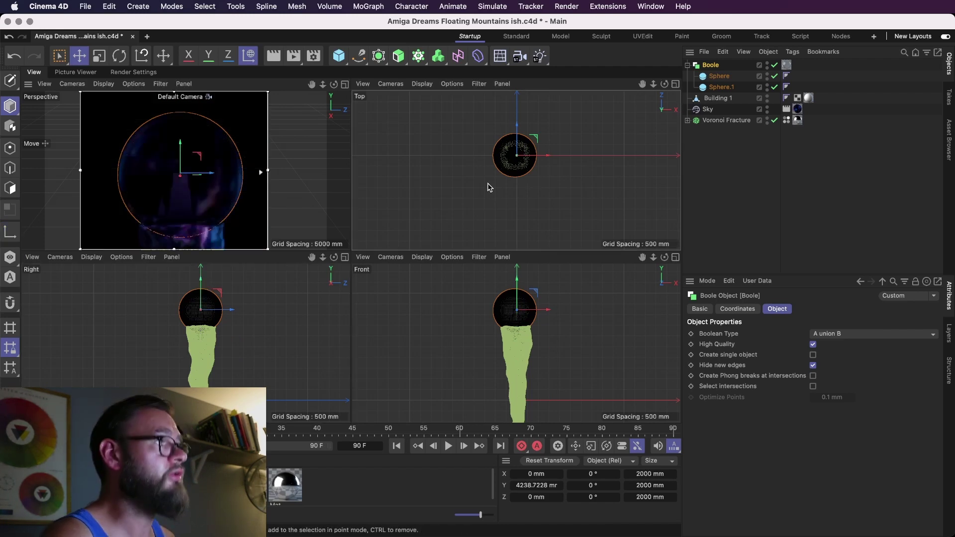
# - Try moving and scaling the Boole around its recentred axis in the perspective view
pyautogui.moveTo(197, 157); pyautogui.dragTo(194, 164)
pyautogui.press('super+z')
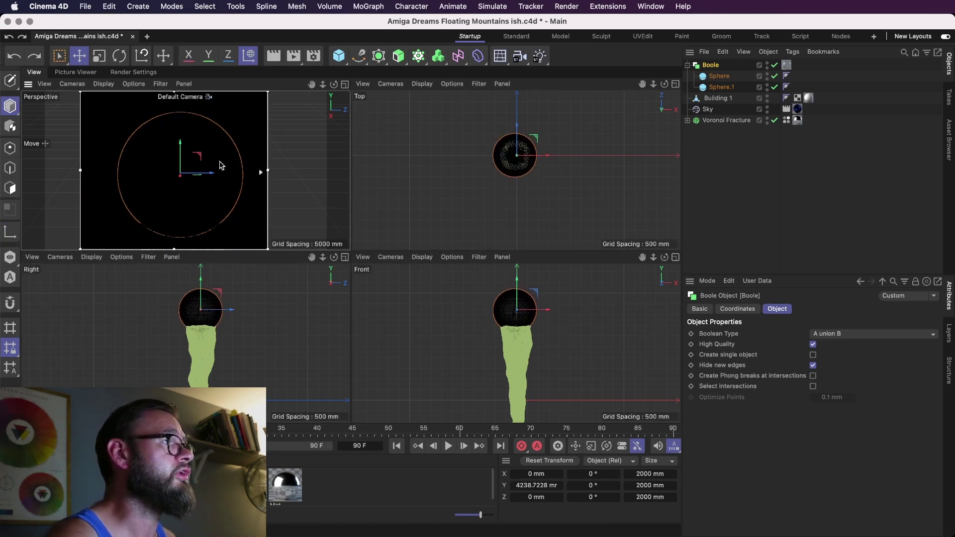
pyautogui.click(345, 84)
pyautogui.press('t')
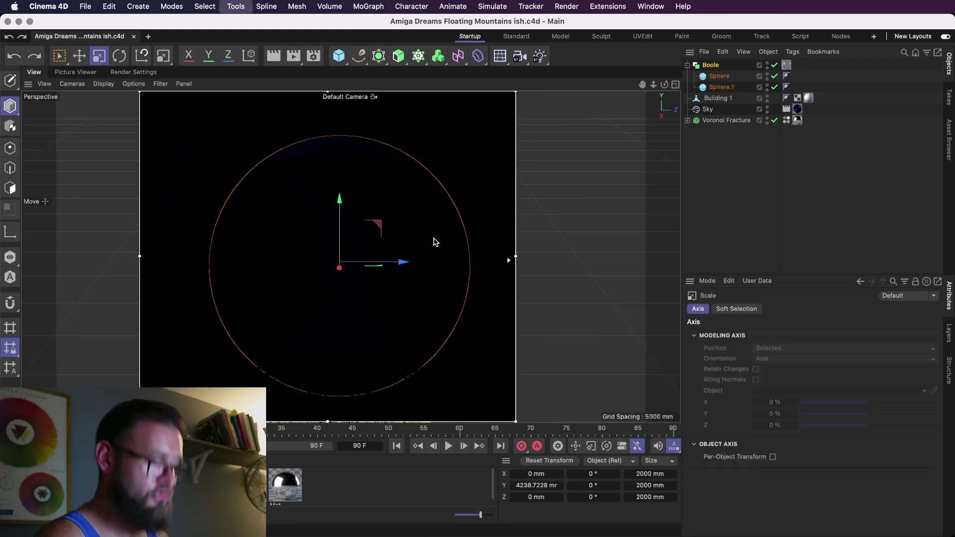
pyautogui.moveTo(433, 241); pyautogui.dragTo(397, 255)
pyautogui.press('super+z')
# - Scale the Boole uniformly to about 1756 mm and move it to about X 39, Y 4062, Z 28 mm
pyautogui.hotkey('alt', 'r')
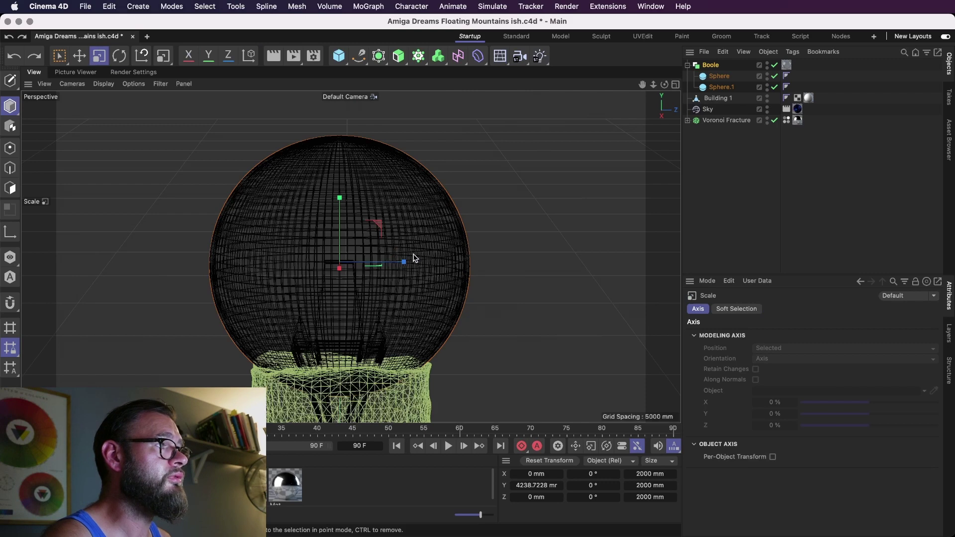
pyautogui.moveTo(544, 223); pyautogui.dragTo(496, 239)
pyautogui.press('e')
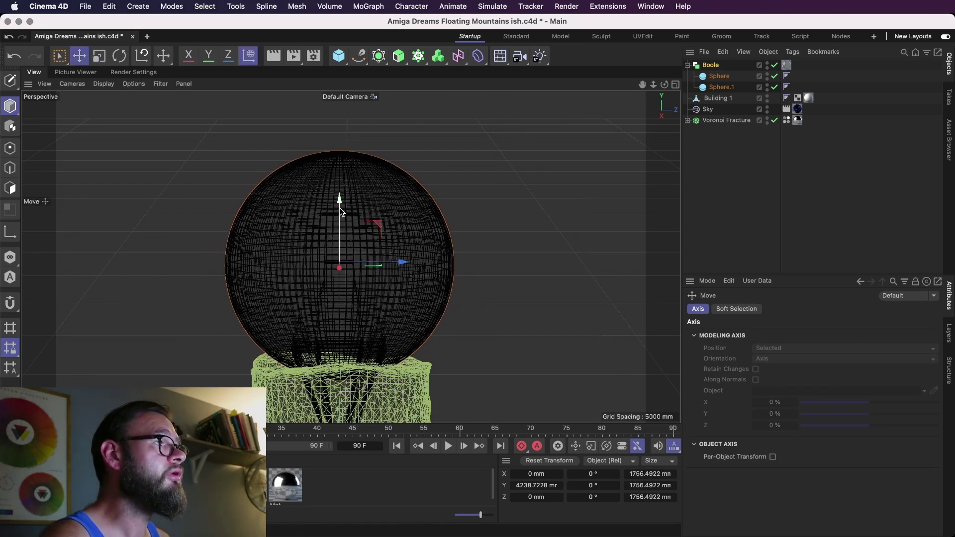
pyautogui.moveTo(339, 209); pyautogui.dragTo(277, 249)
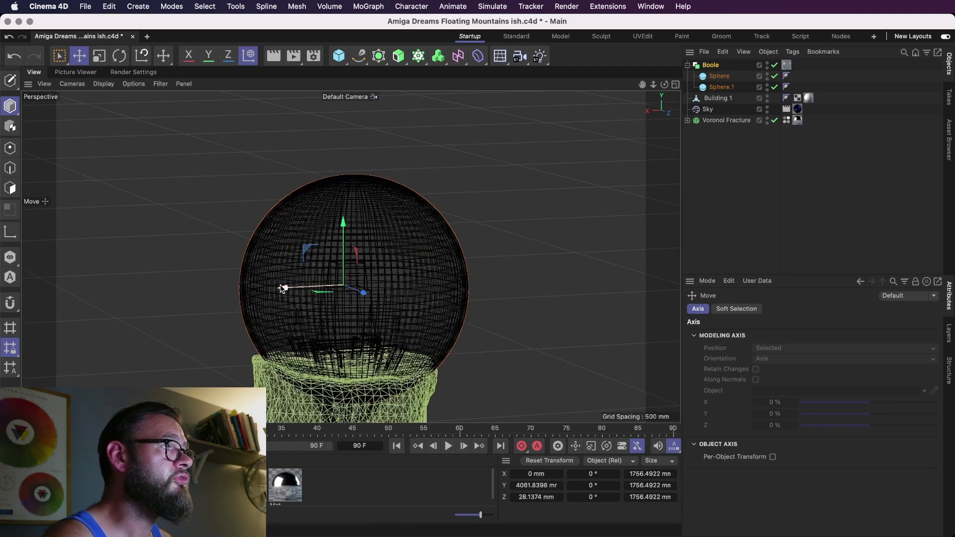
pyautogui.moveTo(279, 285); pyautogui.dragTo(533, 312)
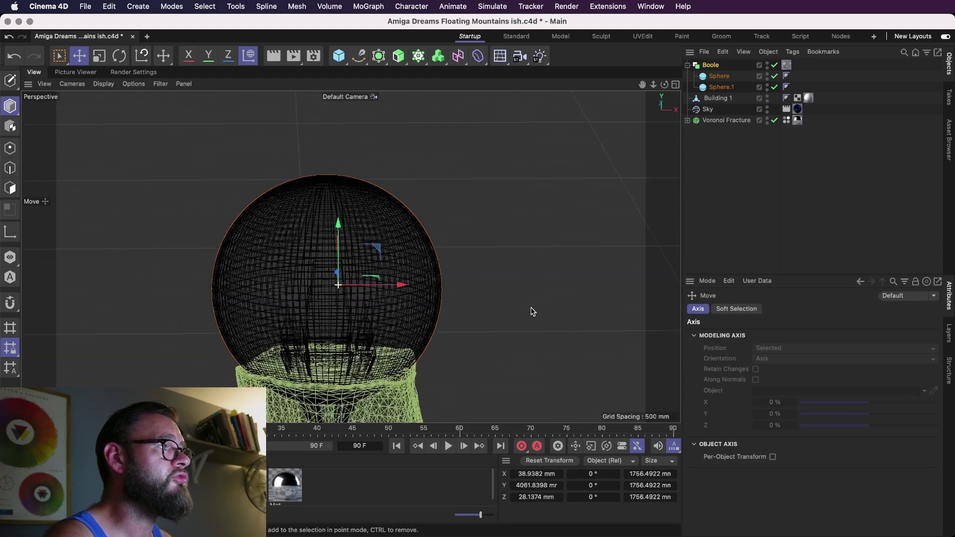
# - Save the scene and preview the resized dome on the mountain in the Interactive Render Region
pyautogui.keyDown('alt'); pyautogui.moveTo(402, 343); pyautogui.dragTo(440, 312, button='middle'); pyautogui.keyUp('alt')
pyautogui.press('super+s')
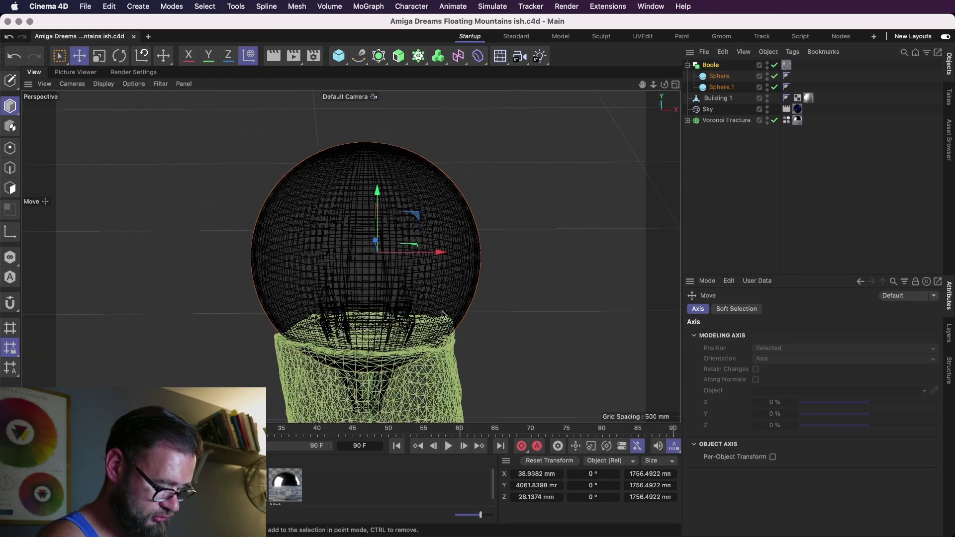
pyautogui.hotkey('alt', 'r')
pyautogui.click(743, 223)
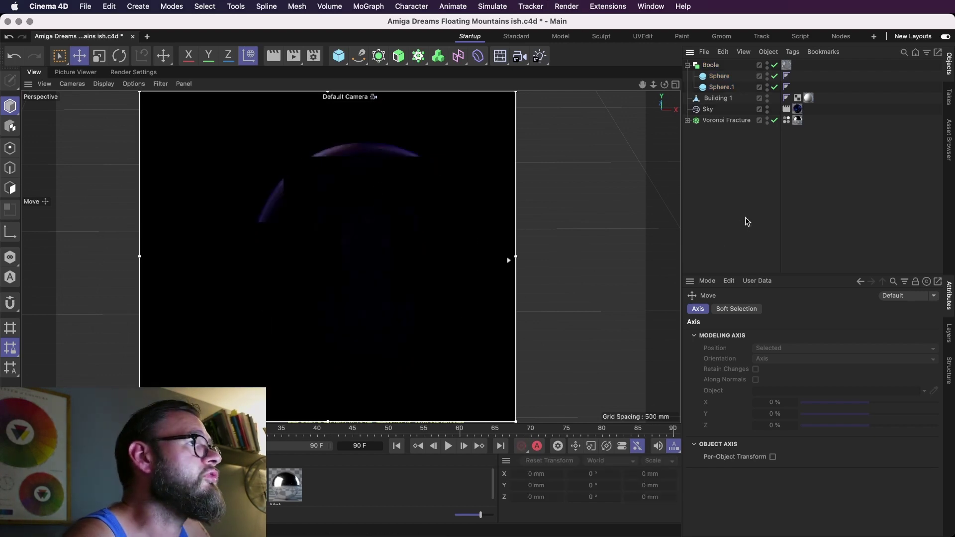
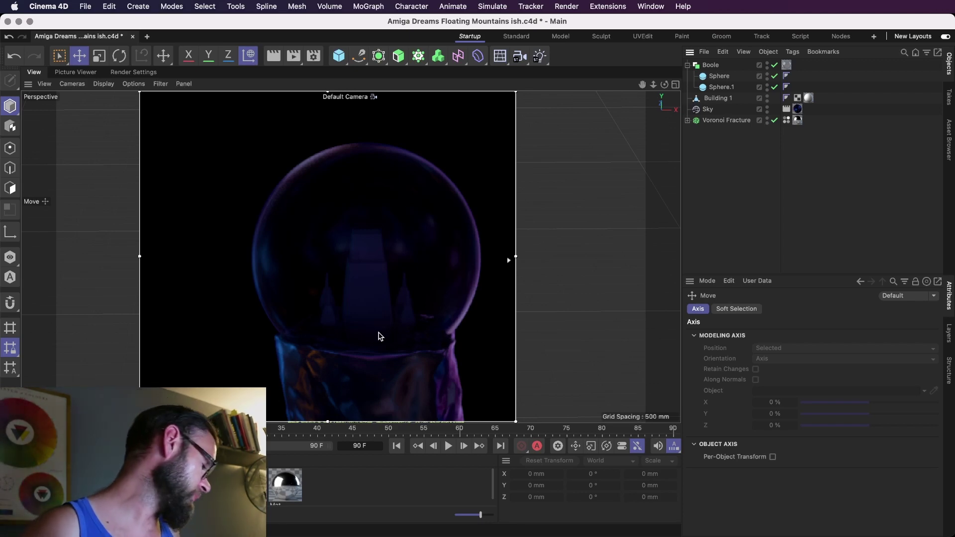
pyautogui.hotkey('alt', 'r')
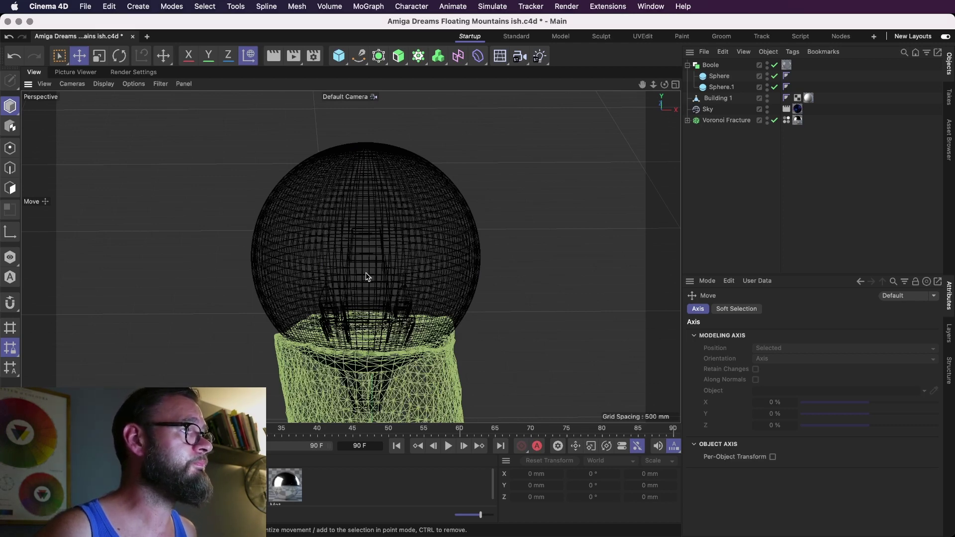
# - Collapse the Boole hierarchy and move the Sky below the Voronoi Fracture in the object list
pyautogui.scroll(-5, 421, 311)
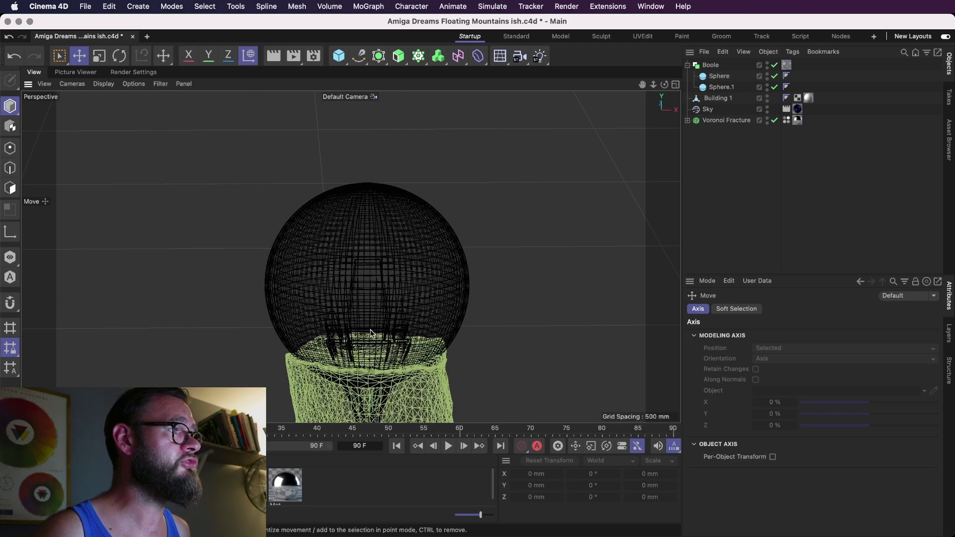
pyautogui.click(687, 66)
pyautogui.click(712, 66)
pyautogui.click(715, 77)
pyautogui.click(709, 88)
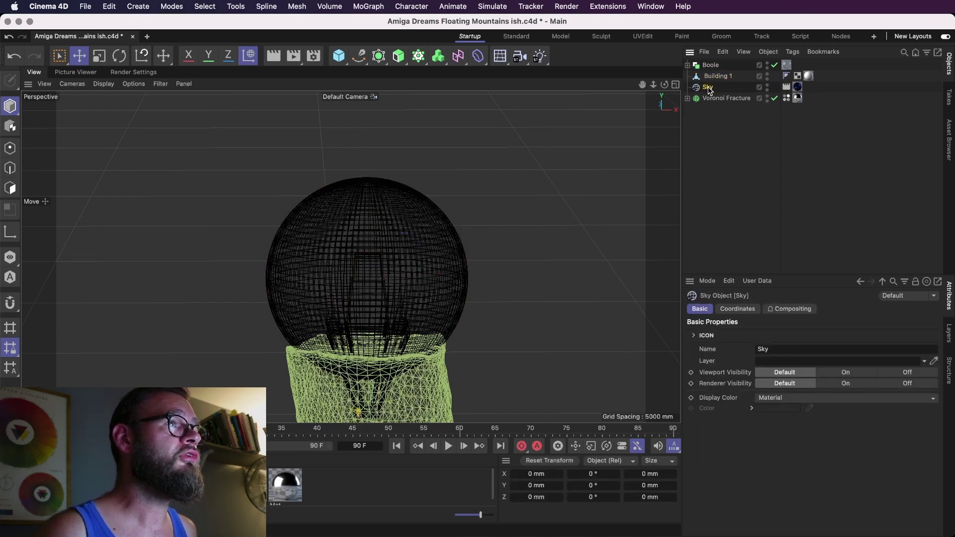
pyautogui.moveTo(708, 88); pyautogui.dragTo(712, 103)
# - Group the Boole, Building 1 and Voronoi Fracture under a null named Community 1 and save the scene
pyautogui.click(724, 87)
pyautogui.keyDown('shift'); pyautogui.click(717, 66); pyautogui.keyUp('shift')
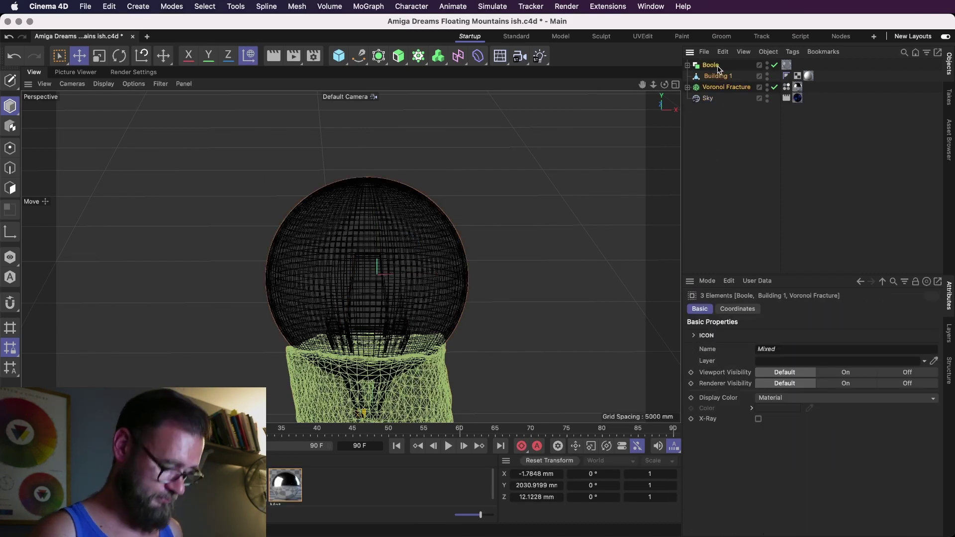
pyautogui.hotkey('alt', 'g')
pyautogui.doubleClick(709, 65)
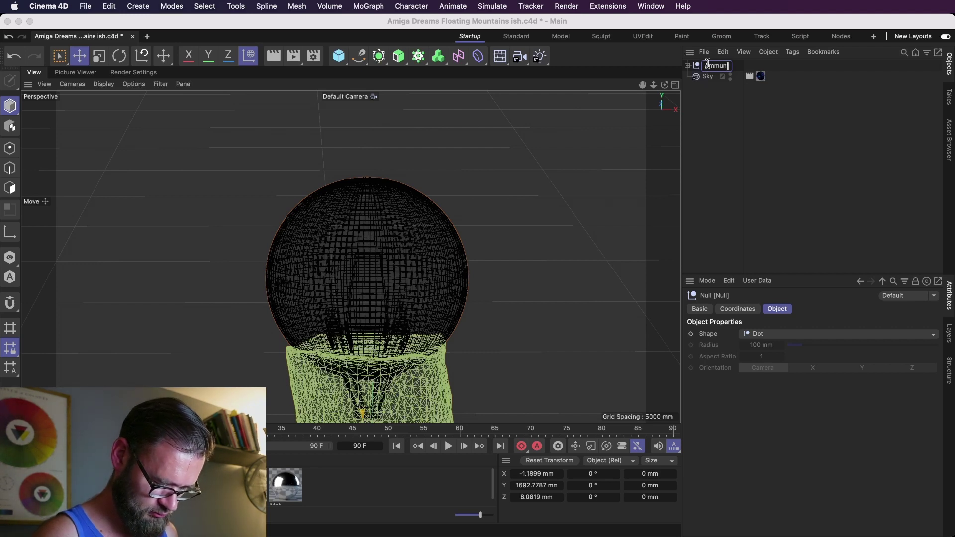
pyautogui.press('Return')
pyautogui.press('super+s')
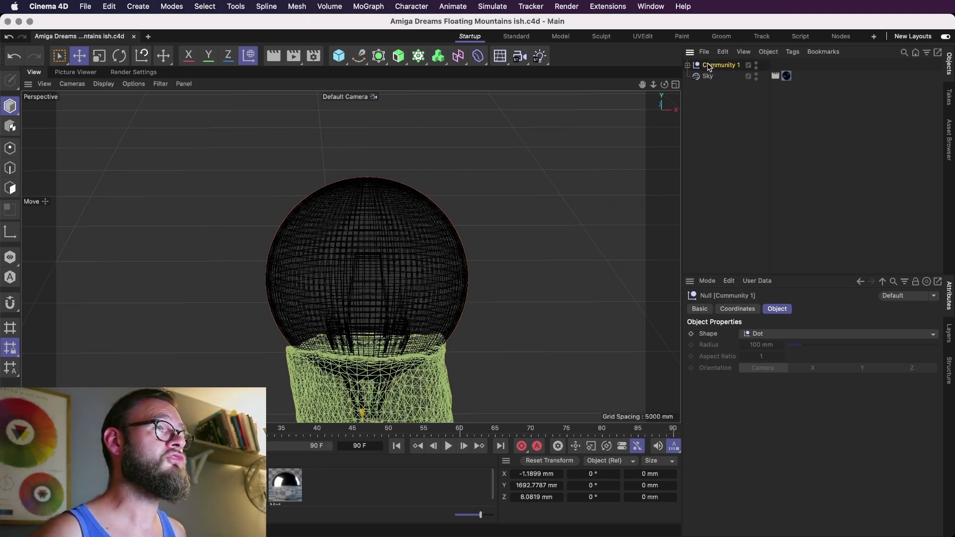
# - Duplicate Community 1 in the top view, placing the copy at about X 1779, Z 4491 mm
pyautogui.middleClick(403, 248)
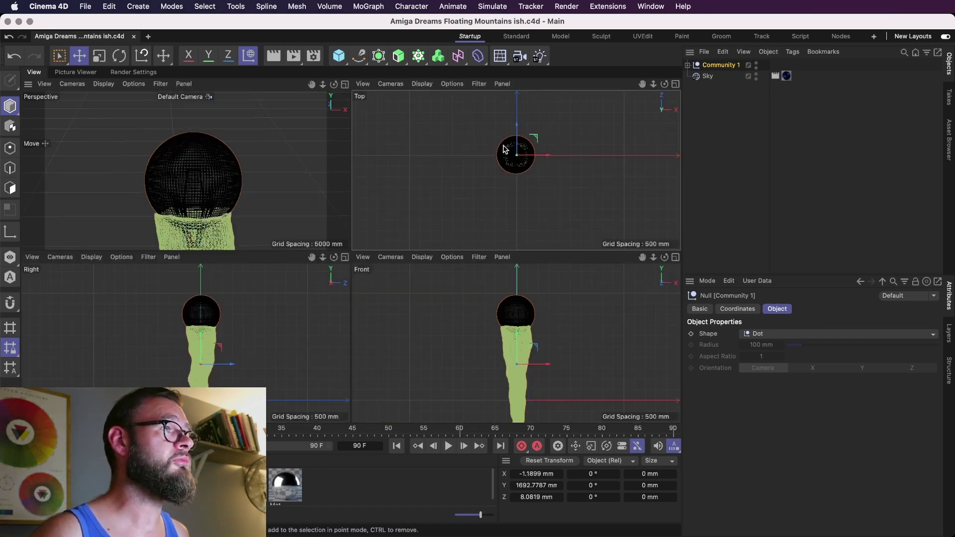
pyautogui.keyDown('ctrl'); pyautogui.moveTo(543, 200); pyautogui.dragTo(575, 104); pyautogui.keyUp('ctrl')
# - Set the render output size to 2000 × 2000 pixels and save the scene
pyautogui.click(314, 56)
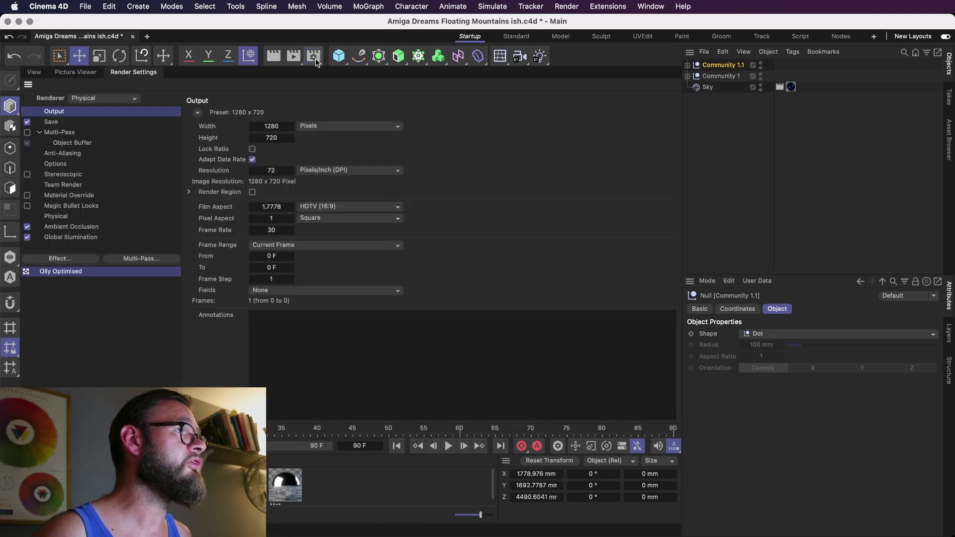
pyautogui.click(275, 127)
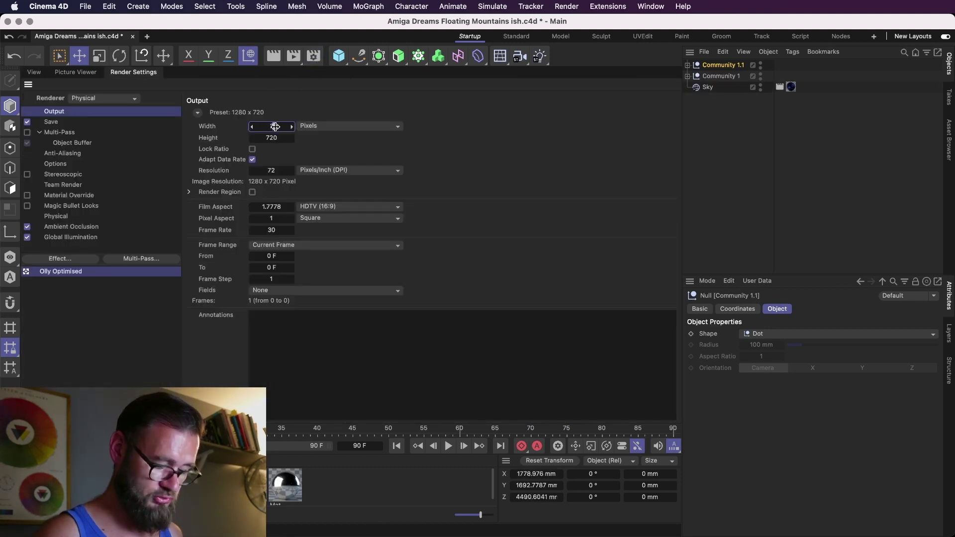
pyautogui.write('2000')
pyautogui.press('Tab')
pyautogui.write('2')
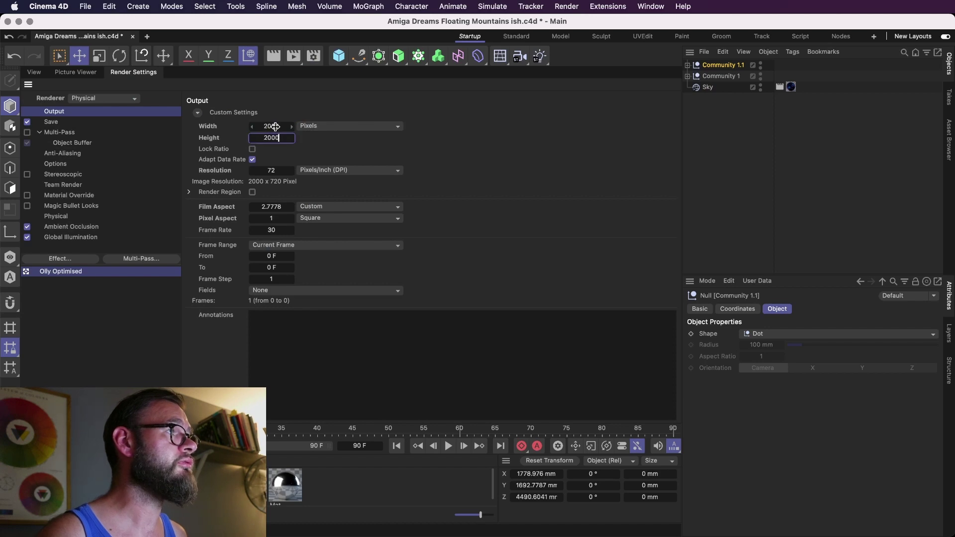
pyautogui.press('Return')
pyautogui.press('super+s')
pyautogui.click(34, 71)
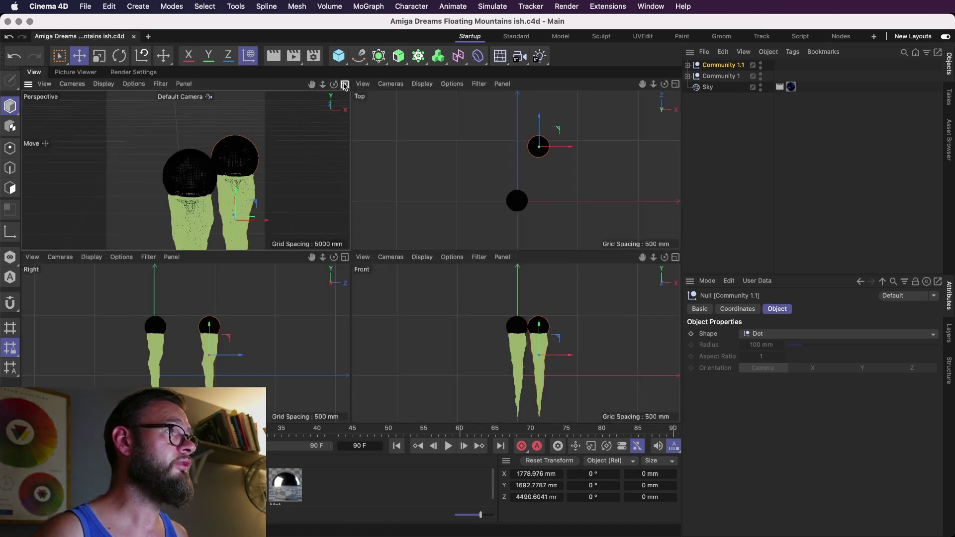
# - Raise the Community 1.1 copy to about Y 2895 mm and rotate its heading to about 40.3°
pyautogui.middleClick(331, 98)
pyautogui.moveTo(381, 189)
pyautogui.keyDown('alt'); pyautogui.mouseDown()
pyautogui.moveTo(387, 183)
pyautogui.moveTo(387, 207)
pyautogui.mouseUp(); pyautogui.keyUp('alt')
pyautogui.keyDown('alt'); pyautogui.moveTo(387, 206); pyautogui.dragTo(384, 254, button='middle'); pyautogui.keyUp('alt')
pyautogui.keyDown('alt'); pyautogui.moveTo(378, 270); pyautogui.dragTo(433, 269, button='right'); pyautogui.keyUp('alt')
pyautogui.keyDown('alt'); pyautogui.moveTo(432, 269); pyautogui.dragTo(419, 242, button='middle'); pyautogui.keyUp('alt')
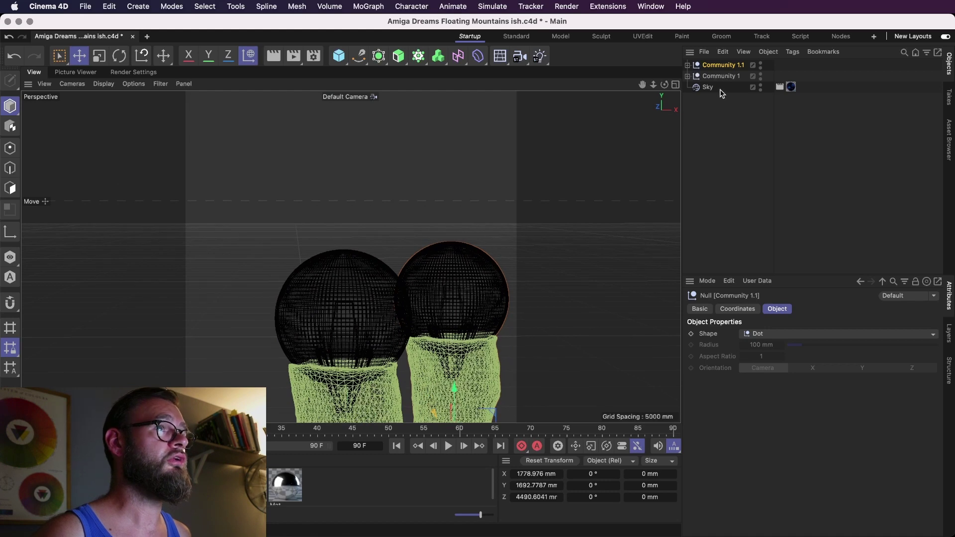
pyautogui.moveTo(454, 387); pyautogui.dragTo(451, 309)
pyautogui.press('r')
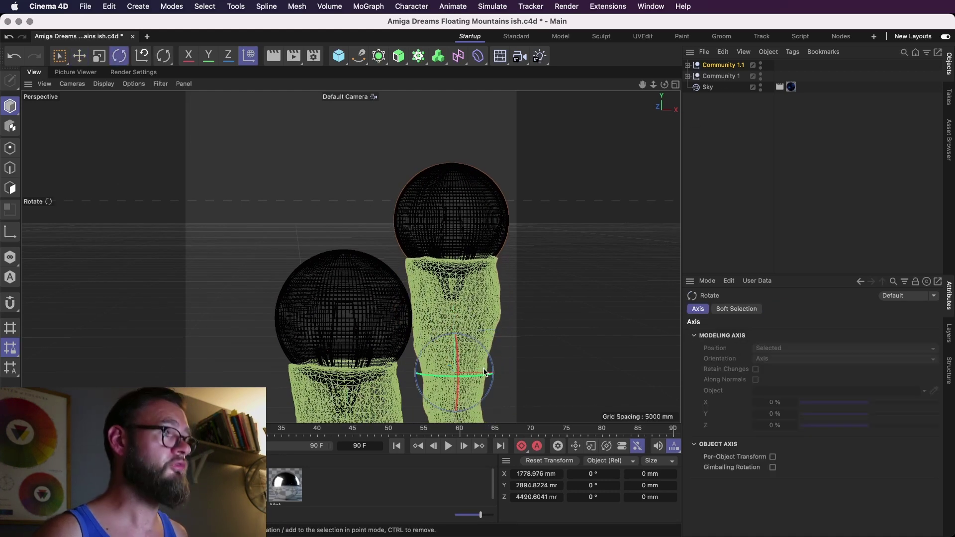
pyautogui.moveTo(485, 374); pyautogui.dragTo(527, 372)
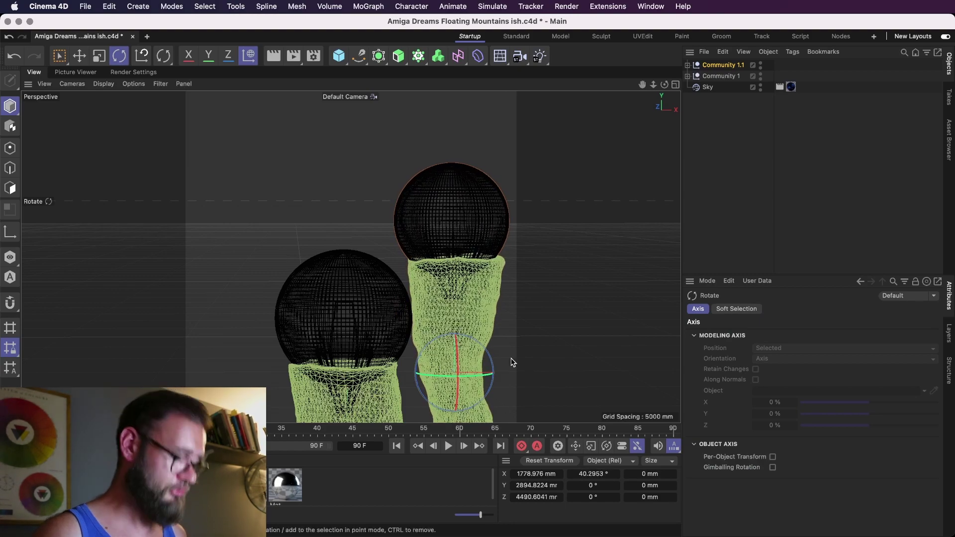
# - Reposition Community 1.1 to about X 1854 mm and Y 2534 mm beside the first community
pyautogui.press('e')
pyautogui.moveTo(497, 338); pyautogui.dragTo(501, 337)
pyautogui.keyDown('alt'); pyautogui.moveTo(471, 321); pyautogui.dragTo(467, 309, button='middle'); pyautogui.keyUp('alt')
pyautogui.moveTo(492, 325); pyautogui.dragTo(496, 347)
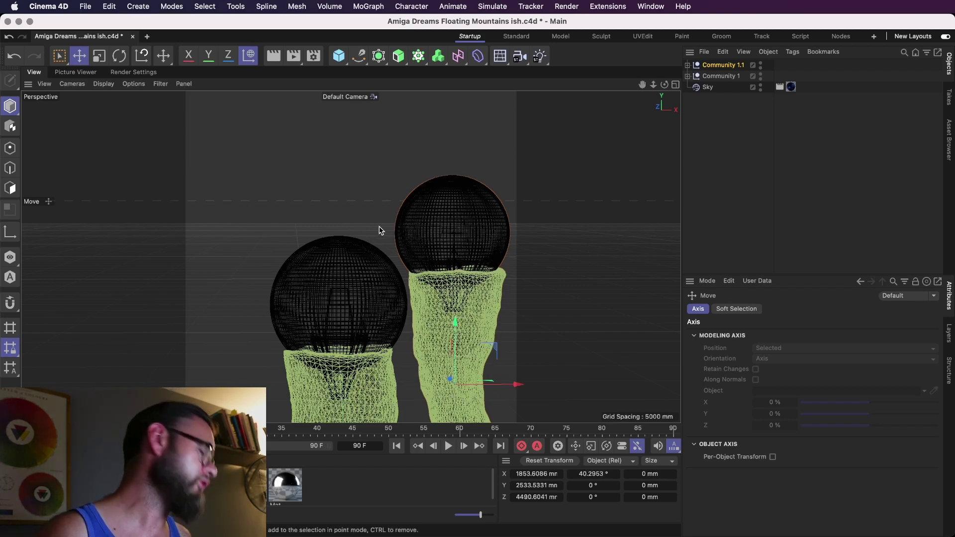
# - Lower Community 1.1 to about X 1798 mm and Y 1940 mm, save the scene, and preview it with the interactive render region
pyautogui.moveTo(494, 350); pyautogui.dragTo(492, 388)
pyautogui.press('super+s')
pyautogui.hotkey('alt', 'r')
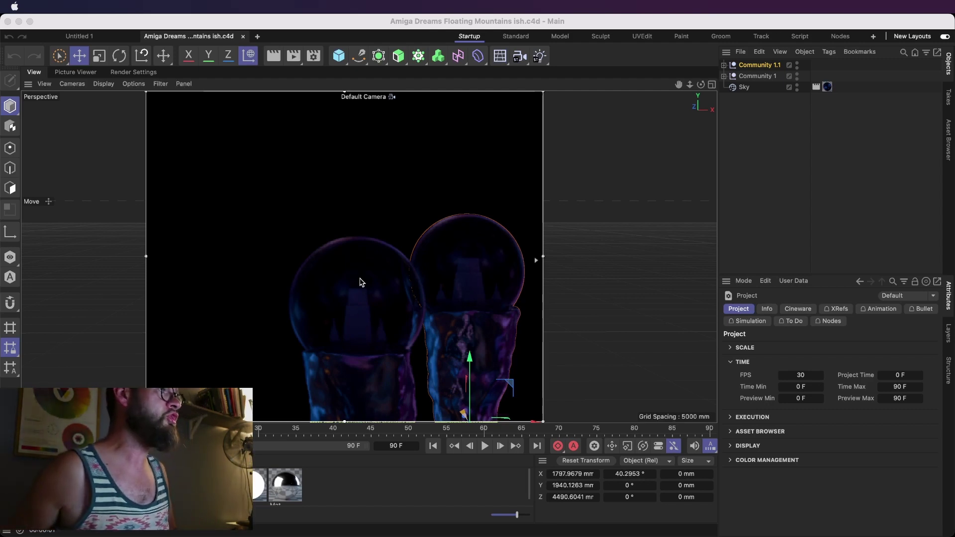
# - Turn off the interactive render region and switch the perspective view from wireframe to Gouraud shading
pyautogui.click(426, 83)
pyautogui.hotkey('alt', 'r')
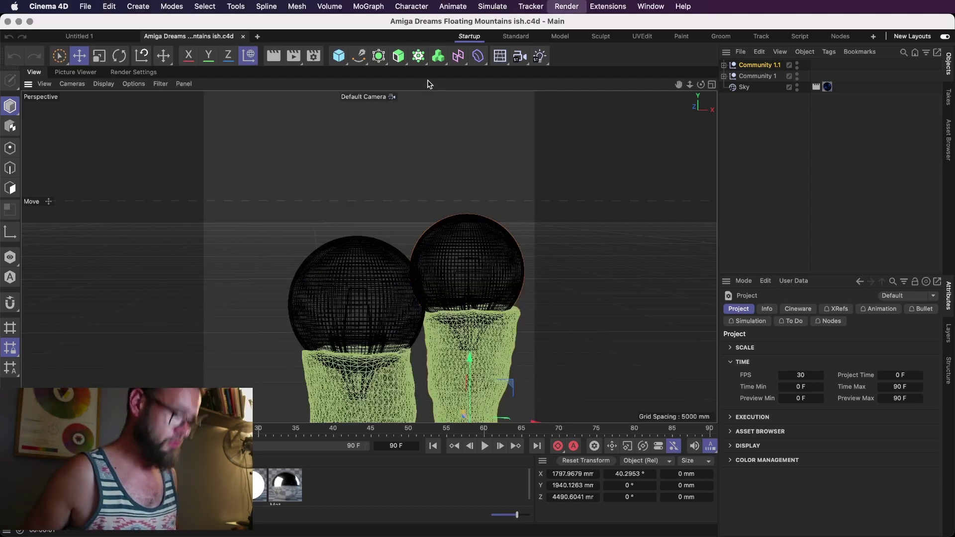
pyautogui.press('m')
pyautogui.press('a')
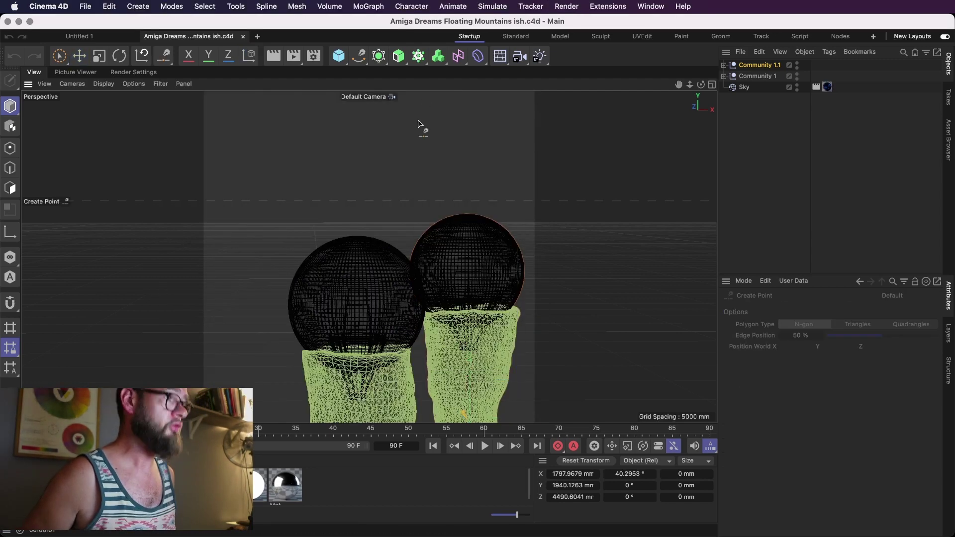
pyautogui.press('n')
pyautogui.press('a')
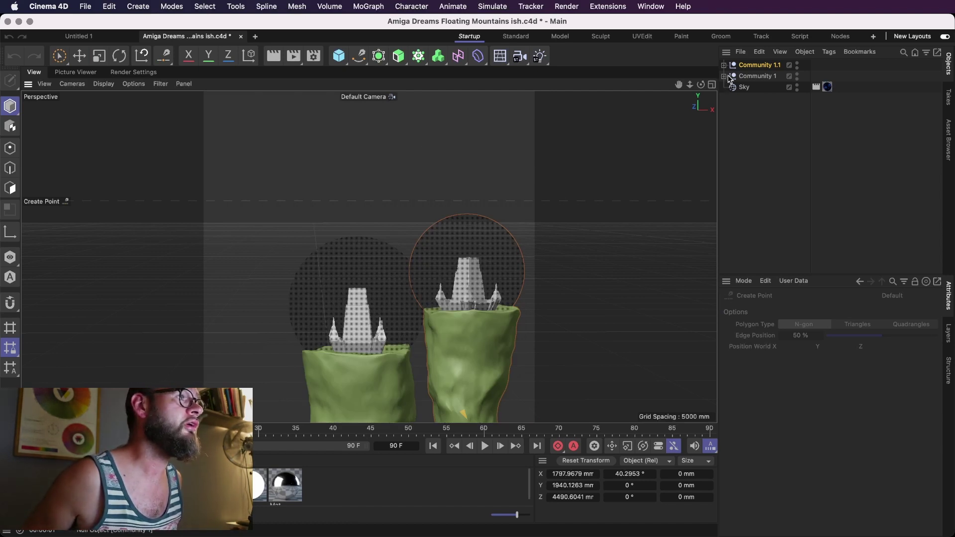
# - Rename the Community 1.1 group to Community 2 and save the scene
pyautogui.doubleClick(770, 67)
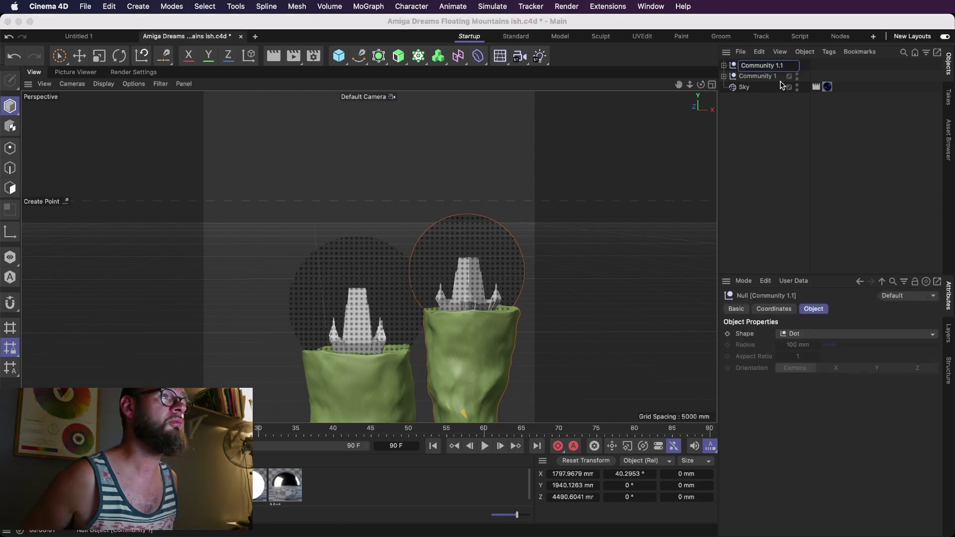
pyautogui.press('BackSpace')
pyautogui.press('BackSpace')
pyautogui.press('BackSpace')
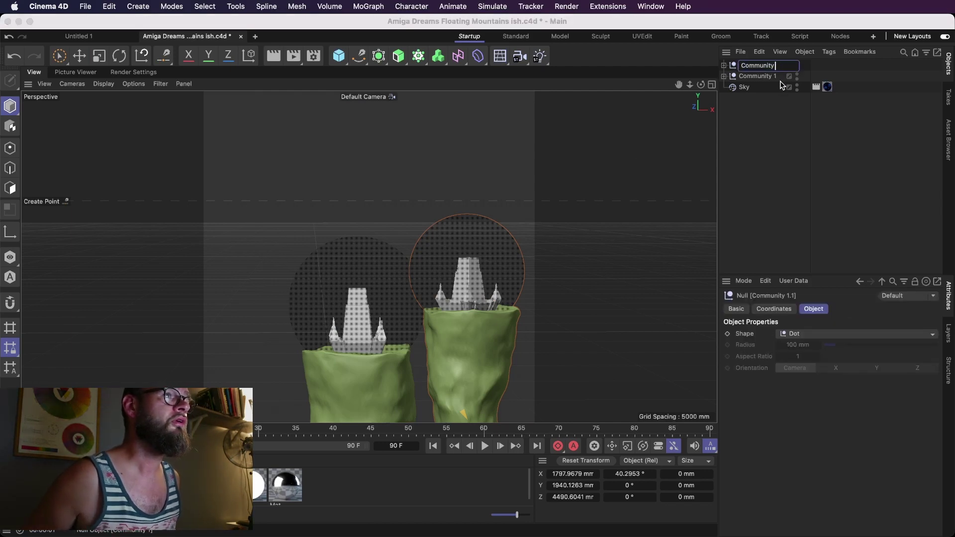
pyautogui.write('2')
pyautogui.press('Return')
pyautogui.press('super+s')
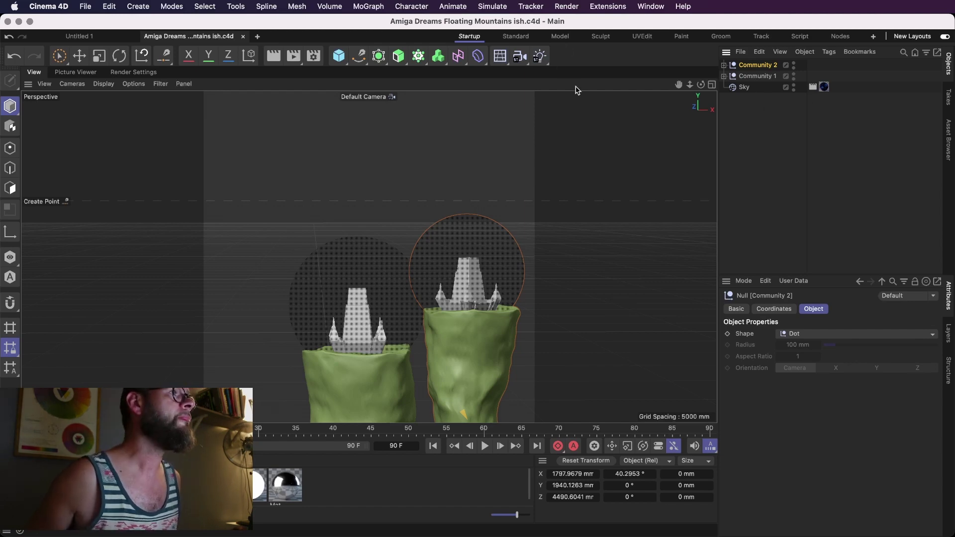
# - Expand the Community 2 group, select its Boole object, and frame the dome closely in the perspective view
pyautogui.press('h')
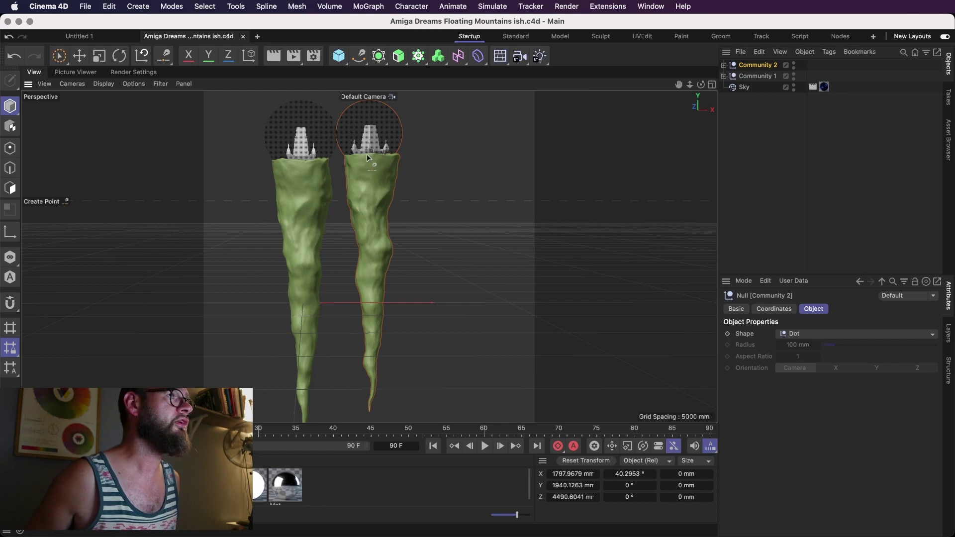
pyautogui.keyDown('alt'); pyautogui.moveTo(367, 155); pyautogui.dragTo(374, 334, button='middle'); pyautogui.keyUp('alt')
pyautogui.scroll(1, 374, 379)
pyautogui.click(724, 65)
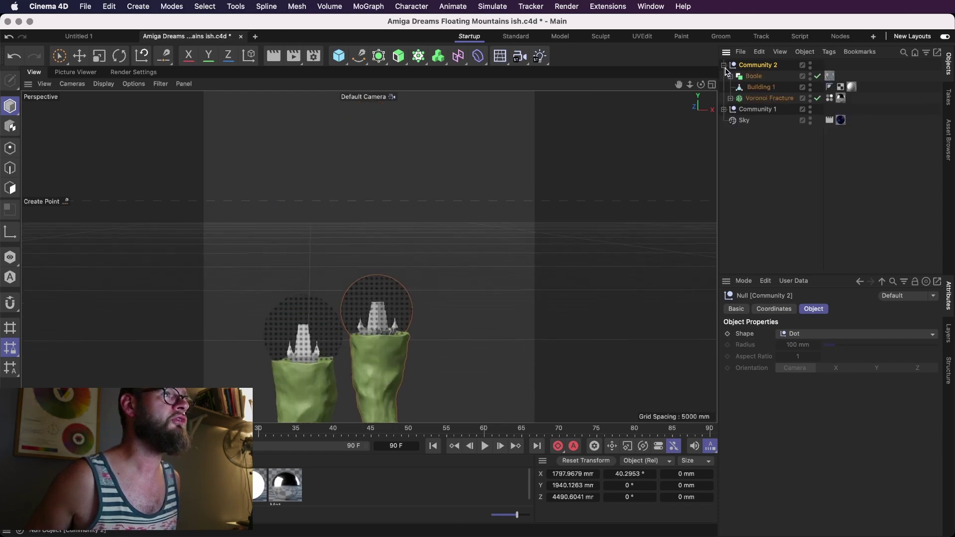
pyautogui.click(755, 77)
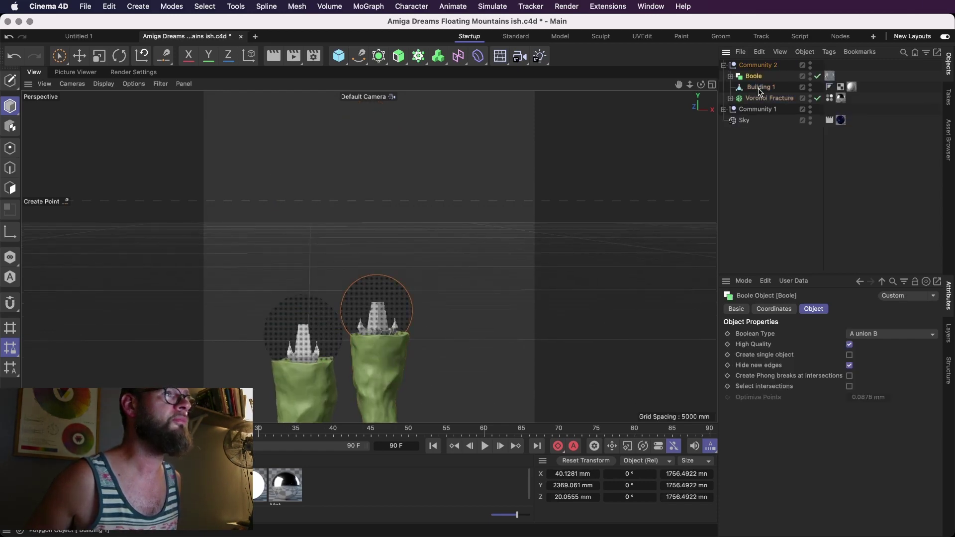
pyautogui.press('o')
pyautogui.keyDown('alt'); pyautogui.moveTo(387, 211); pyautogui.dragTo(430, 201, button='middle'); pyautogui.keyUp('alt')
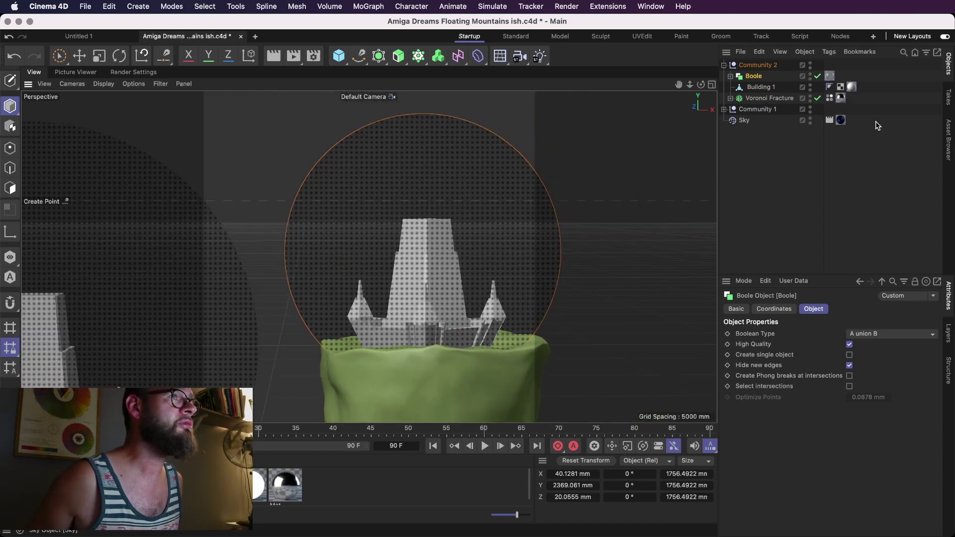
# - Open the Asset Browser and start a search across all assets
pyautogui.click(945, 140)
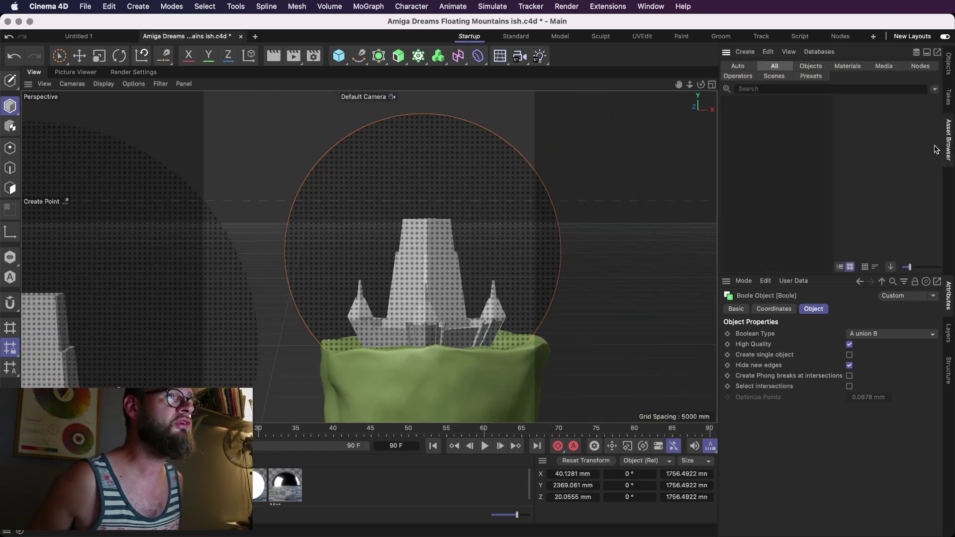
pyautogui.click(808, 89)
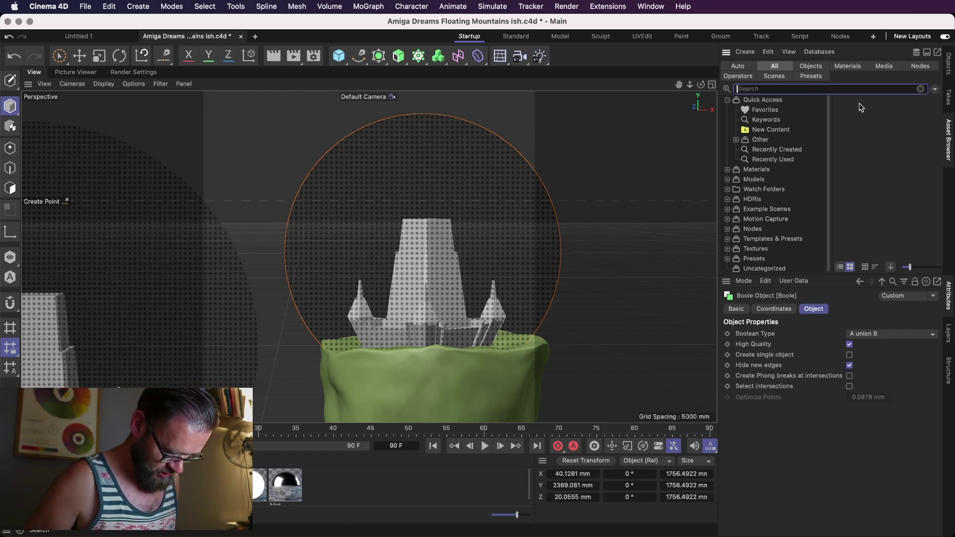
# - Search the asset library for "city" and add the City model to the scene
pyautogui.write('building')
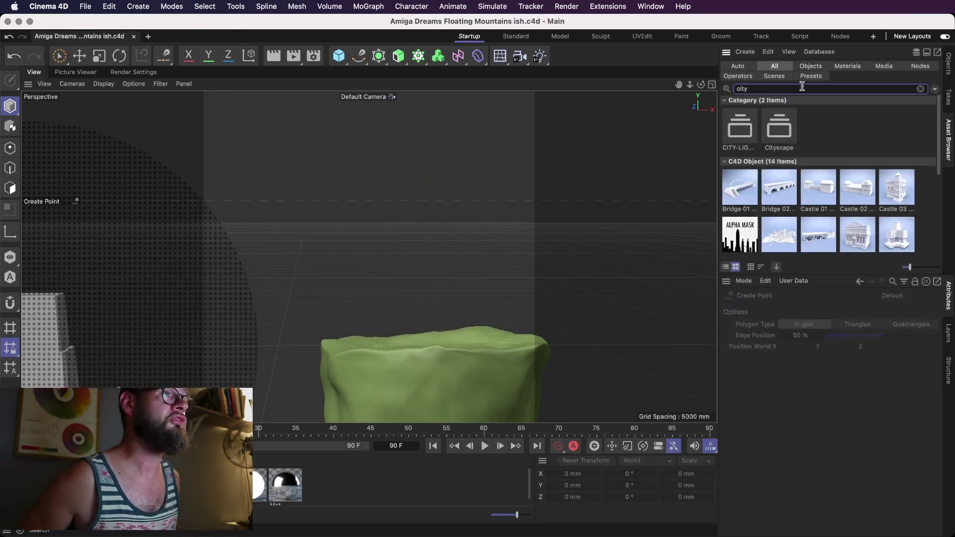
pyautogui.scroll(-3, 785, 189)
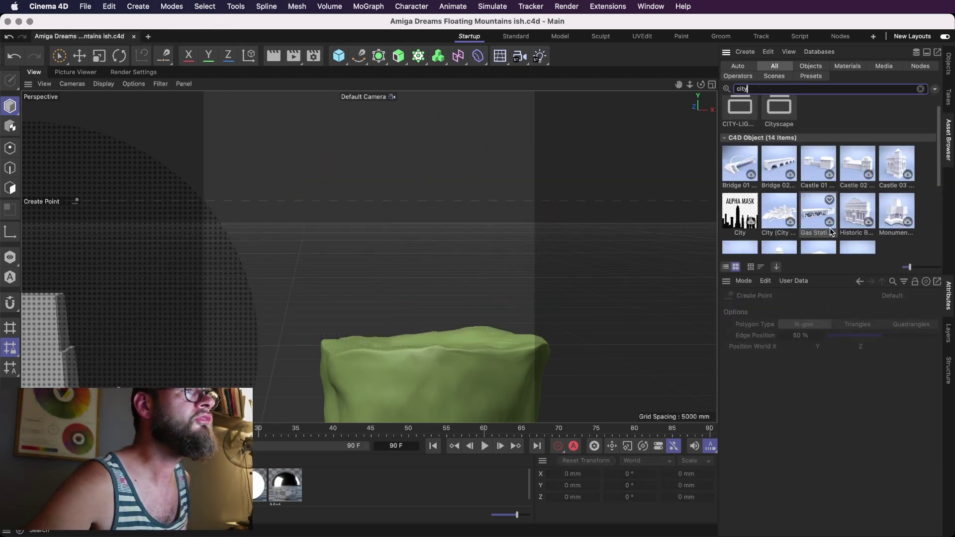
pyautogui.doubleClick(784, 189)
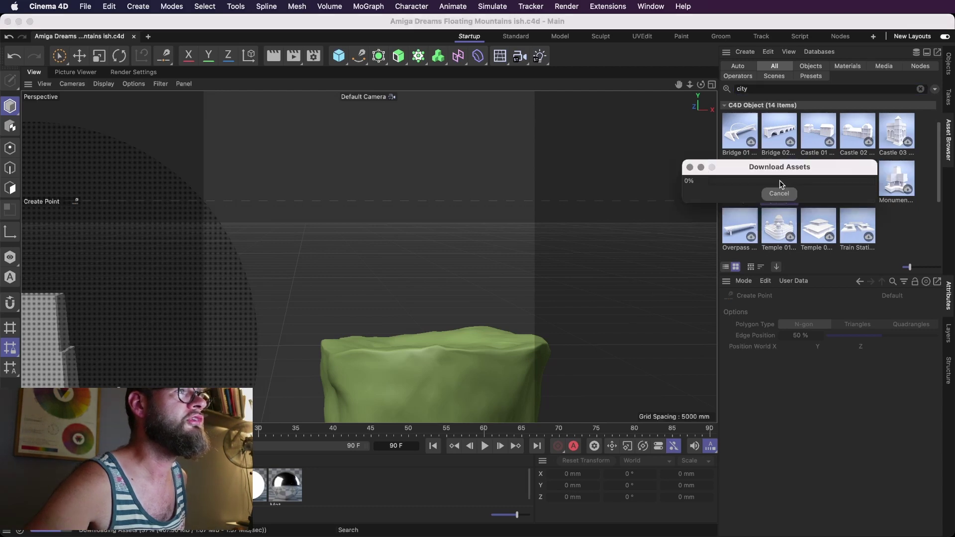
# - Scale the city model down uniformly until its footprint is close to the width of the floating mountains
pyautogui.press('t')
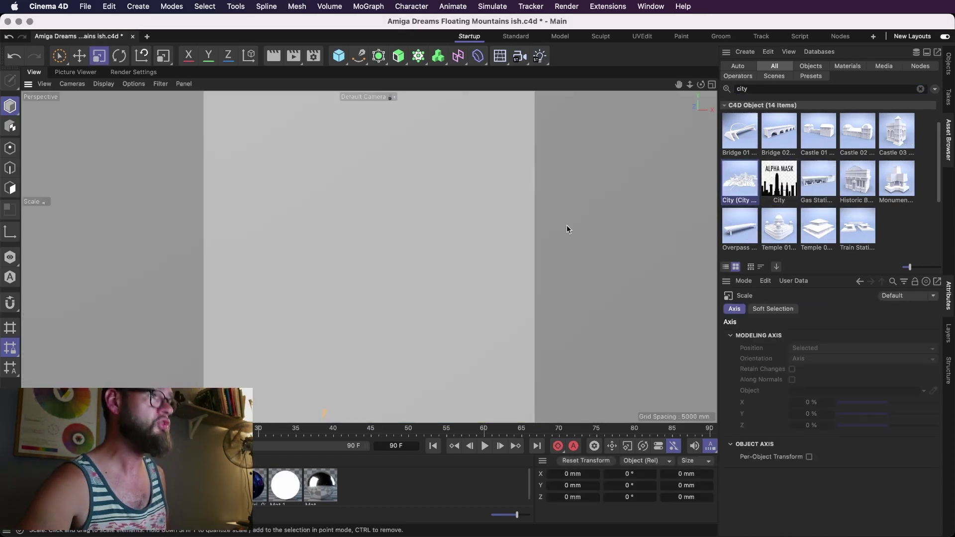
pyautogui.middleClick(567, 228)
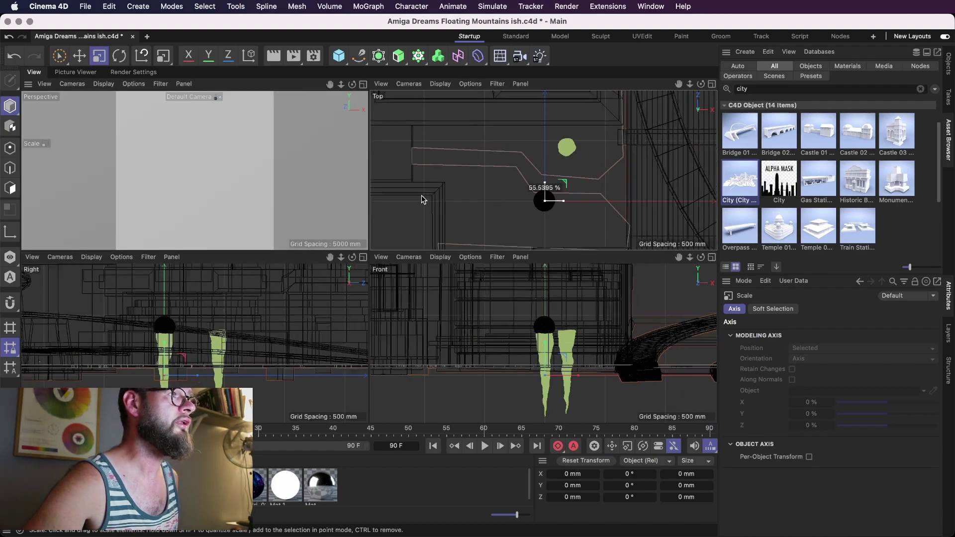
pyautogui.moveTo(547, 192); pyautogui.dragTo(546, 199)
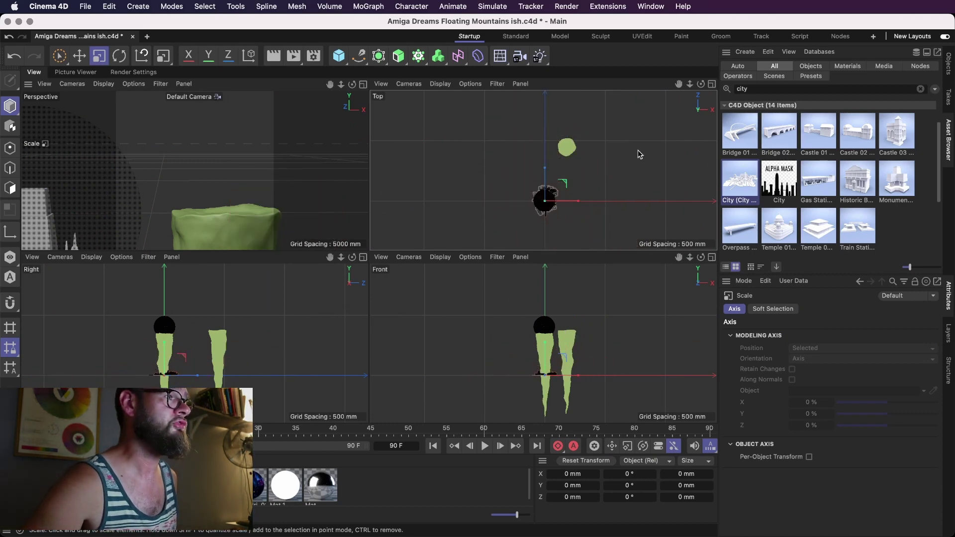
# - Move the city up beside the castle mountain's top, to about X 1551 mm, Y 3977 mm, Z 514 mm
pyautogui.press('e')
pyautogui.moveTo(568, 359); pyautogui.dragTo(586, 314)
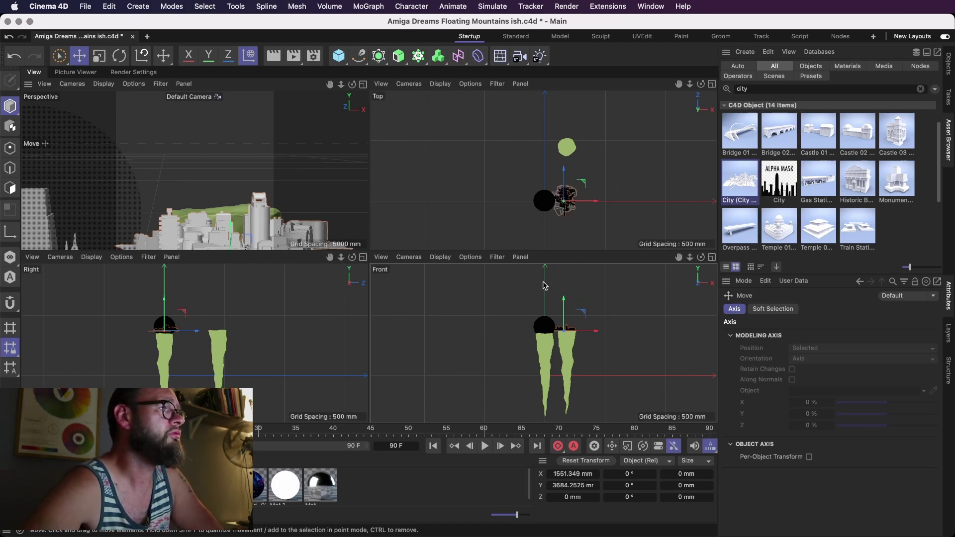
pyautogui.click(363, 84)
pyautogui.moveTo(444, 371); pyautogui.dragTo(597, 324)
pyautogui.scroll(-3, 597, 322)
pyautogui.keyDown('alt'); pyautogui.moveTo(592, 304); pyautogui.dragTo(479, 288, button='middle'); pyautogui.keyUp('alt')
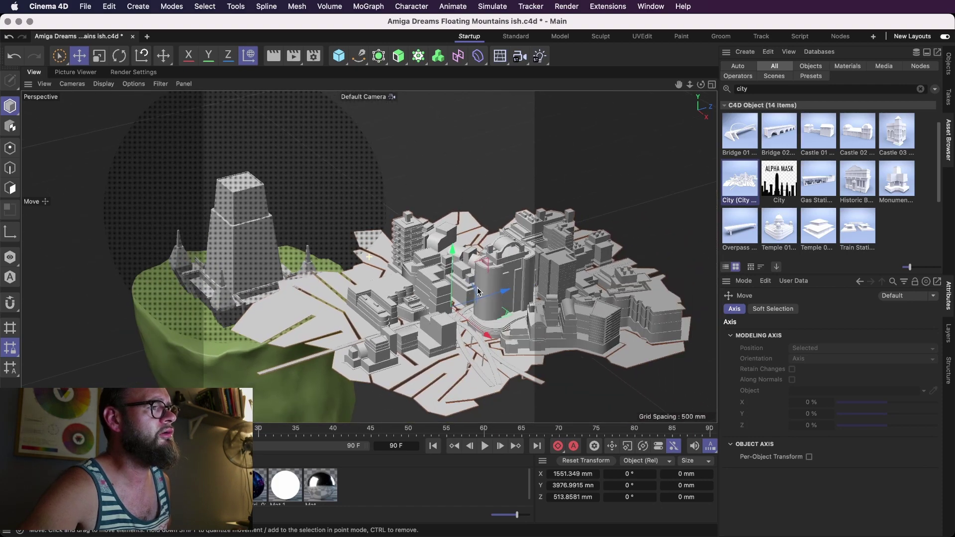
pyautogui.keyDown('alt'); pyautogui.moveTo(458, 319); pyautogui.dragTo(474, 319); pyautogui.keyUp('alt')
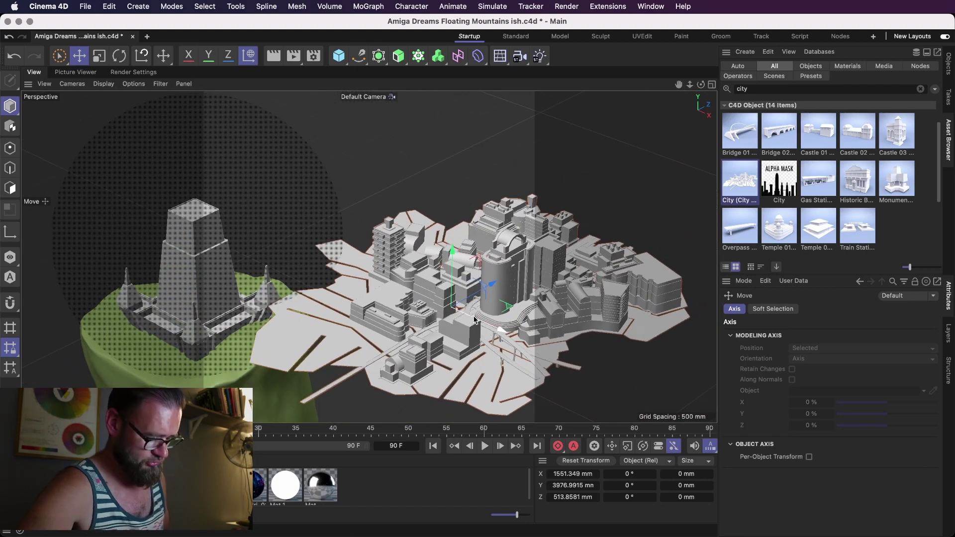
# - Shrink the city further and place it on the second mountain's top, at about X 1776 mm, Y 3704 mm, Z 4372 mm
pyautogui.press('t')
pyautogui.moveTo(474, 320); pyautogui.dragTo(176, 332)
pyautogui.keyDown('alt'); pyautogui.moveTo(281, 301); pyautogui.dragTo(220, 317, button='right'); pyautogui.keyUp('alt')
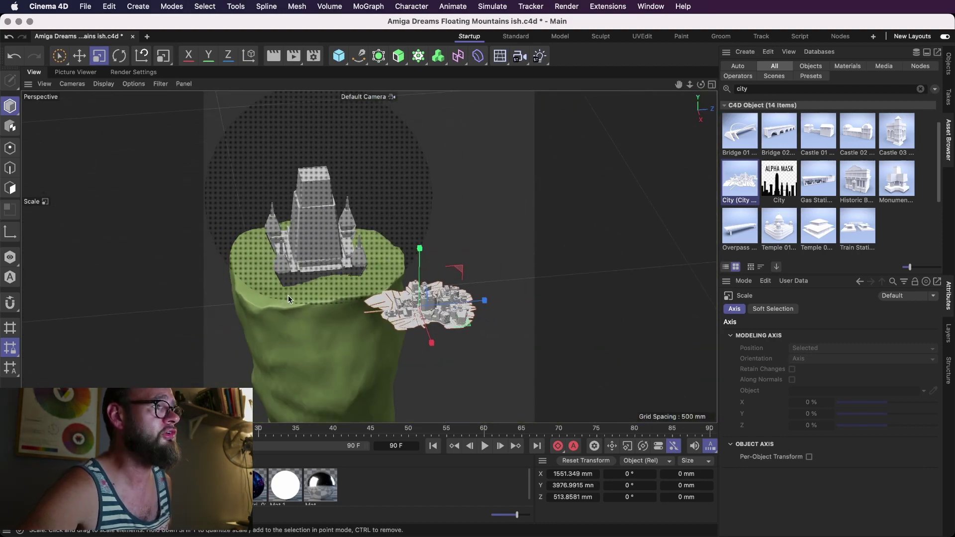
pyautogui.keyDown('alt'); pyautogui.moveTo(287, 295); pyautogui.dragTo(204, 342, button='middle'); pyautogui.keyUp('alt')
pyautogui.press('e')
pyautogui.press('w')
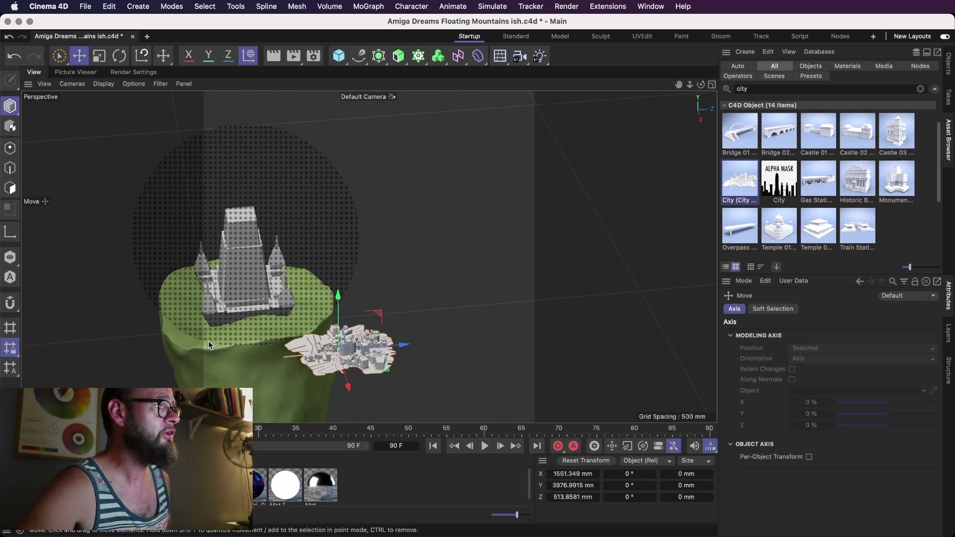
pyautogui.moveTo(393, 373); pyautogui.dragTo(639, 326)
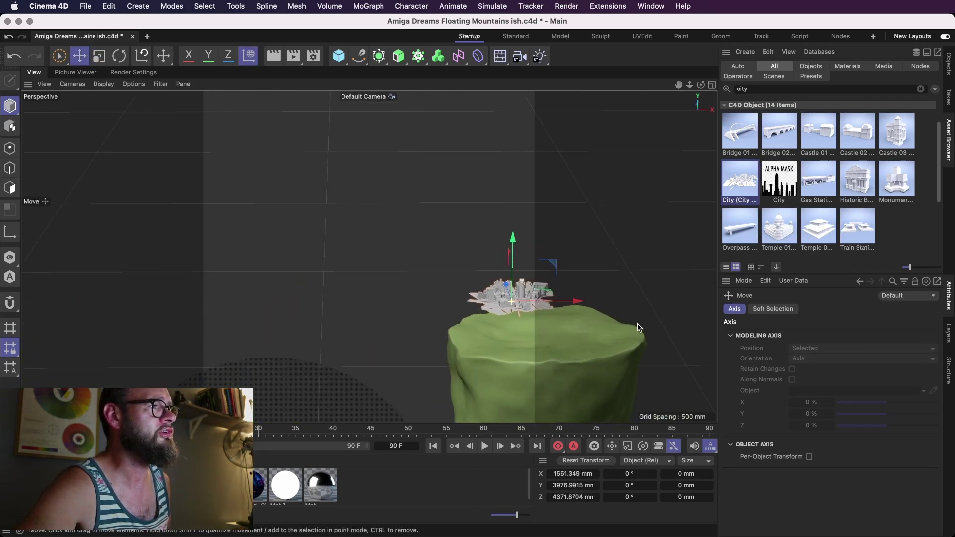
pyautogui.moveTo(555, 264); pyautogui.dragTo(584, 299)
# - Scale the city up until it covers most of the second mountain's flat top without overhanging its edge
pyautogui.press('t')
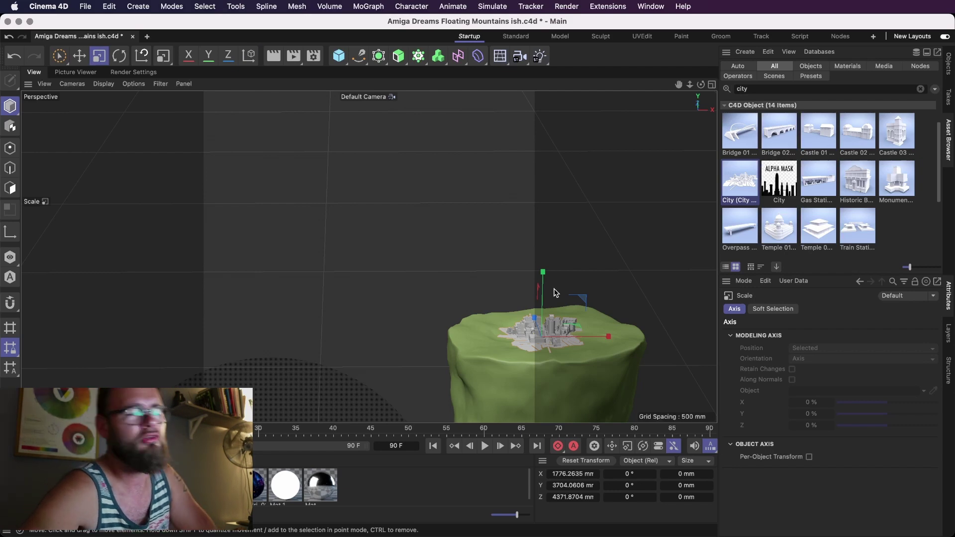
pyautogui.moveTo(398, 273); pyautogui.dragTo(702, 267)
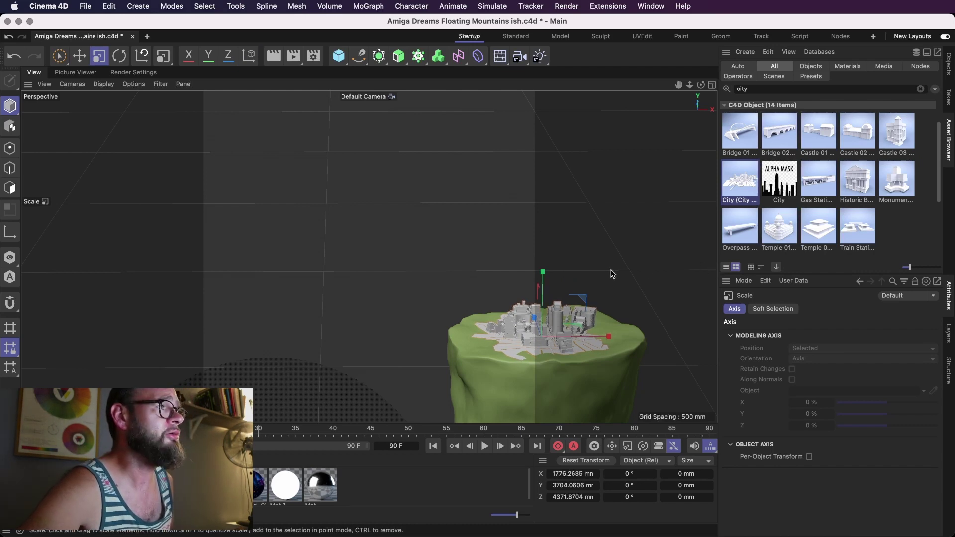
pyautogui.keyDown('alt'); pyautogui.moveTo(611, 270); pyautogui.dragTo(514, 249, button='middle'); pyautogui.keyUp('alt')
pyautogui.keyDown('alt'); pyautogui.moveTo(578, 249); pyautogui.dragTo(393, 323); pyautogui.keyUp('alt')
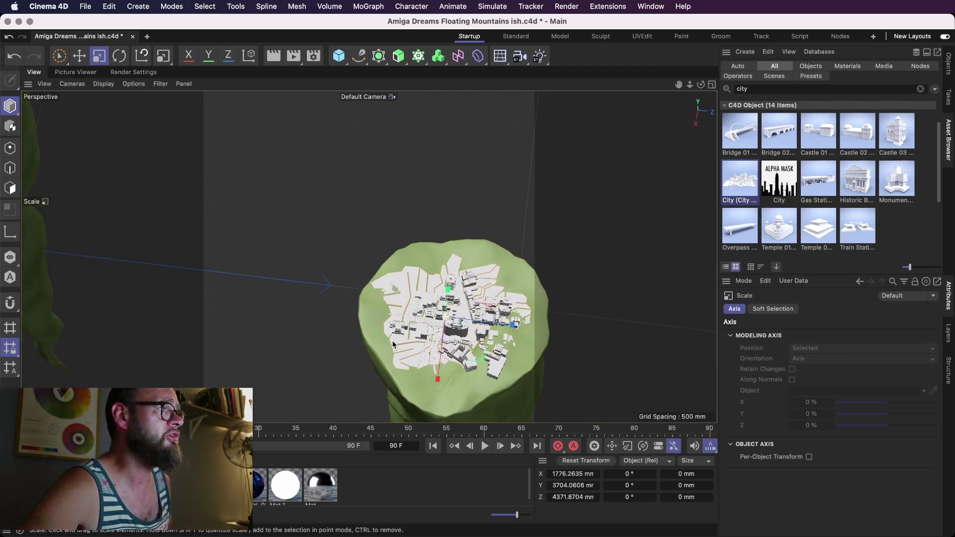
pyautogui.scroll(5, 603, 338)
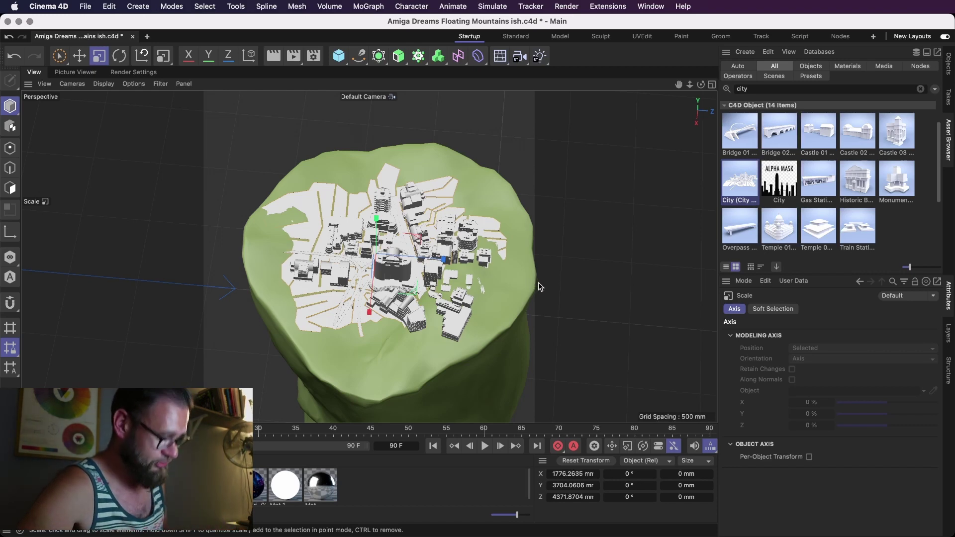
# - Nudge the city on the mountain top to about X 1779 mm, Z 4401 mm and save the project
pyautogui.press('e')
pyautogui.keyDown('alt'); pyautogui.moveTo(484, 284); pyautogui.dragTo(523, 215); pyautogui.keyUp('alt')
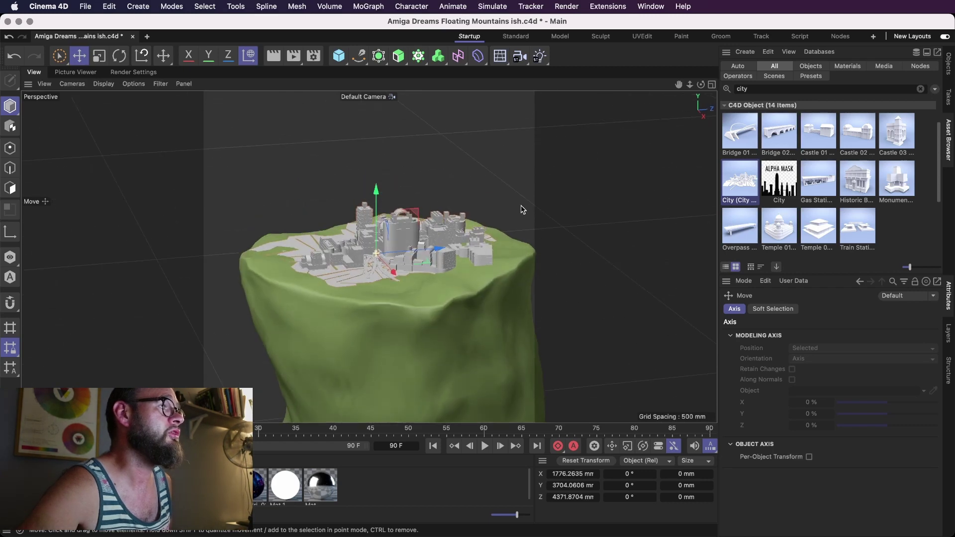
pyautogui.keyDown('alt'); pyautogui.moveTo(431, 255); pyautogui.dragTo(469, 236); pyautogui.keyUp('alt')
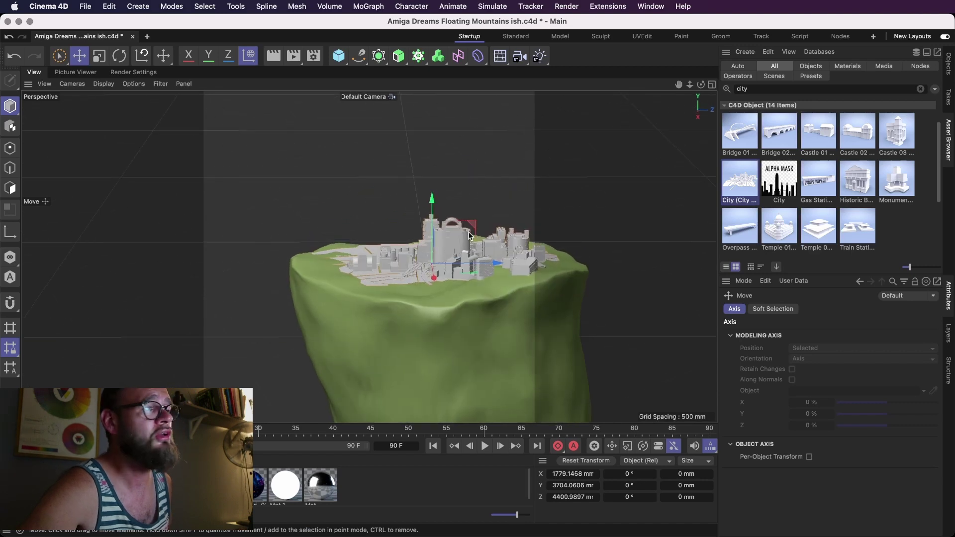
pyautogui.keyDown('alt'); pyautogui.moveTo(404, 259); pyautogui.dragTo(312, 271); pyautogui.keyUp('alt')
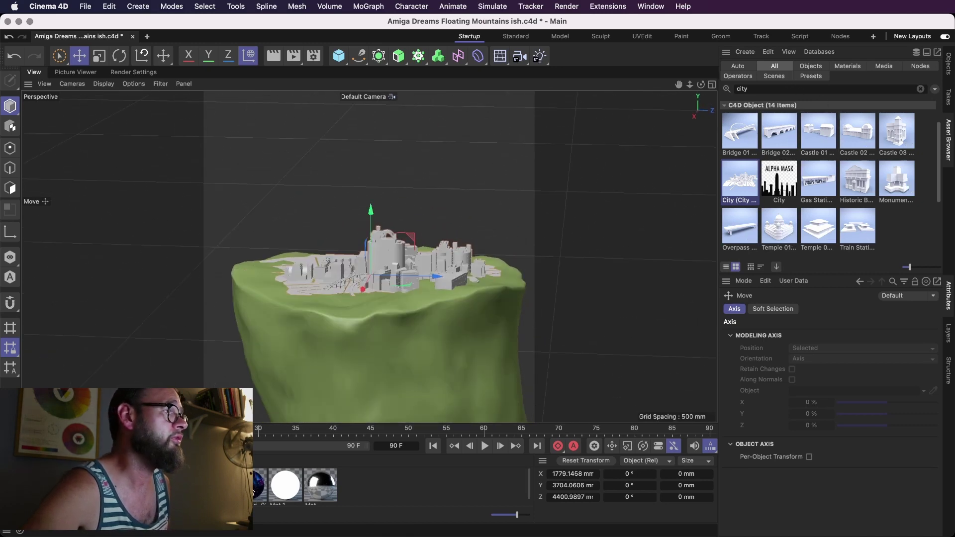
pyautogui.press('super+s')
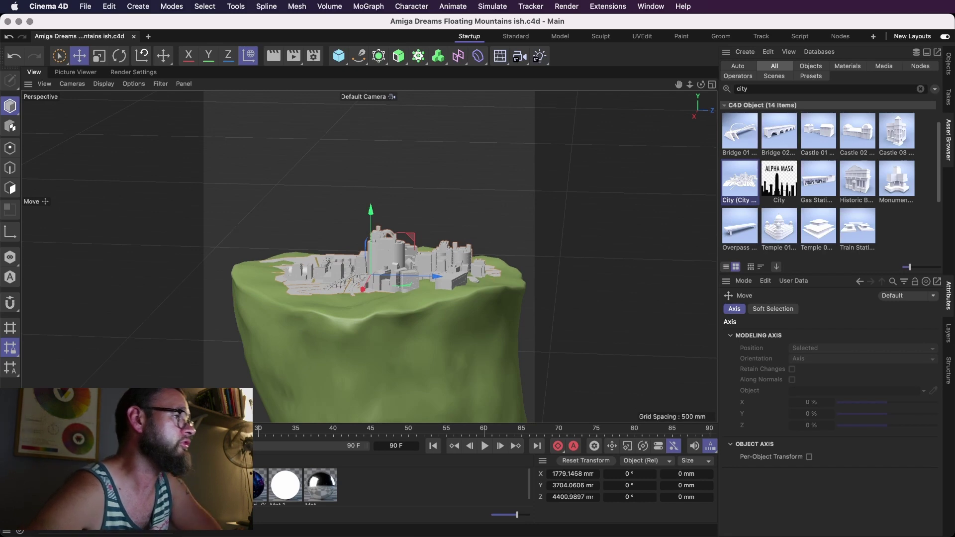
# - Create a new material, open it for editing and enable its Luminance channel, keeping Color enabled
pyautogui.doubleClick(408, 487)
pyautogui.doubleClick(44, 481)
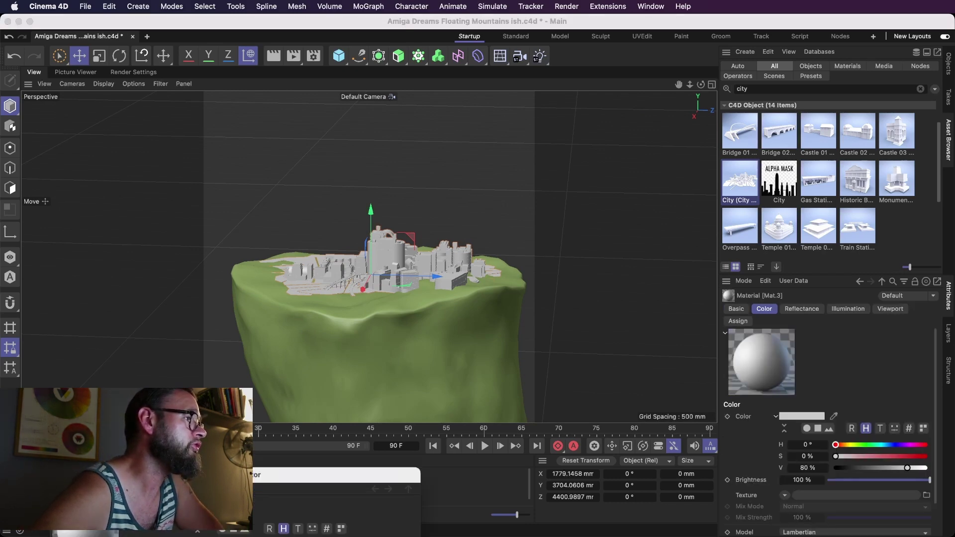
pyautogui.moveTo(106, 477); pyautogui.dragTo(389, 94)
pyautogui.click(396, 237)
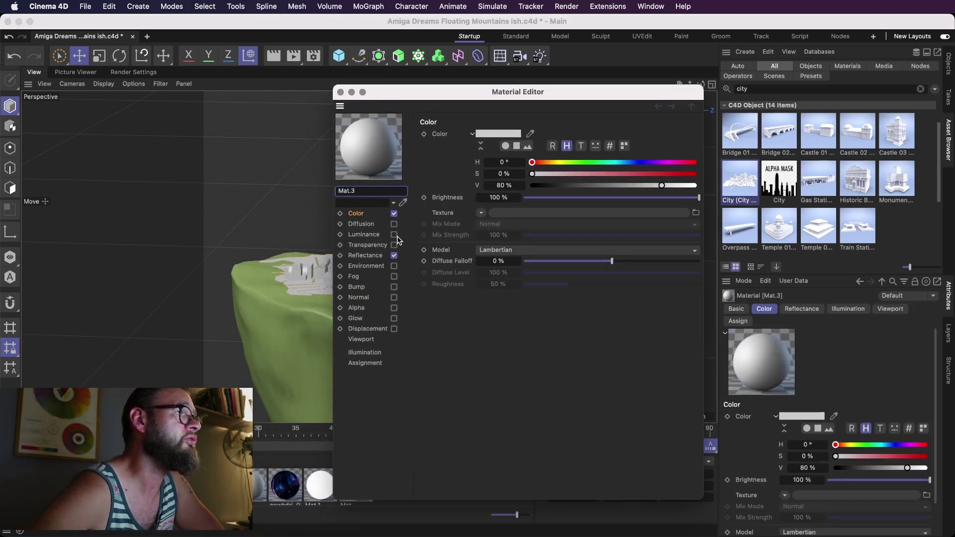
pyautogui.click(395, 236)
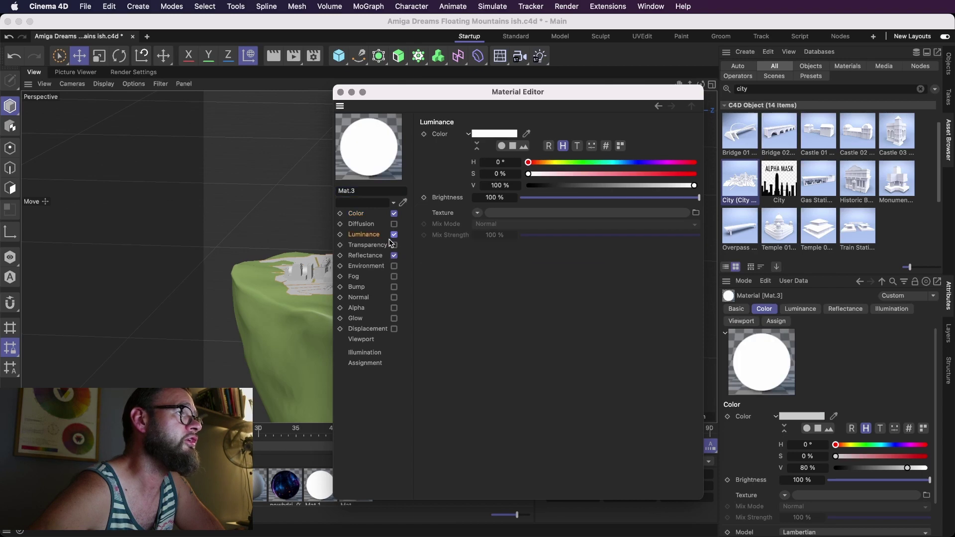
pyautogui.click(397, 214)
pyautogui.click(395, 215)
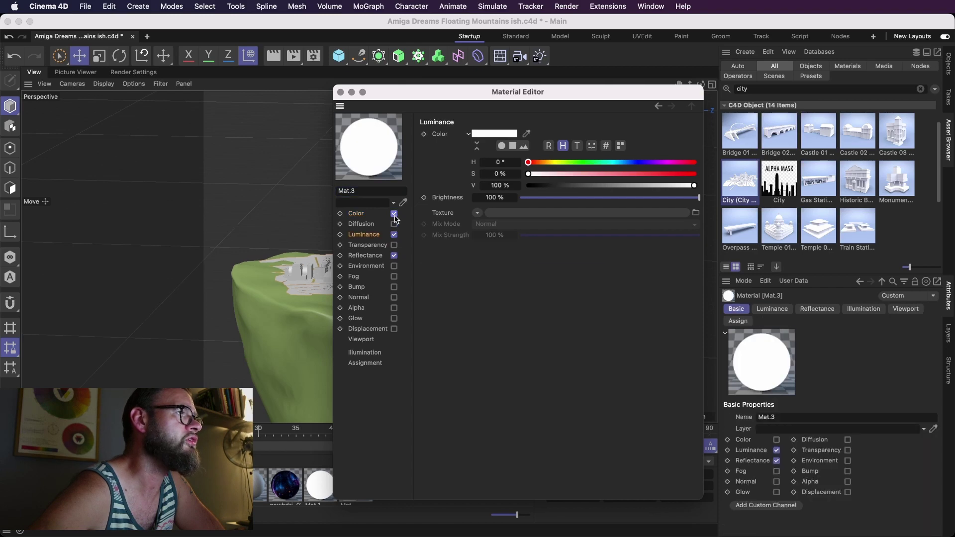
# - Set the new material's luminance color to magenta with hue 302°, saturation 100 % and value 100 %
pyautogui.click(371, 234)
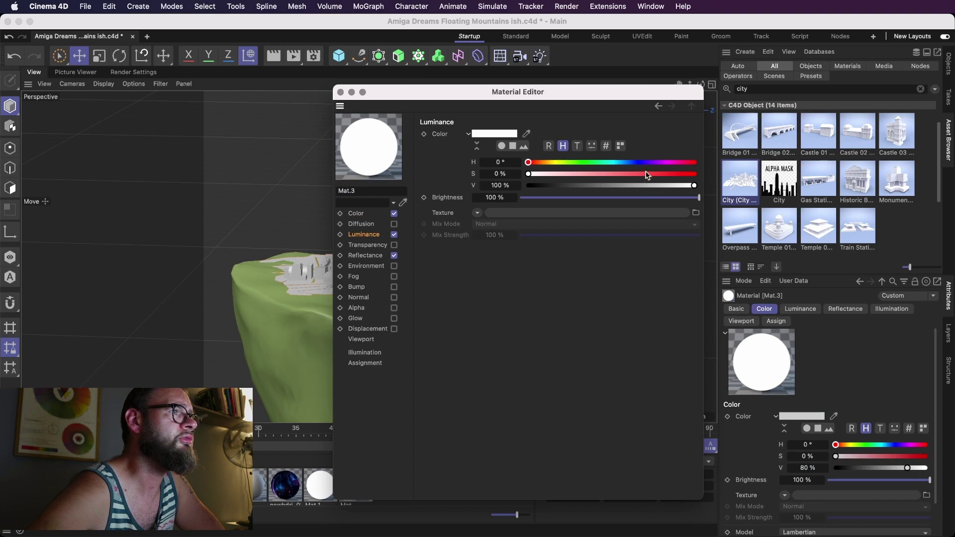
pyautogui.click(667, 162)
pyautogui.moveTo(669, 174); pyautogui.dragTo(707, 175)
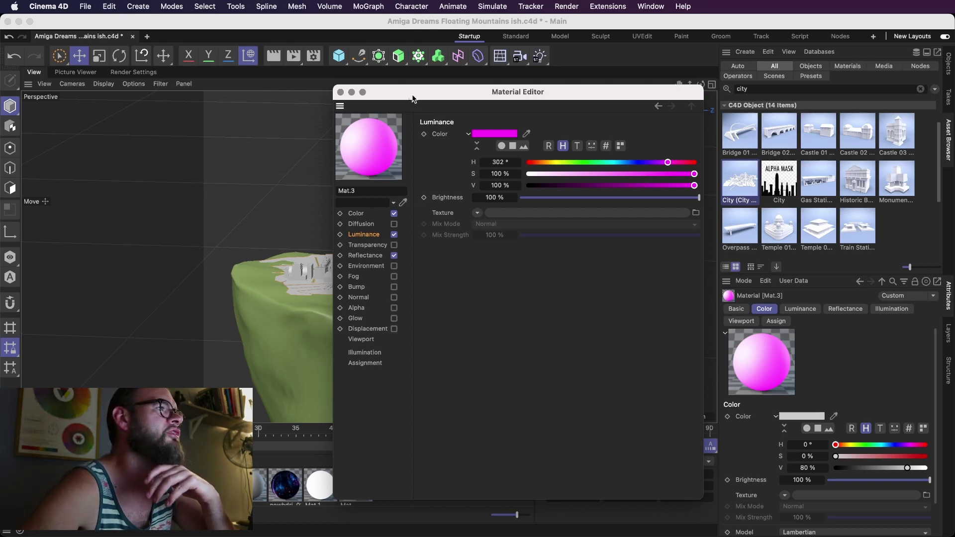
# - Copy the magenta luminance color into the same material's Color channel
pyautogui.moveTo(412, 98); pyautogui.dragTo(560, 77)
pyautogui.click(541, 191)
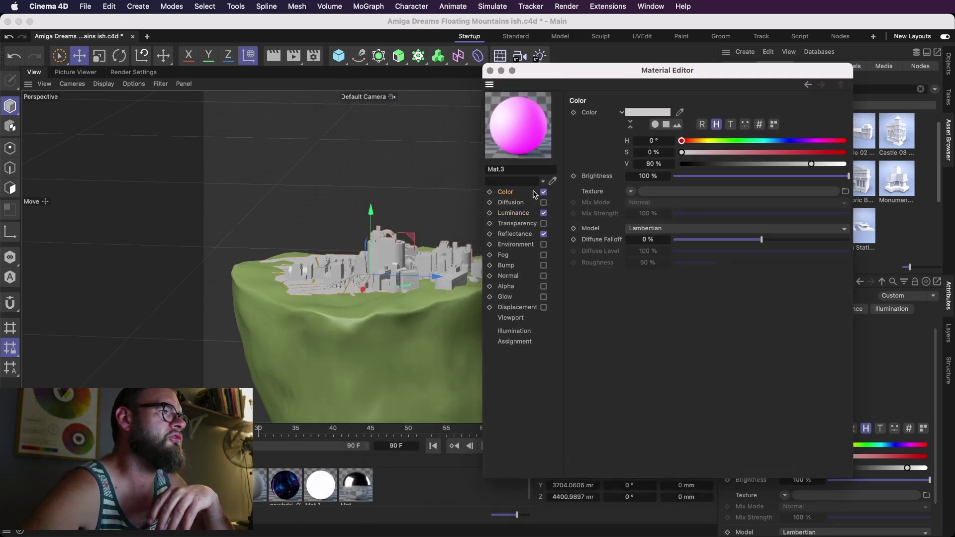
pyautogui.click(514, 212)
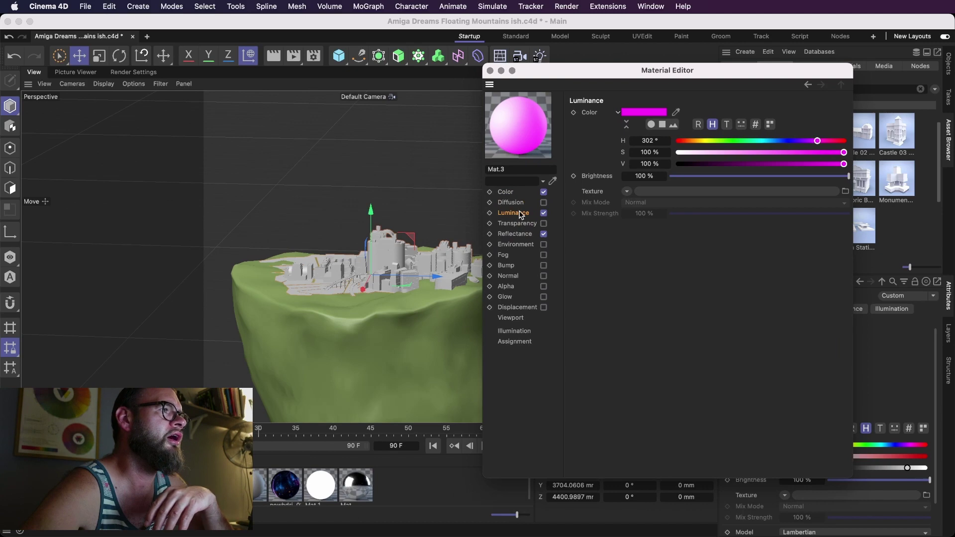
pyautogui.rightClick(593, 115)
pyautogui.click(627, 176)
pyautogui.click(508, 192)
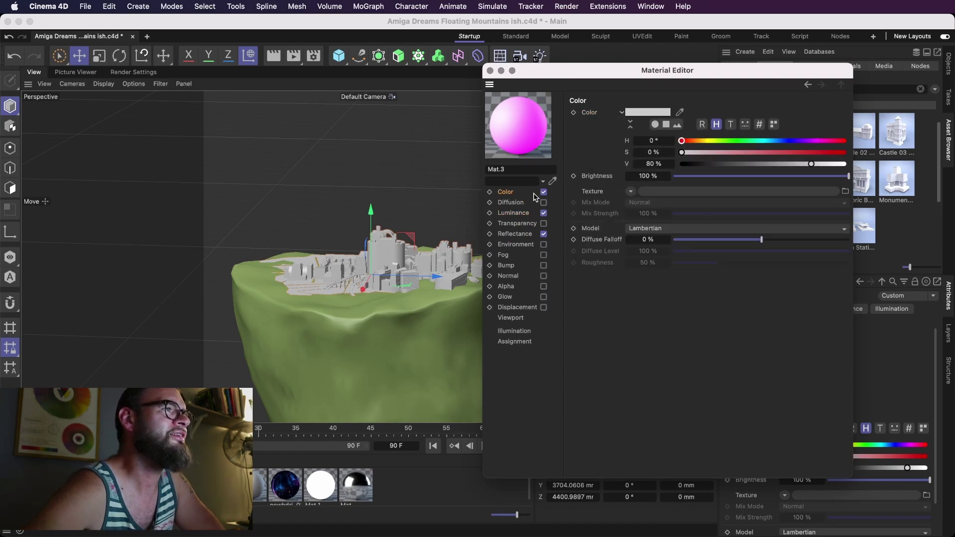
pyautogui.rightClick(593, 117)
pyautogui.click(620, 187)
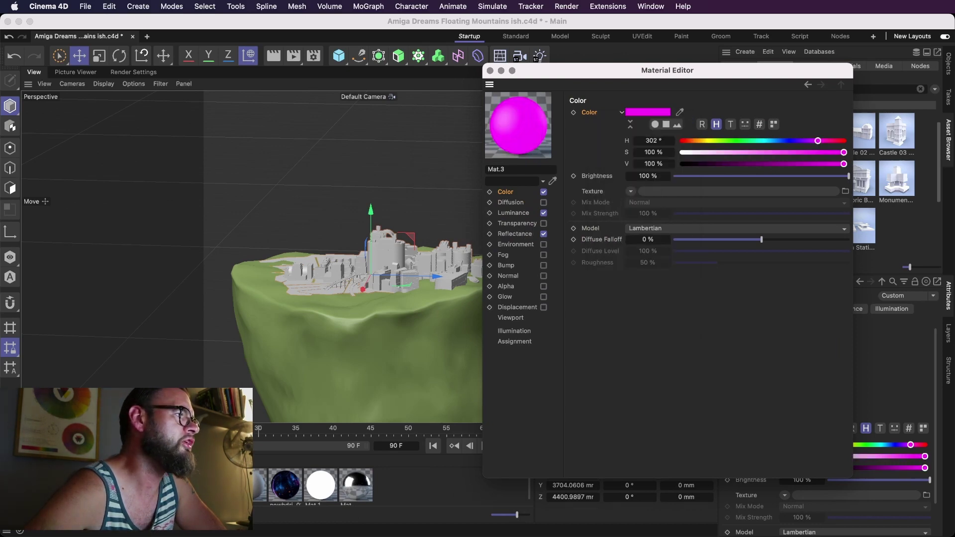
# - Try the magenta material on the city's round central building and undo the assignment
pyautogui.moveTo(285, 485); pyautogui.dragTo(391, 248)
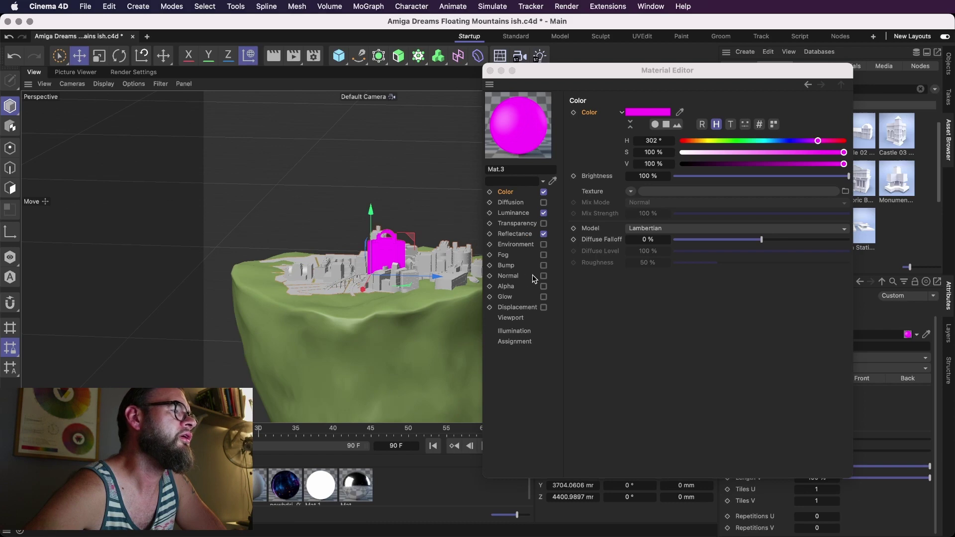
pyautogui.press('super+z')
# - Replace the material on the whole City object with the magenta Mat.3
pyautogui.click(524, 75)
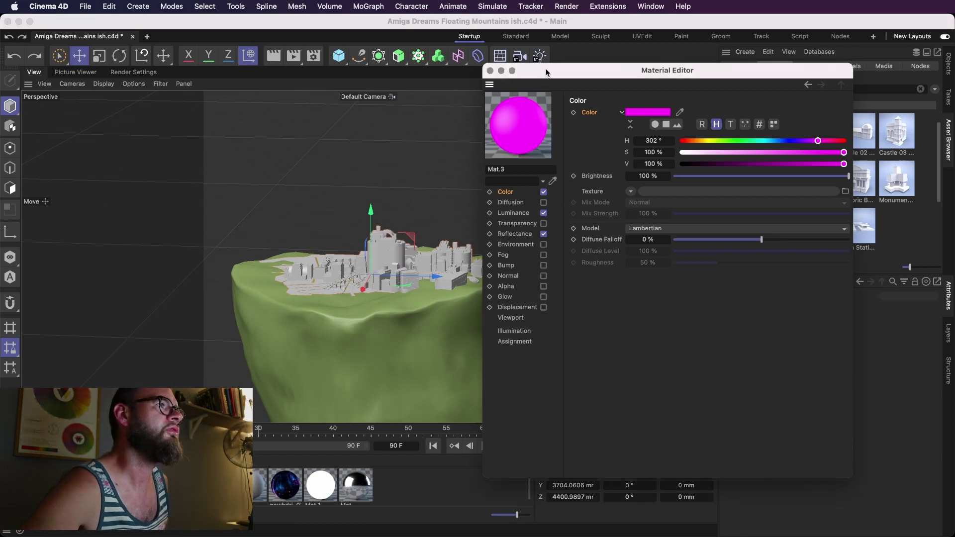
pyautogui.moveTo(547, 71); pyautogui.dragTo(514, 286)
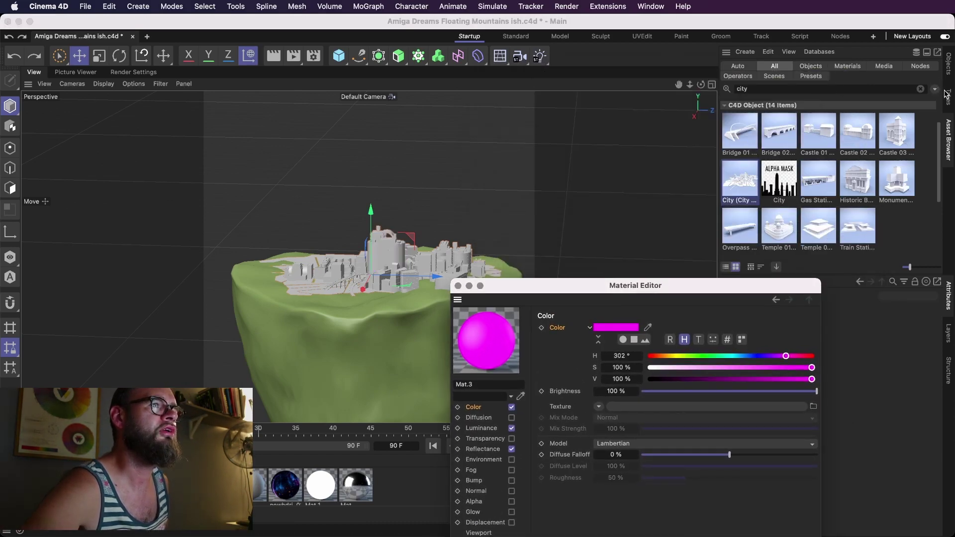
pyautogui.click(948, 64)
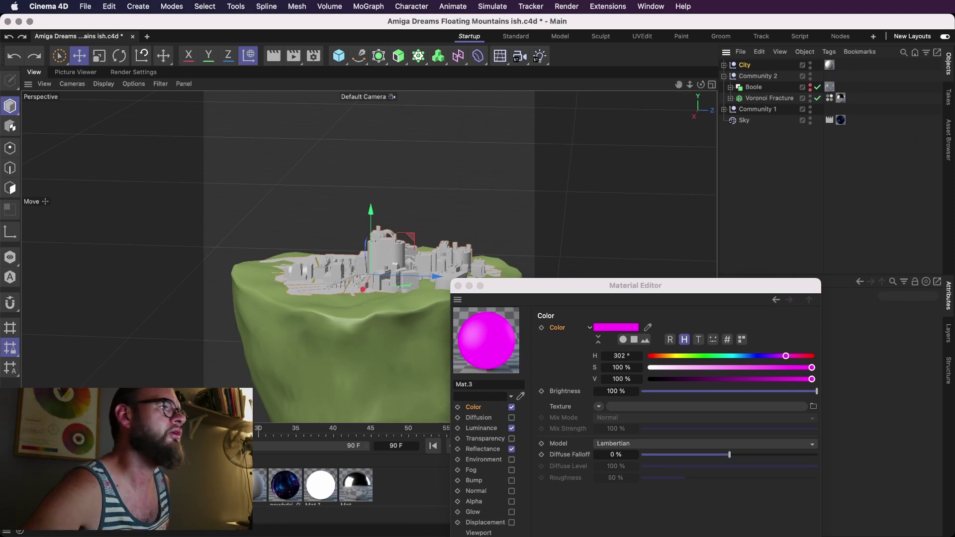
pyautogui.press('super+shift+z')
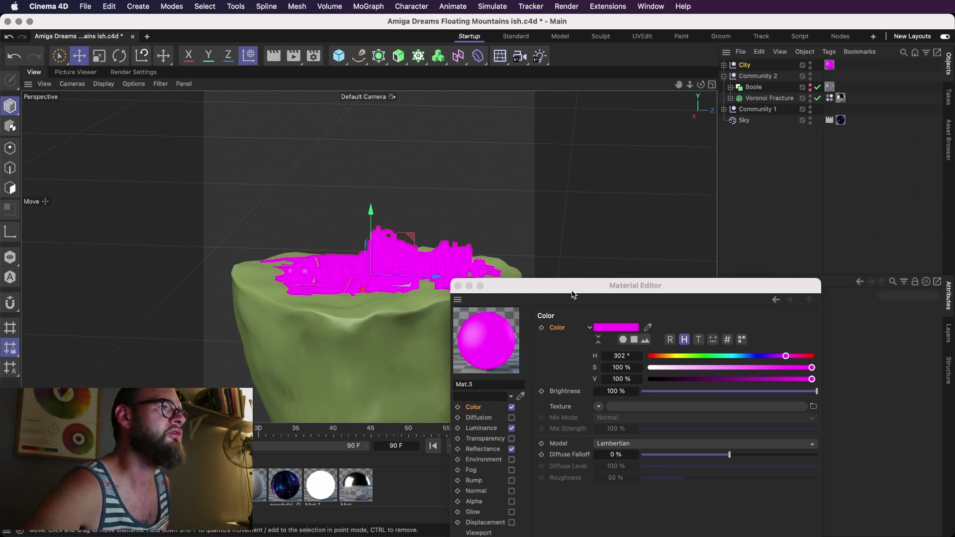
# - Add a GGX reflectance layer to the magenta Mat.3 and set its Fresnel to Dielectric
pyautogui.moveTo(572, 293); pyautogui.dragTo(676, 127)
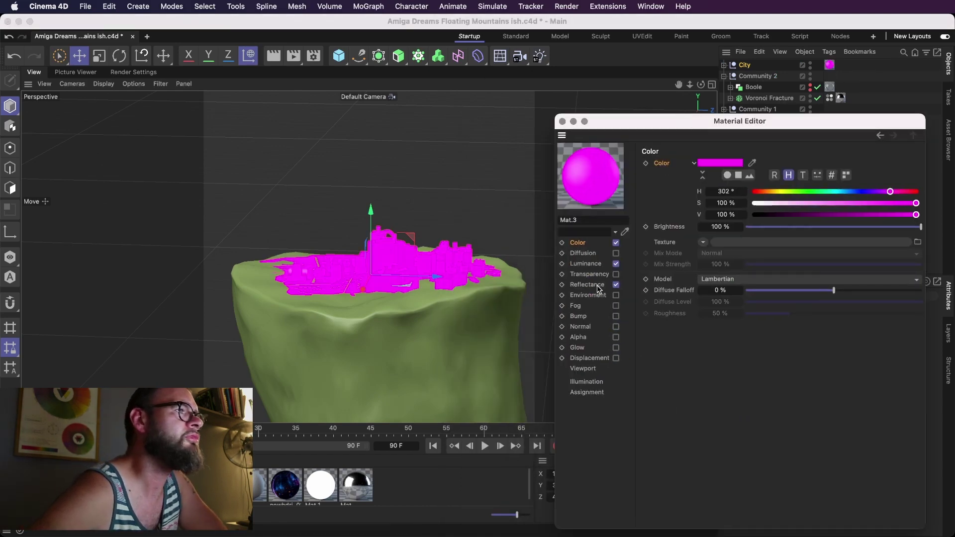
pyautogui.click(597, 288)
pyautogui.click(690, 188)
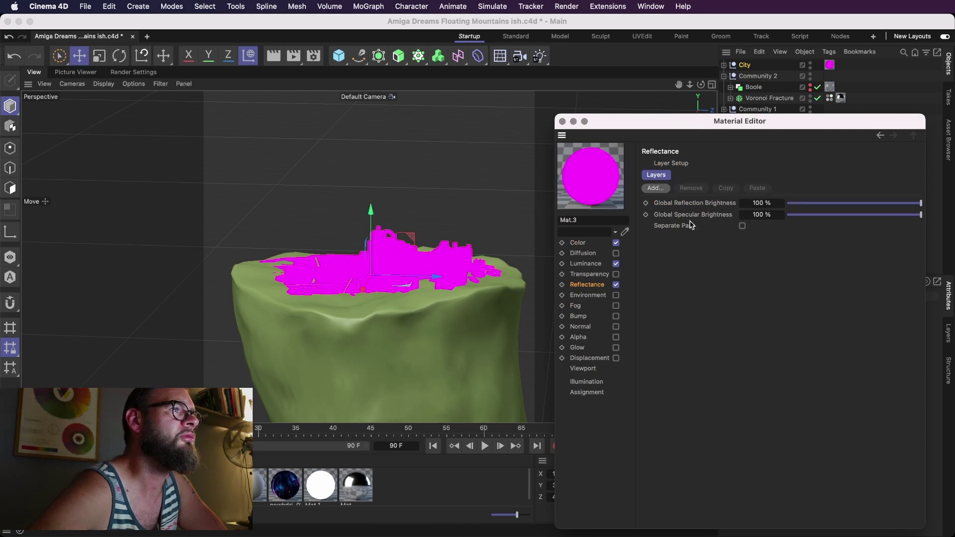
pyautogui.click(655, 188)
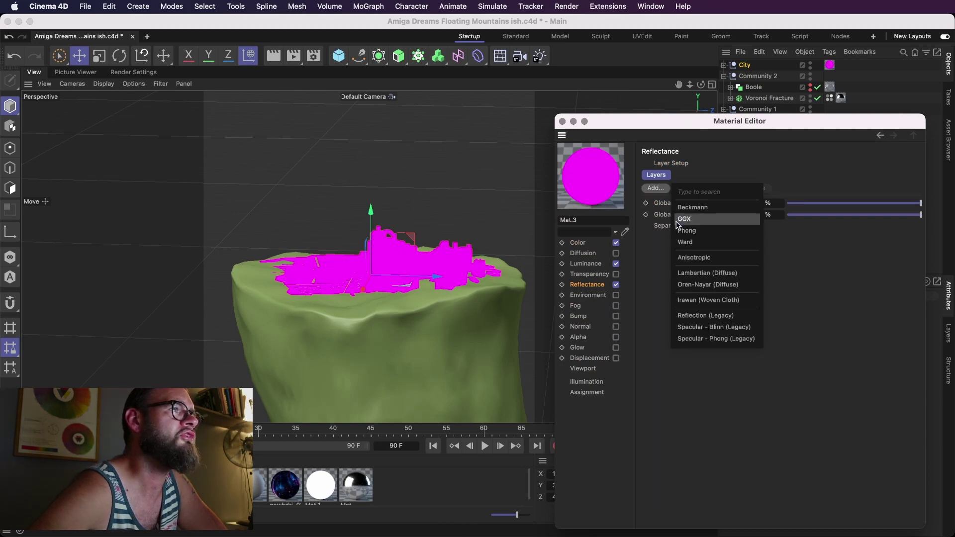
pyautogui.click(718, 219)
pyautogui.click(650, 491)
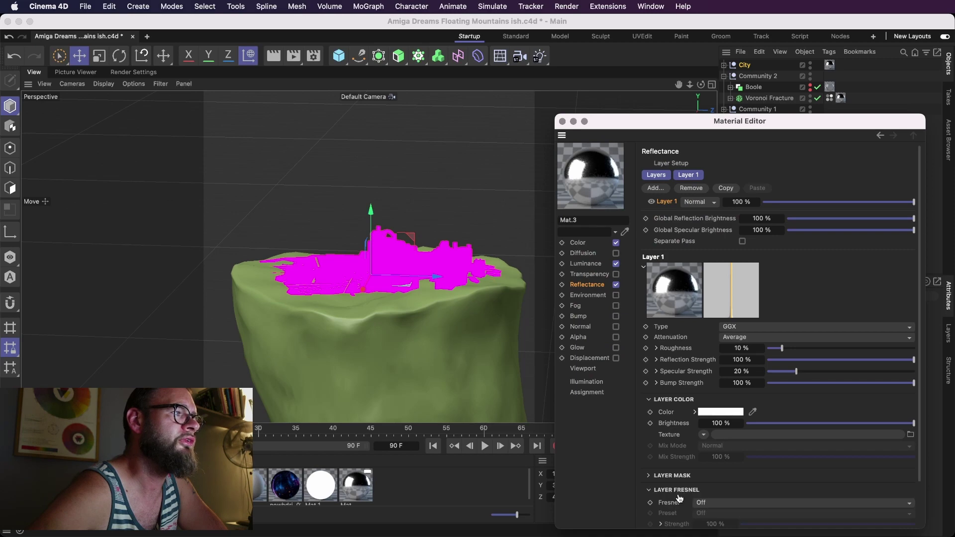
pyautogui.click(712, 503)
pyautogui.click(762, 524)
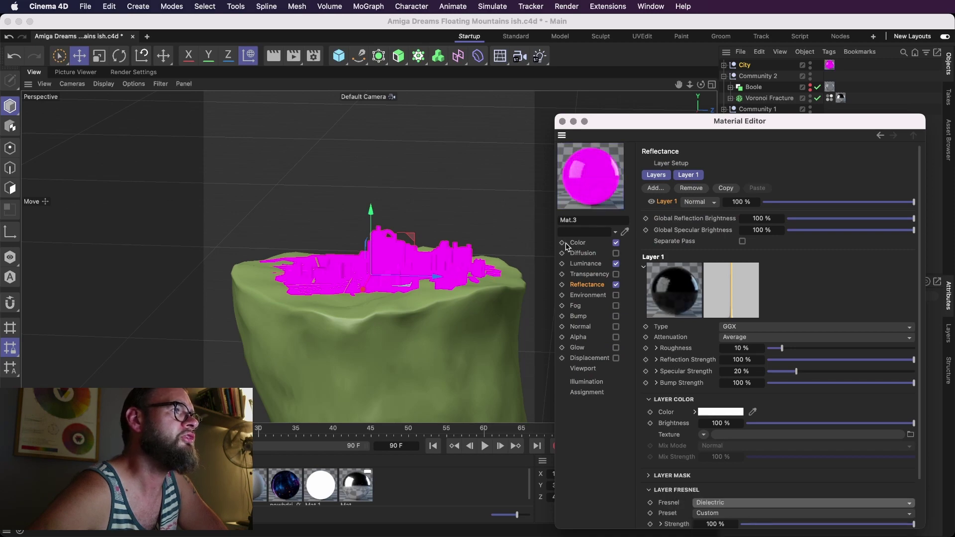
# - Set the luminance brightness of Mat.3 to 100 % and put the Material Editor away
pyautogui.click(603, 264)
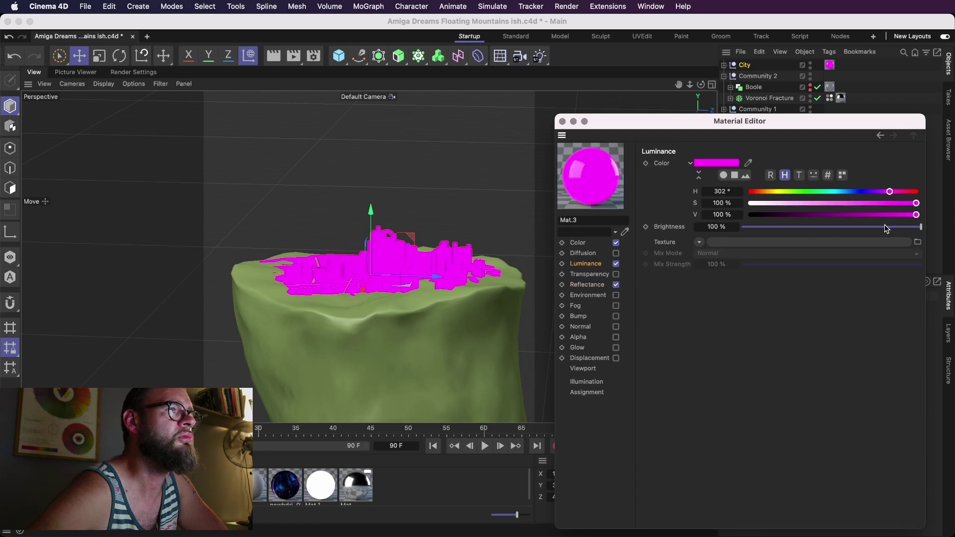
pyautogui.moveTo(886, 229); pyautogui.dragTo(924, 245)
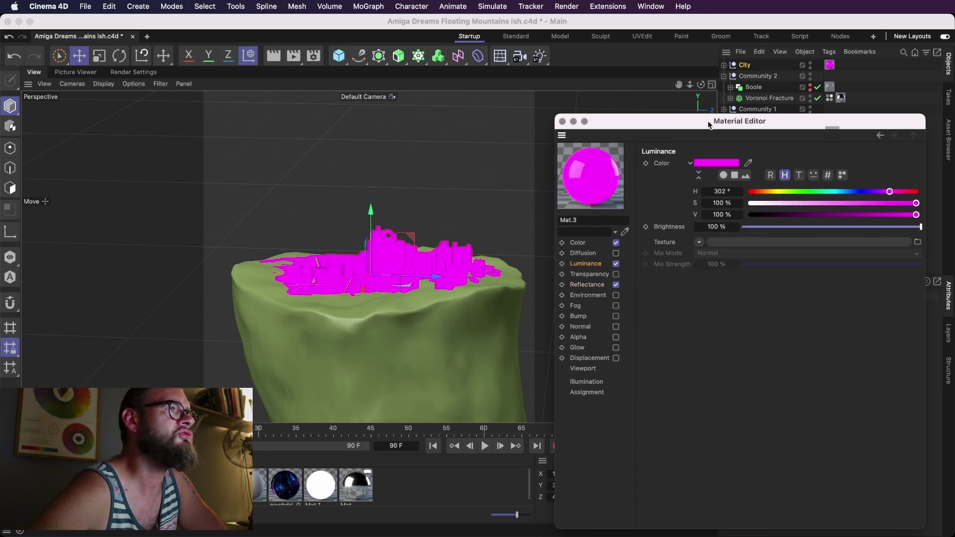
pyautogui.moveTo(699, 121); pyautogui.dragTo(727, 148)
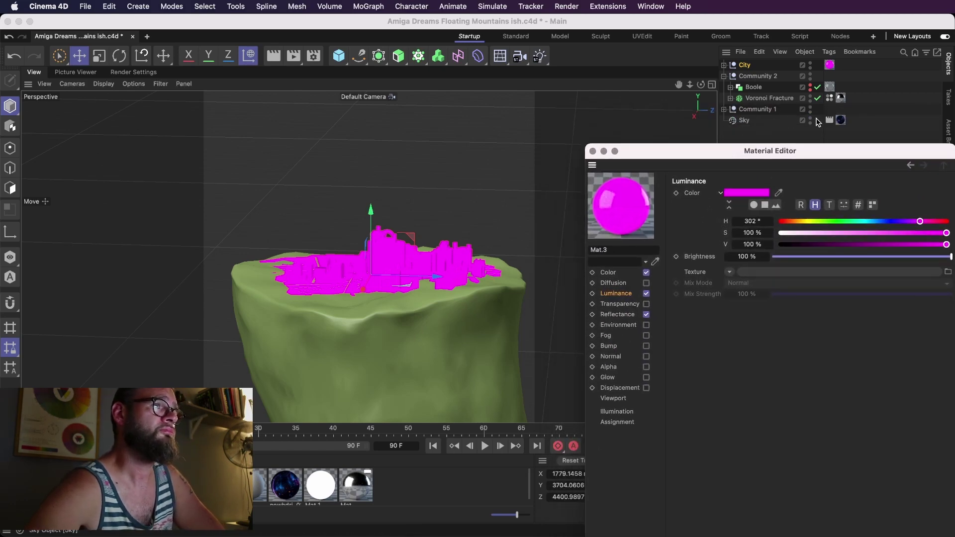
pyautogui.click(601, 83)
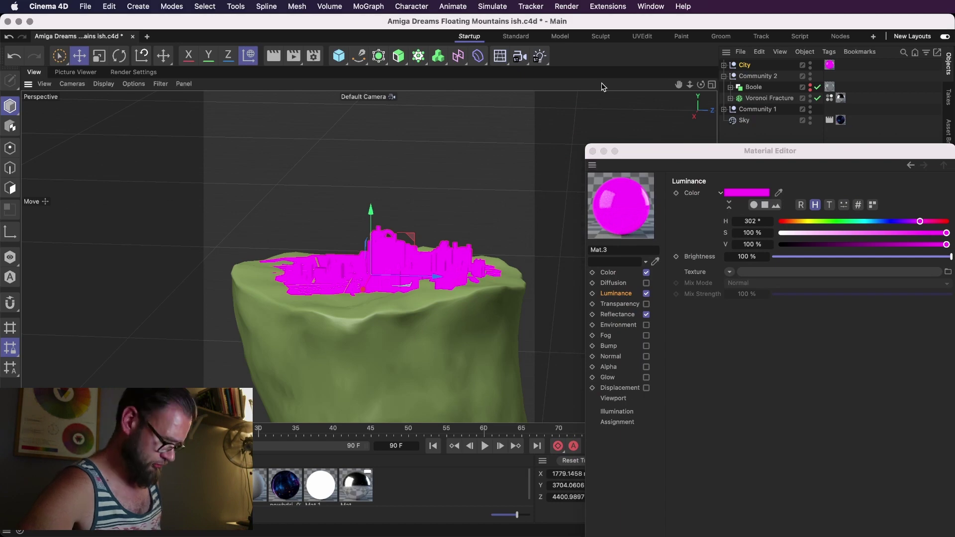
pyautogui.keyDown('alt'); pyautogui.moveTo(601, 83); pyautogui.dragTo(603, 84); pyautogui.keyUp('alt')
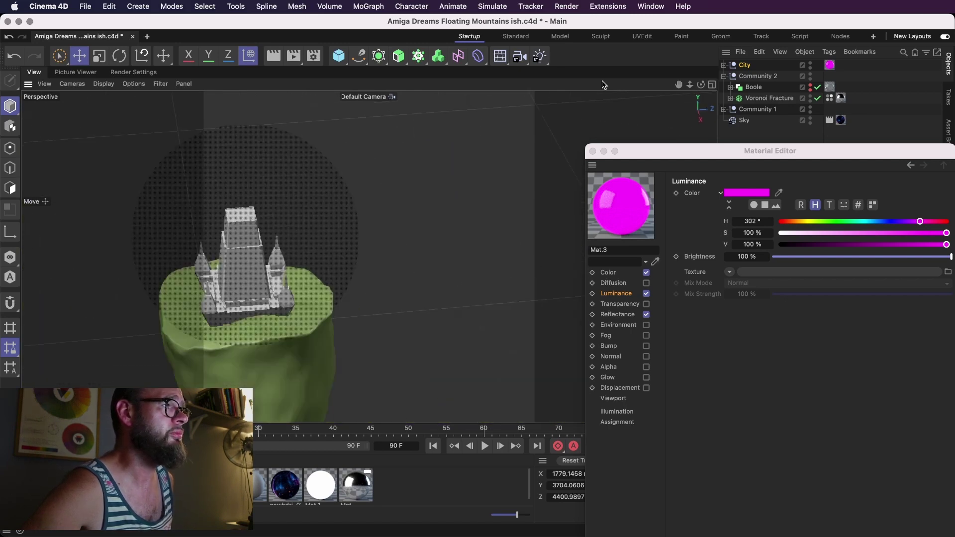
pyautogui.moveTo(652, 149); pyautogui.dragTo(954, 224)
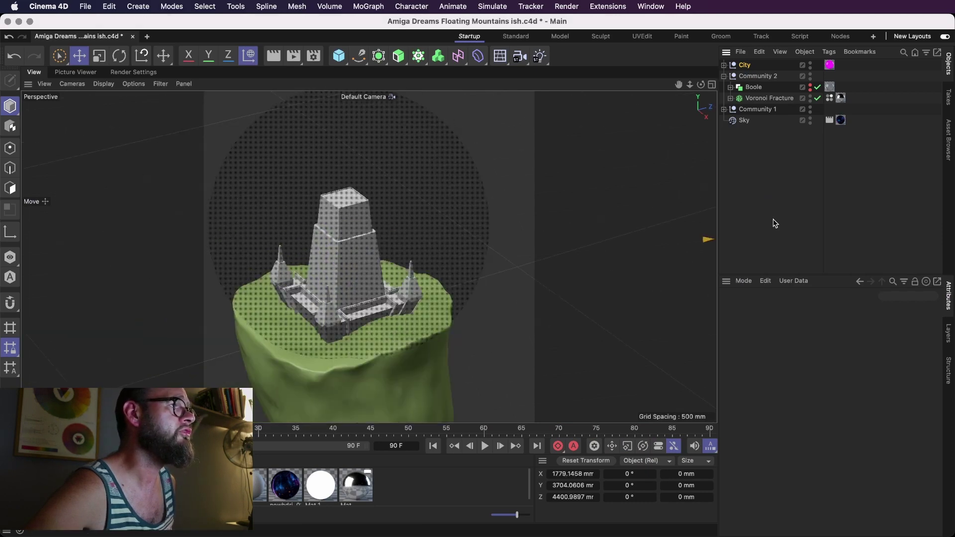
# - Undo the recent camera view changes to frame both mountains together and save the project
pyautogui.press('shift+super+z')
pyautogui.press('shift+super+z')
pyautogui.press('shift+super+z')
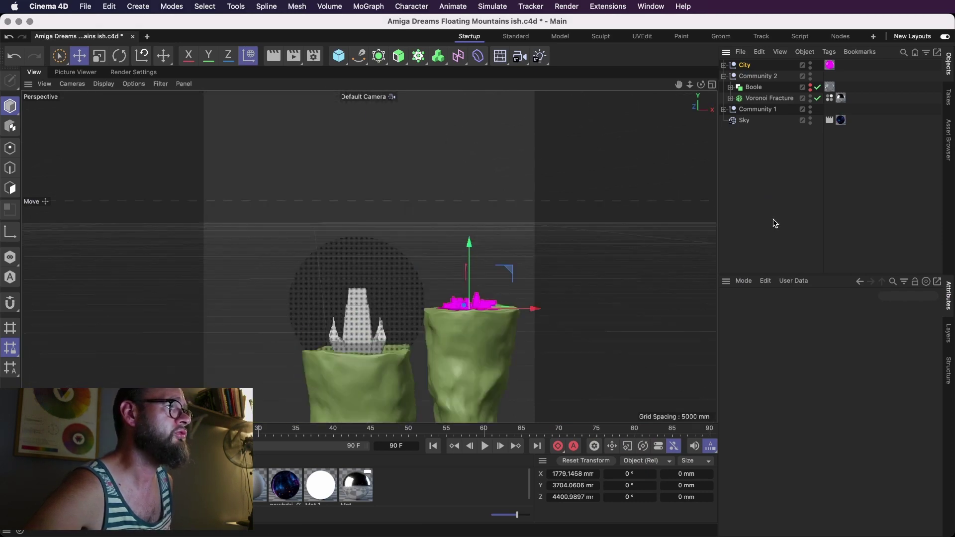
pyautogui.press('super+s')
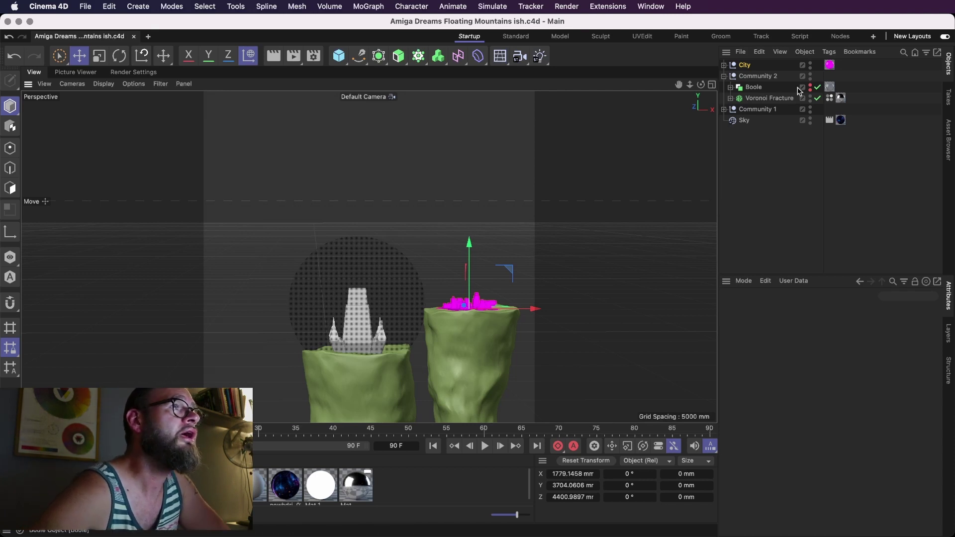
# - Turn on the visibility of the Boole dome in Community 2
pyautogui.click(812, 88)
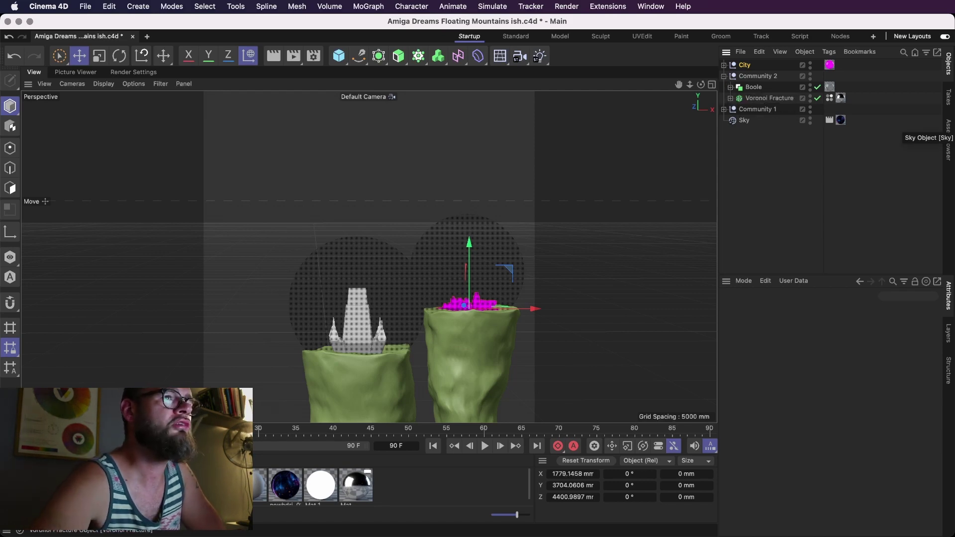
pyautogui.moveTo(400, 536)
pyautogui.mouseDown()
pyautogui.moveTo(400, 507)
pyautogui.moveTo(413, 536)
pyautogui.mouseUp()
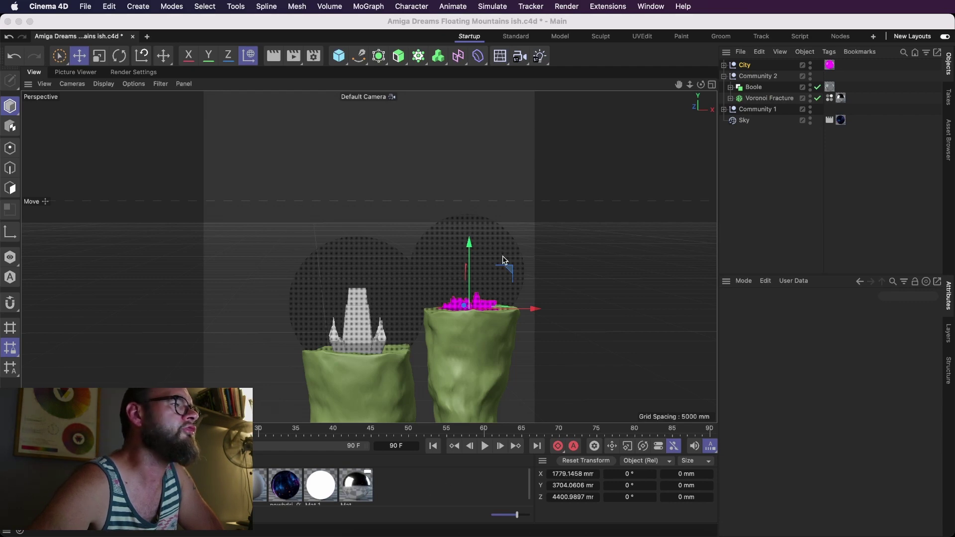
# - Assign the magenta Mat.3 to Building 1 inside Community 1 and save the project
pyautogui.click(723, 109)
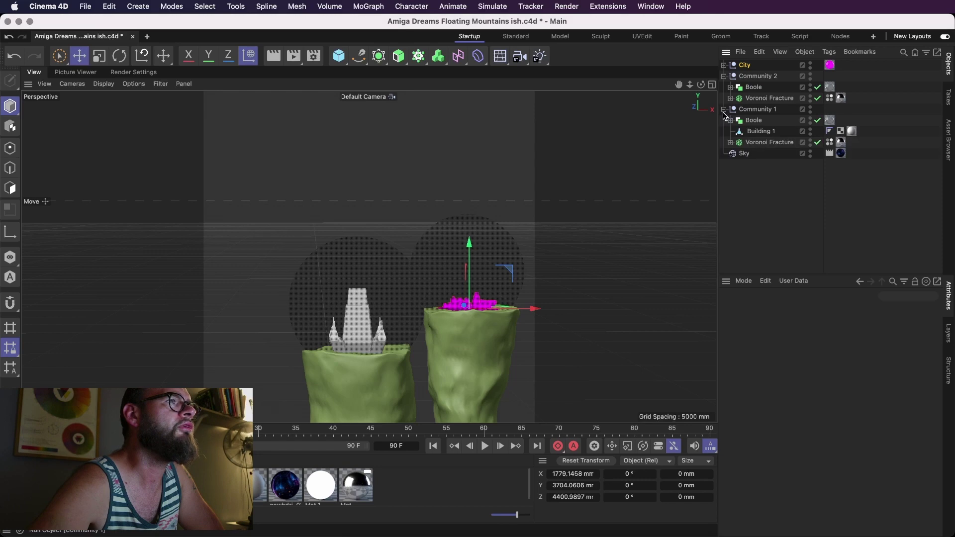
pyautogui.click(761, 131)
pyautogui.moveTo(40, 485); pyautogui.dragTo(764, 133)
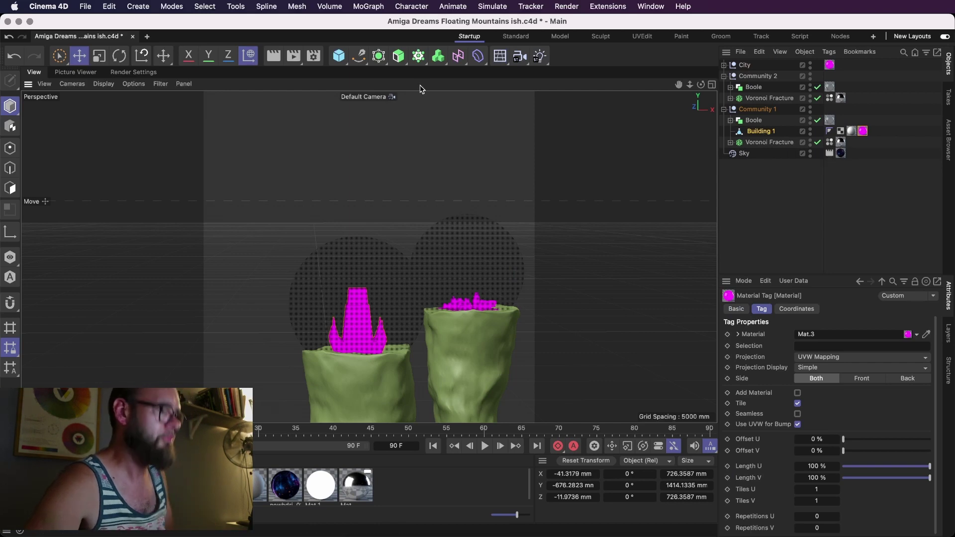
pyautogui.press('super+s')
# - Preview both domed mountains in an interactive render region, select Community 2 and switch the preview off
pyautogui.hotkey('alt', 'r')
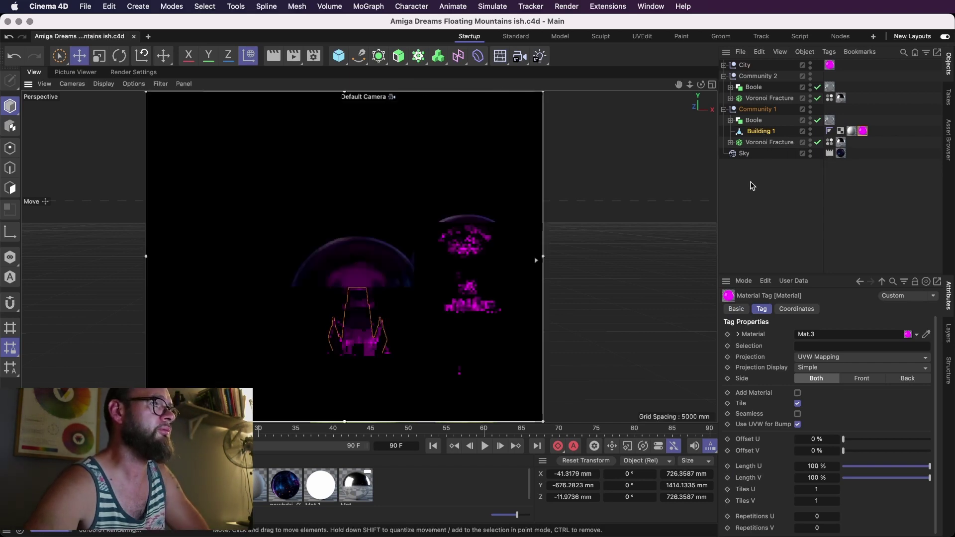
pyautogui.click(794, 206)
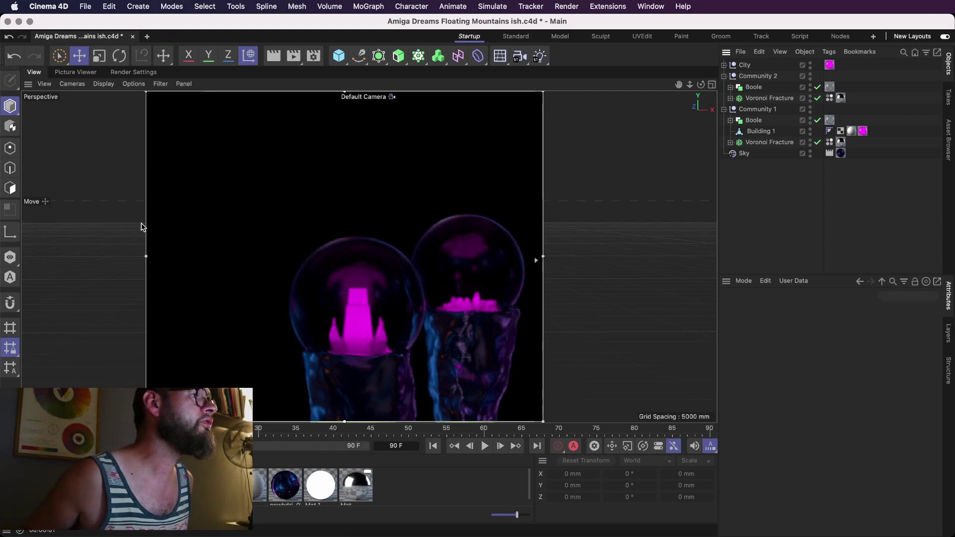
pyautogui.click(439, 297)
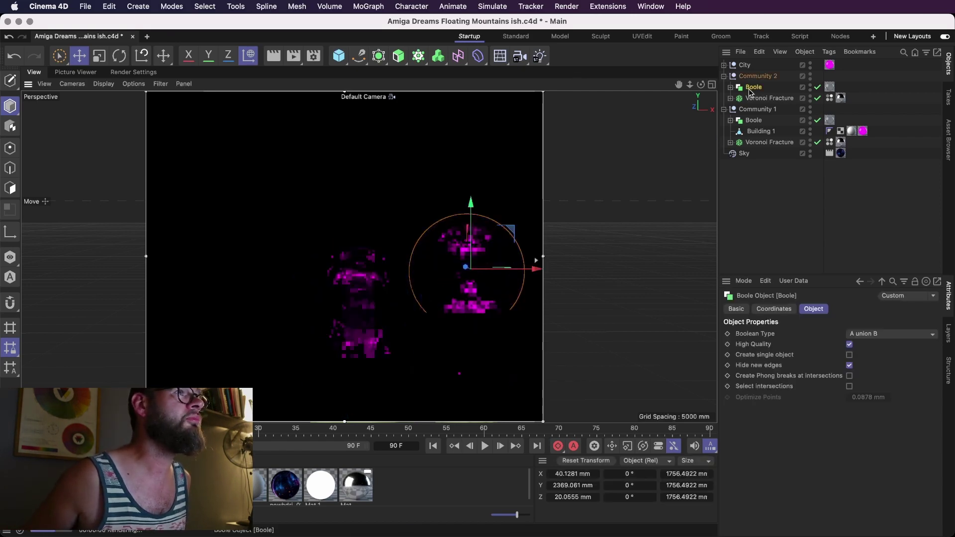
pyautogui.click(756, 78)
pyautogui.hotkey('alt', 'r')
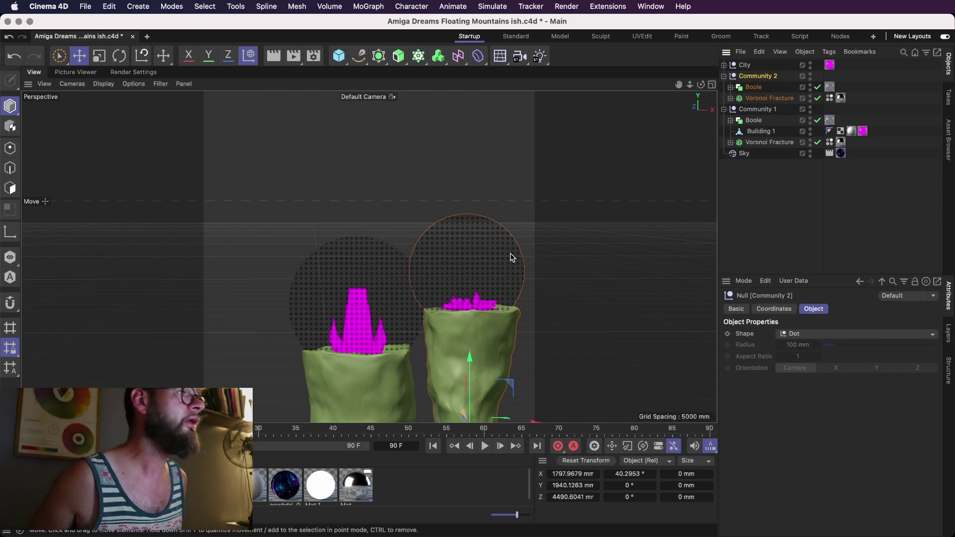
# - Try copying Community 2 to the other side of Community 1 in the Top view and undo the copy
pyautogui.click(712, 84)
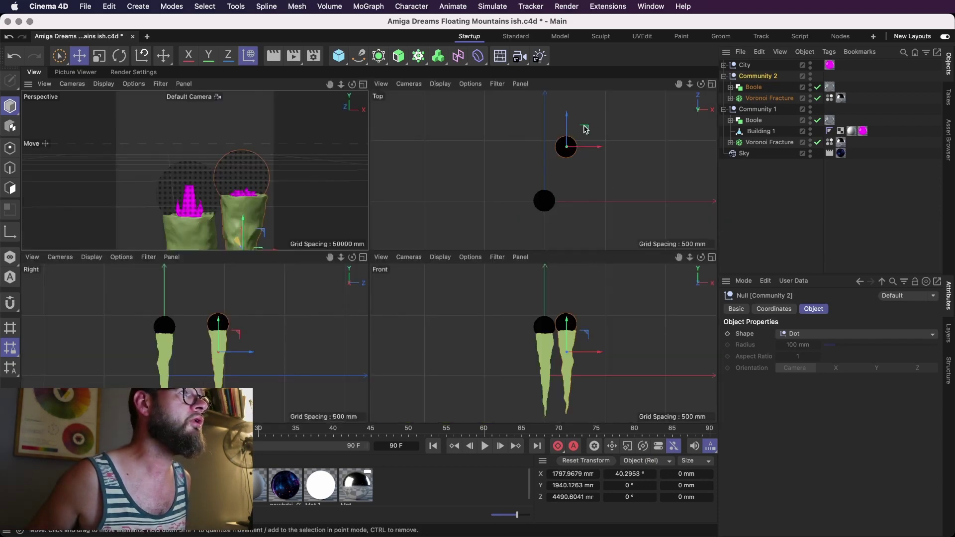
pyautogui.moveTo(586, 129); pyautogui.dragTo(545, 118)
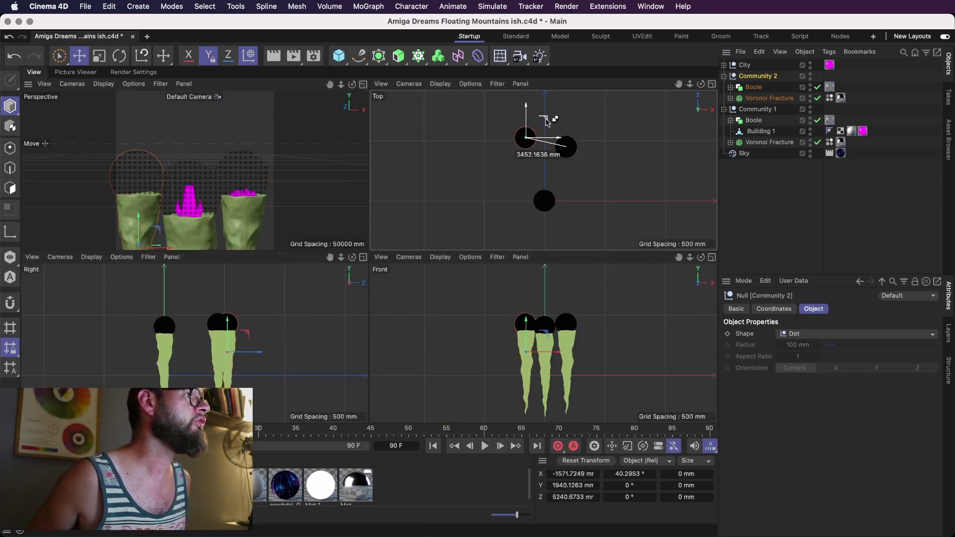
pyautogui.press('super+z')
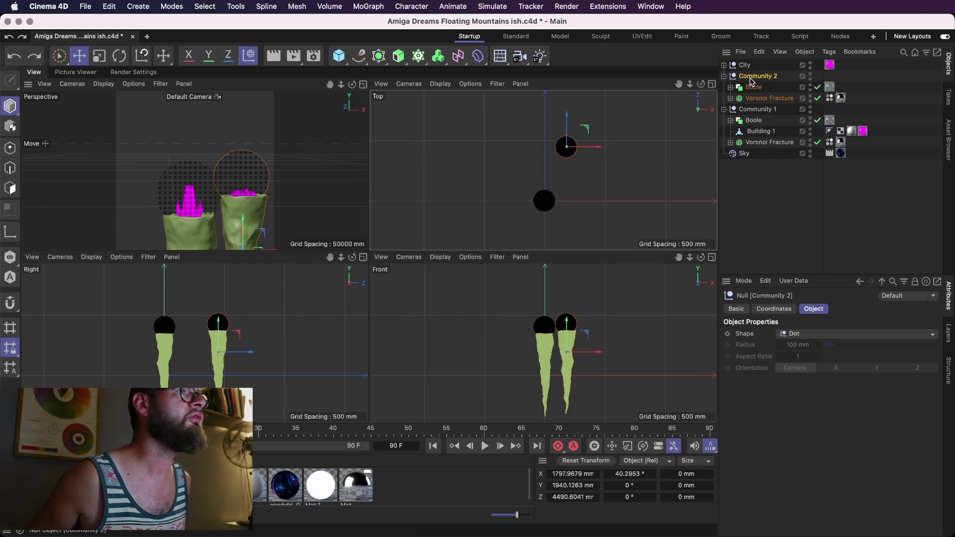
# - Put the City object inside the Community 2 group and select the whole group
pyautogui.click(723, 76)
pyautogui.click(744, 66)
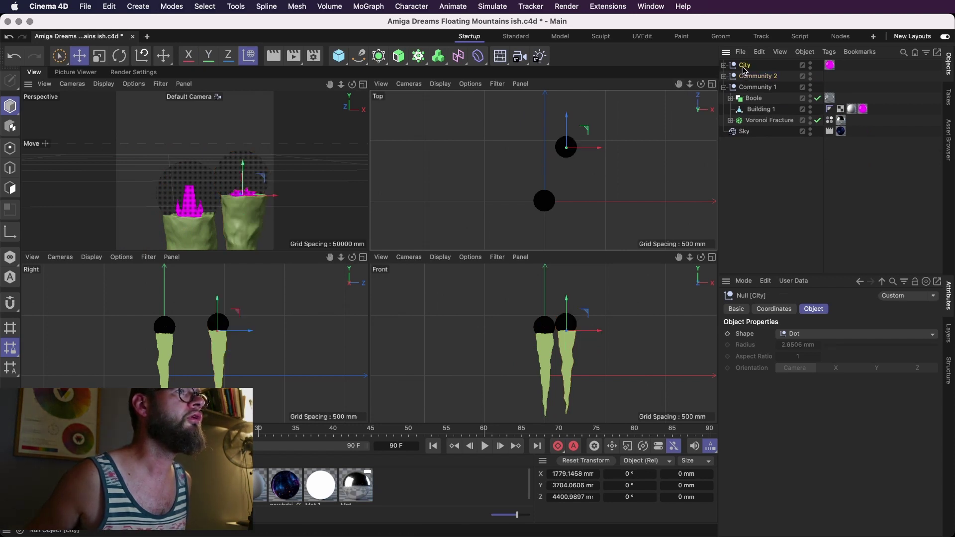
pyautogui.click(724, 76)
pyautogui.moveTo(746, 66); pyautogui.dragTo(735, 79)
pyautogui.click(724, 65)
pyautogui.click(738, 67)
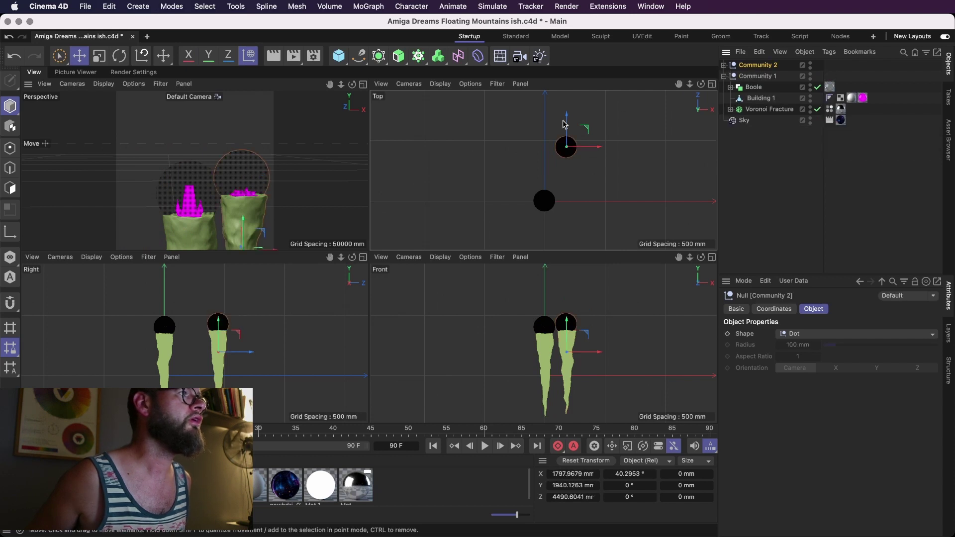
# - Copy Community 2 to about X -1455 mm, Z 5113 mm and rotate the copy's heading to about -26°
pyautogui.moveTo(585, 129); pyautogui.dragTo(548, 121)
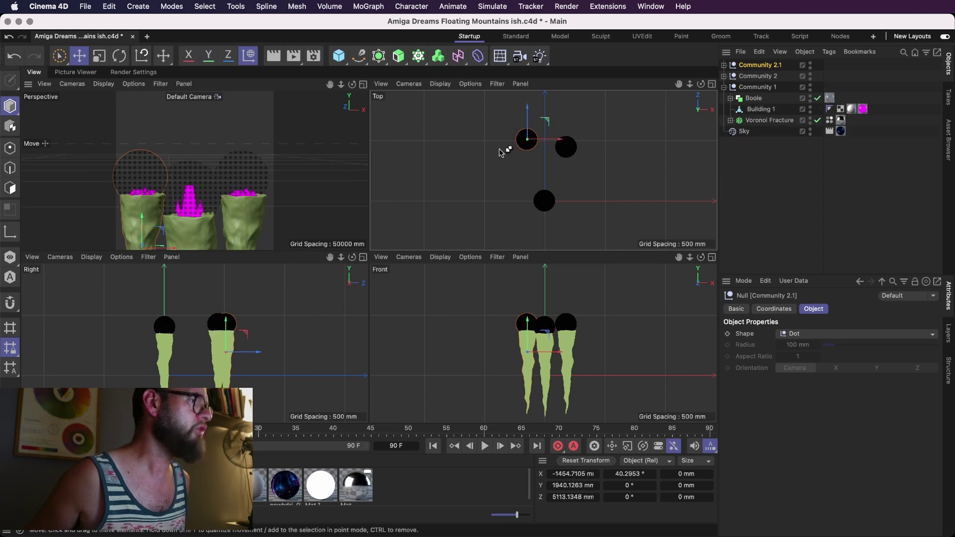
pyautogui.press('r')
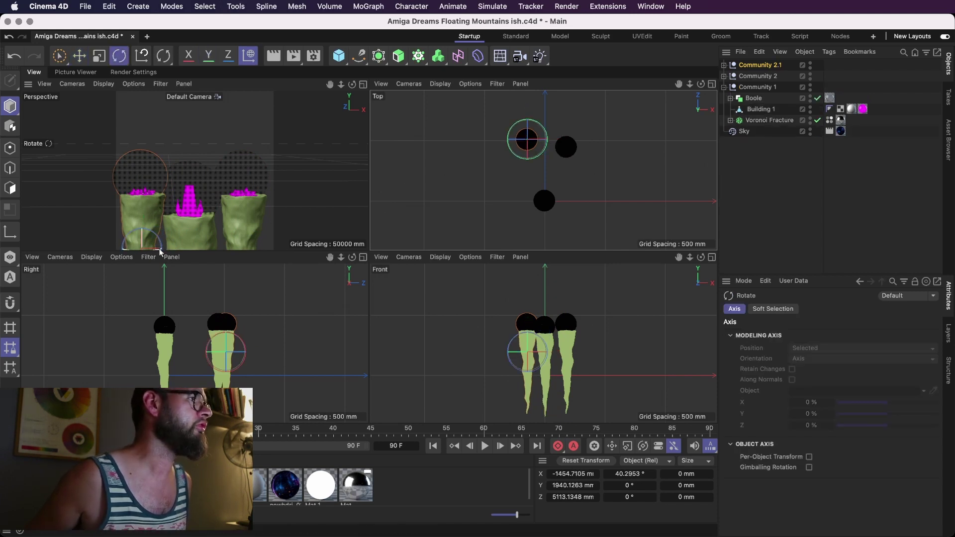
pyautogui.click(363, 84)
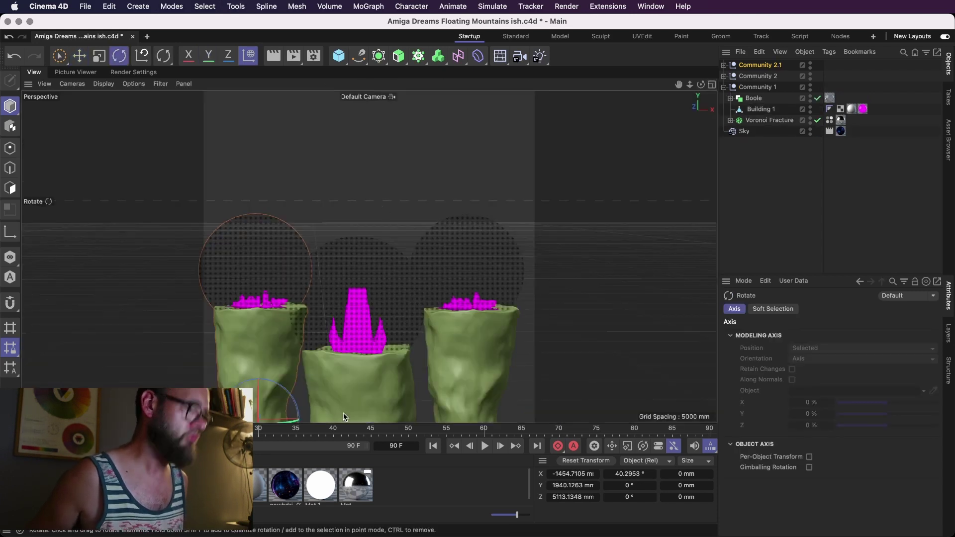
pyautogui.moveTo(294, 422); pyautogui.dragTo(267, 423)
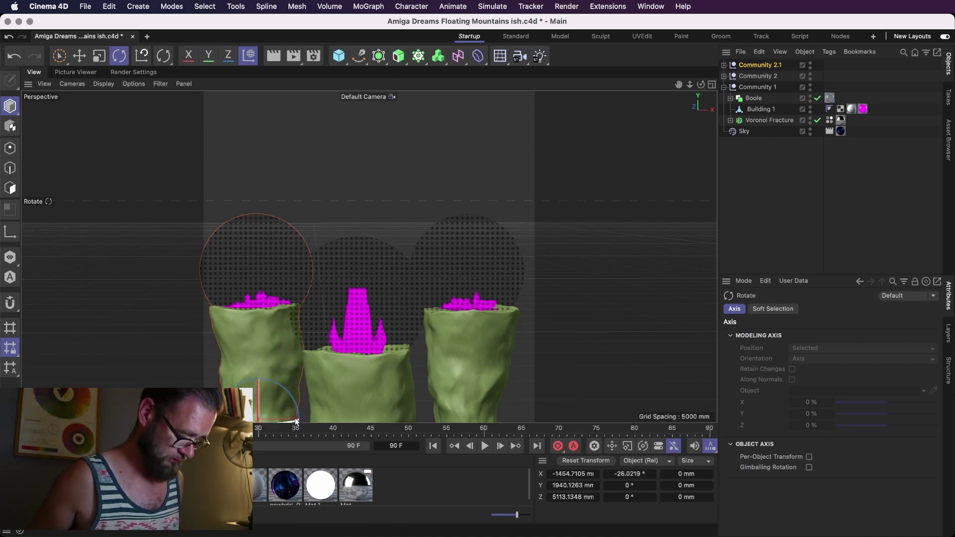
# - Raise the copied mountain Community 2.1 to about X -1359 mm, Y 2860 mm and save the project
pyautogui.press('e')
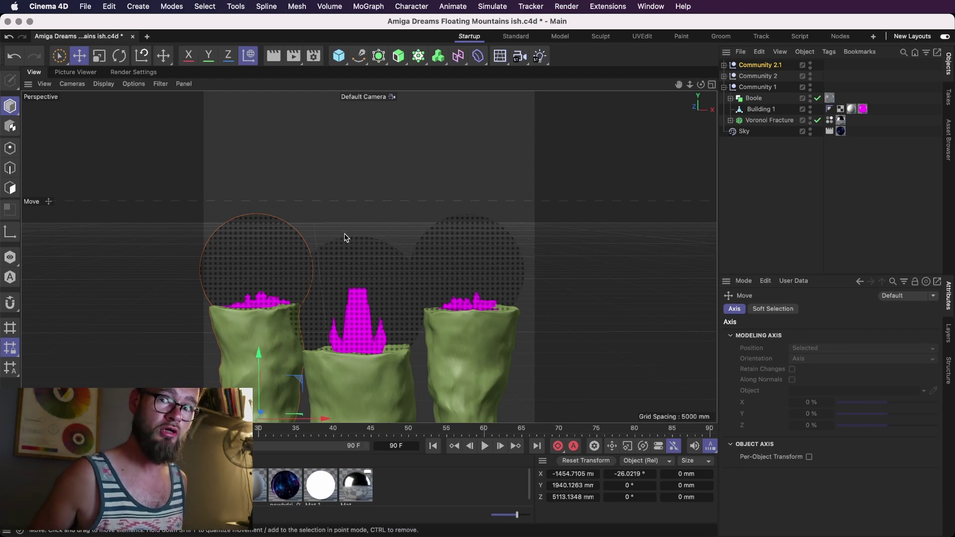
pyautogui.moveTo(296, 387); pyautogui.dragTo(329, 322)
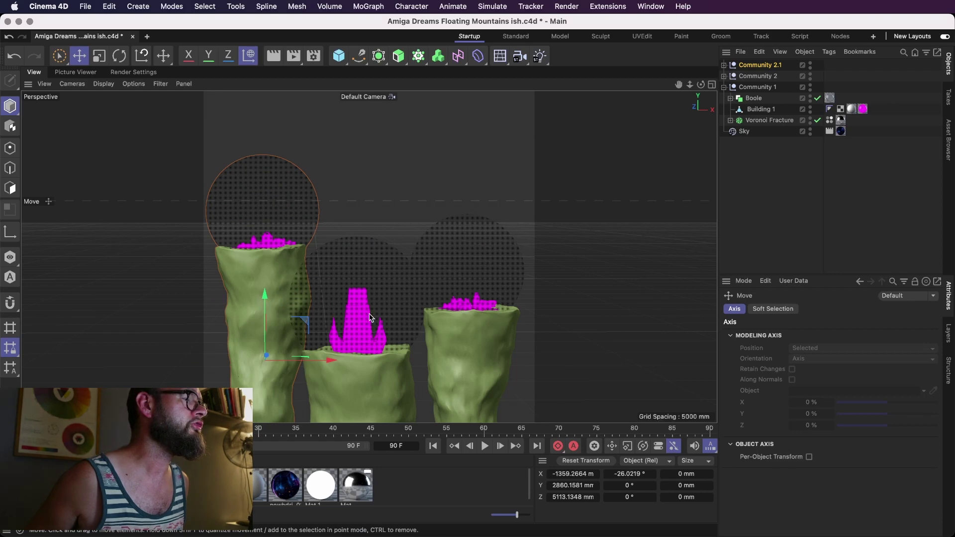
pyautogui.click(318, 324)
pyautogui.press('super+s')
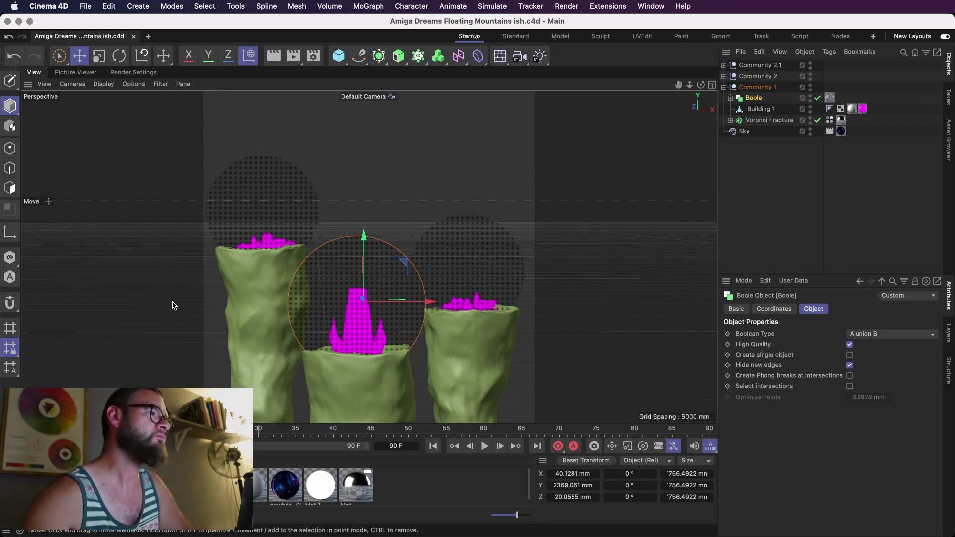
# - Move the whole Community 1 group to about X -123 mm, Y 1951 mm, Z -5438 mm and save the project
pyautogui.click(725, 87)
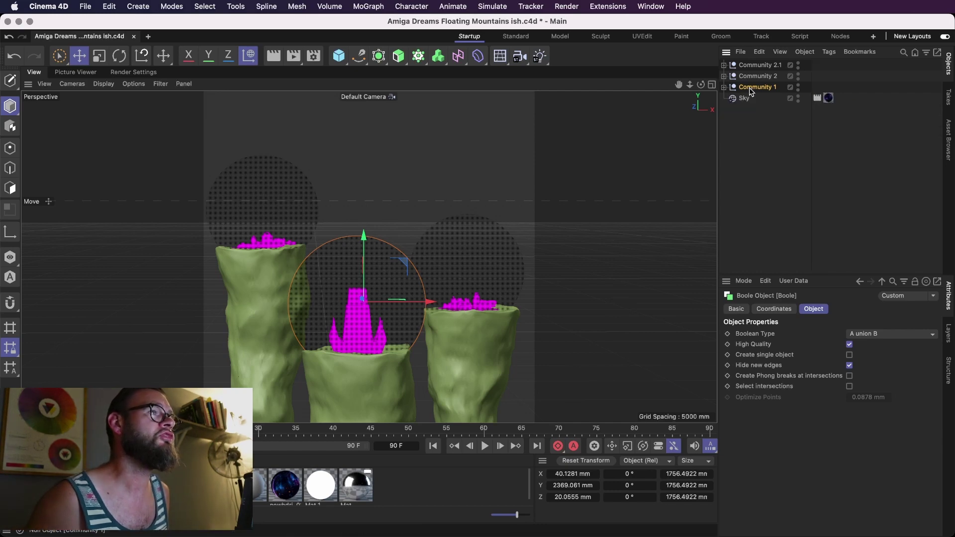
pyautogui.click(749, 88)
pyautogui.middleClick(429, 236)
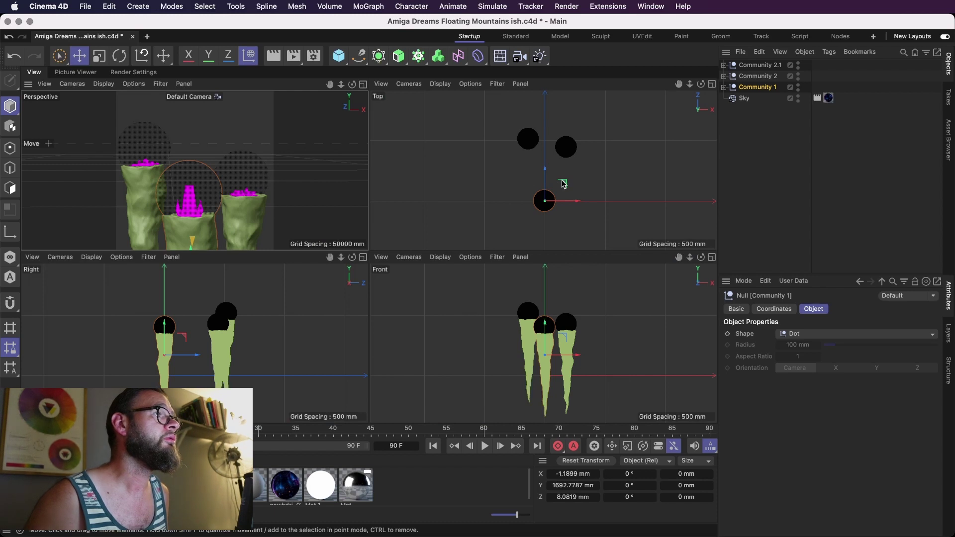
pyautogui.moveTo(564, 186); pyautogui.dragTo(564, 251)
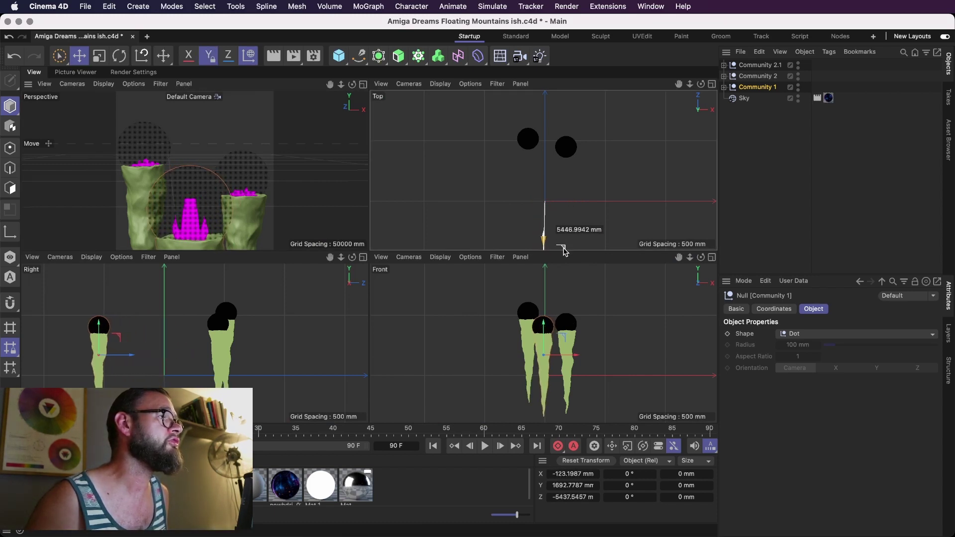
pyautogui.moveTo(544, 339); pyautogui.dragTo(546, 335)
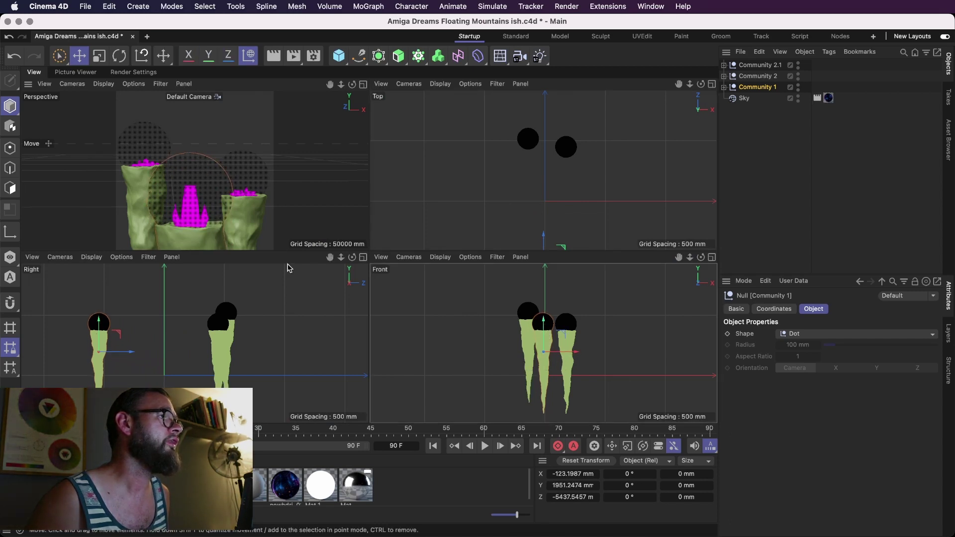
pyautogui.click(252, 208)
pyautogui.press('super+s')
# - Move the Community 2 group farther back and higher, to about X 3202 mm, Y 3554 mm, Z 17585 mm
pyautogui.click(751, 80)
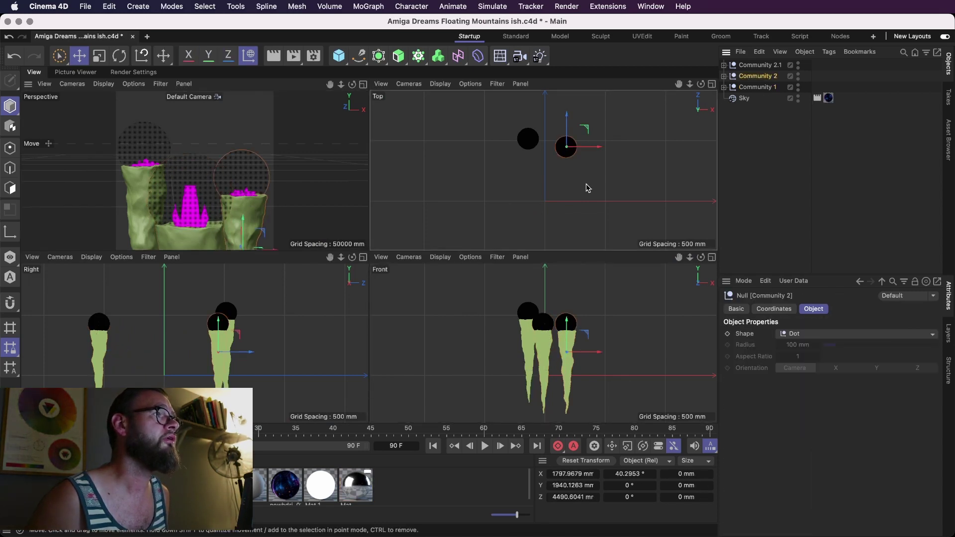
pyautogui.moveTo(590, 129); pyautogui.dragTo(599, 70)
pyautogui.moveTo(267, 199); pyautogui.dragTo(269, 165)
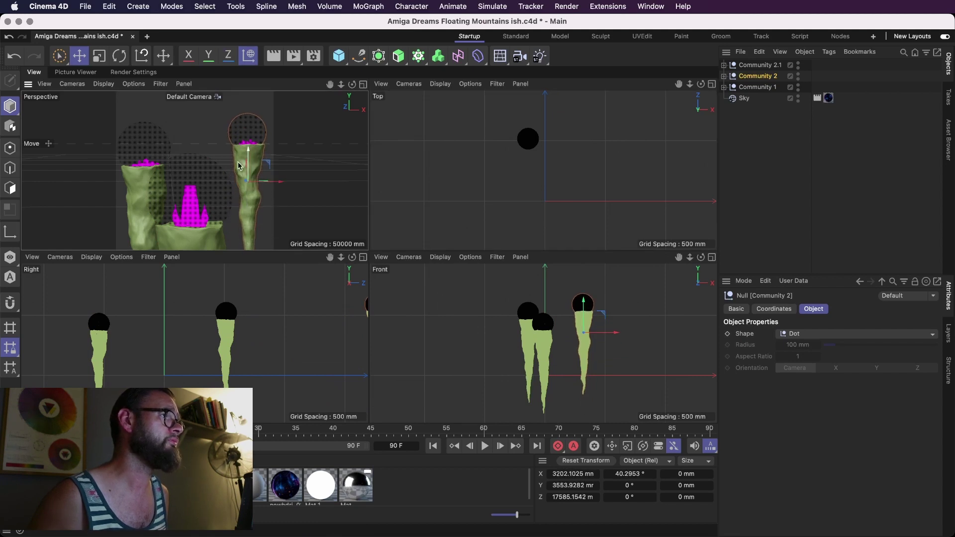
# - Move Community 2.1 back to about X -1421 mm, Z 7980 mm, reframe the perspective with Community 1 selected, and save the project
pyautogui.click(143, 169)
pyautogui.click(757, 66)
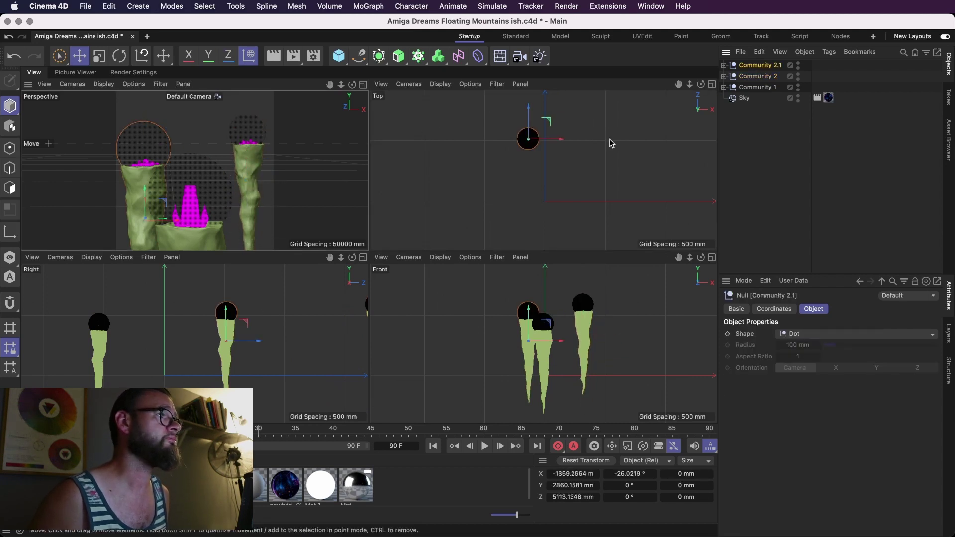
pyautogui.moveTo(549, 124); pyautogui.dragTo(559, 83)
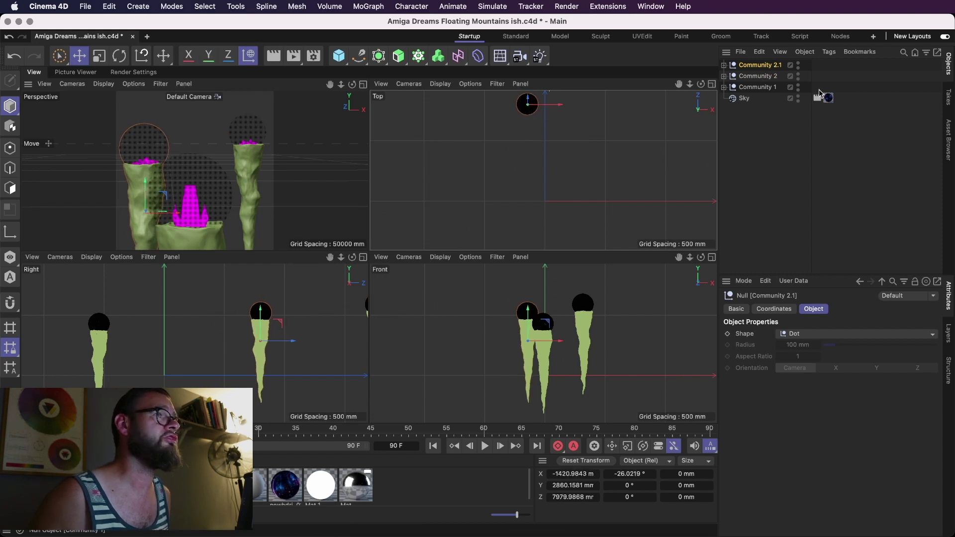
pyautogui.click(757, 87)
pyautogui.keyDown('alt'); pyautogui.moveTo(222, 192); pyautogui.dragTo(231, 193); pyautogui.keyUp('alt')
pyautogui.press('super+s')
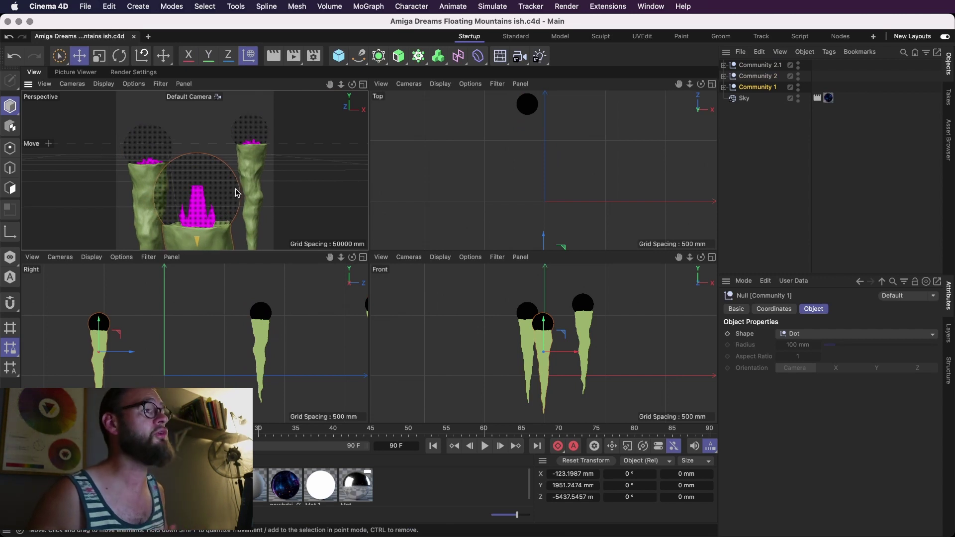
pyautogui.press('super+s')
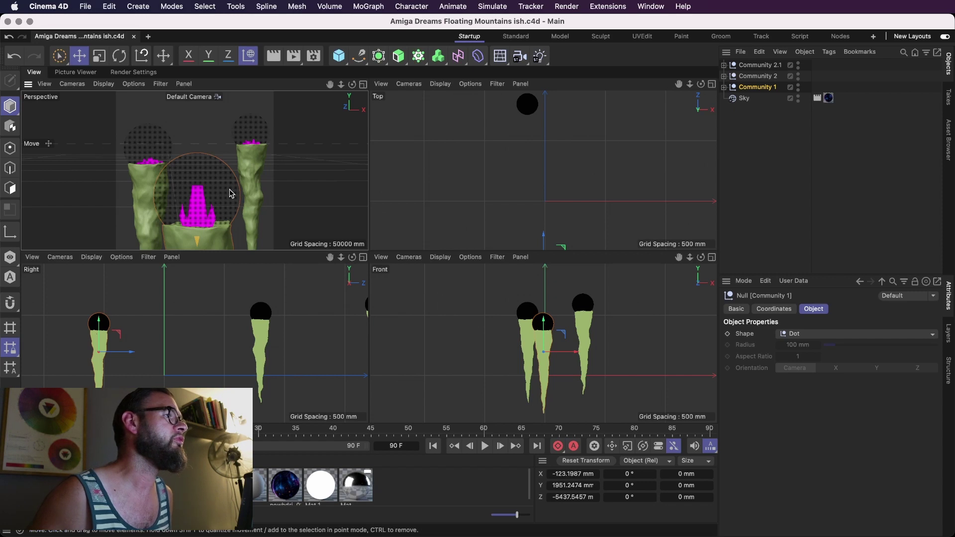
# - Start an interactive render region in the maximized Perspective view, fit its sides to the render frame, and save the project
pyautogui.click(365, 84)
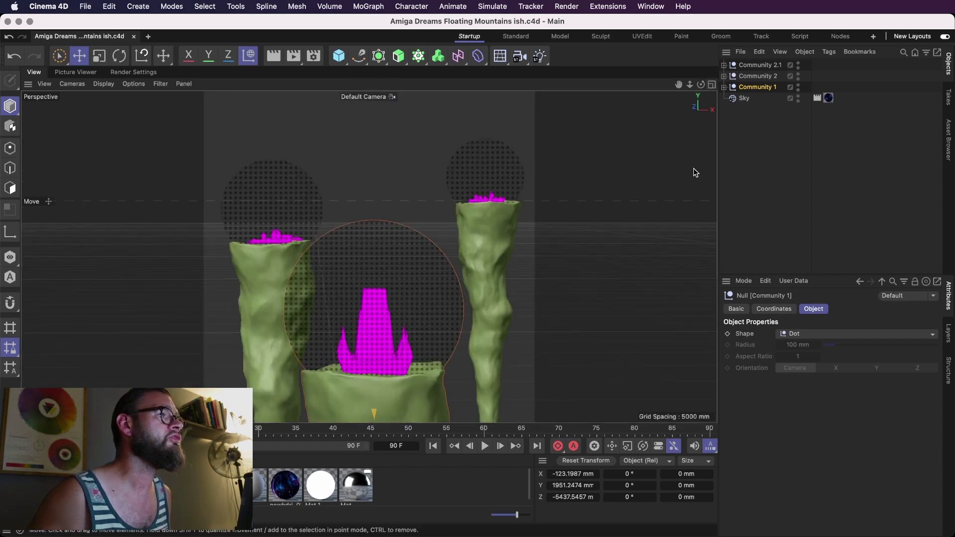
pyautogui.click(749, 172)
pyautogui.hotkey('alt', 'r')
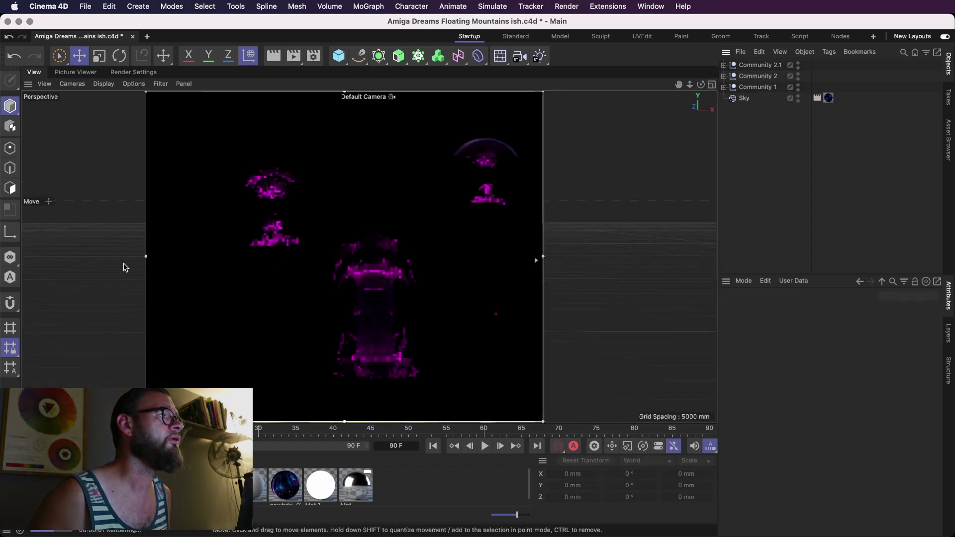
pyautogui.moveTo(144, 256); pyautogui.dragTo(200, 264)
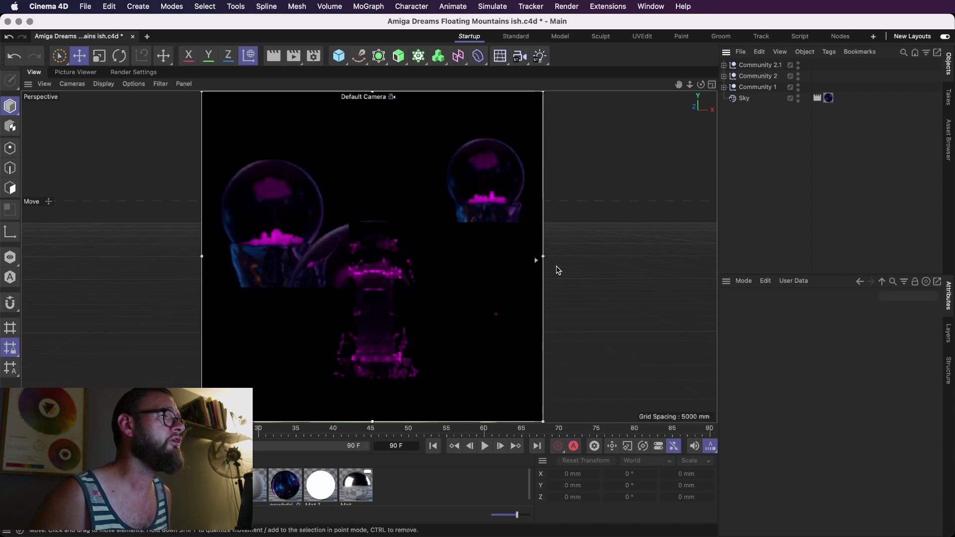
pyautogui.moveTo(542, 257)
pyautogui.mouseDown()
pyautogui.moveTo(524, 258)
pyautogui.moveTo(533, 255)
pyautogui.mouseUp()
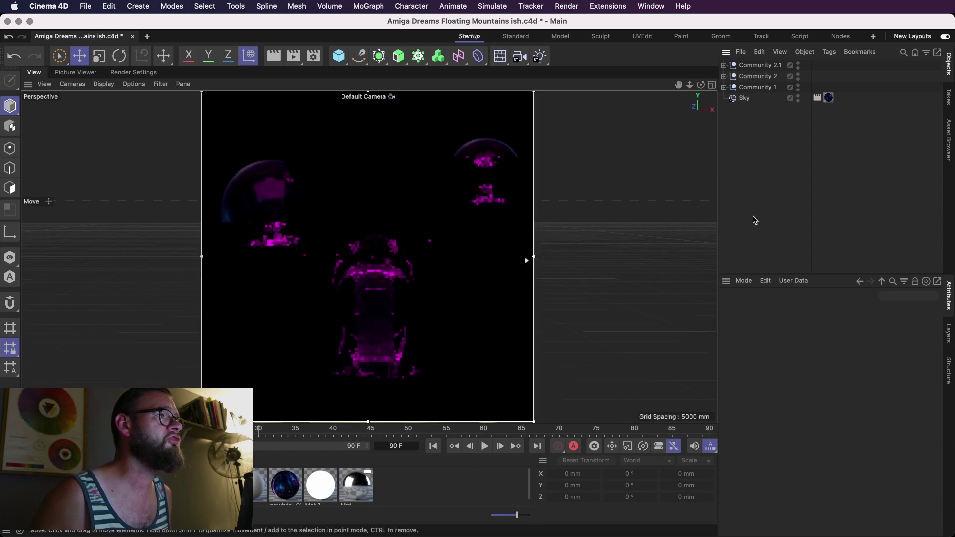
pyautogui.press('super+s')
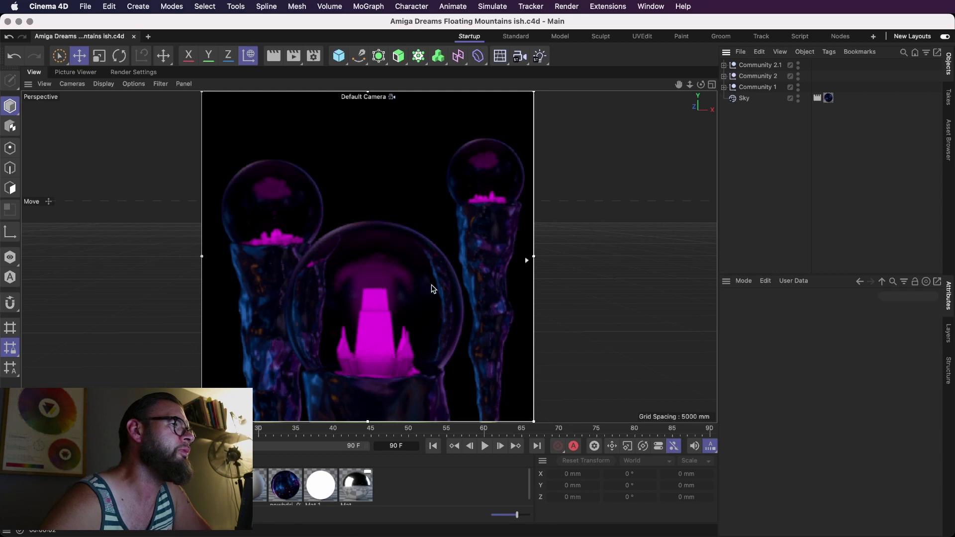
# - Open the glass material Mat.2 for editing, set its transparency refraction to 1, and save the project
pyautogui.click(249, 485)
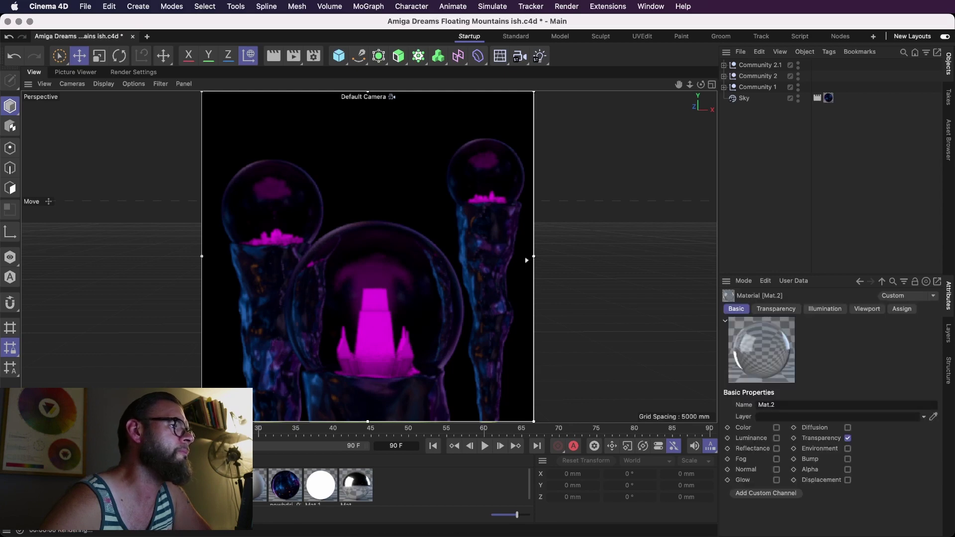
pyautogui.doubleClick(248, 485)
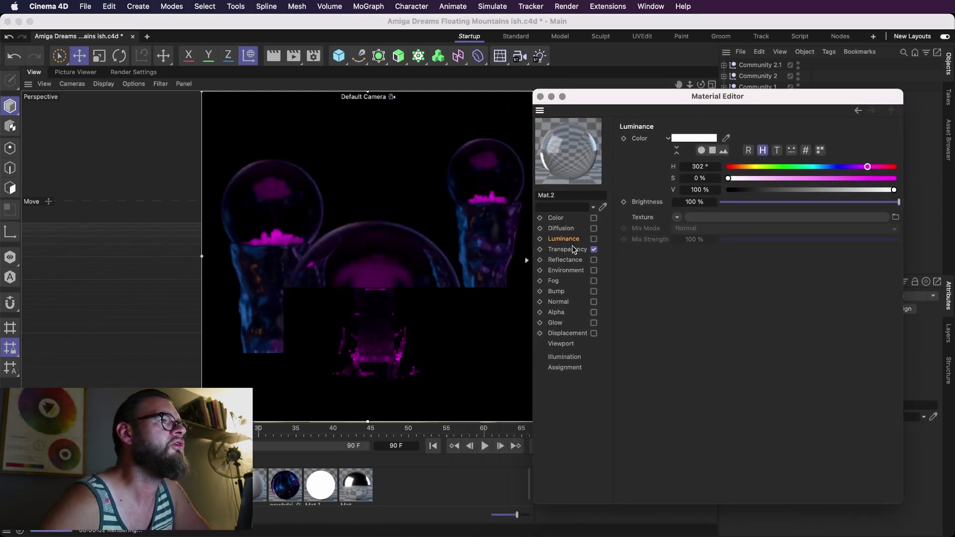
pyautogui.click(567, 249)
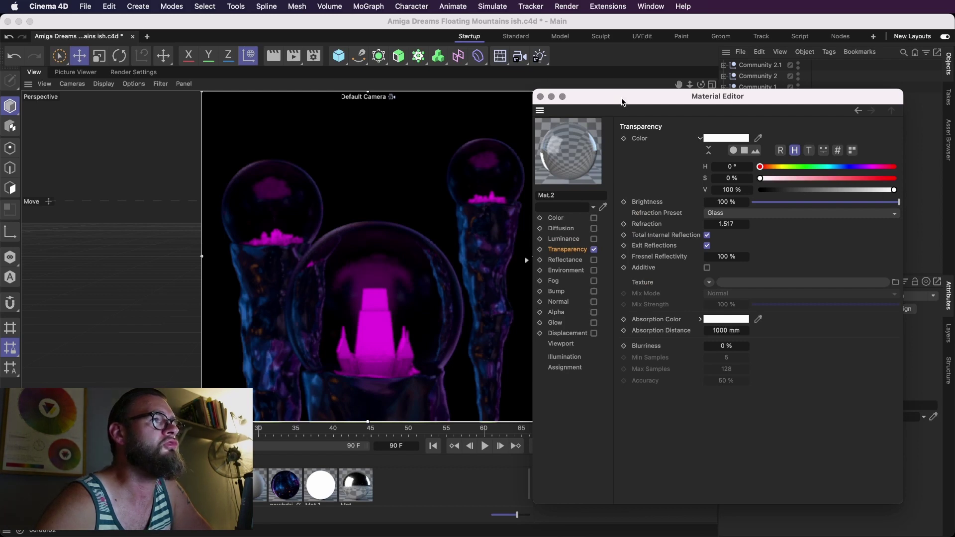
pyautogui.moveTo(623, 97); pyautogui.dragTo(662, 88)
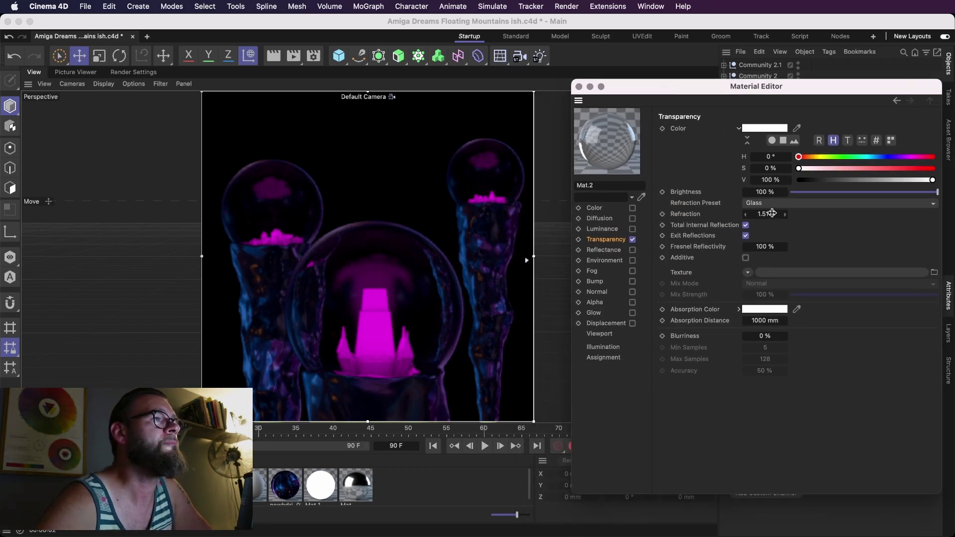
pyautogui.click(771, 214)
pyautogui.write('1')
pyautogui.press('Return')
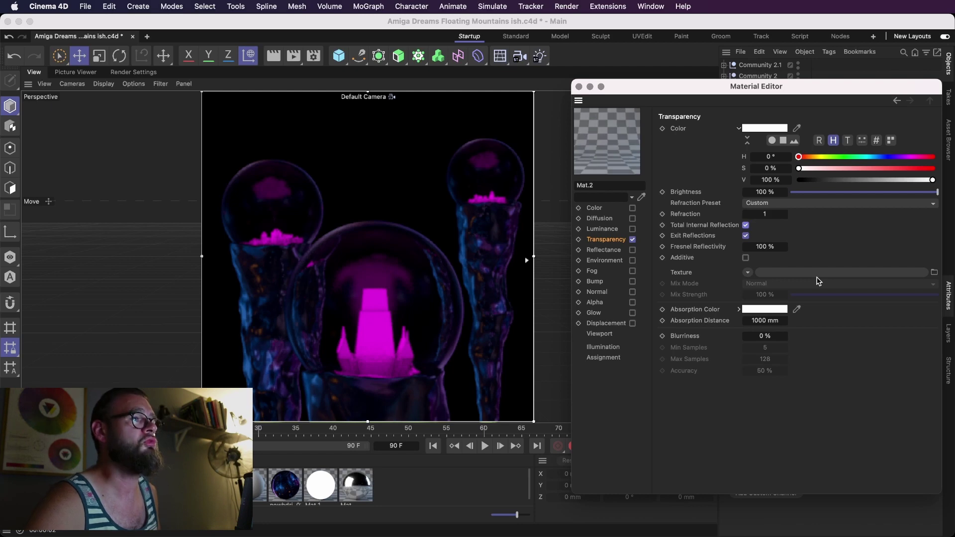
pyautogui.press('super+s')
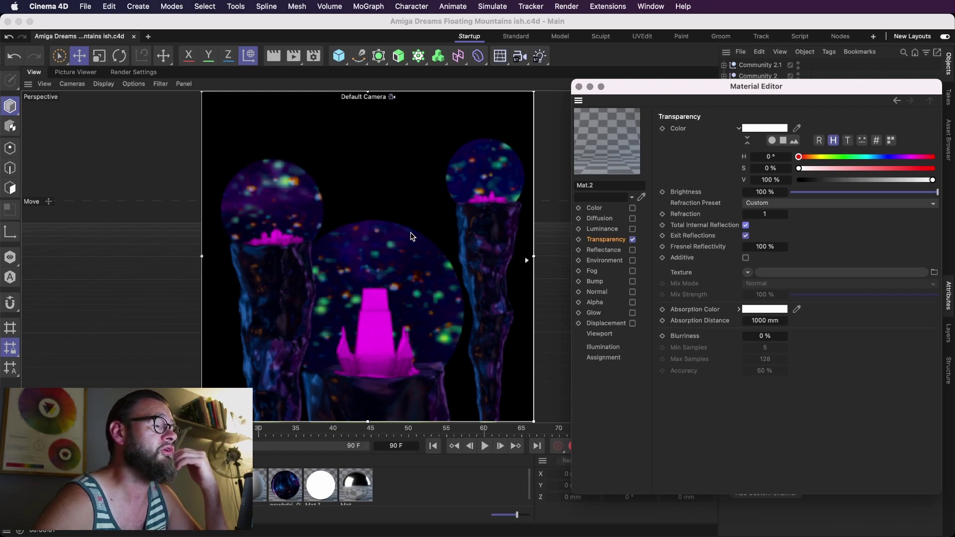
# - Try a refraction of 0.25 for the Mat.2 glass
pyautogui.click(782, 215)
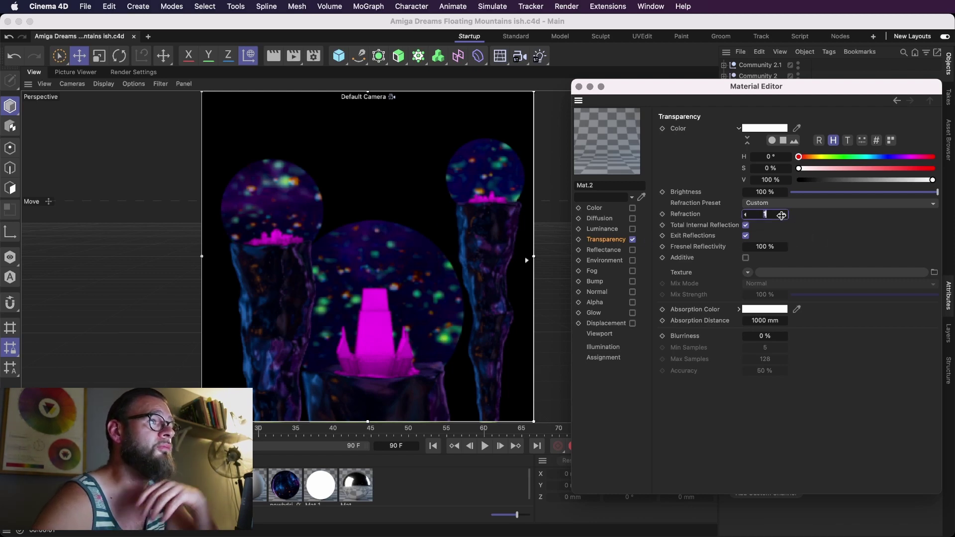
pyautogui.write('.2')
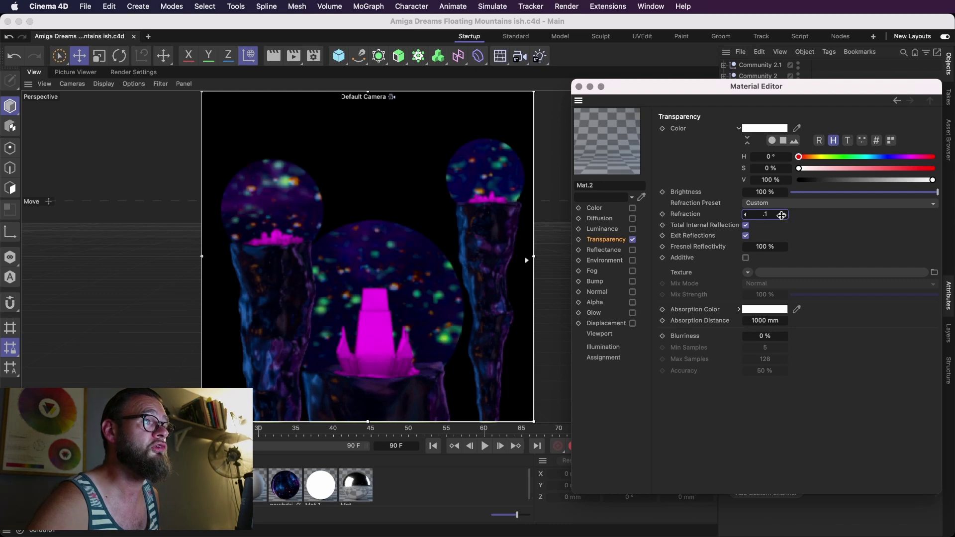
pyautogui.write('5')
pyautogui.press('Return')
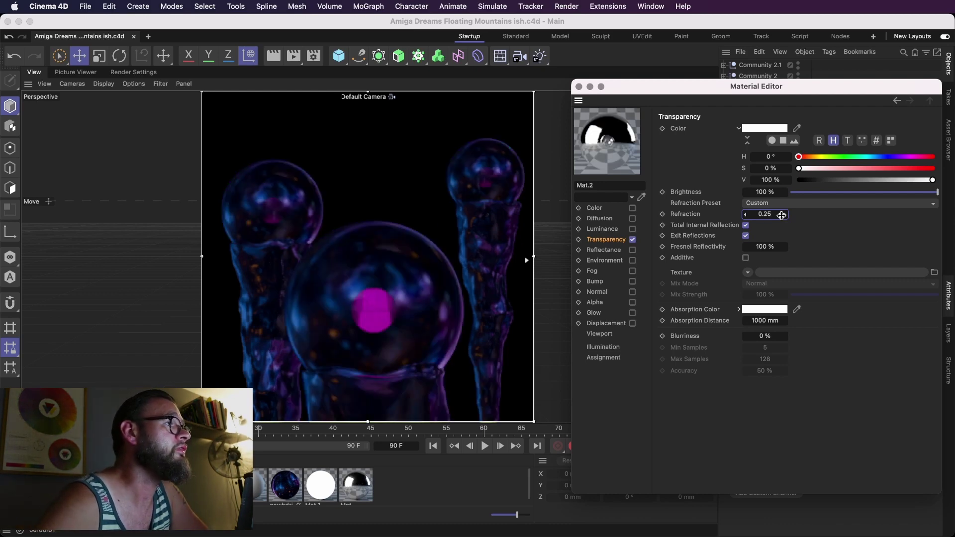
# - Try refraction values of 1.25 and 1.1 for the Mat.2 glass
pyautogui.click(777, 215)
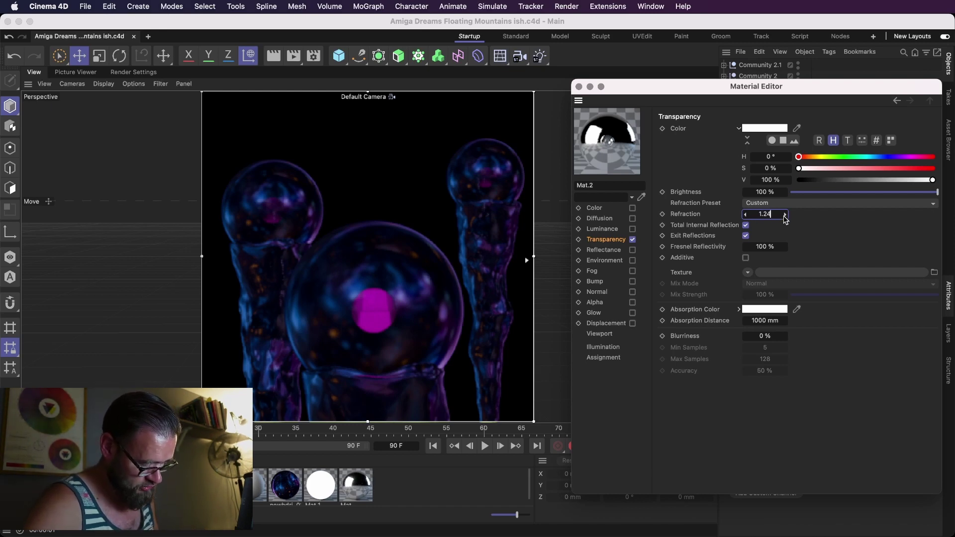
pyautogui.write('1.25')
pyautogui.press('Return')
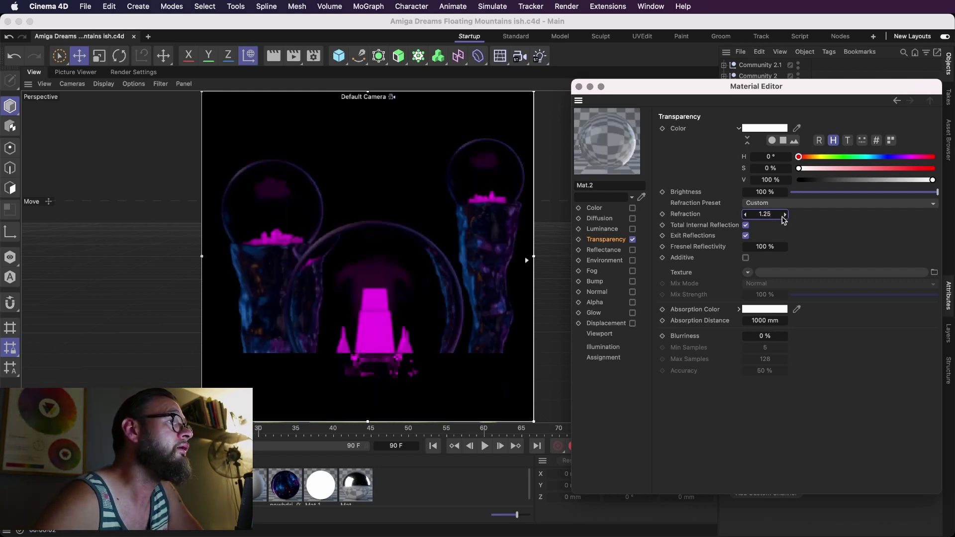
pyautogui.click(779, 216)
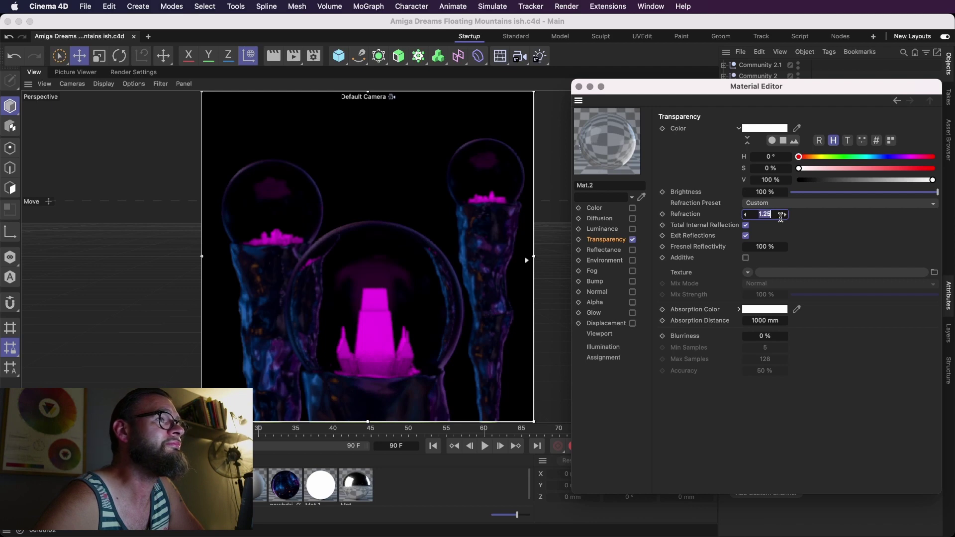
pyautogui.click(780, 218)
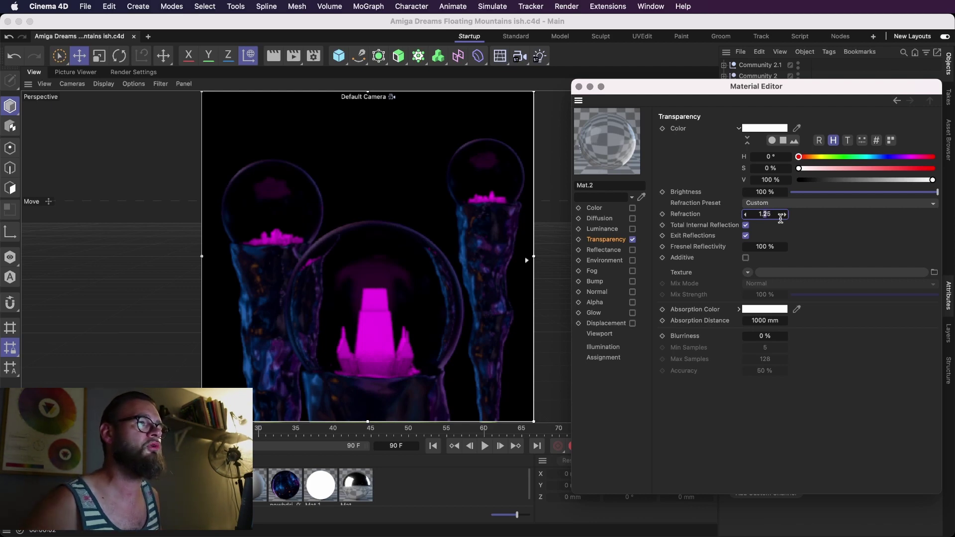
pyautogui.press('Return')
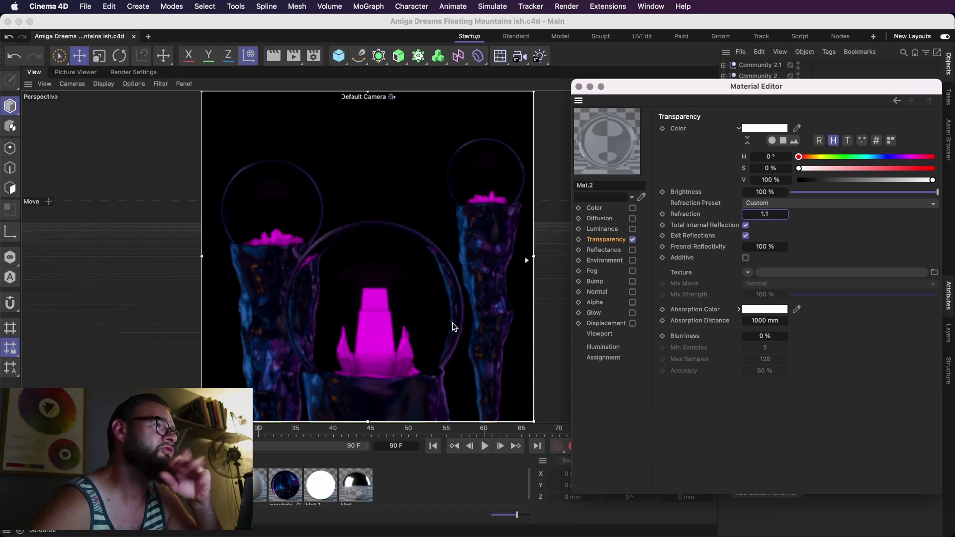
# - Set the Mat.2 refraction to 1.01 and raise it in 0.01 increments to 1.07
pyautogui.click(777, 213)
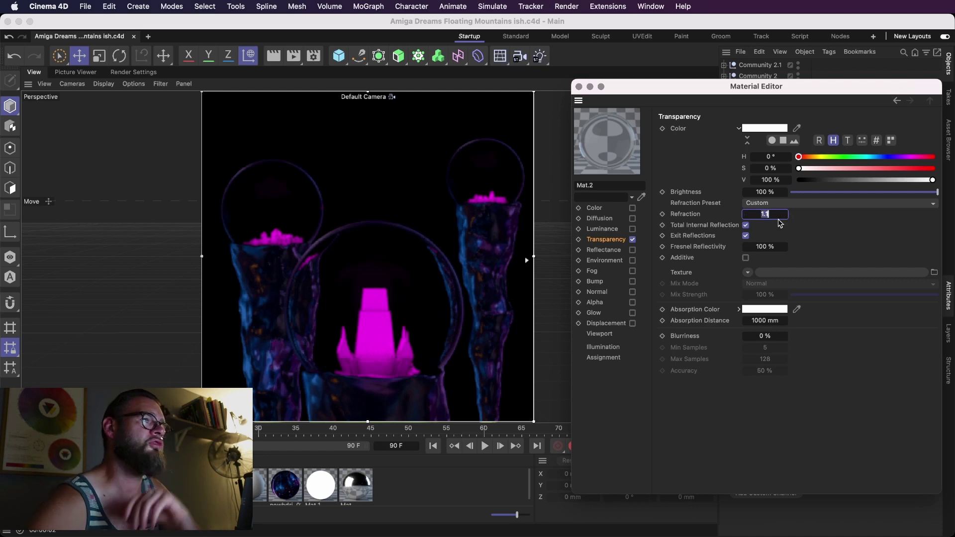
pyautogui.write('1.01')
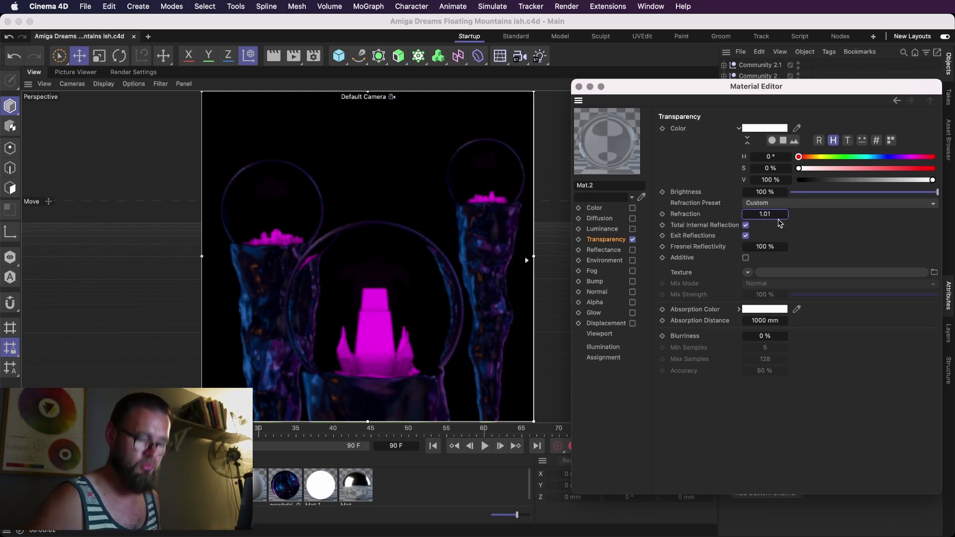
pyautogui.press('Return')
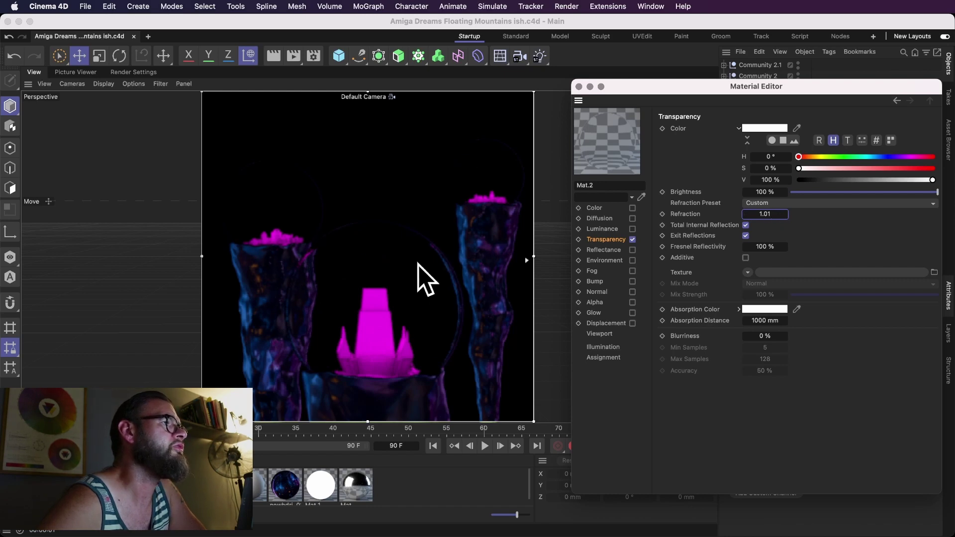
pyautogui.click(386, 249)
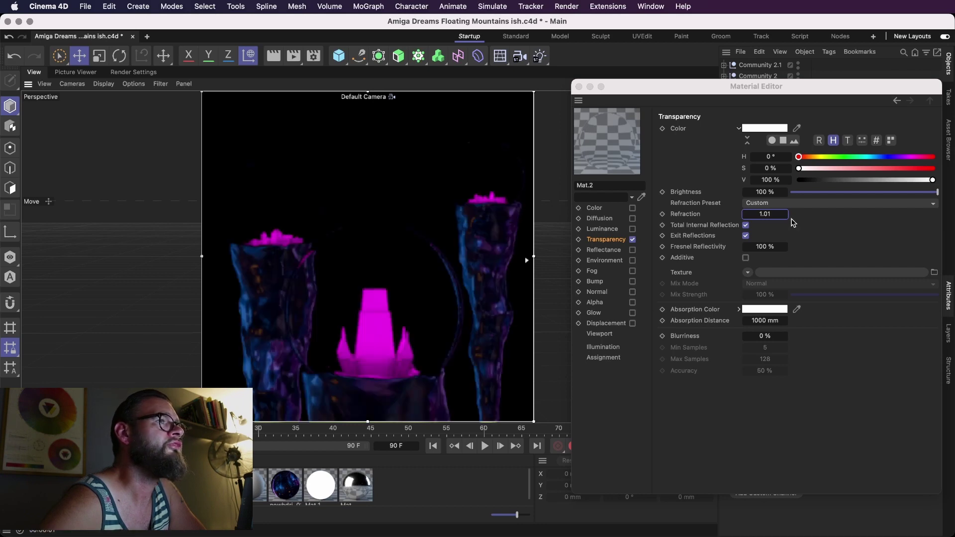
pyautogui.click(785, 213)
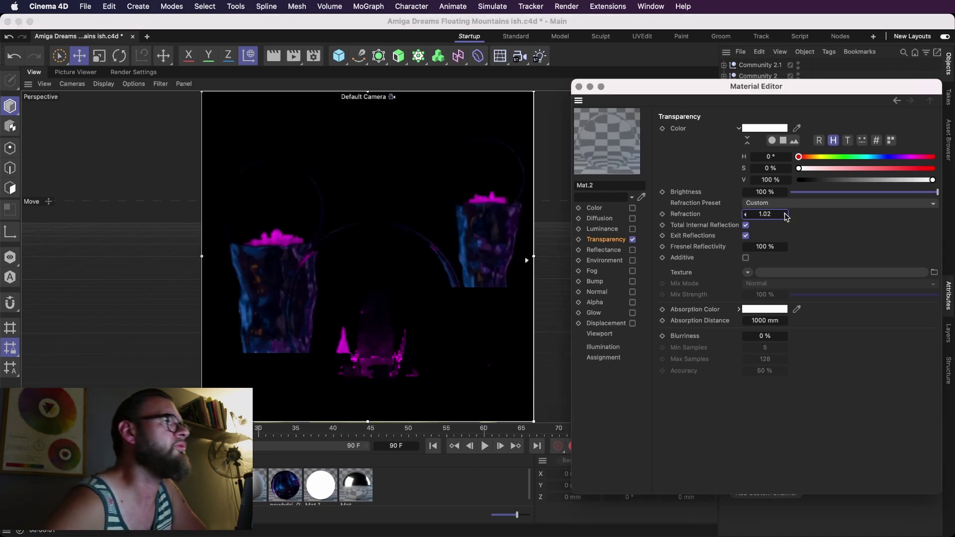
pyautogui.click(786, 213)
pyautogui.click(785, 212)
pyautogui.click(786, 213)
pyautogui.click(786, 213)
pyautogui.click(785, 213)
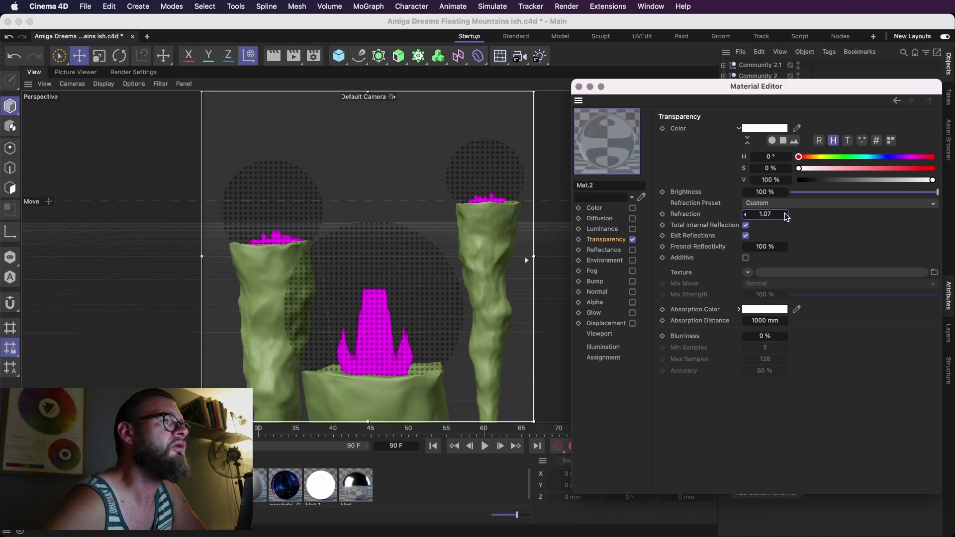
# - Lower the Mat.2 glass refraction in 0.01 increments to 1.05
pyautogui.click(785, 214)
pyautogui.click(745, 214)
pyautogui.click(746, 214)
pyautogui.click(746, 214)
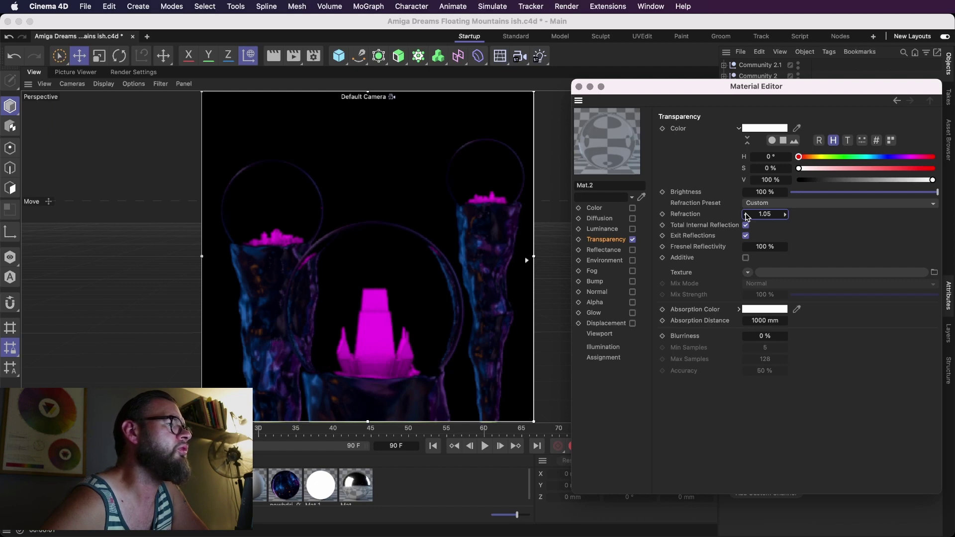
# - Apply the Glass refraction preset to Mat.2 and close the material editor
pyautogui.click(777, 203)
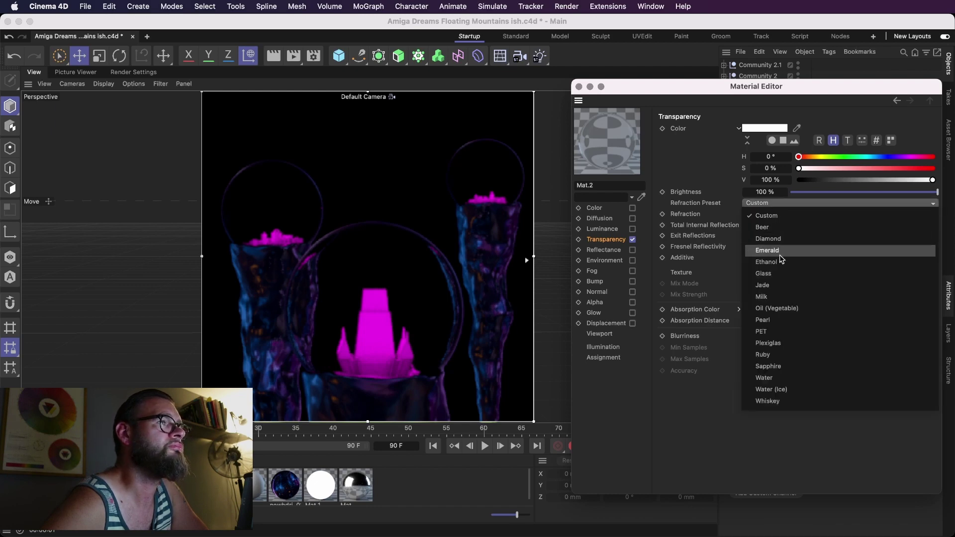
pyautogui.click(782, 281)
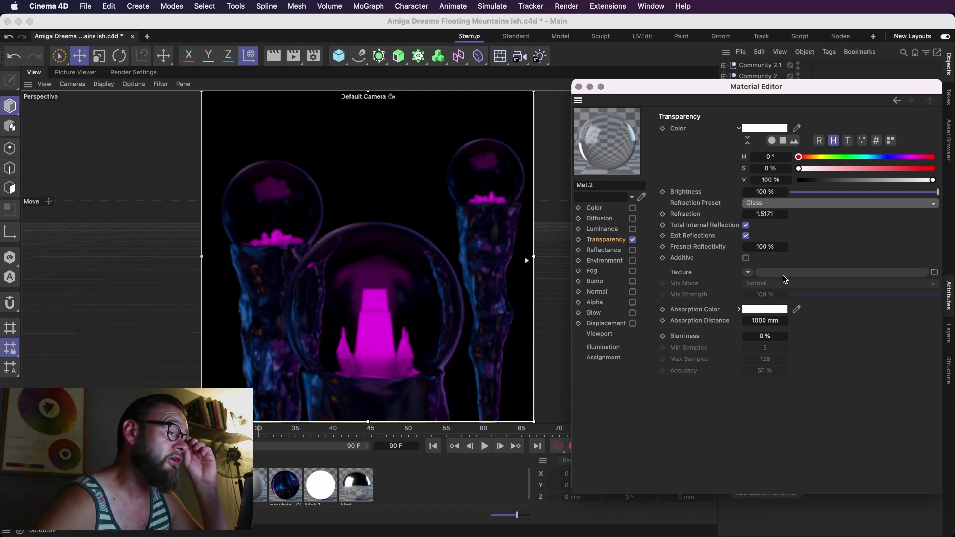
pyautogui.click(579, 87)
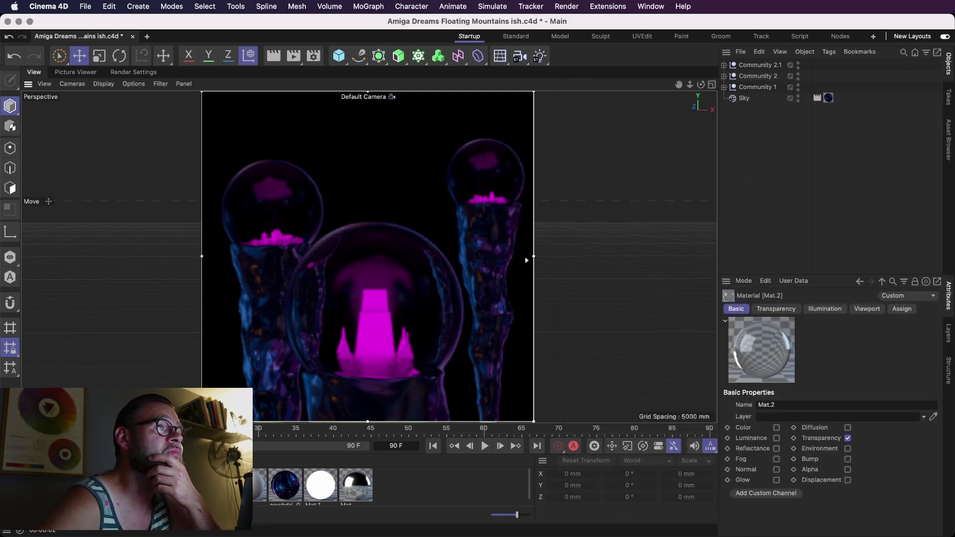
# - Search the asset library for "spaceship" and open the Spaceship scene
pyautogui.click(949, 139)
pyautogui.click(797, 89)
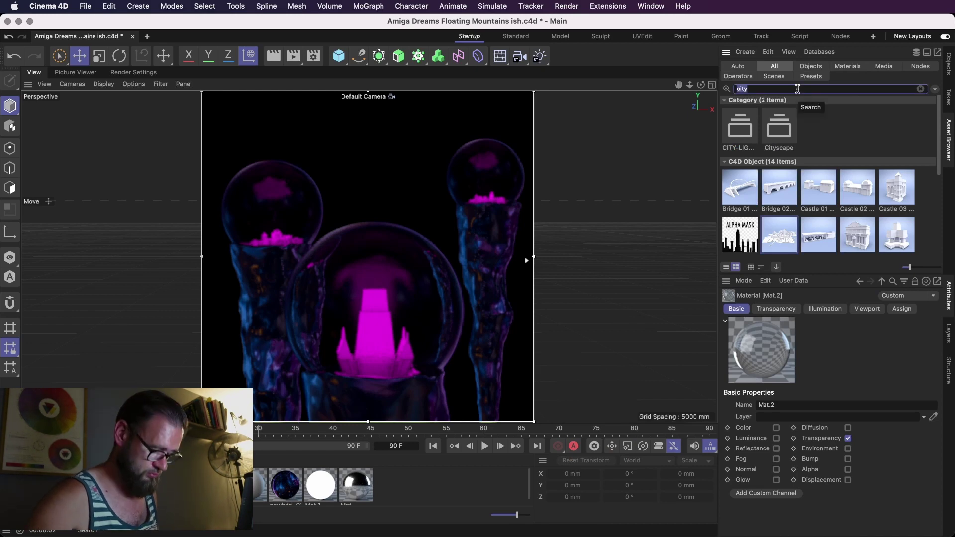
pyautogui.write('spaceship')
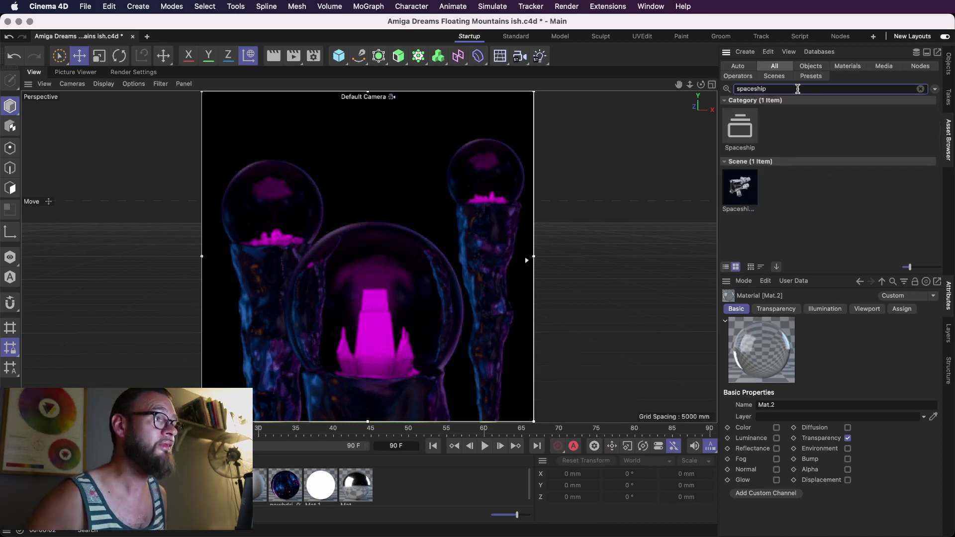
pyautogui.doubleClick(734, 196)
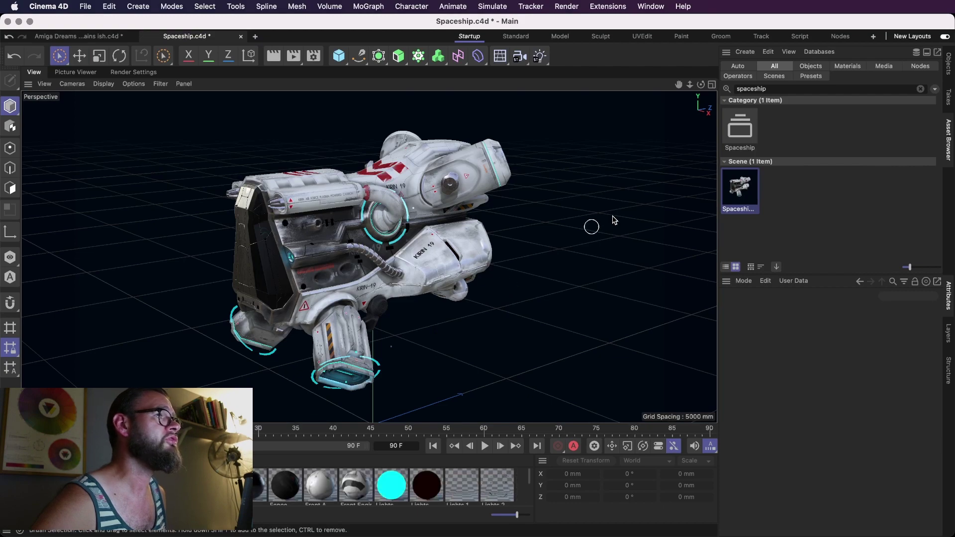
# - Show the spaceship scene's object hierarchy, collapse the Spaceship and Camera groups, and select the Spaceship group
pyautogui.hotkey('shift', 'F1')
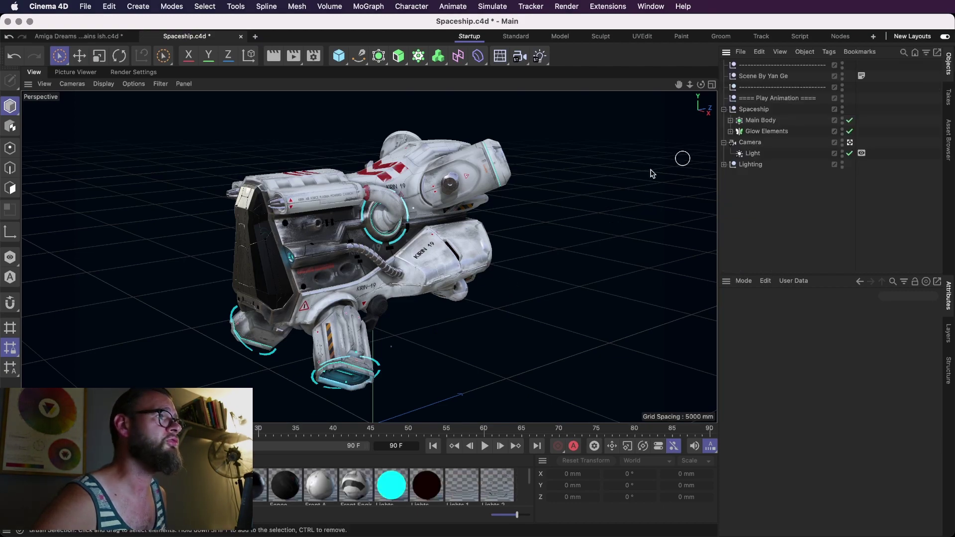
pyautogui.keyDown('alt'); pyautogui.moveTo(435, 230); pyautogui.dragTo(482, 244); pyautogui.keyUp('alt')
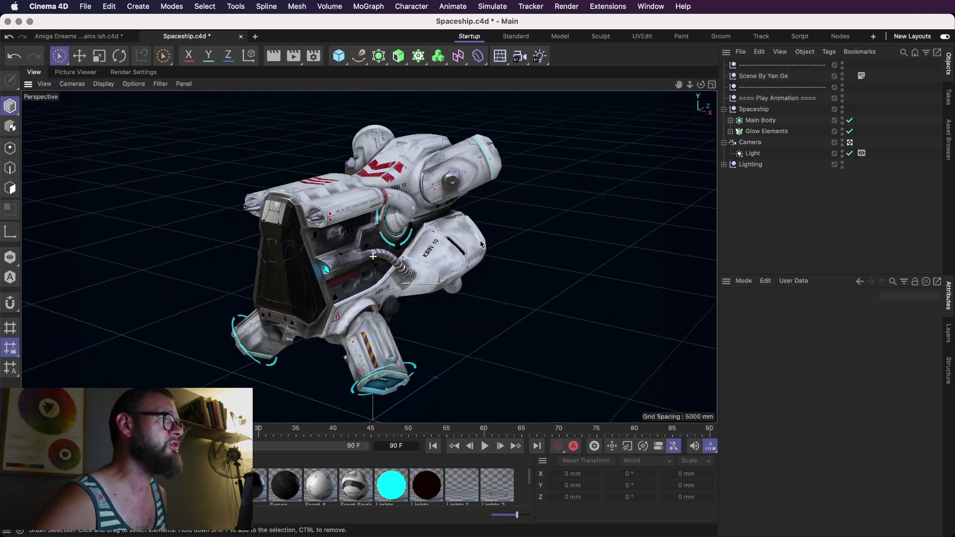
pyautogui.click(724, 109)
pyautogui.click(723, 121)
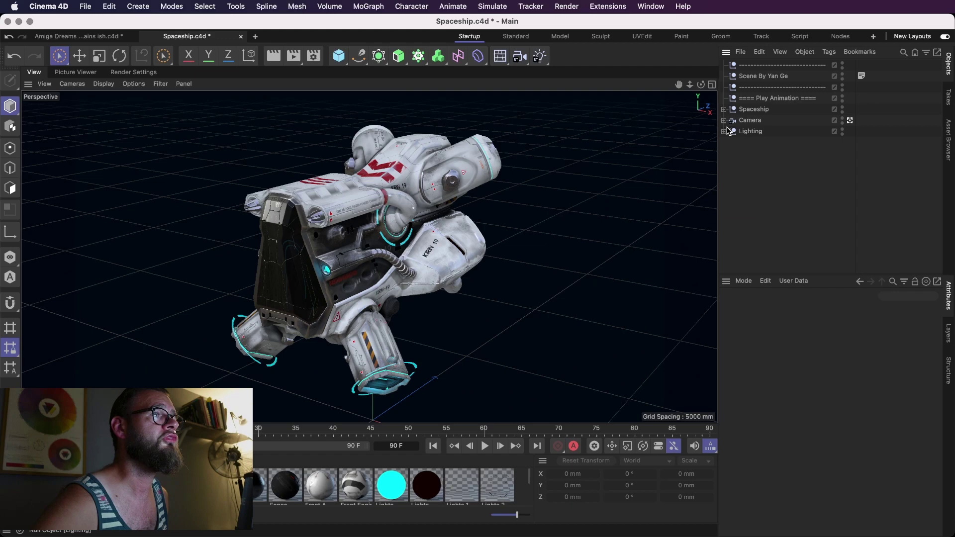
pyautogui.click(755, 110)
pyautogui.click(88, 37)
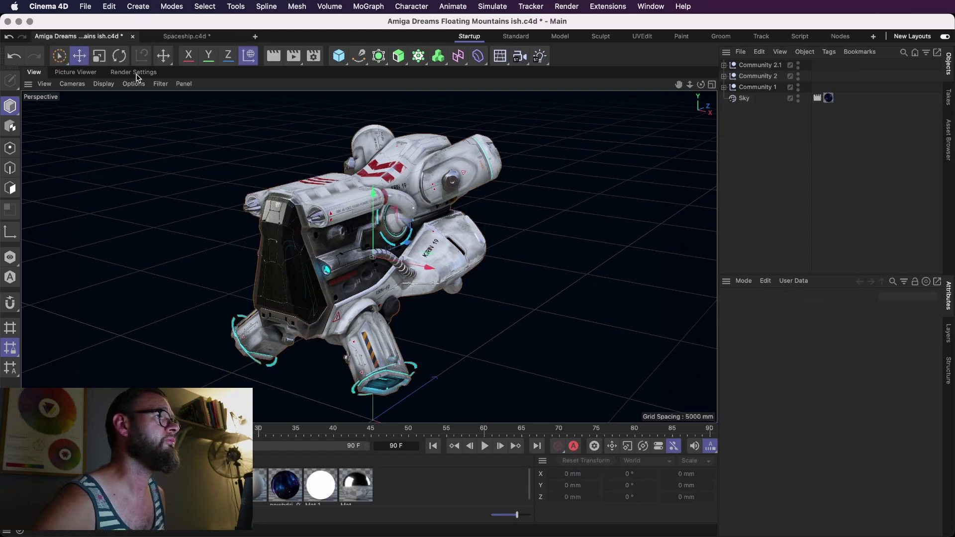
pyautogui.click(186, 38)
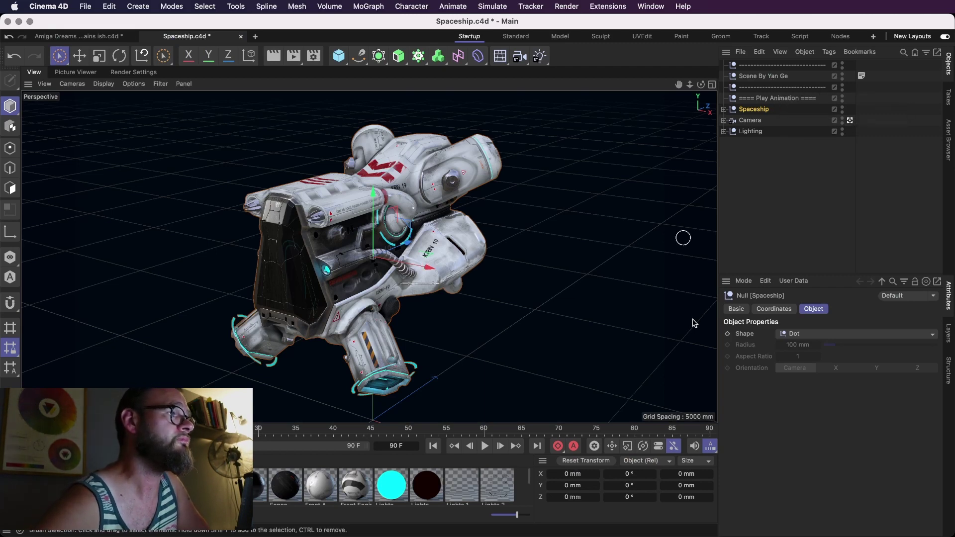
# - Preview the spaceship's animation and inspect the author credit in the scene's object hierarchy without renaming it
pyautogui.click(485, 446)
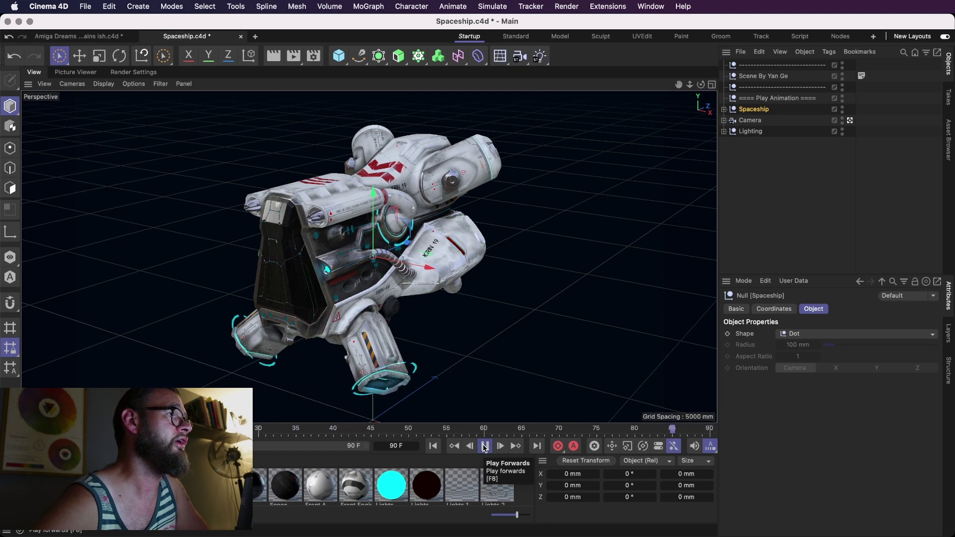
pyautogui.click(484, 447)
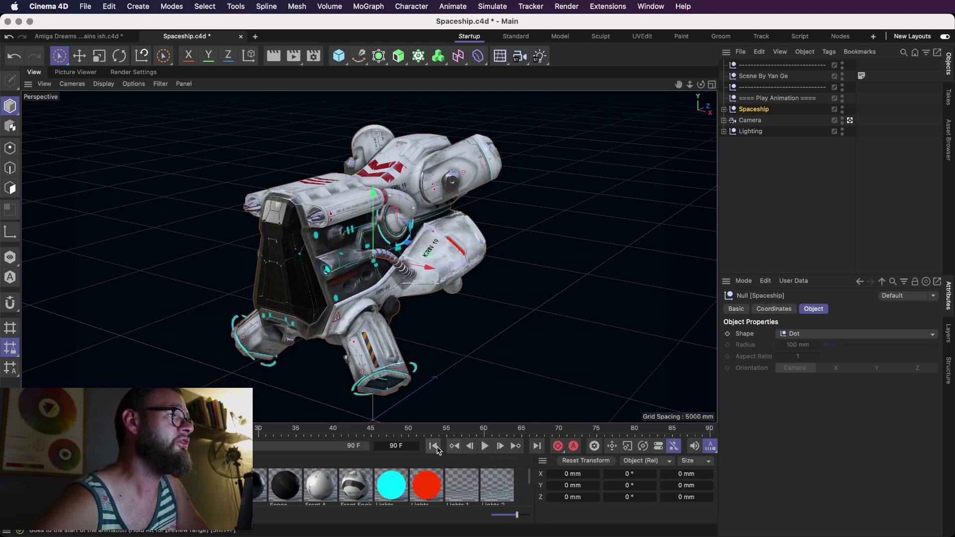
pyautogui.doubleClick(779, 77)
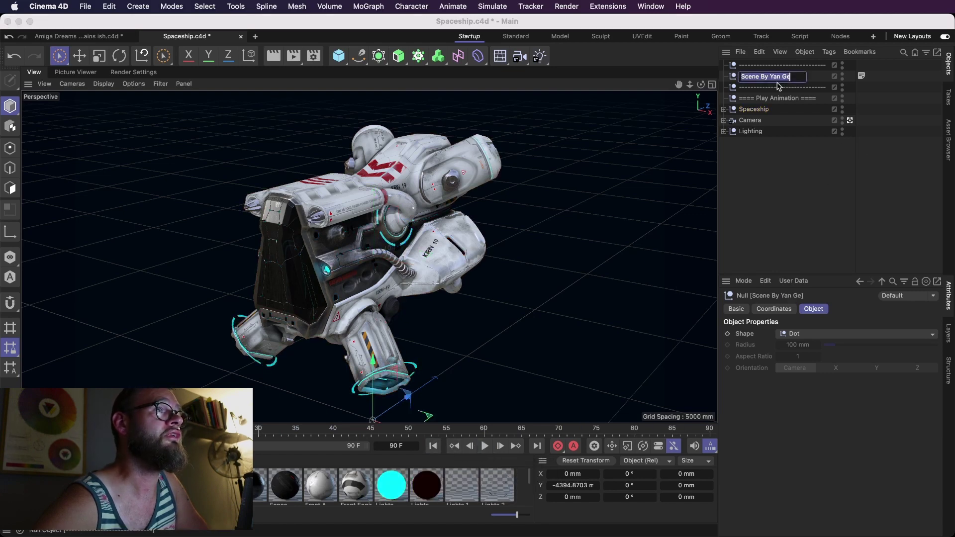
pyautogui.moveTo(770, 77); pyautogui.dragTo(806, 77)
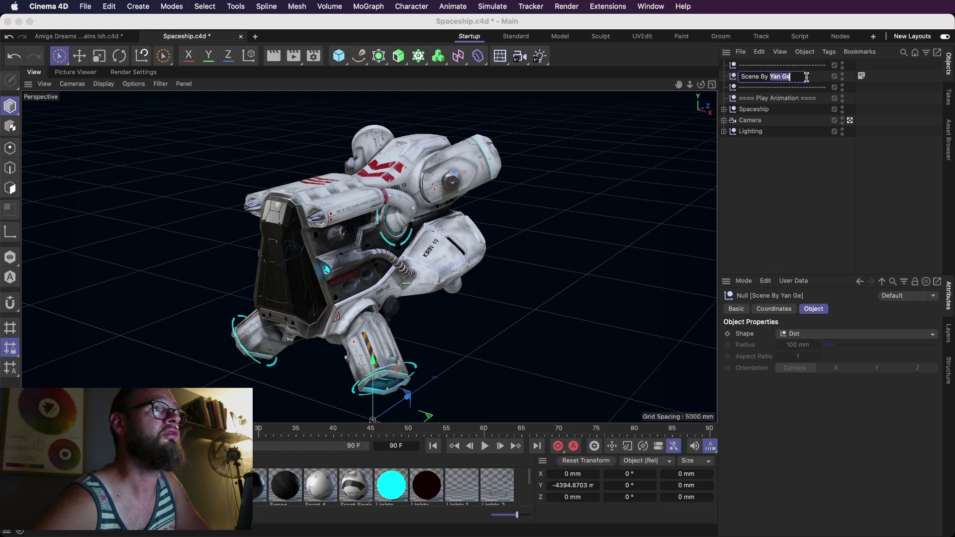
pyautogui.click(802, 77)
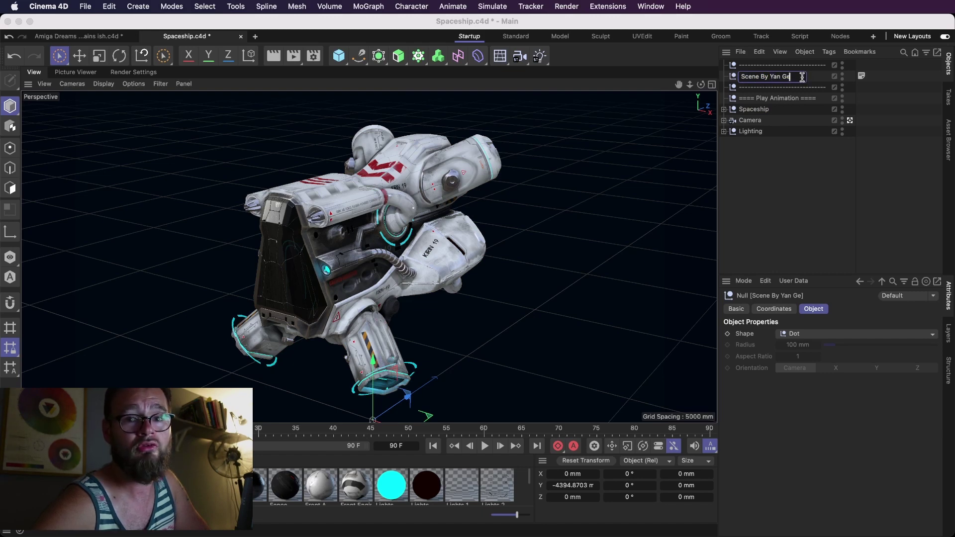
pyautogui.click(783, 155)
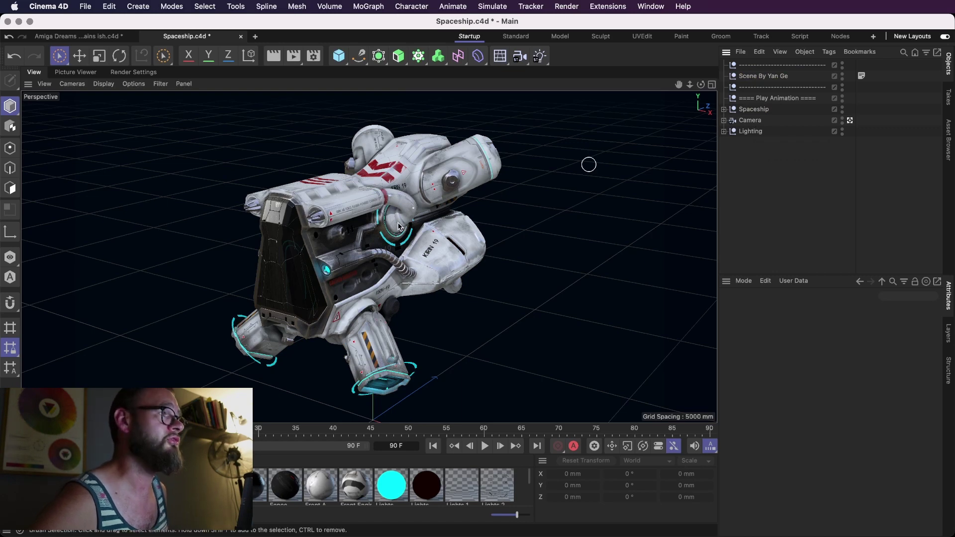
# - Copy the whole Spaceship group from Spaceship.c4d into the Amiga Dreams Floating Mountains scene
pyautogui.click(753, 111)
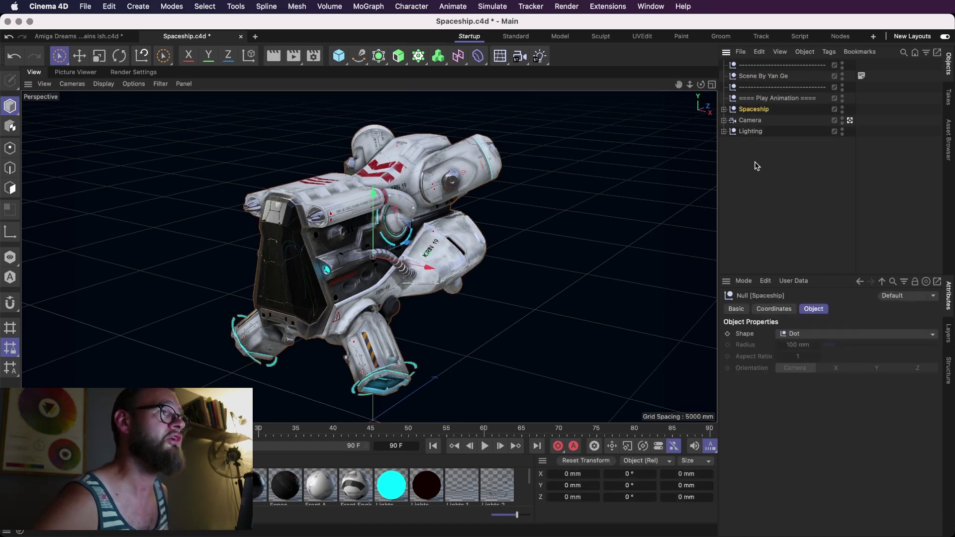
pyautogui.click(87, 36)
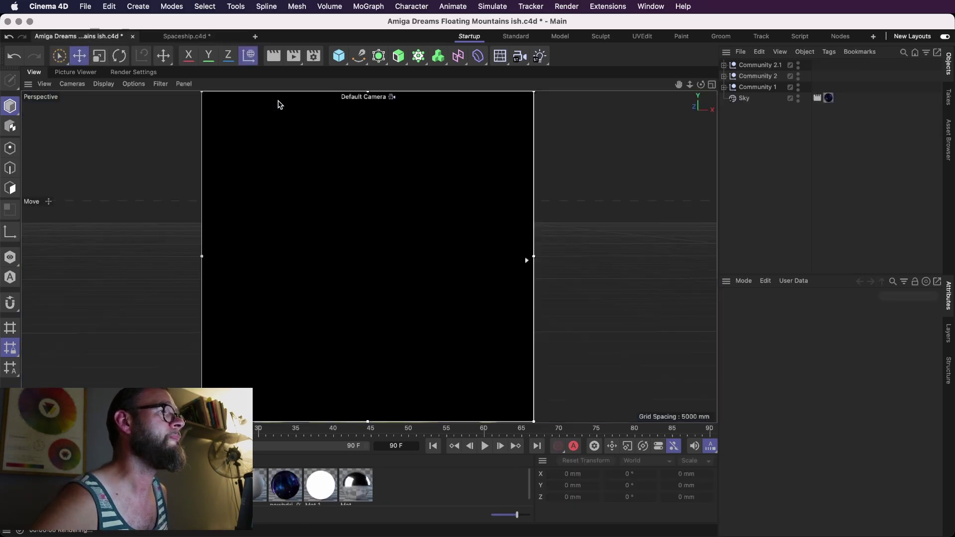
pyautogui.press('super+v')
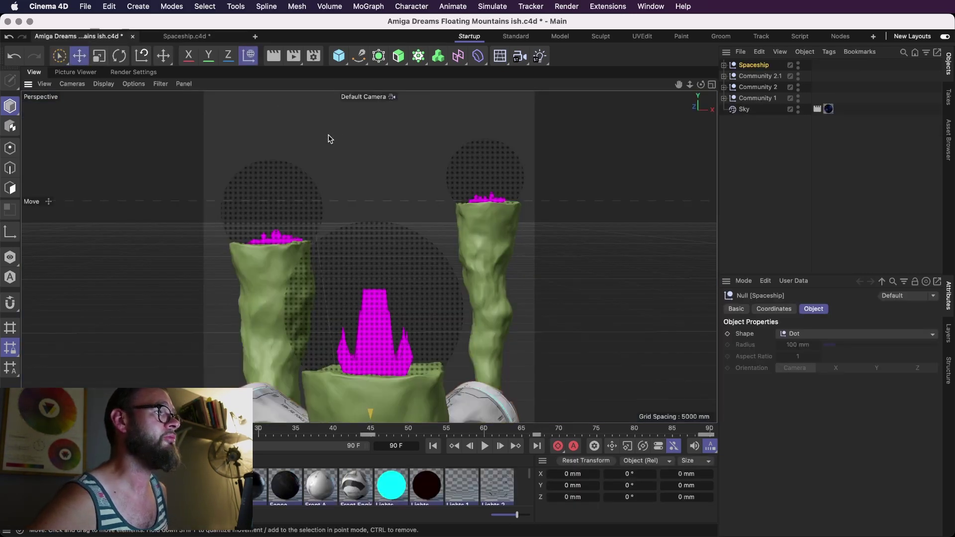
# - Raise the spaceship to about X 558 mm, Y 4563 mm in the Front view and scale it down to a tiny craft
pyautogui.click(712, 84)
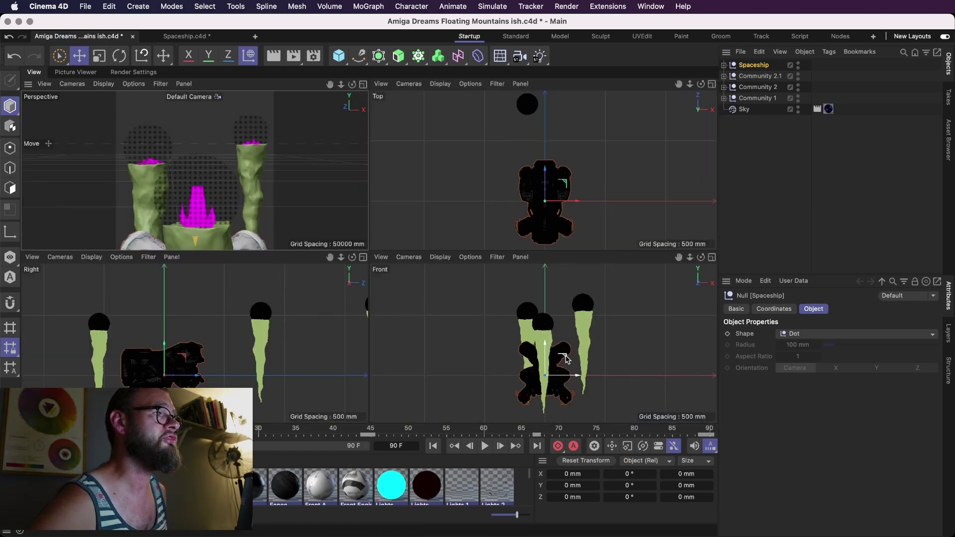
pyautogui.moveTo(565, 351); pyautogui.dragTo(572, 313)
pyautogui.press('t')
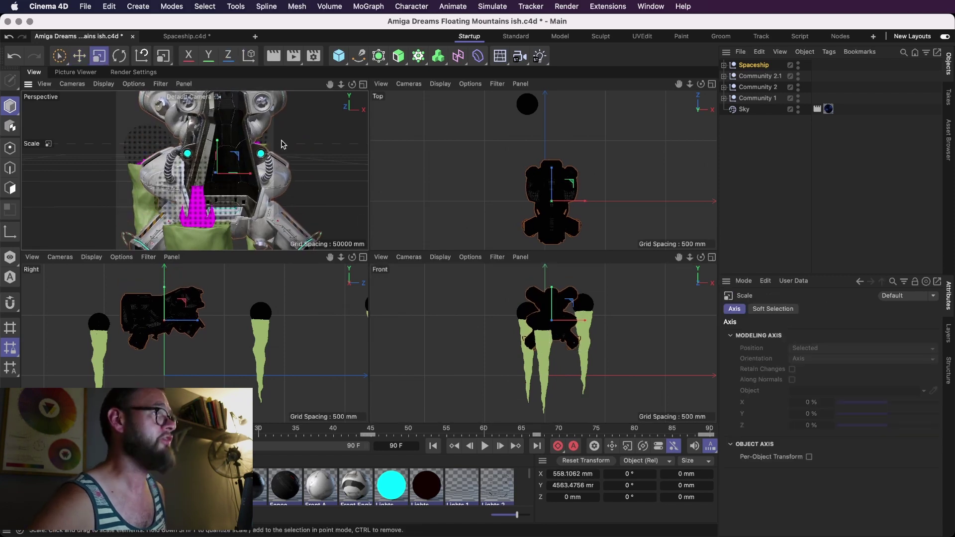
pyautogui.moveTo(309, 149); pyautogui.dragTo(8, 207)
pyautogui.moveTo(553, 319); pyautogui.dragTo(315, 140)
# - Move the tiny spaceship forward toward the camera in the Top view, to about X 1139 mm, Z -5110 mm
pyautogui.press('e')
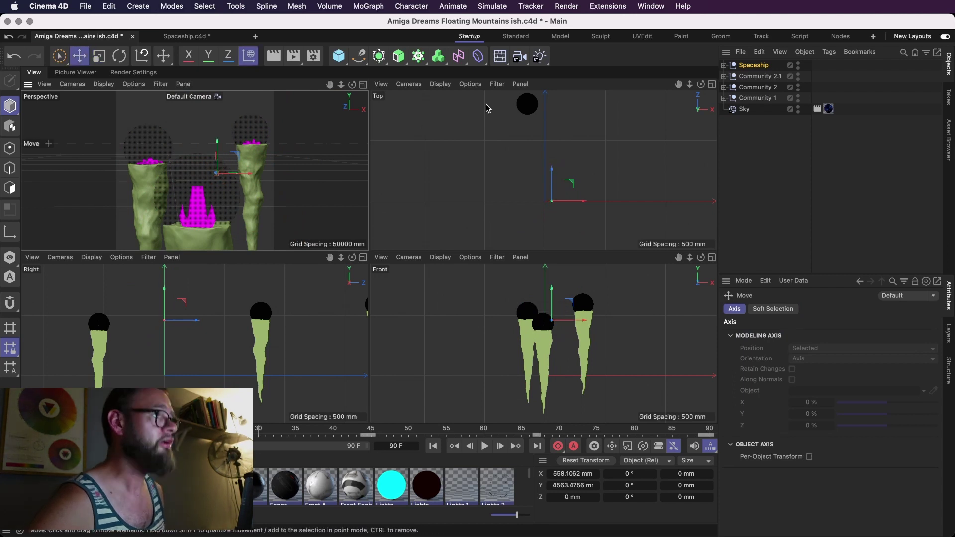
pyautogui.moveTo(566, 180); pyautogui.dragTo(578, 229)
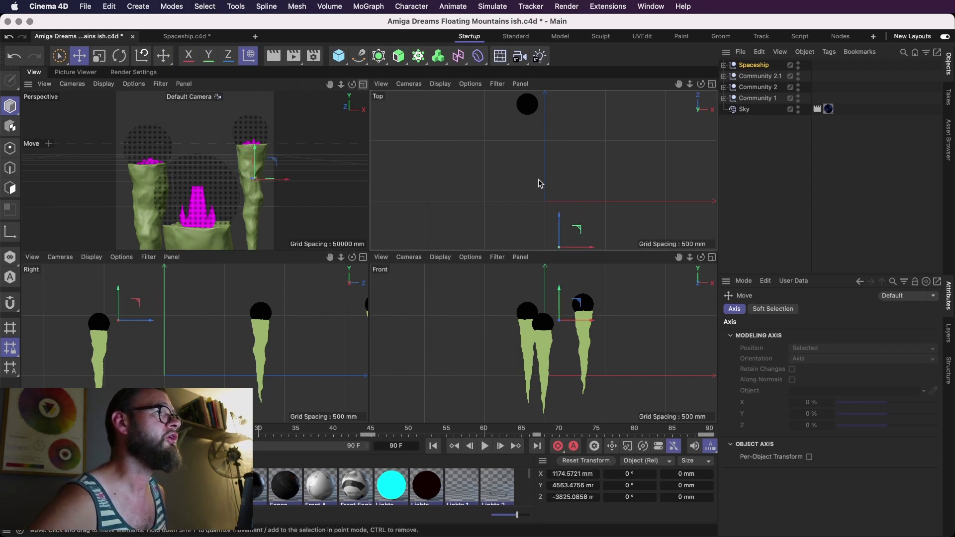
pyautogui.press('h')
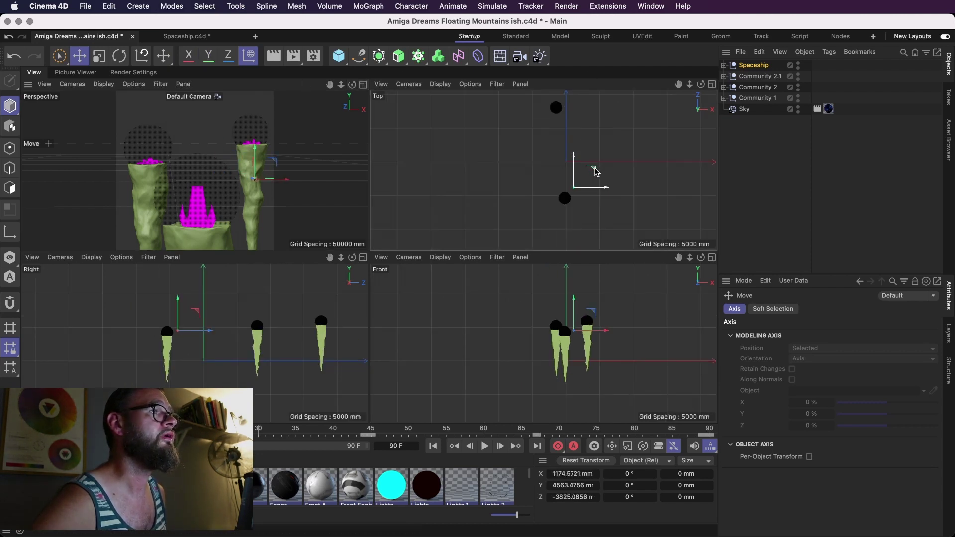
pyautogui.moveTo(595, 170); pyautogui.dragTo(595, 180)
# - Save the project and move the spaceship beside the central mountain in the Perspective view, to about X 734 mm, Y 3596 mm
pyautogui.click(363, 85)
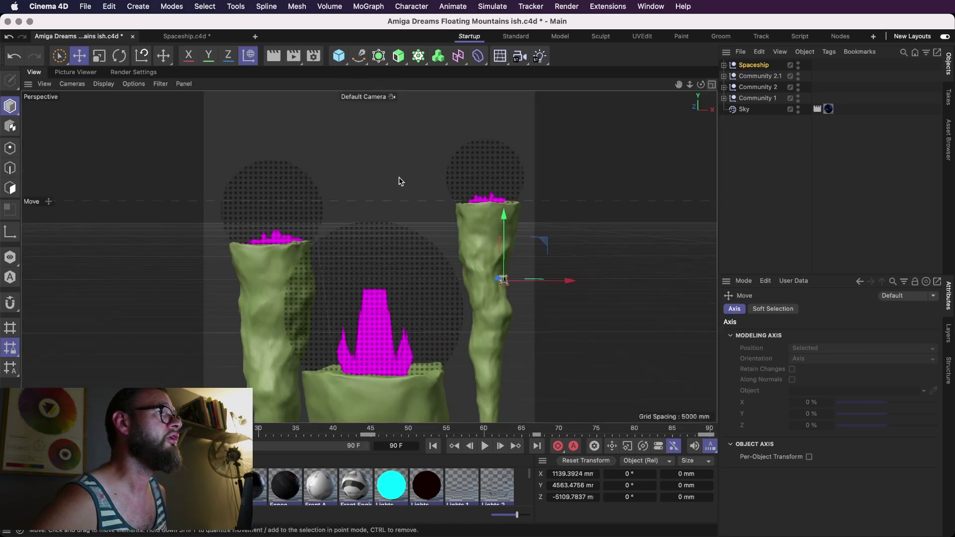
pyautogui.press('super+s')
pyautogui.moveTo(543, 243); pyautogui.dragTo(503, 335)
# - Rotate the spaceship to about 31.3°, -5.4° and -8.8°, and save the project
pyautogui.press('r')
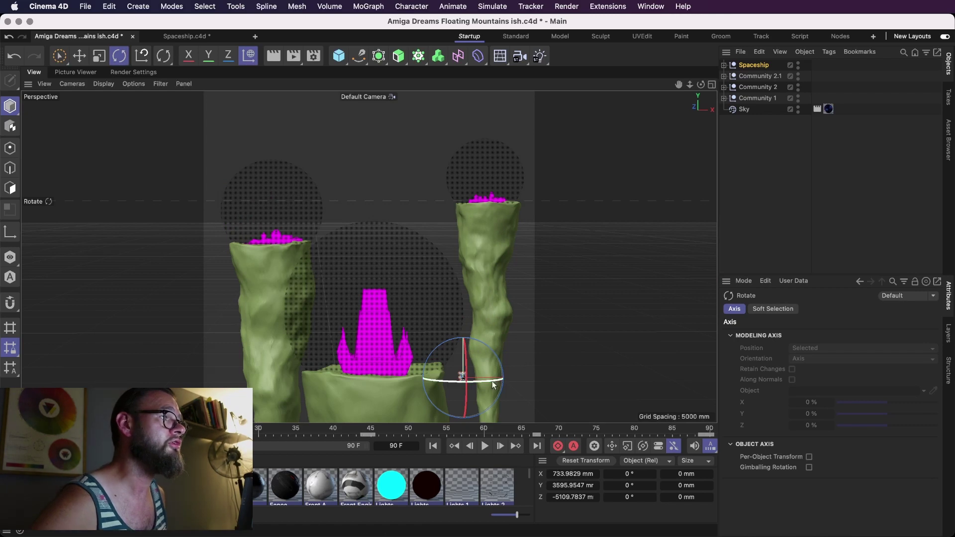
pyautogui.moveTo(498, 382); pyautogui.dragTo(499, 358)
pyautogui.press('e')
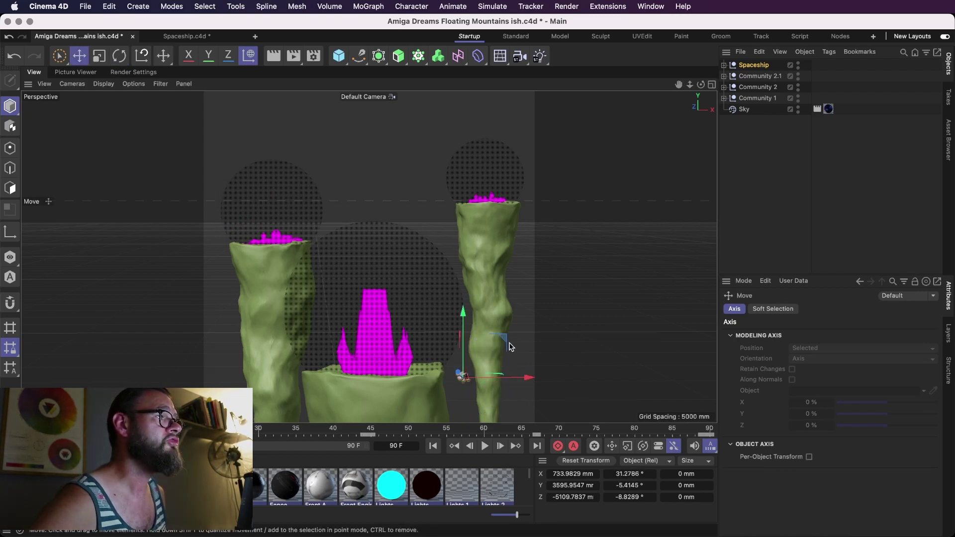
pyautogui.press('super+s')
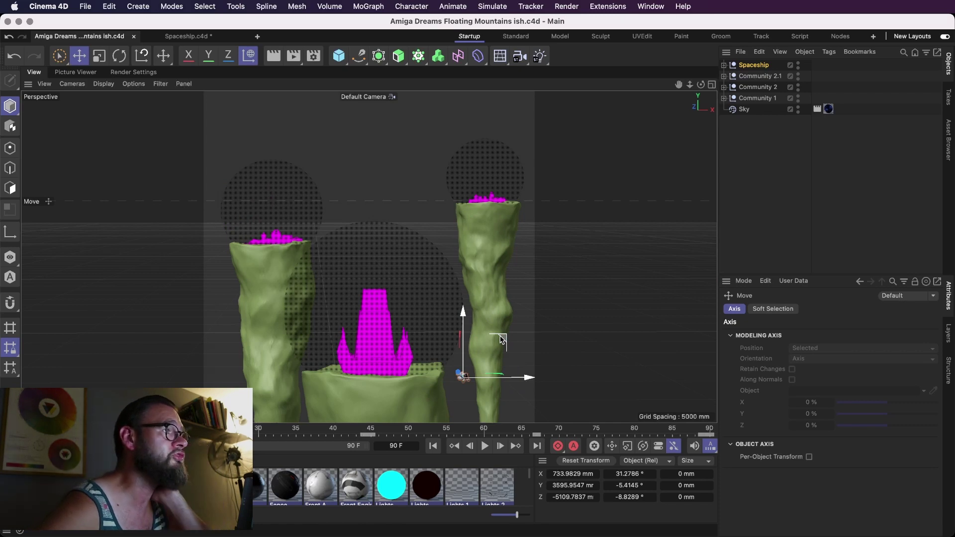
# - Nudge the spaceship's position beside the central mountain, deselect it, and save the project
pyautogui.moveTo(501, 340); pyautogui.dragTo(499, 341)
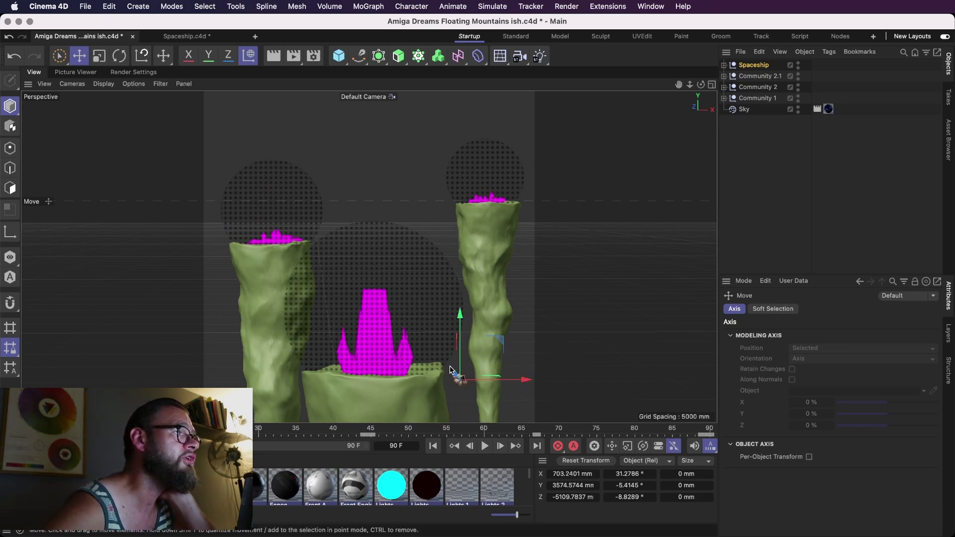
pyautogui.moveTo(497, 341); pyautogui.dragTo(502, 342)
pyautogui.click(737, 199)
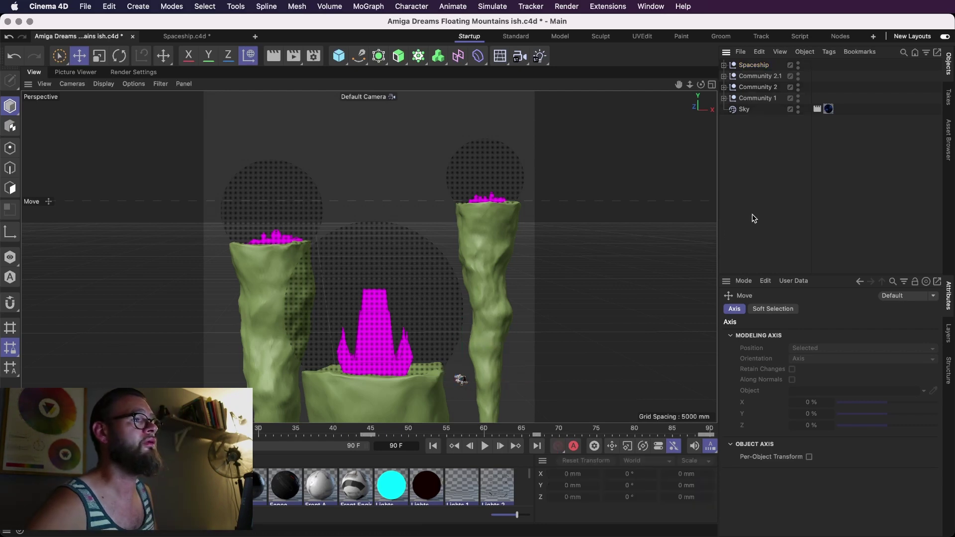
pyautogui.press('super+s')
# - Preview the scene with the interactive render, and reframe the Perspective view from farther away at a different angle
pyautogui.hotkey('alt', 'r')
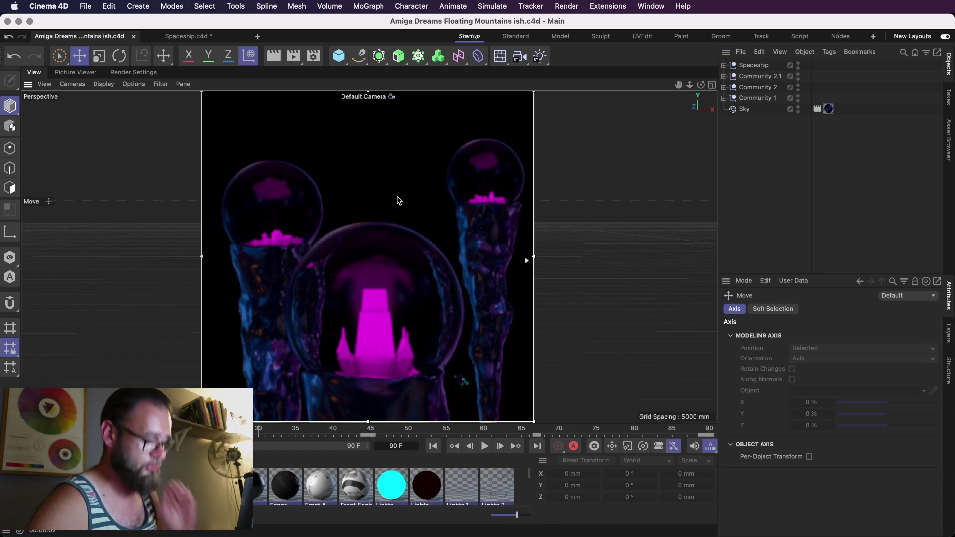
pyautogui.click(403, 259)
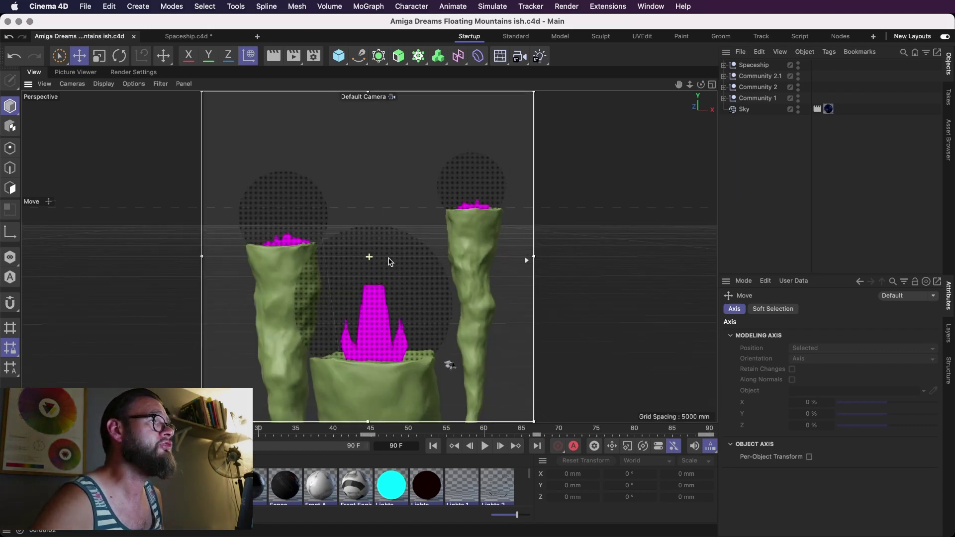
pyautogui.keyDown('alt'); pyautogui.moveTo(389, 261); pyautogui.dragTo(394, 257); pyautogui.keyUp('alt')
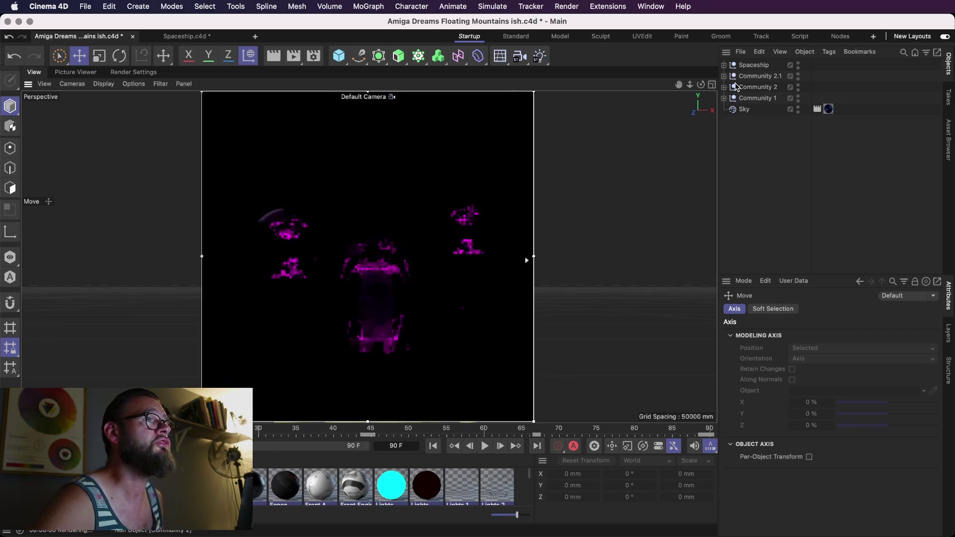
# - Move Community 2.1 to about X -2065 mm, Y 2794 mm and Community 2 to about X 3781 mm, Y 4136 mm, and save the project
pyautogui.click(760, 75)
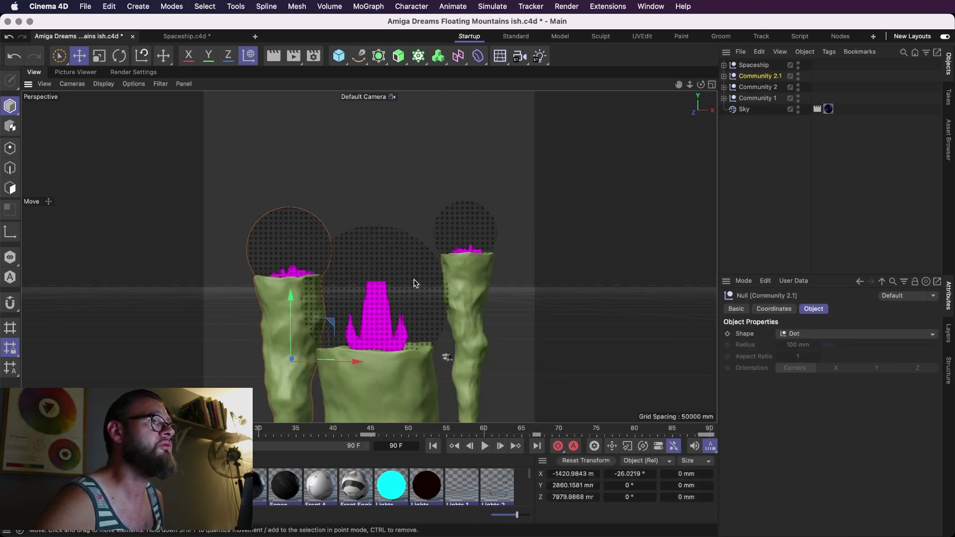
pyautogui.moveTo(328, 321); pyautogui.dragTo(298, 329)
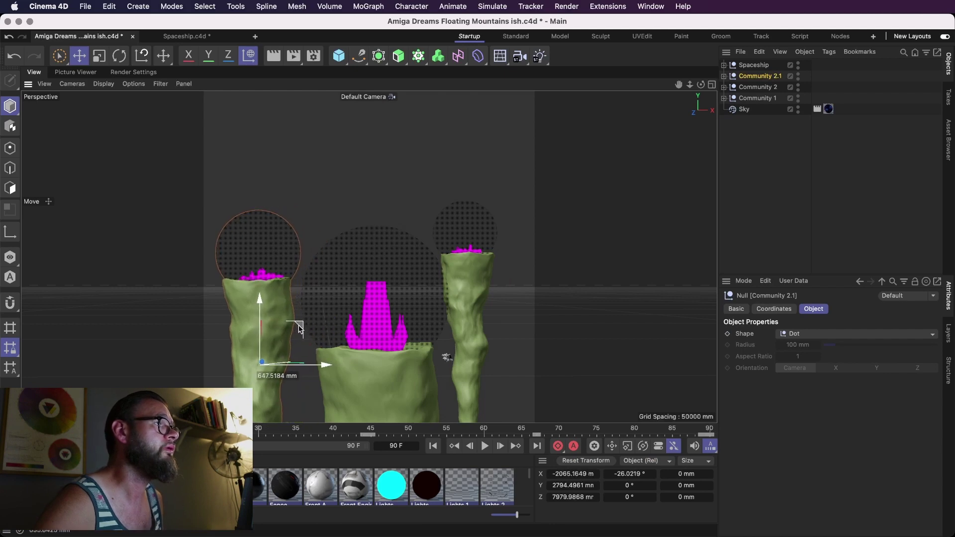
pyautogui.click(472, 233)
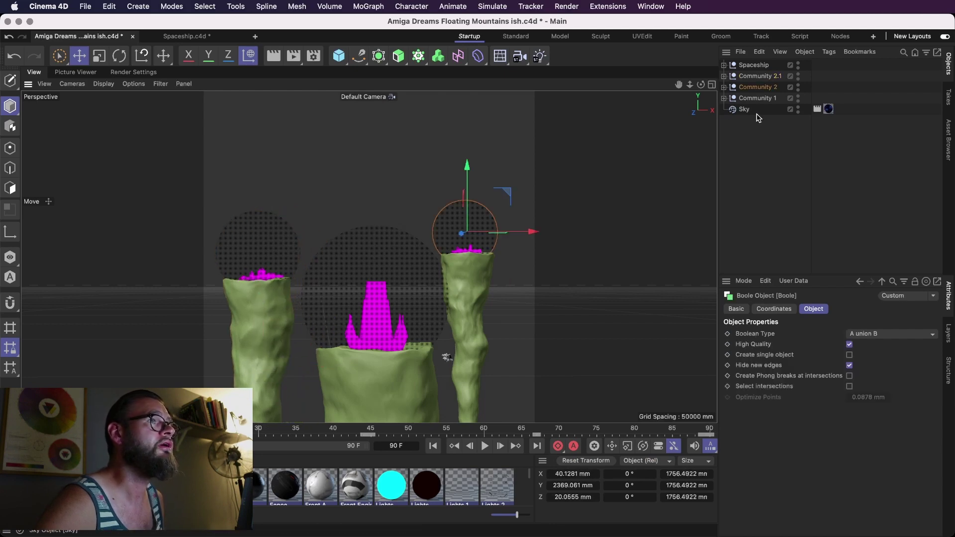
pyautogui.click(773, 90)
pyautogui.moveTo(506, 279)
pyautogui.mouseDown()
pyautogui.moveTo(526, 273)
pyautogui.moveTo(520, 266)
pyautogui.mouseUp()
pyautogui.press('super+s')
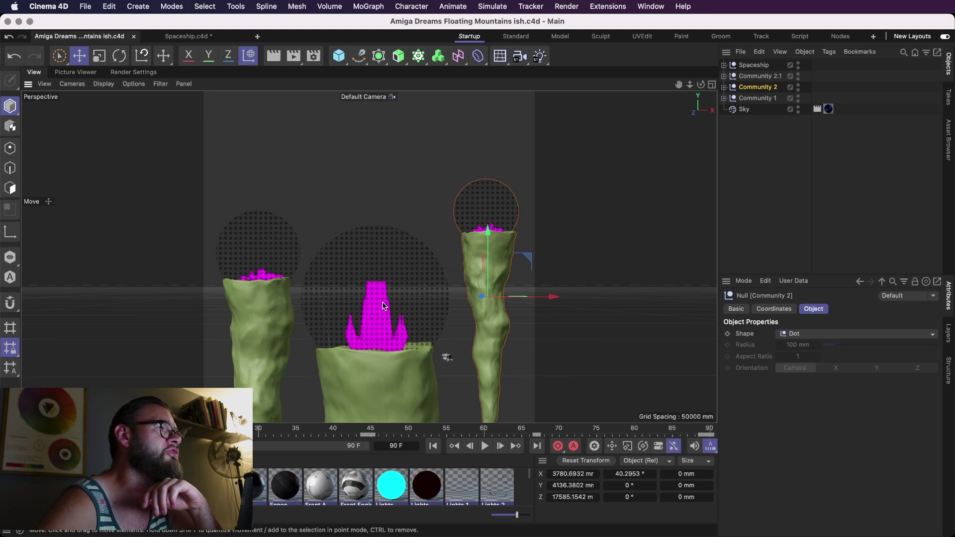
# - Scale Community 2.1 up uniformly to about 117%
pyautogui.click(264, 272)
pyautogui.press('t')
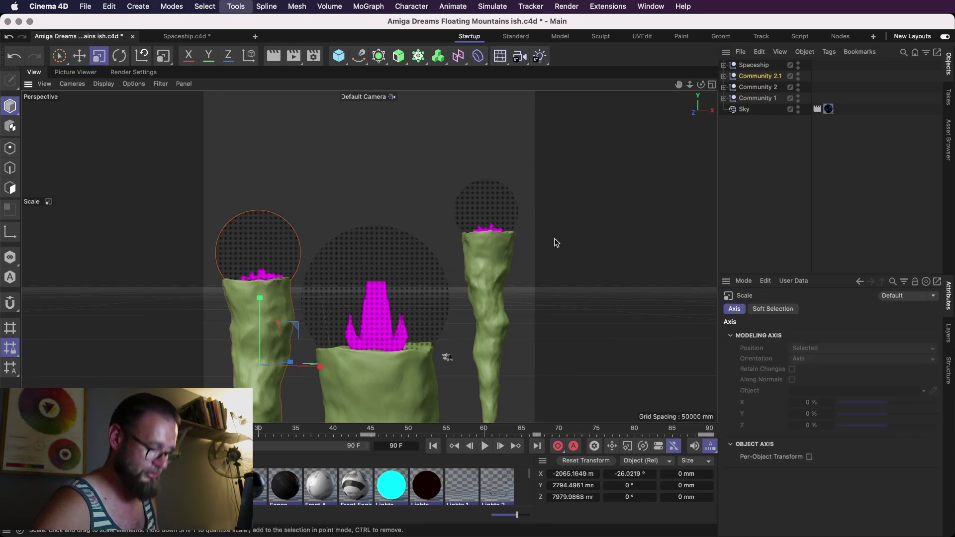
pyautogui.moveTo(298, 171); pyautogui.dragTo(384, 164)
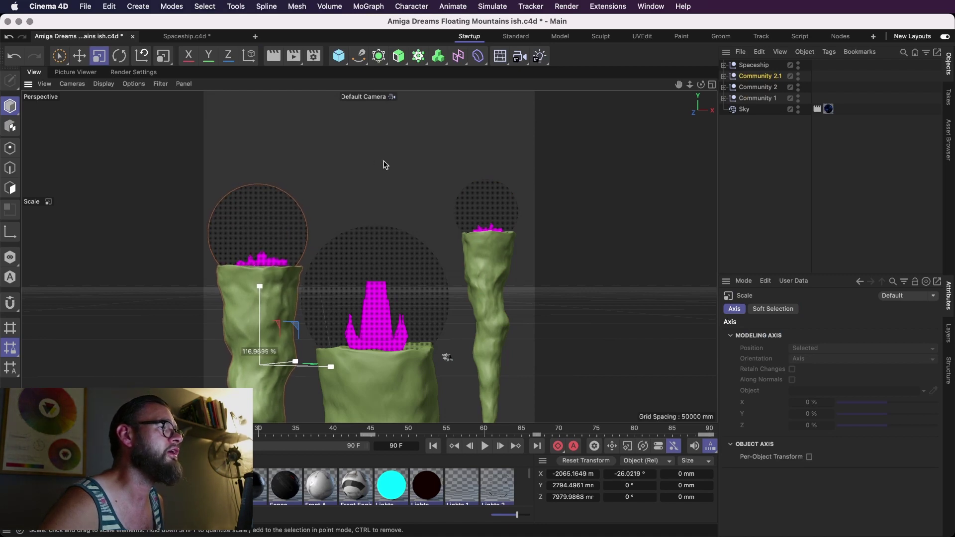
# - Scale Community 2.1 down slightly while it overlaps the central mountain, and return it to about X -2063 mm, Y 2836 mm
pyautogui.press('e')
pyautogui.moveTo(300, 330); pyautogui.dragTo(419, 393)
pyautogui.press('t')
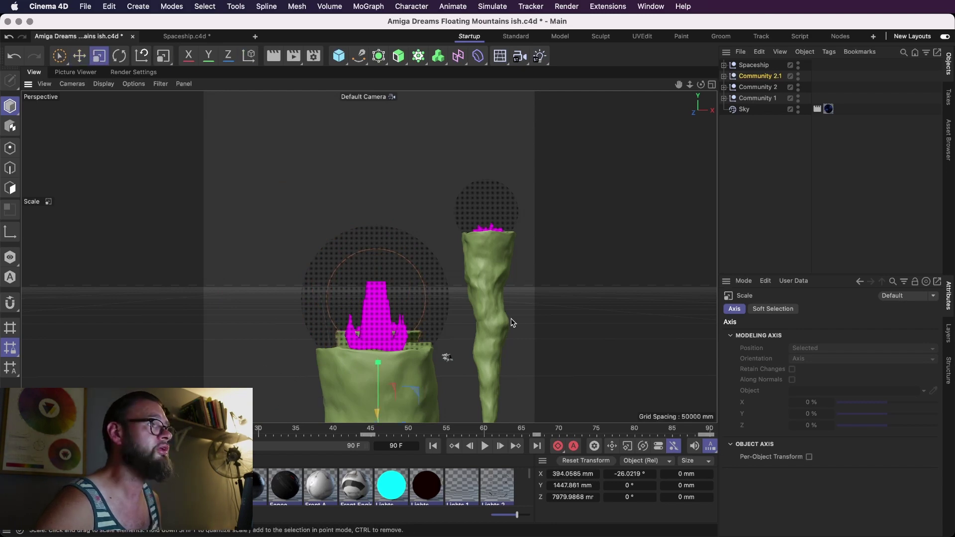
pyautogui.moveTo(512, 319); pyautogui.dragTo(501, 326)
pyautogui.press('e')
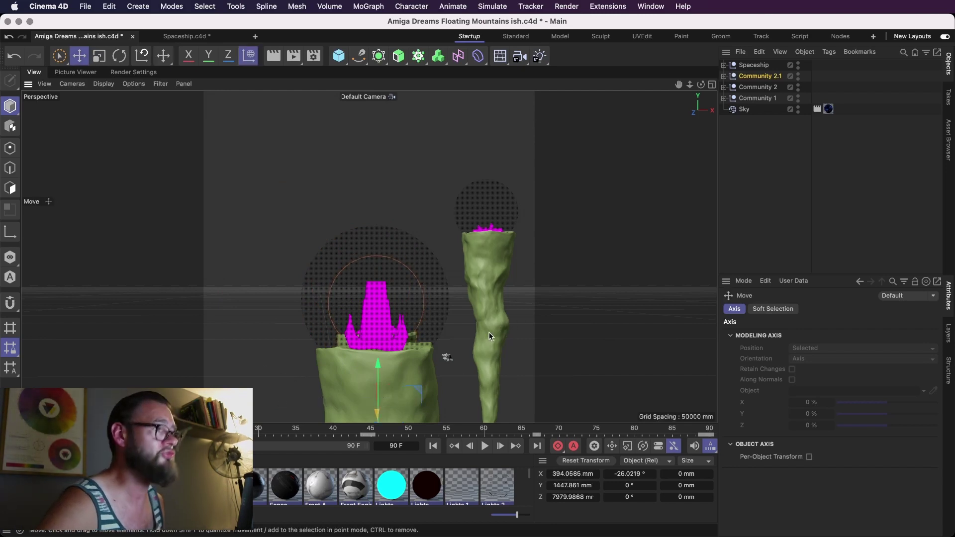
pyautogui.moveTo(420, 386); pyautogui.dragTo(301, 326)
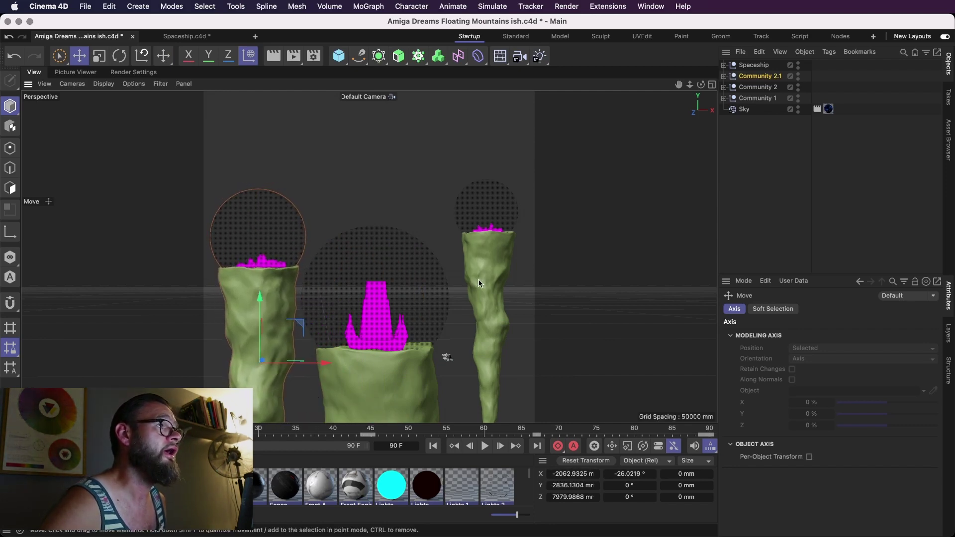
# - Scale Community 2 down slightly while it overlaps Community 2.1, and place it higher at about X 3927 mm, Y 5798 mm
pyautogui.click(478, 280)
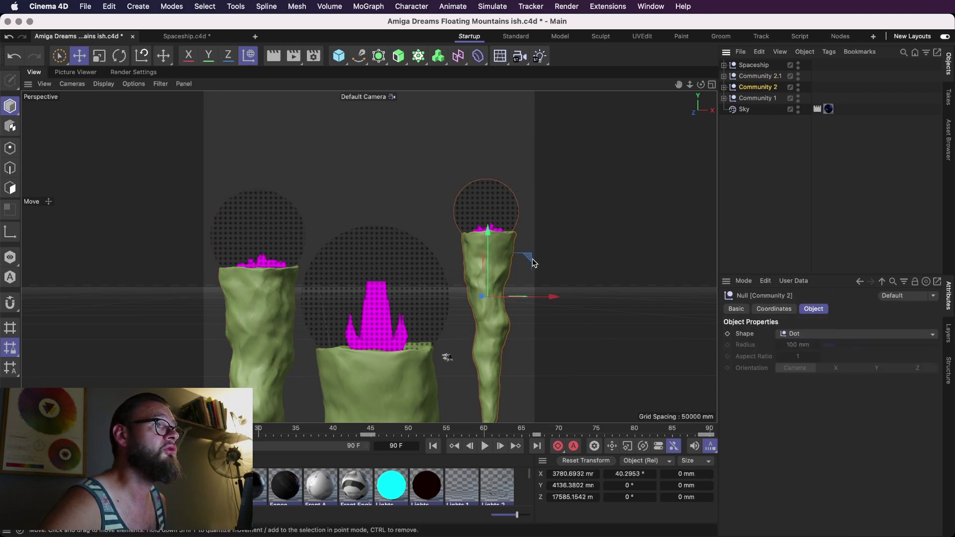
pyautogui.moveTo(527, 260); pyautogui.dragTo(300, 281)
pyautogui.press('t')
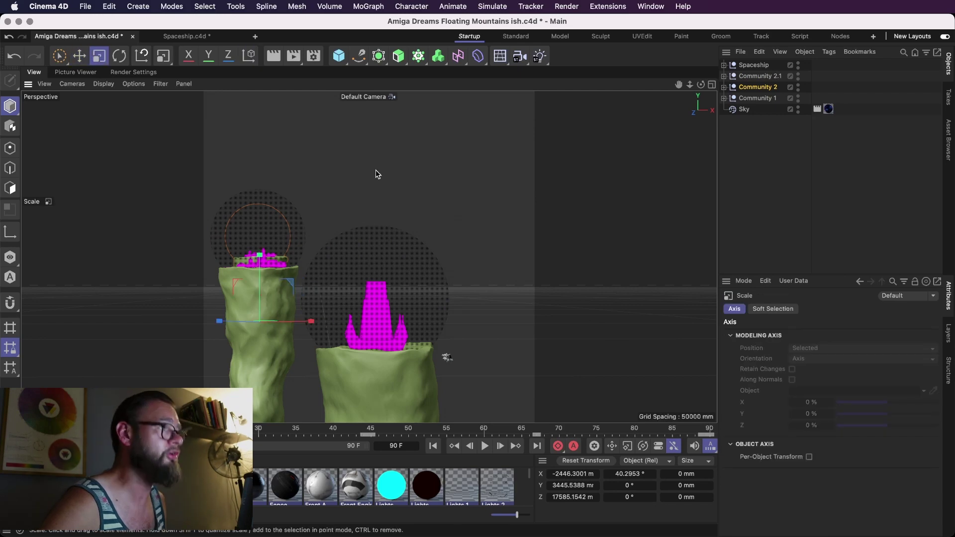
pyautogui.moveTo(376, 174); pyautogui.dragTo(355, 190)
pyautogui.press('e')
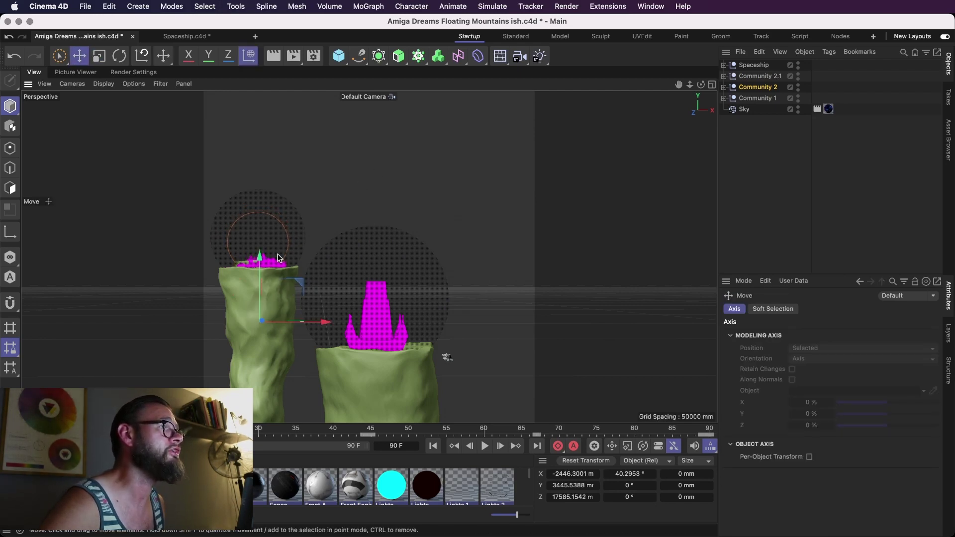
pyautogui.moveTo(263, 269); pyautogui.dragTo(531, 200)
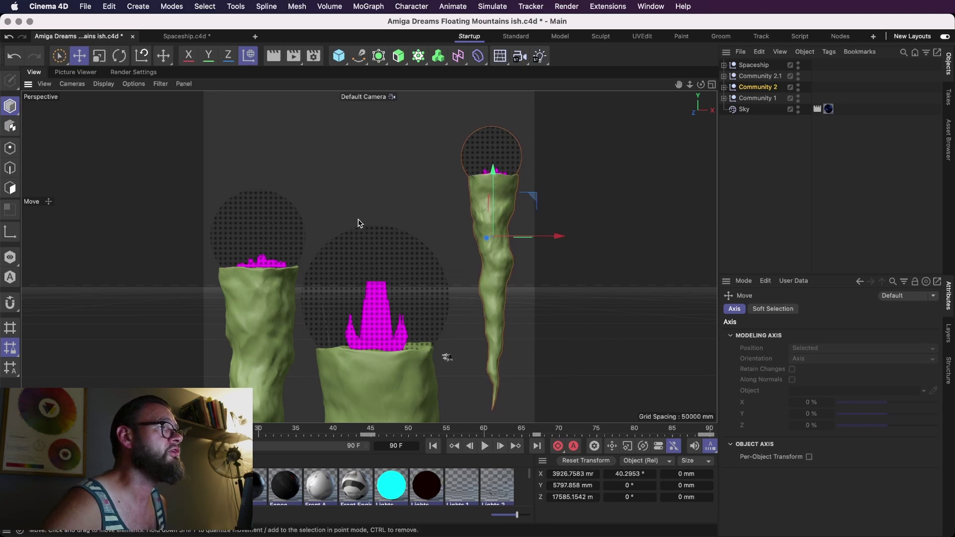
# - Shift Community 1 slightly along X toward Community 2, and move the spaceship to about X 994 mm, Y 3450 mm
pyautogui.click(396, 291)
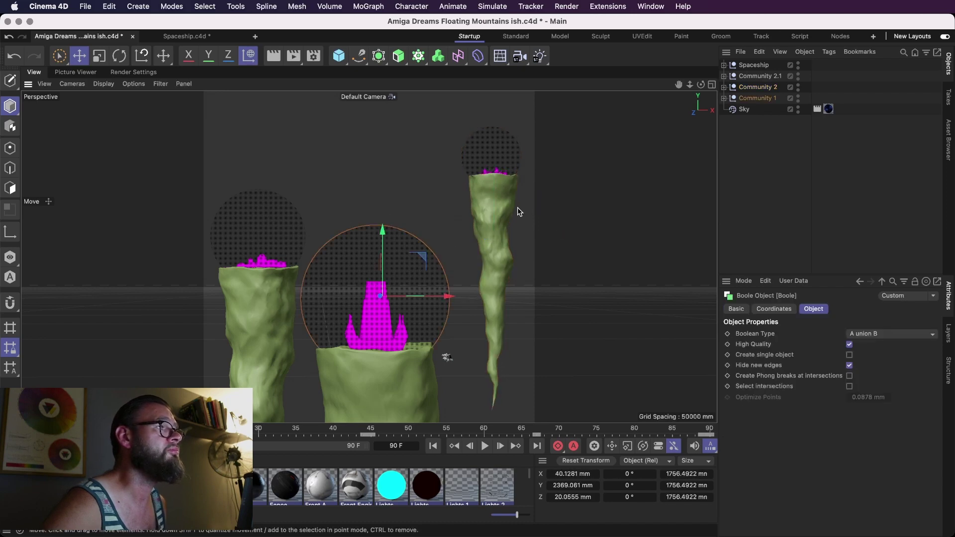
pyautogui.moveTo(406, 373); pyautogui.dragTo(421, 373)
pyautogui.click(450, 358)
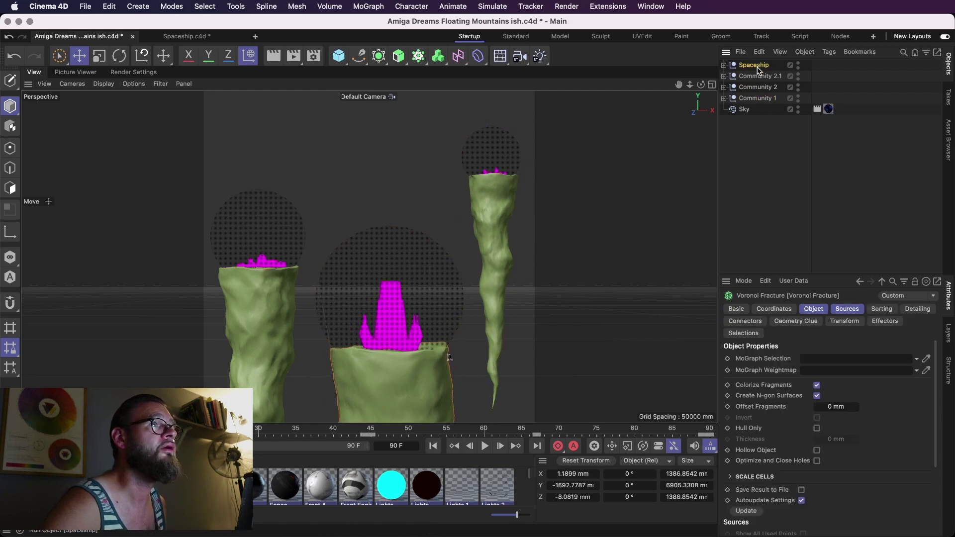
pyautogui.moveTo(489, 315)
pyautogui.mouseDown()
pyautogui.moveTo(506, 321)
pyautogui.moveTo(506, 330)
pyautogui.moveTo(493, 327)
pyautogui.mouseUp()
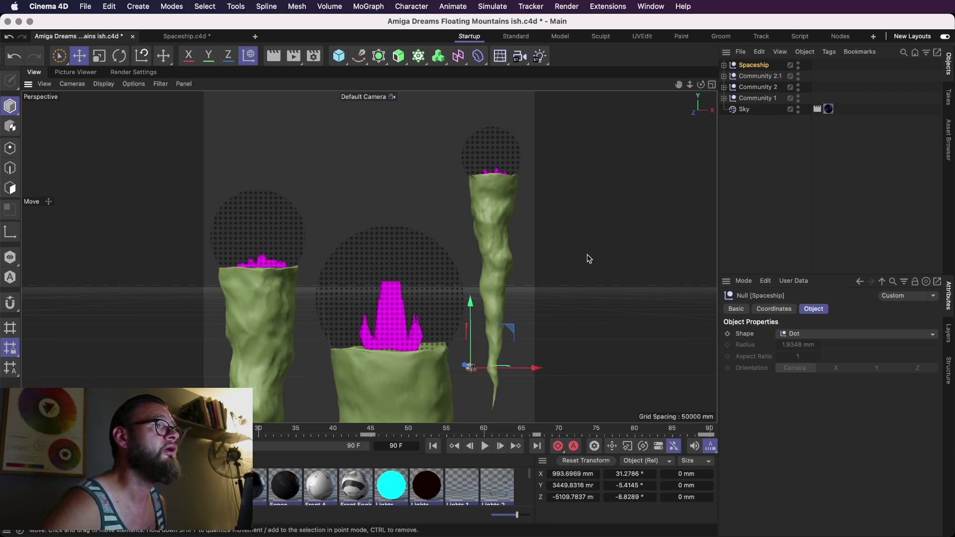
# - Select Community 1 and the spaceship together and move them to about X 597 mm, Y 2691 mm
pyautogui.keyDown('super'); pyautogui.click(762, 91); pyautogui.keyUp('super')
pyautogui.doubleClick(761, 90)
pyautogui.click(760, 100)
pyautogui.keyDown('super'); pyautogui.click(753, 66); pyautogui.keyUp('super')
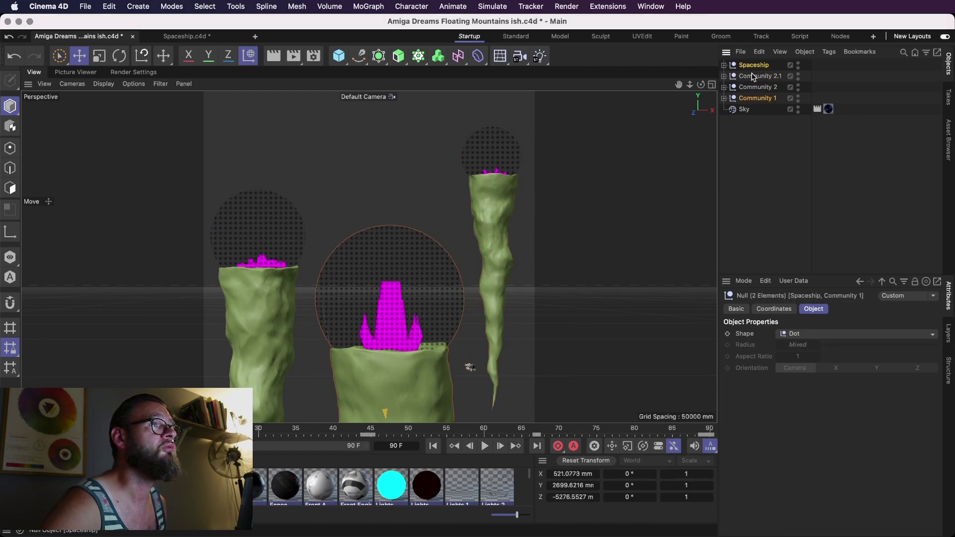
pyautogui.moveTo(476, 390); pyautogui.dragTo(483, 395)
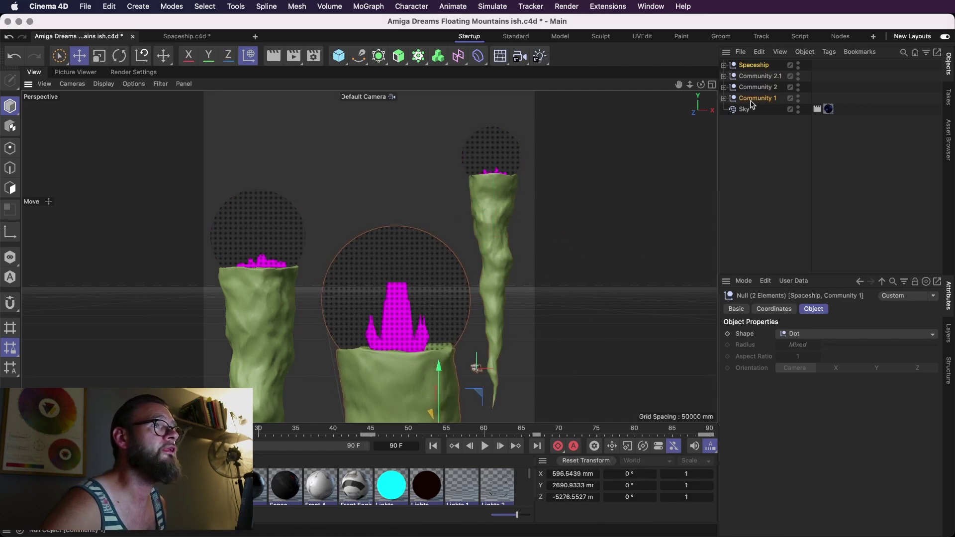
# - Move Community 2.1 to about X -1966 mm, Y 2737 mm, and save the project
pyautogui.click(754, 76)
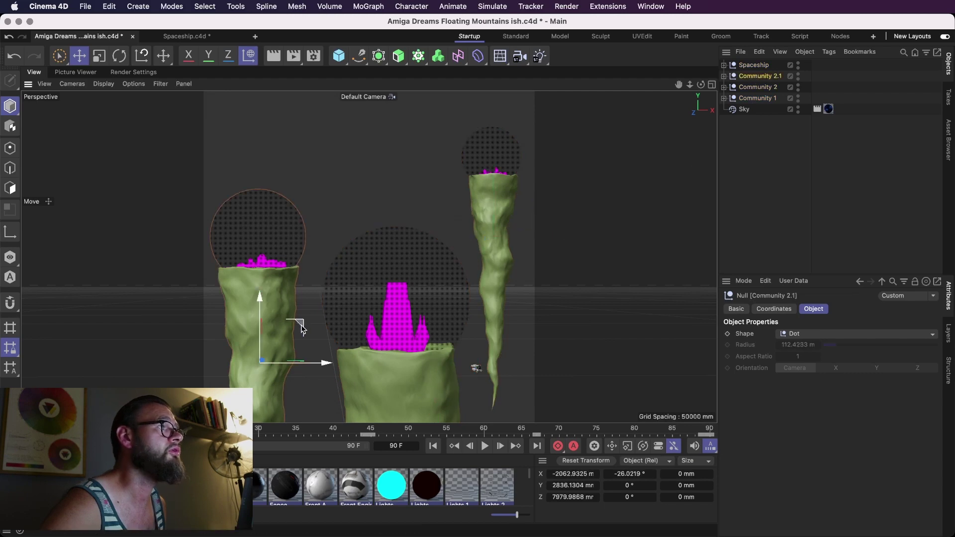
pyautogui.moveTo(304, 330); pyautogui.dragTo(305, 334)
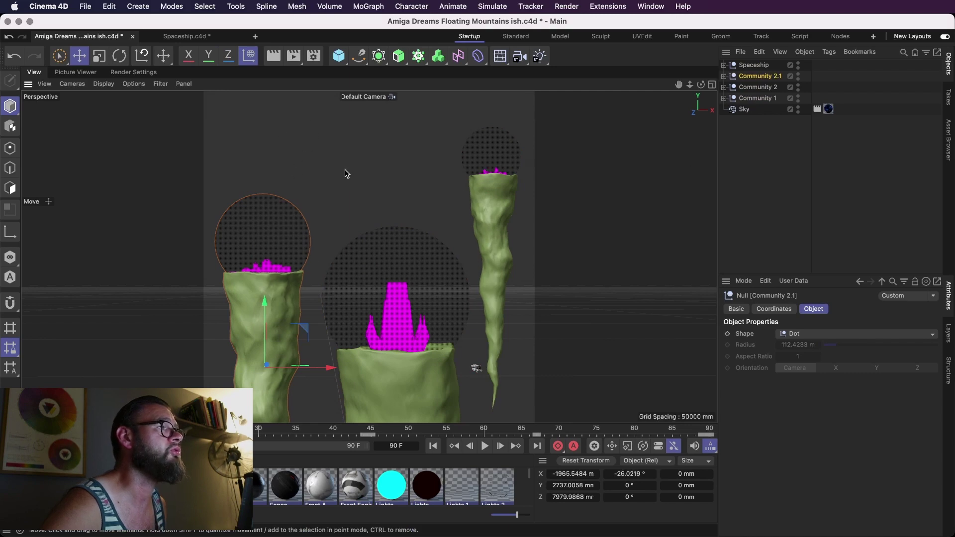
pyautogui.press('super+s')
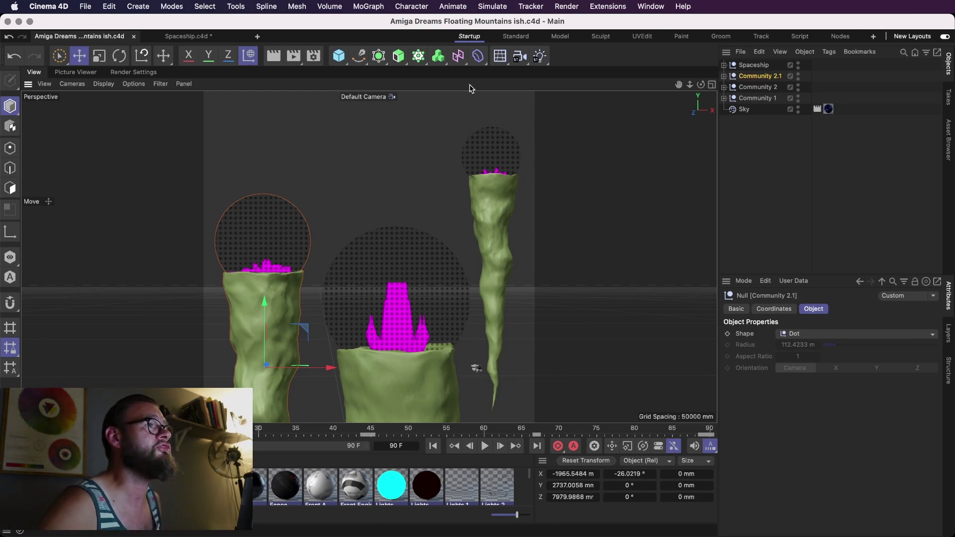
# - Preview the deselected scene with the interactive render, adjust the render region, and enlarge the material list below the viewport
pyautogui.hotkey('ctrl', 'r')
pyautogui.click(749, 139)
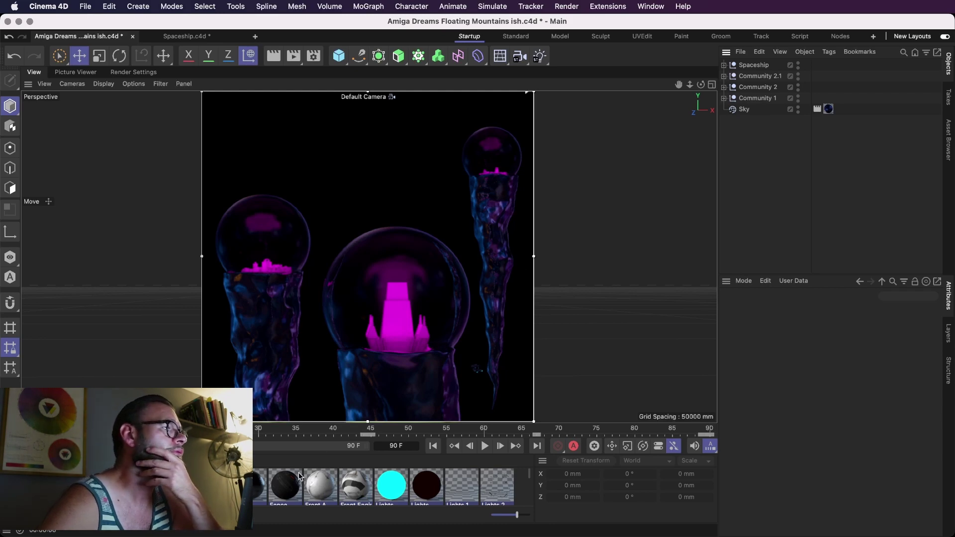
pyautogui.moveTo(306, 423)
pyautogui.mouseDown()
pyautogui.moveTo(307, 398)
pyautogui.moveTo(303, 420)
pyautogui.mouseUp()
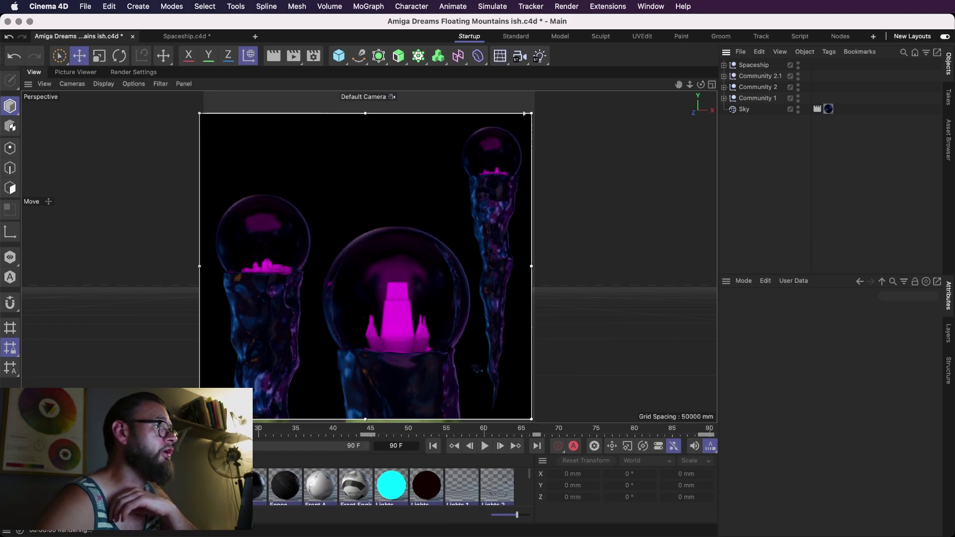
pyautogui.moveTo(165, 423); pyautogui.dragTo(165, 384)
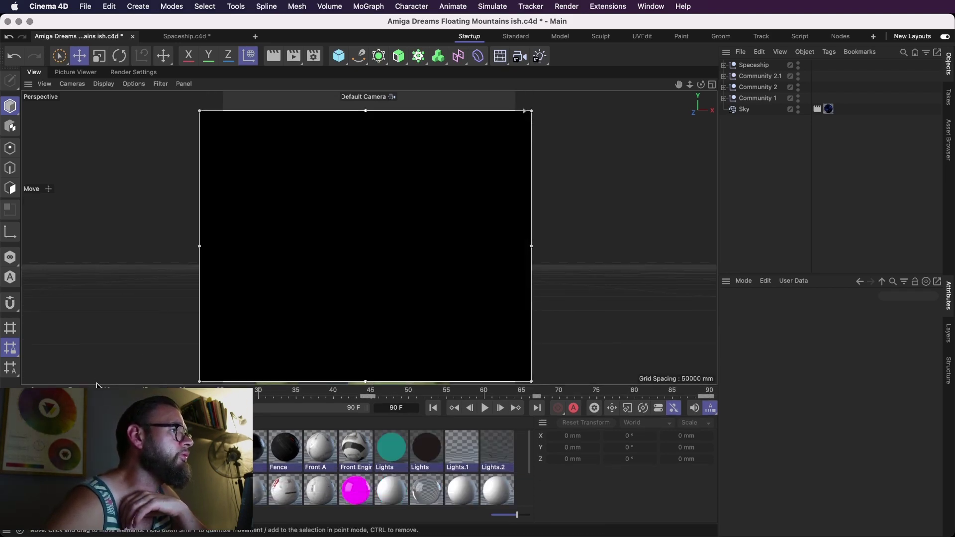
pyautogui.moveTo(81, 384); pyautogui.dragTo(90, 313)
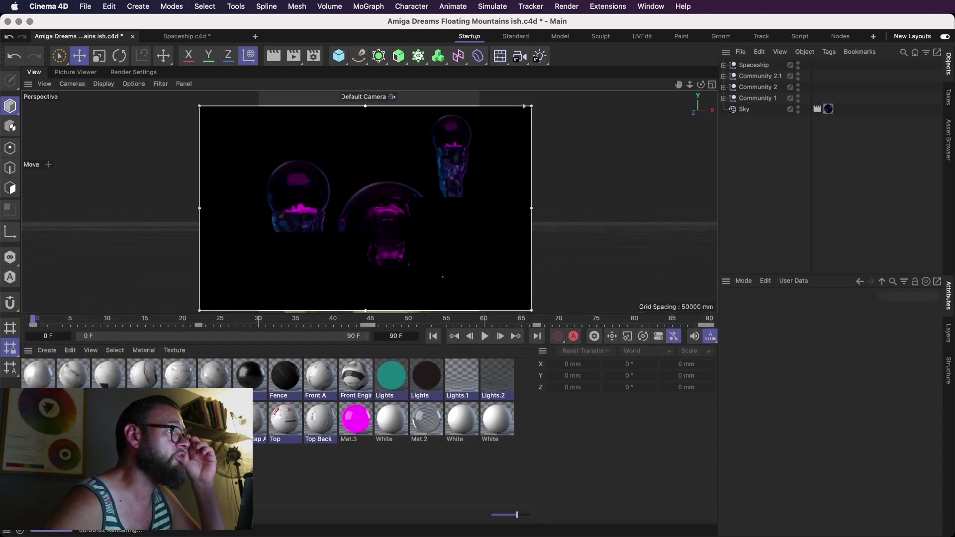
# - Open the sky material newhdri_011 beside the render and show the shader settings of its luminance texture, outer-space-background.jpg
pyautogui.doubleClick(828, 109)
pyautogui.moveTo(490, 272); pyautogui.dragTo(729, 80)
pyautogui.click(563, 231)
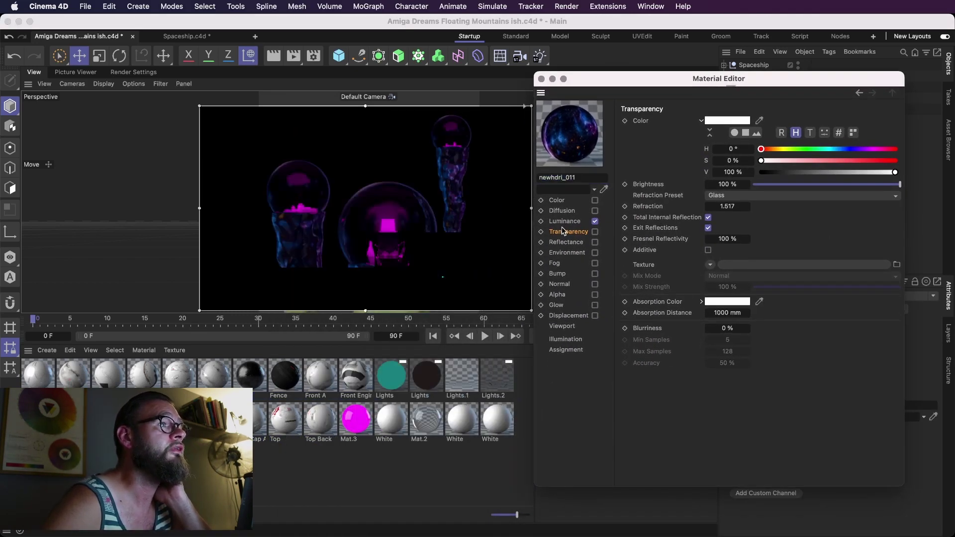
pyautogui.click(567, 220)
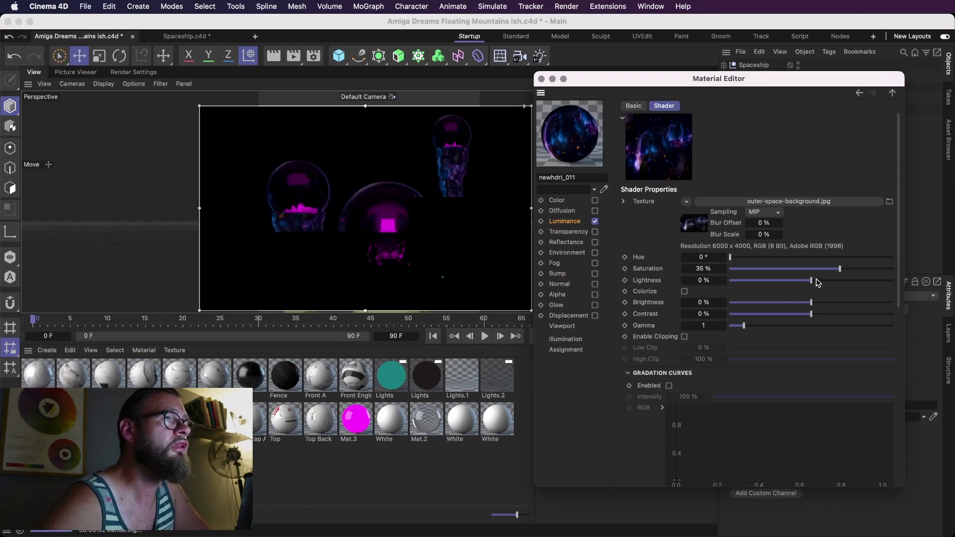
# - Try raising the sky texture's lightness to 9%, and return it to 0%
pyautogui.moveTo(811, 281)
pyautogui.mouseDown()
pyautogui.moveTo(868, 287)
pyautogui.moveTo(819, 281)
pyautogui.mouseUp()
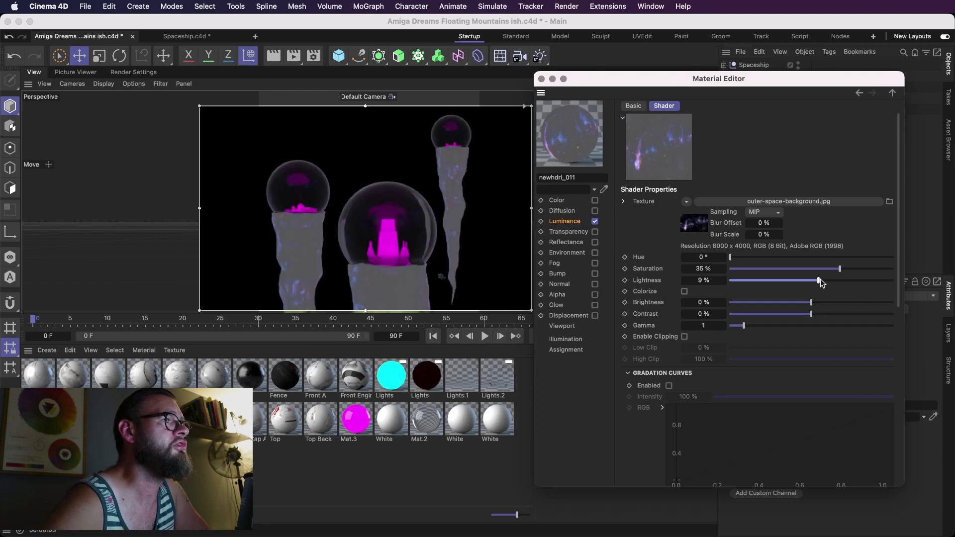
pyautogui.click(684, 282)
pyautogui.click(684, 281)
pyautogui.click(685, 281)
pyautogui.click(684, 281)
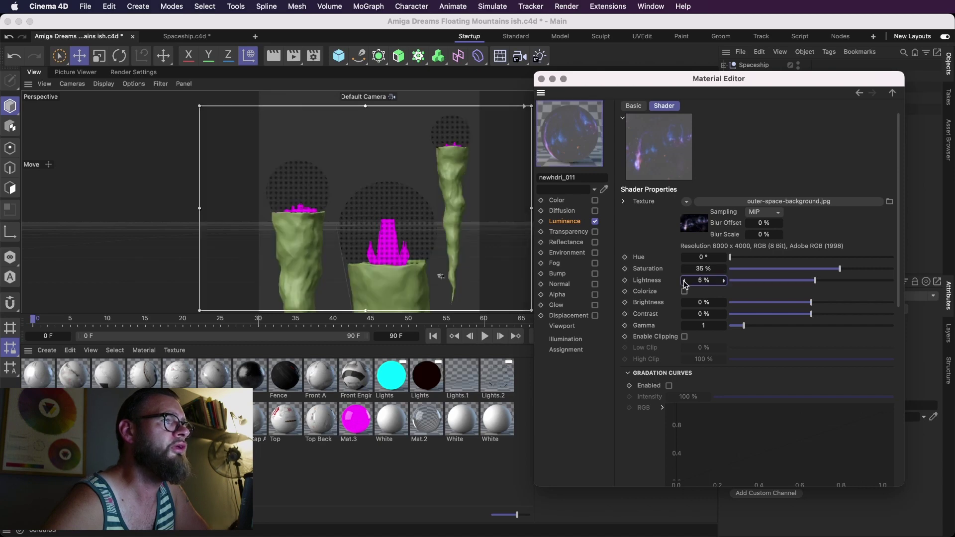
pyautogui.click(684, 281)
pyautogui.click(685, 281)
pyautogui.click(685, 282)
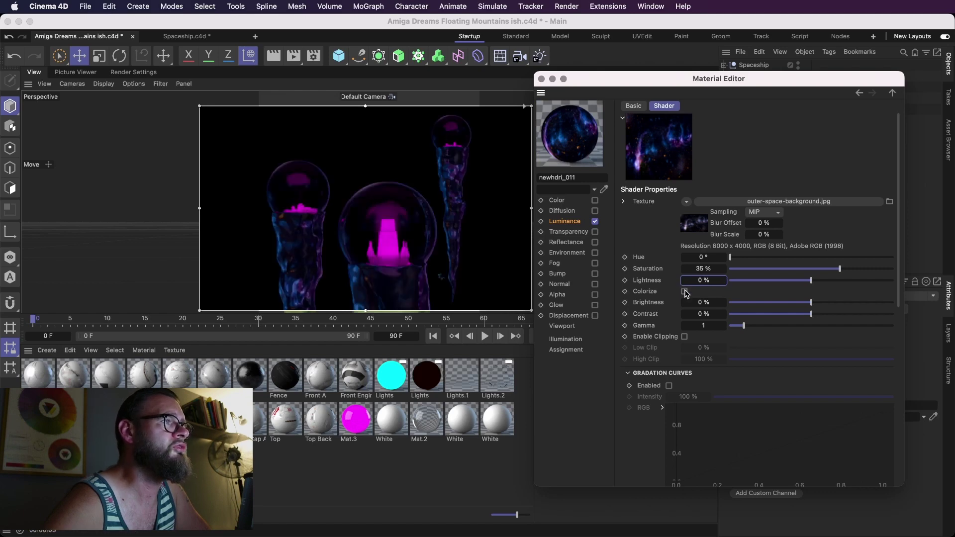
# - Try Colorize on the sky texture, switch it off again, and shift the Material Editor away from the viewport
pyautogui.click(684, 292)
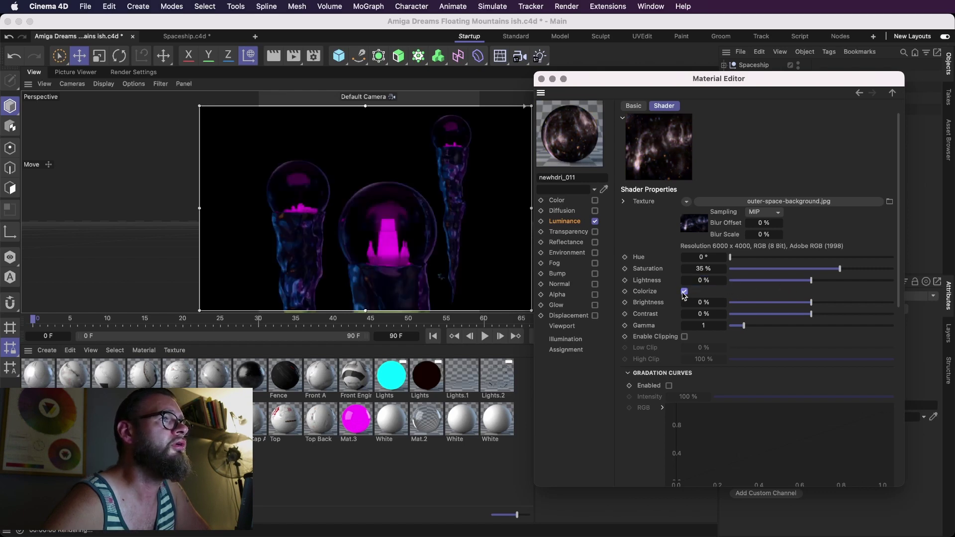
pyautogui.click(685, 292)
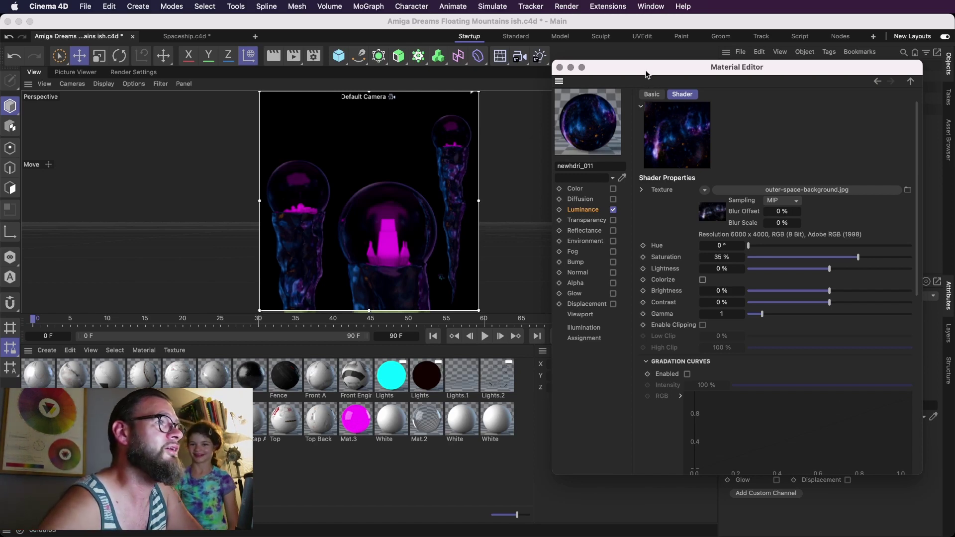
pyautogui.moveTo(646, 72); pyautogui.dragTo(650, 63)
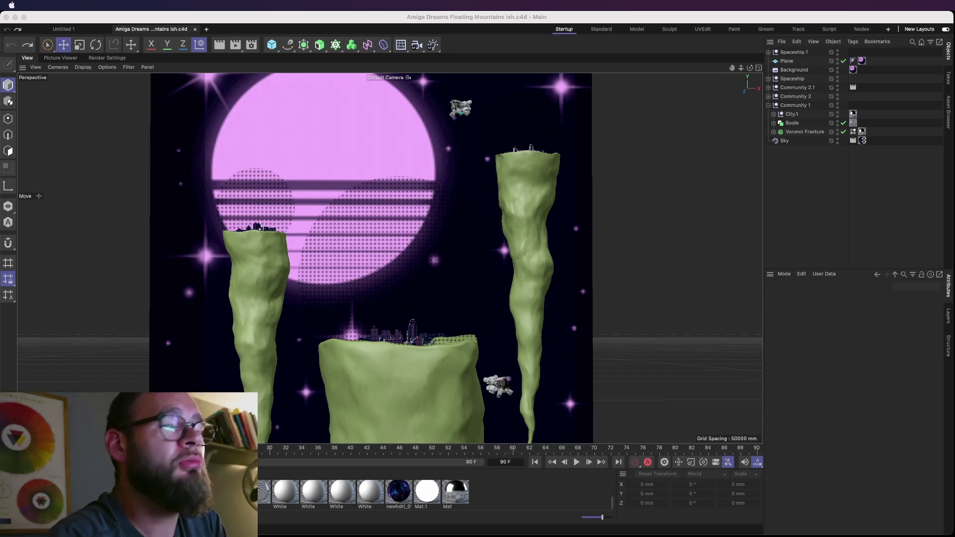
# - Preview the revised scene with the retro sun background in the interactive render
pyautogui.click(760, 20)
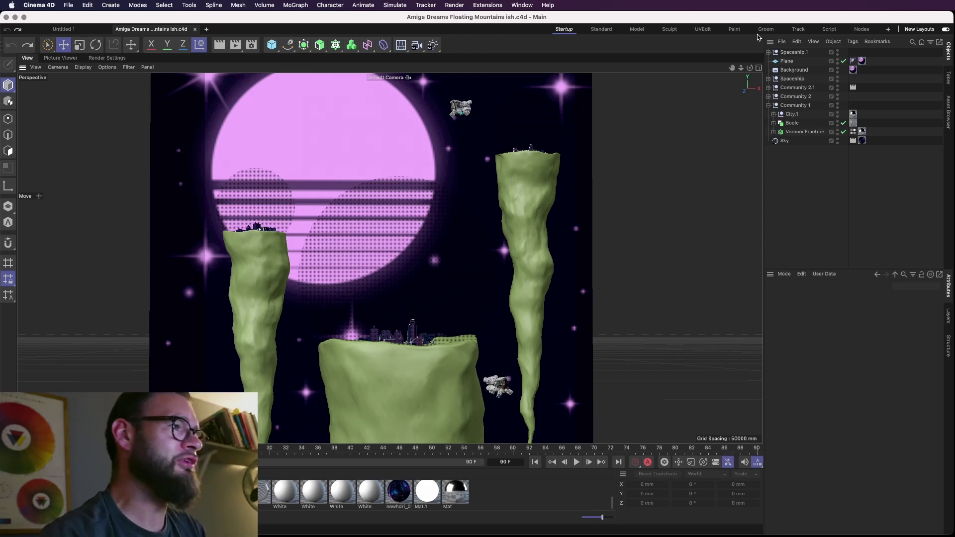
pyautogui.hotkey('alt', 'r')
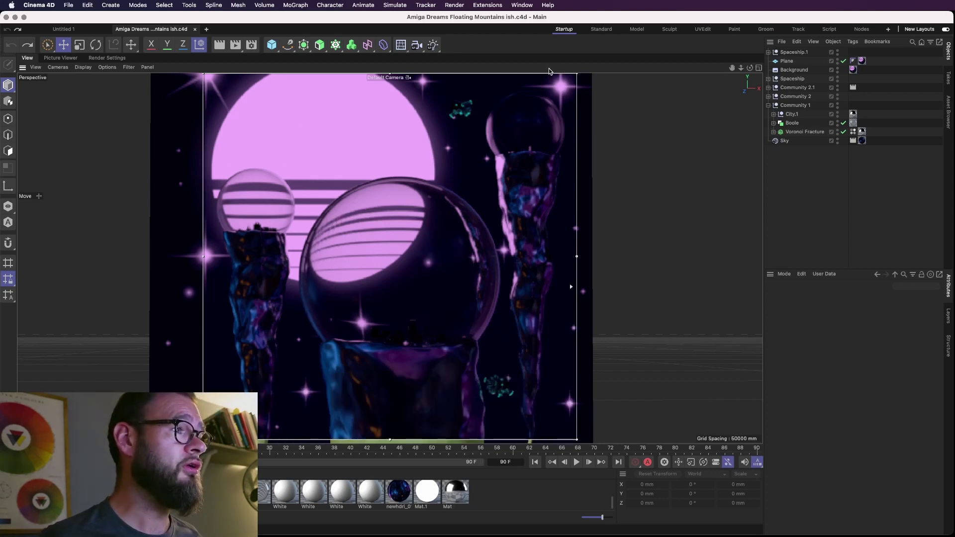
# - Stop the render preview, add a disc and move it to the base of the city on the front mountain
pyautogui.hotkey('alt', 'r')
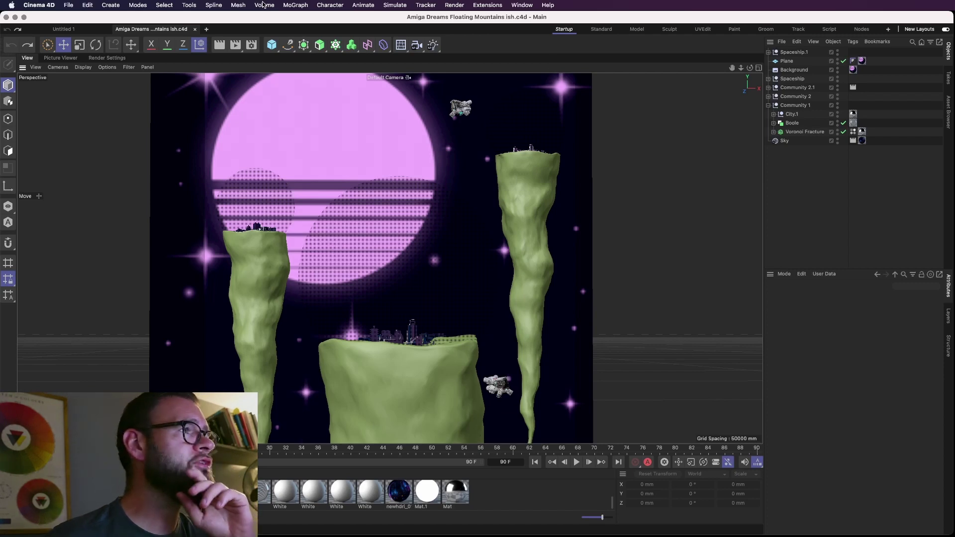
pyautogui.click(271, 45)
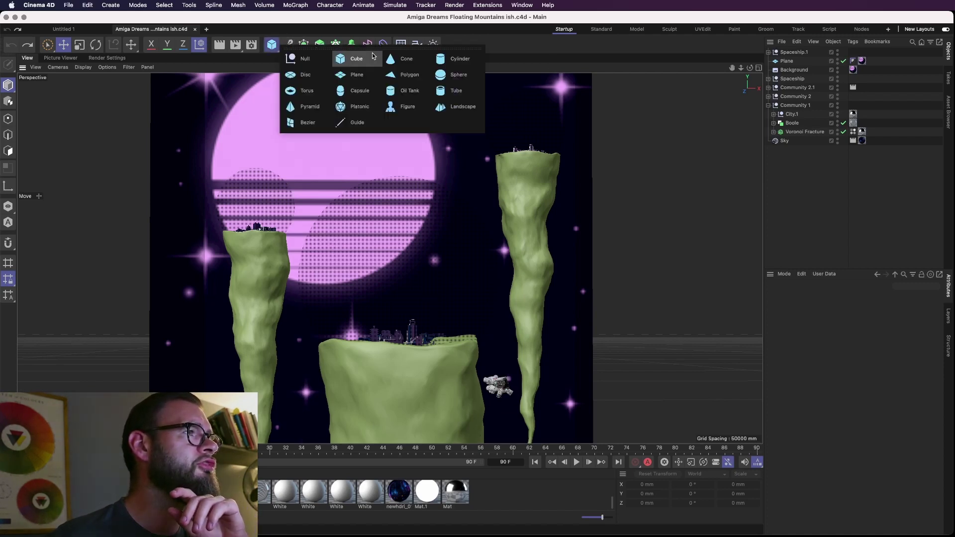
pyautogui.click(301, 75)
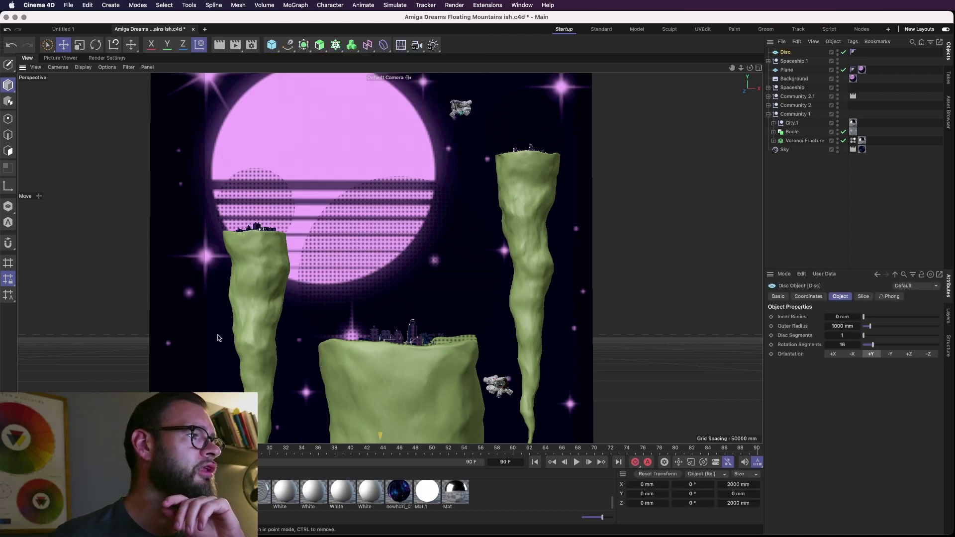
pyautogui.press('F5')
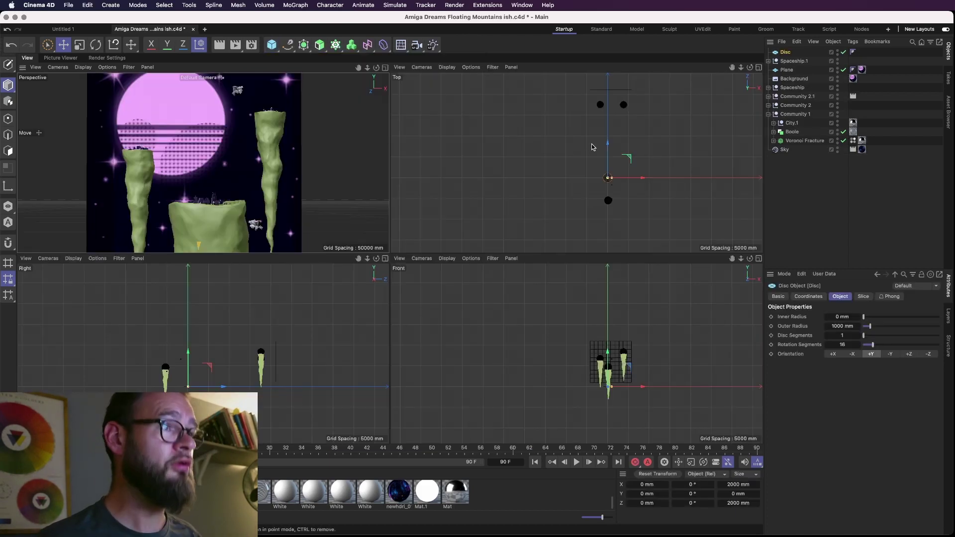
pyautogui.moveTo(632, 158); pyautogui.dragTo(623, 187)
pyautogui.moveTo(609, 370); pyautogui.dragTo(608, 353)
pyautogui.scroll(10, 607, 353)
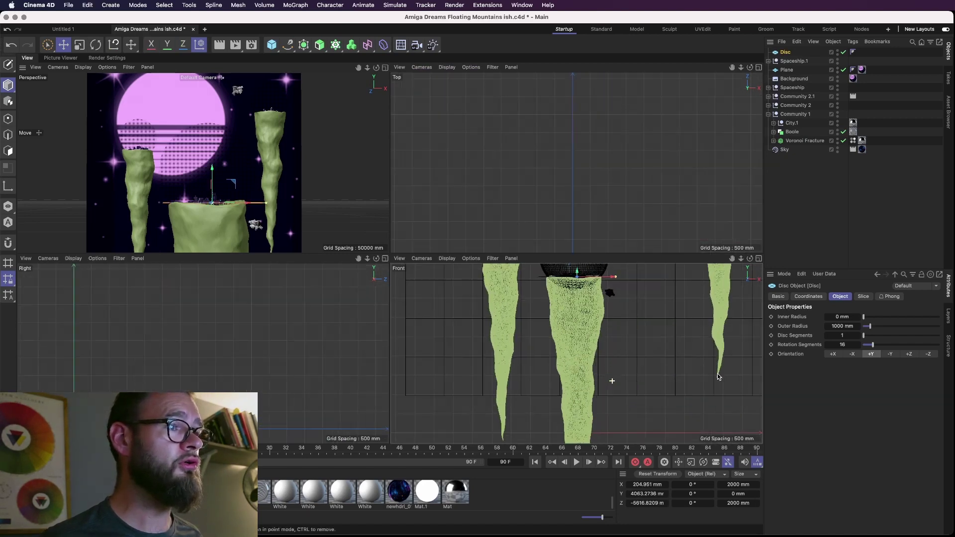
# - Lower the disc slightly into the front mountain's top and shrink its outer radius to about 458 mm
pyautogui.scroll(10, 580, 354)
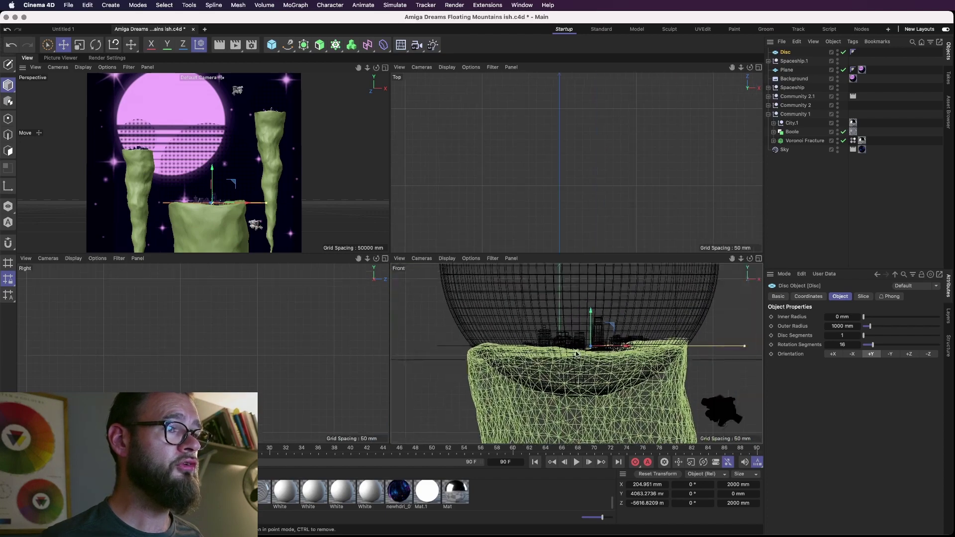
pyautogui.moveTo(571, 336); pyautogui.dragTo(569, 340)
pyautogui.moveTo(721, 350); pyautogui.dragTo(638, 350)
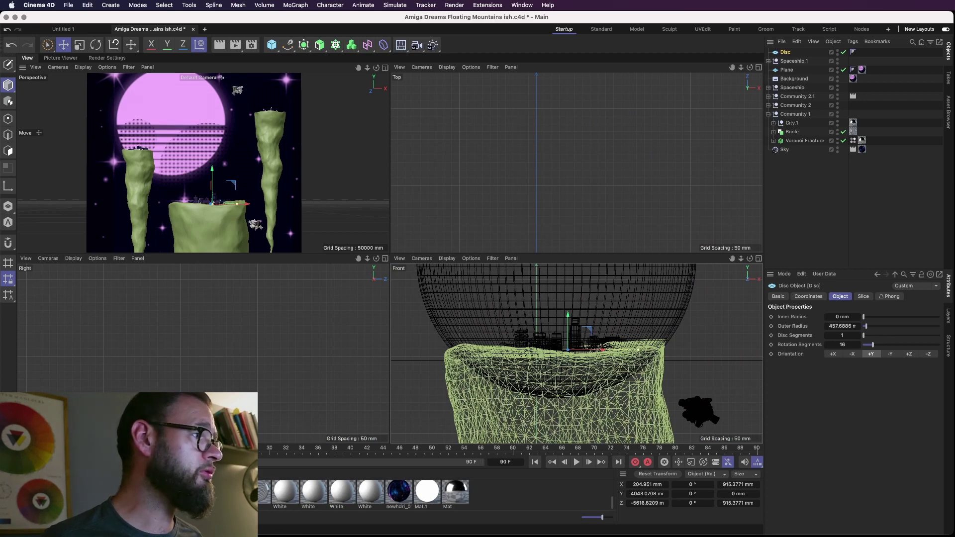
# - Create a white material with only the Luminance channel enabled and apply it to the disc
pyautogui.click(228, 492)
pyautogui.click(200, 492)
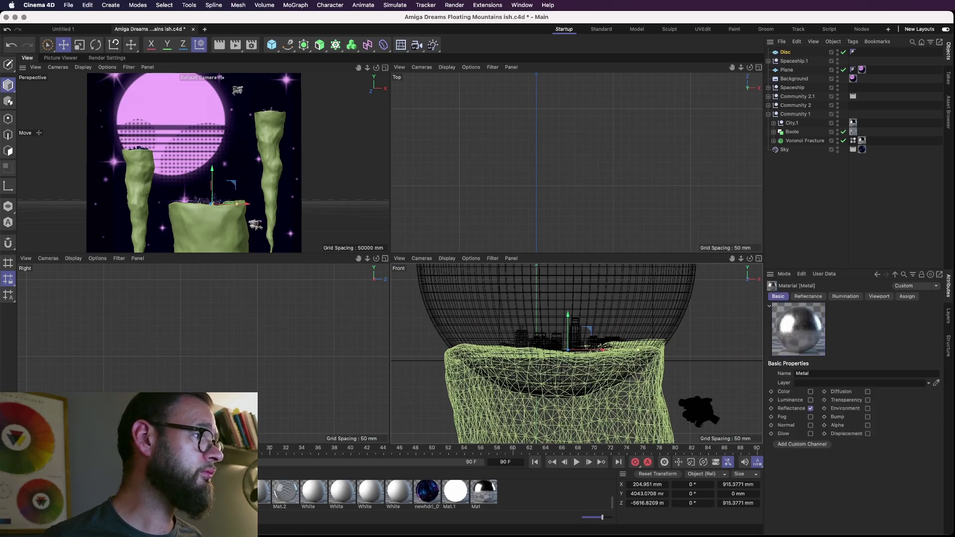
pyautogui.scroll(5, 200, 492)
pyautogui.doubleClick(30, 493)
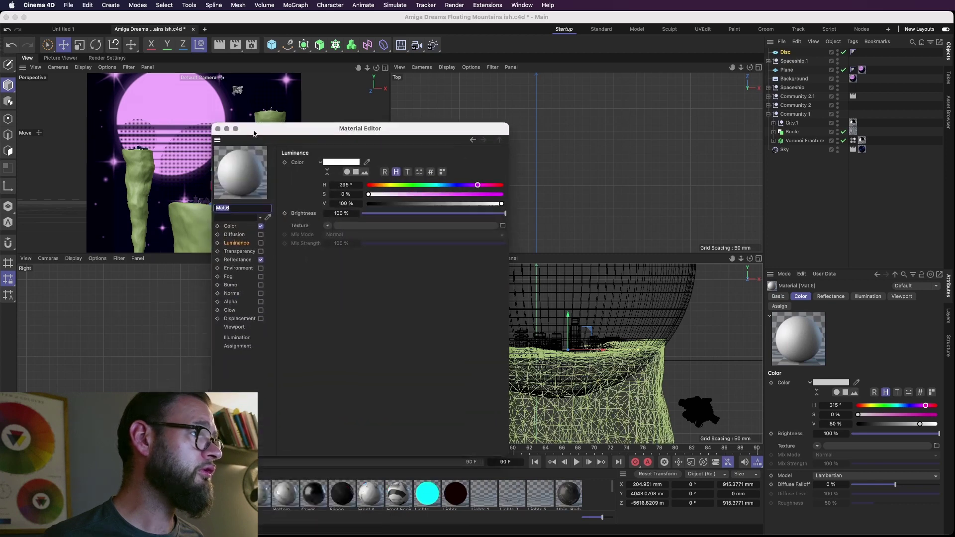
pyautogui.moveTo(362, 126); pyautogui.dragTo(381, 103)
pyautogui.click(283, 217)
pyautogui.click(283, 200)
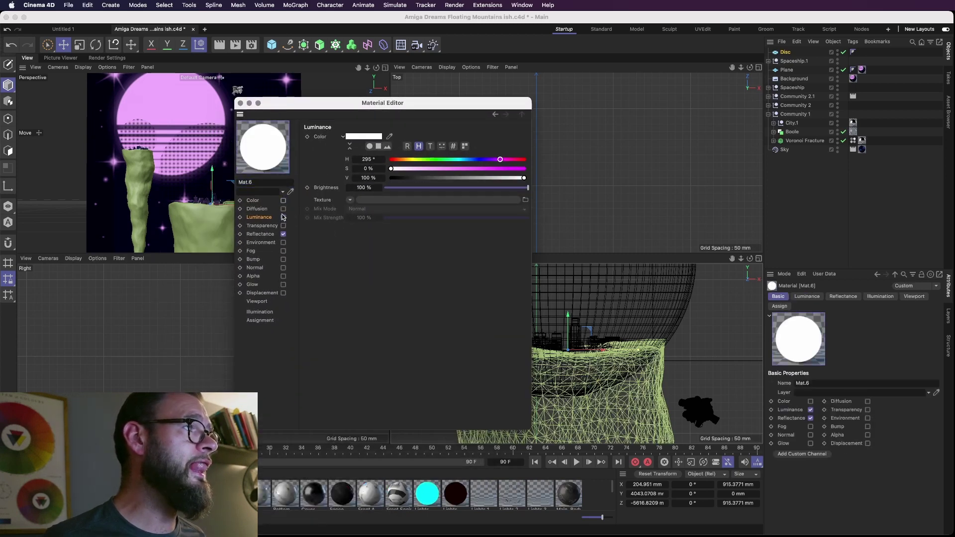
pyautogui.click(283, 234)
pyautogui.click(241, 104)
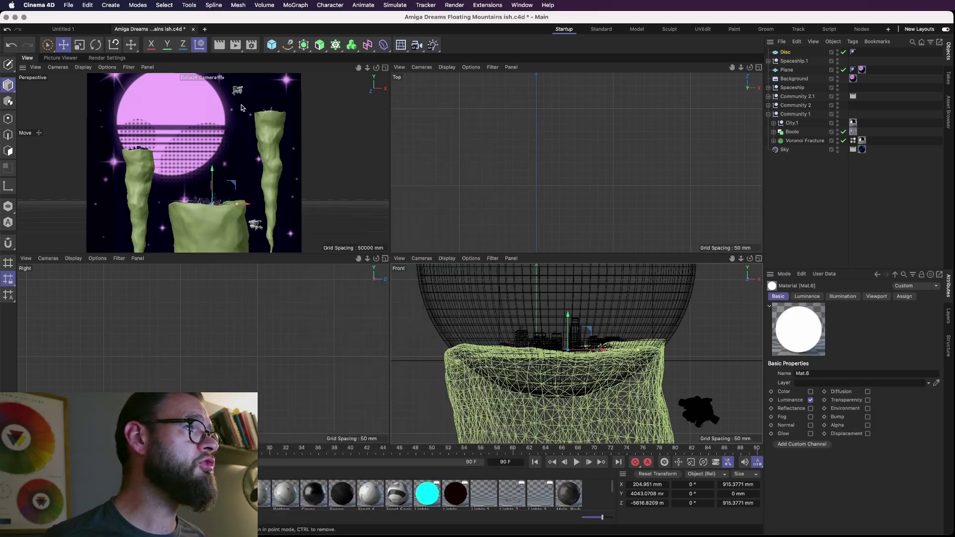
pyautogui.moveTo(31, 493); pyautogui.dragTo(784, 54)
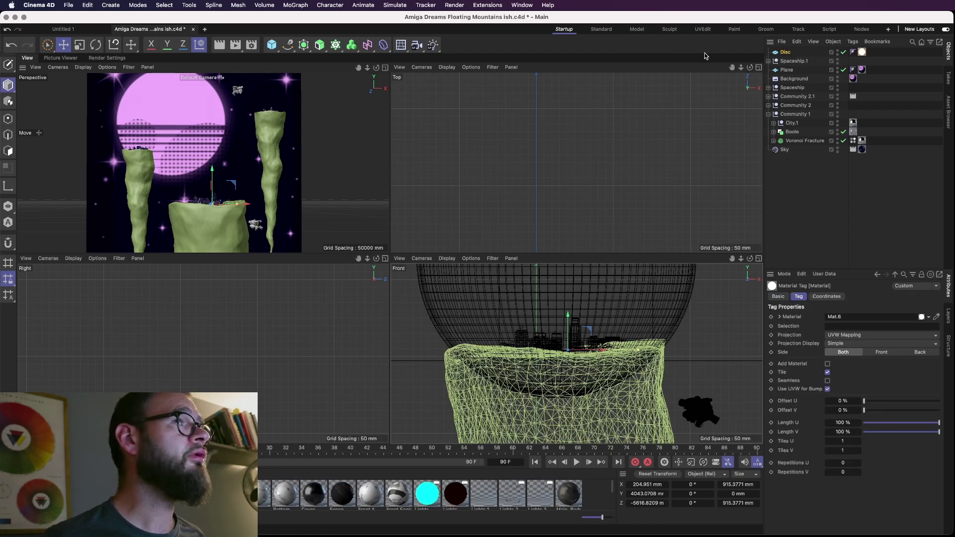
# - Add a Compositing tag to the disc with Seen by Camera disabled, and save the scene
pyautogui.rightClick(786, 53)
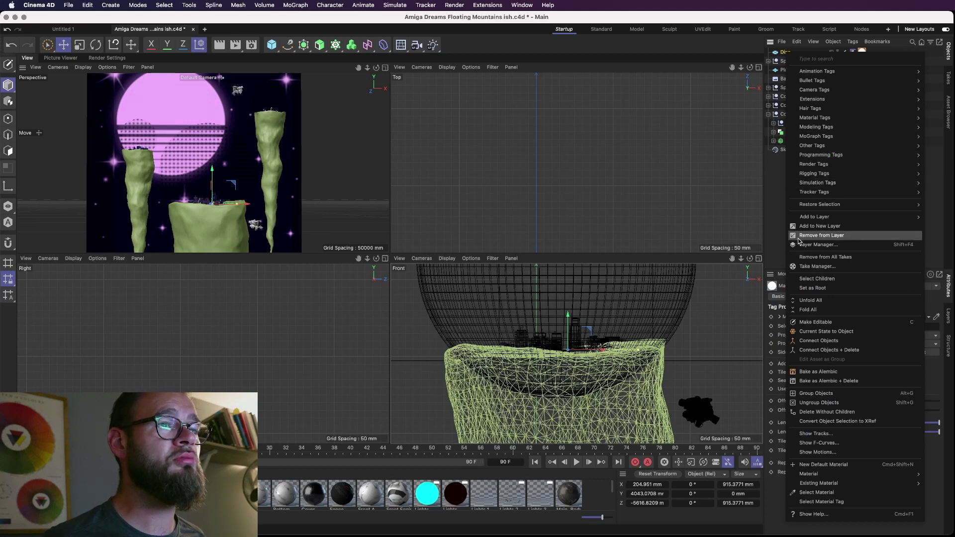
pyautogui.moveTo(835, 169)
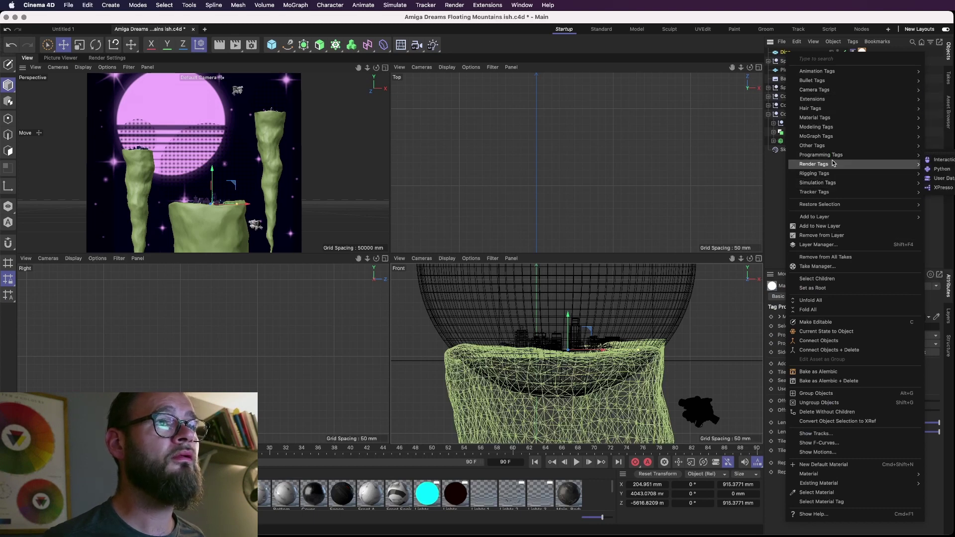
pyautogui.click(940, 188)
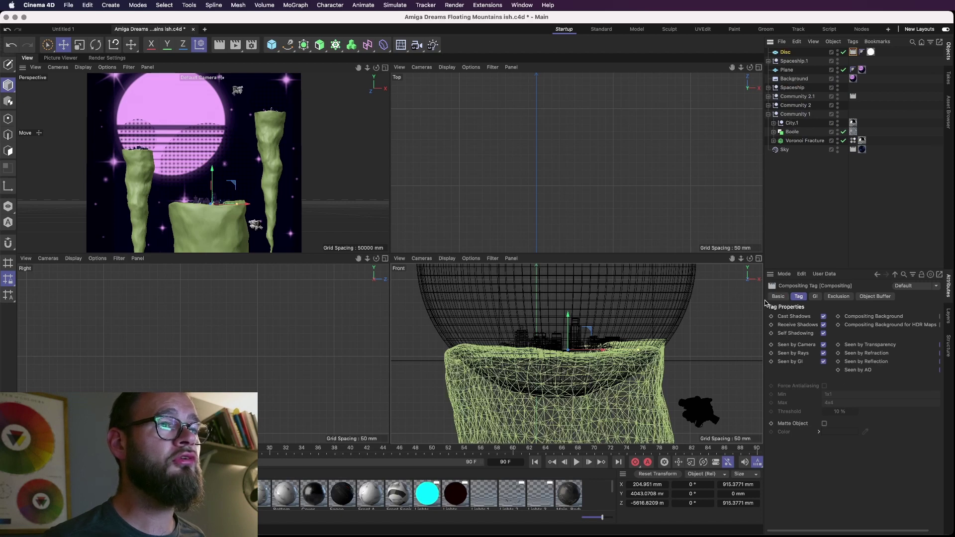
pyautogui.moveTo(764, 305); pyautogui.dragTo(691, 307)
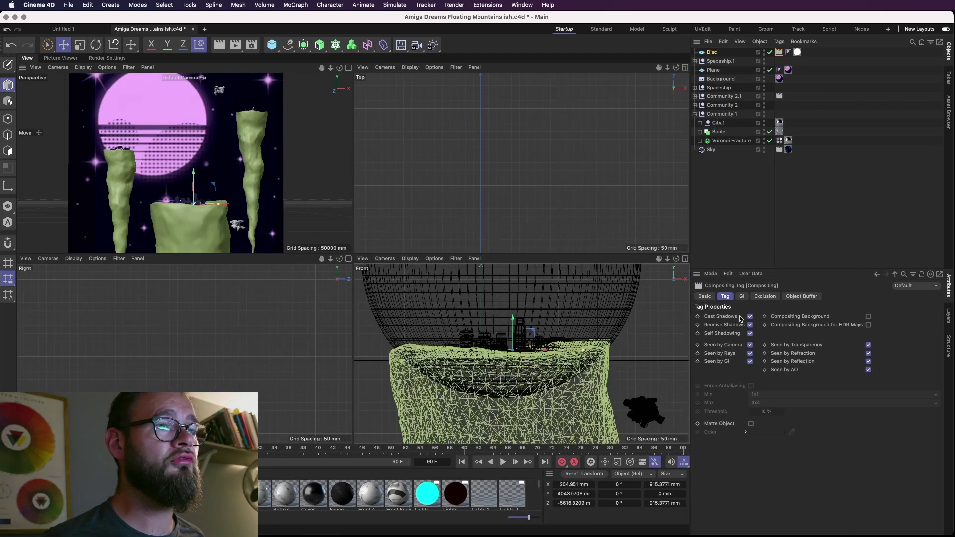
pyautogui.click(749, 345)
pyautogui.press('super+s')
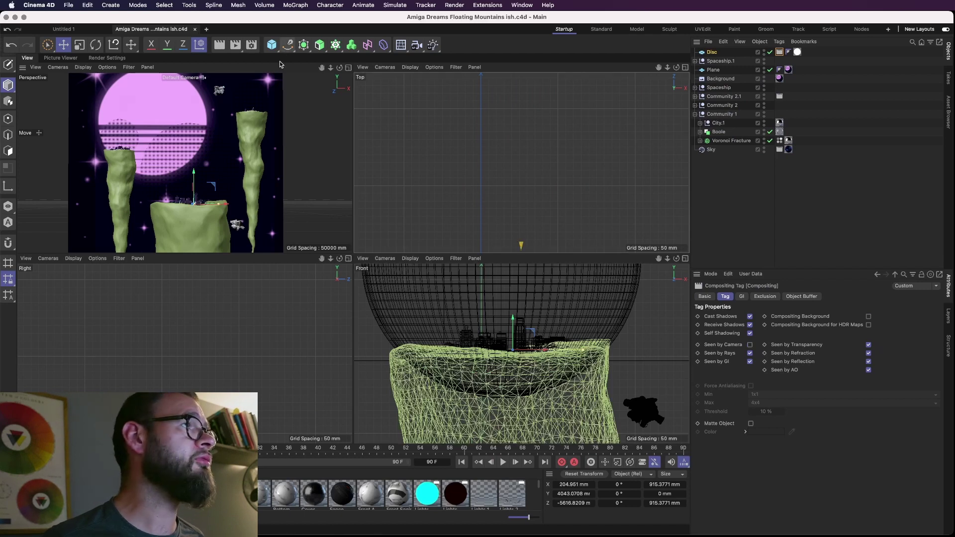
# - Preview the disc's glow under the front city in the interactive render of the full perspective view
pyautogui.middleClick(345, 73)
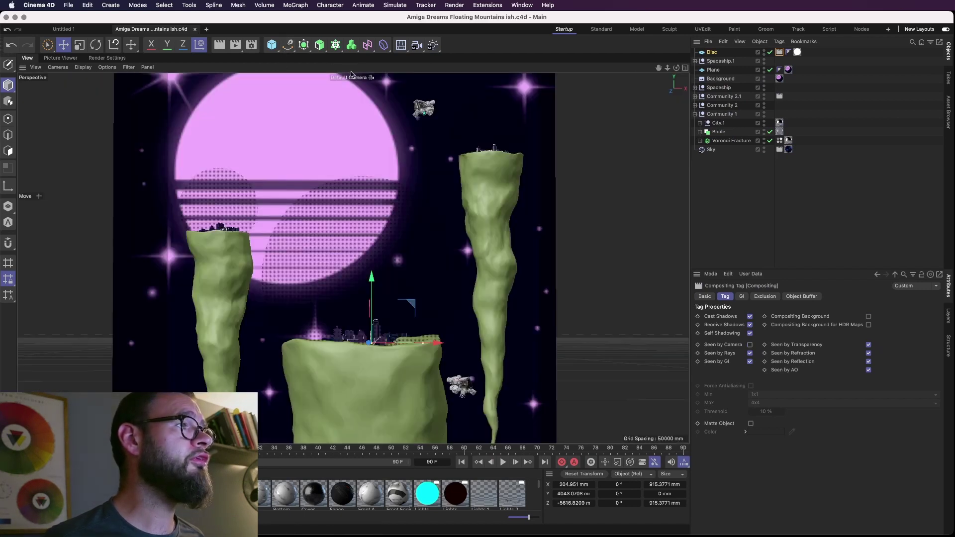
pyautogui.click(725, 199)
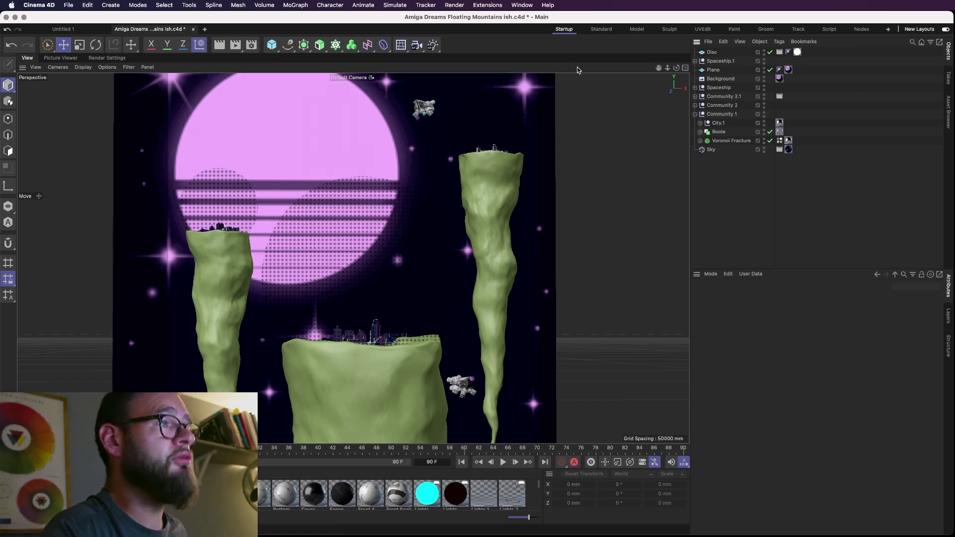
pyautogui.hotkey('alt', 'r')
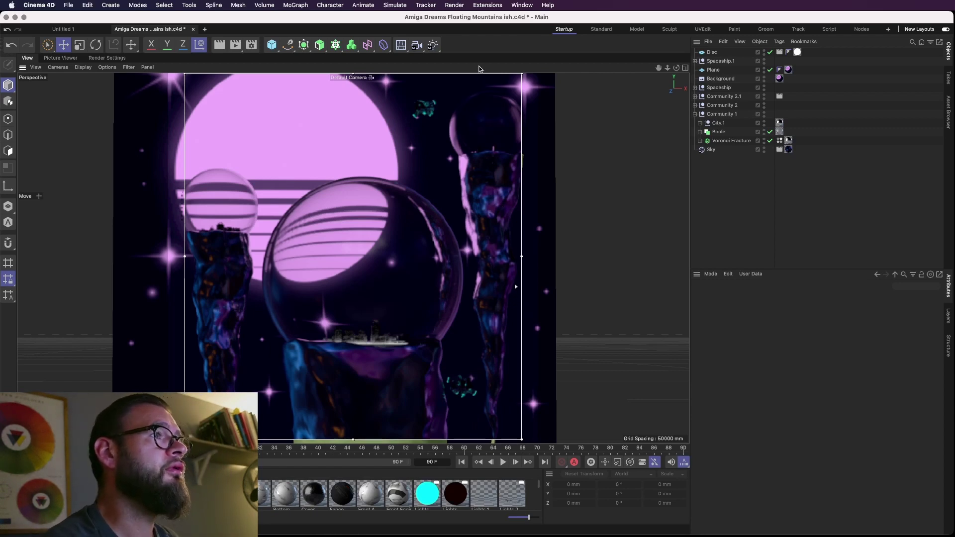
# - Copy the hex code of the purple luminance colour from the Steel - Rusty material
pyautogui.doubleClick(30, 494)
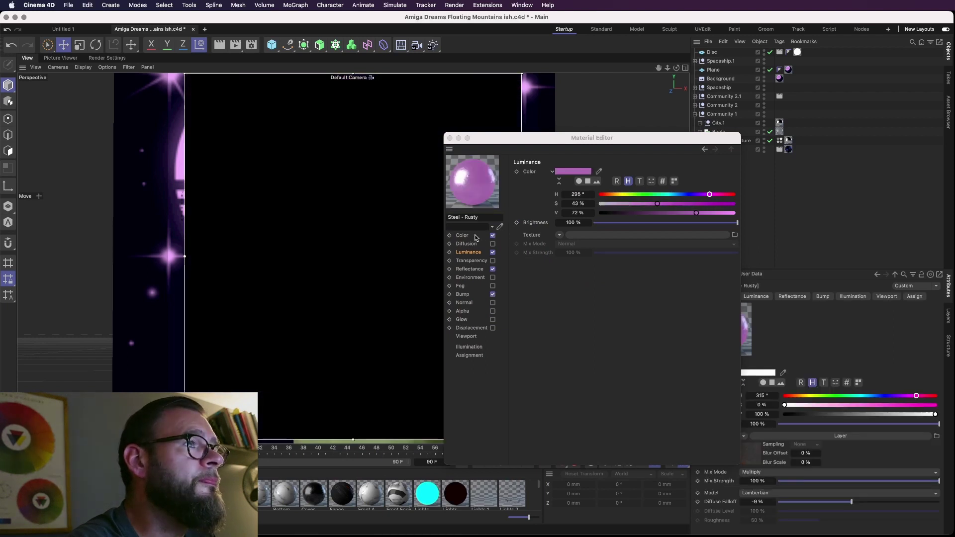
pyautogui.click(479, 236)
pyautogui.click(665, 182)
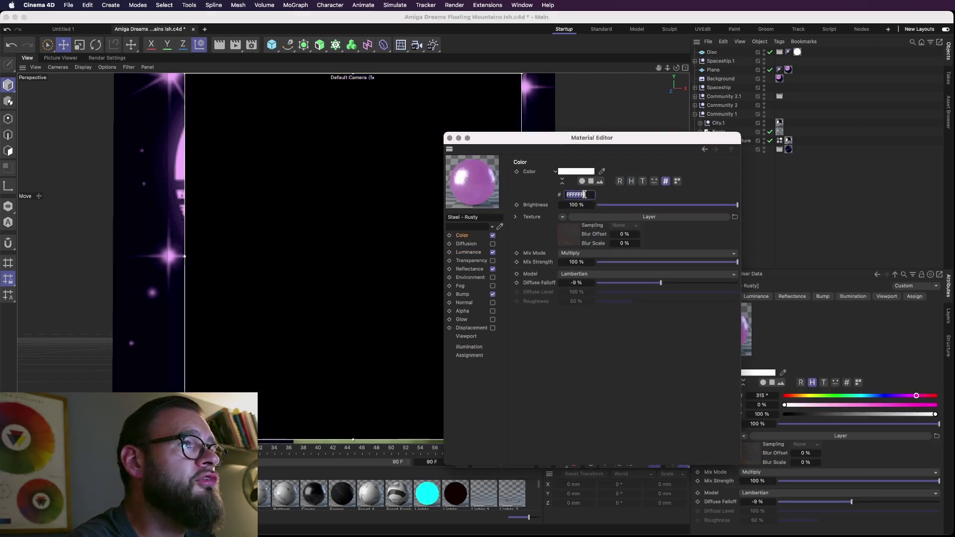
pyautogui.click(463, 252)
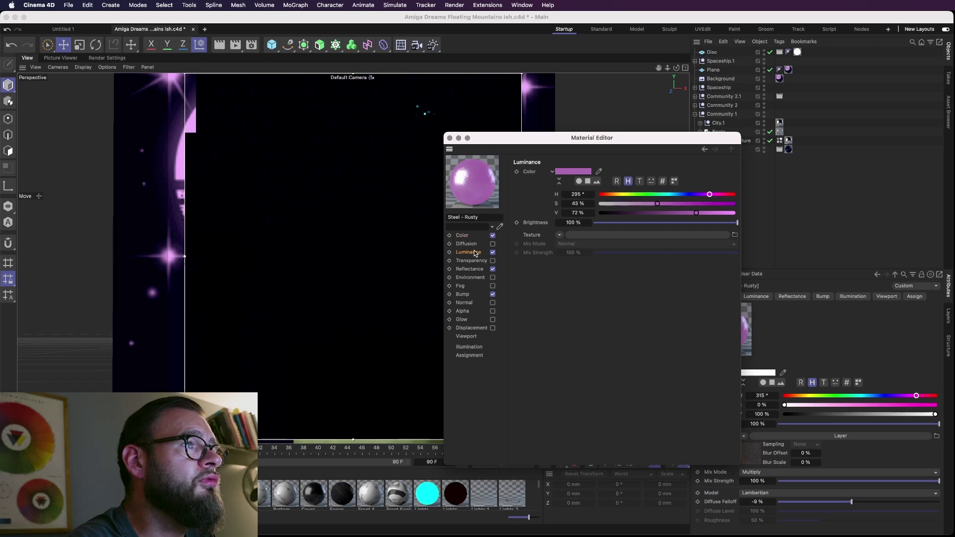
pyautogui.click(665, 182)
pyautogui.click(578, 195)
pyautogui.rightClick(578, 194)
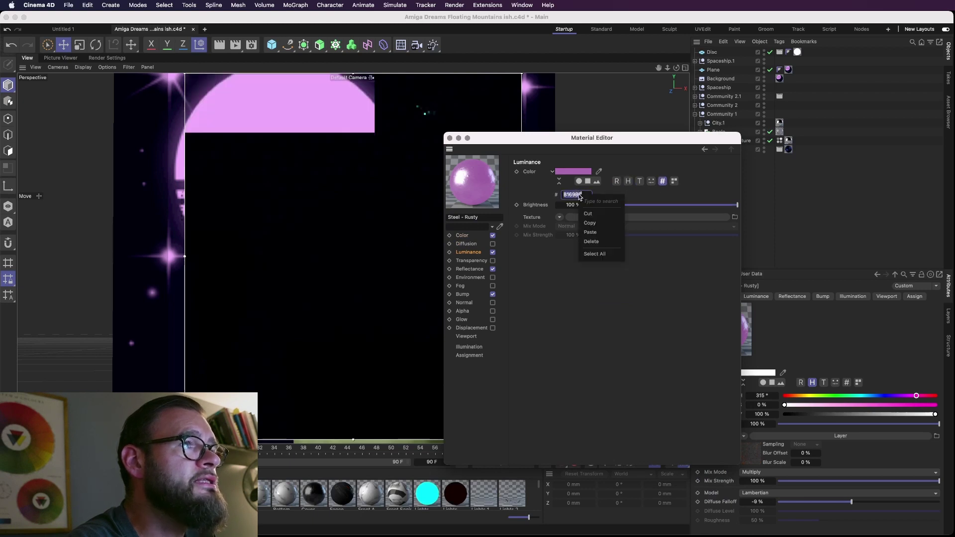
pyautogui.click(592, 220)
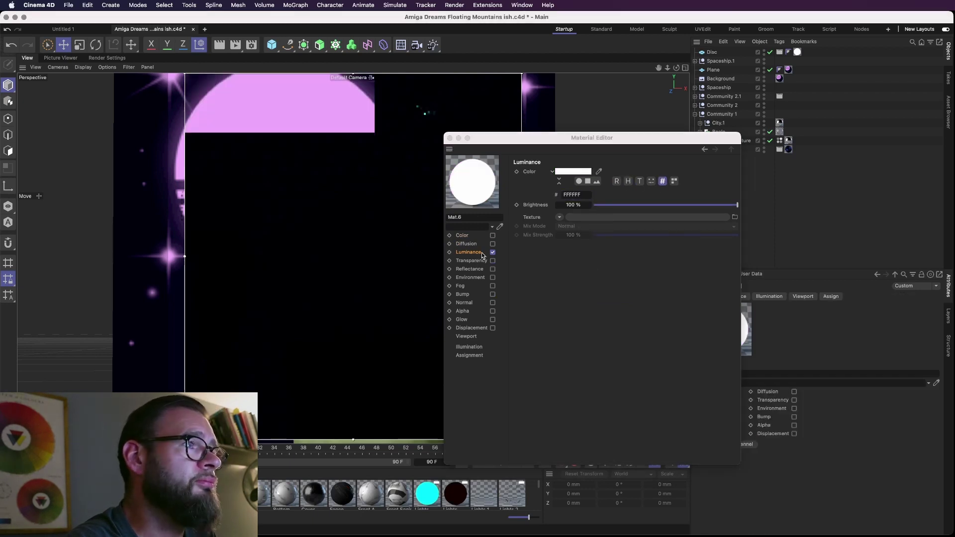
# - Paste the copied purple hex code as the luminance colour of the disc's material Mat.6
pyautogui.click(577, 194)
pyautogui.write('B1698B')
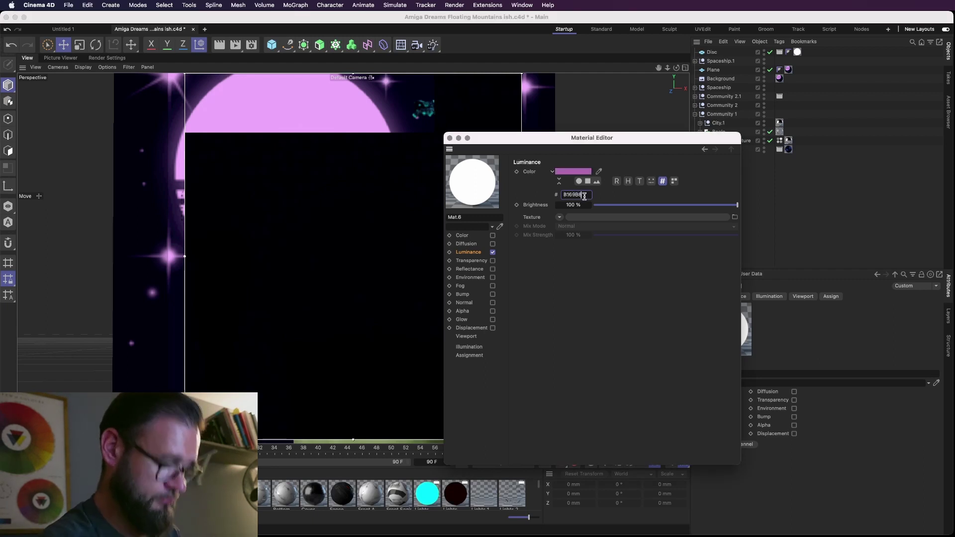
pyautogui.press('Return')
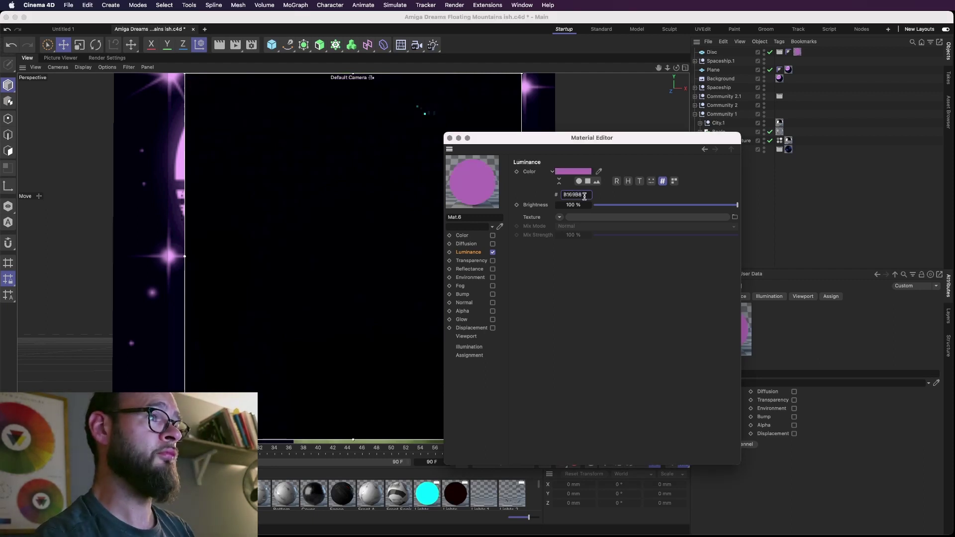
pyautogui.click(450, 138)
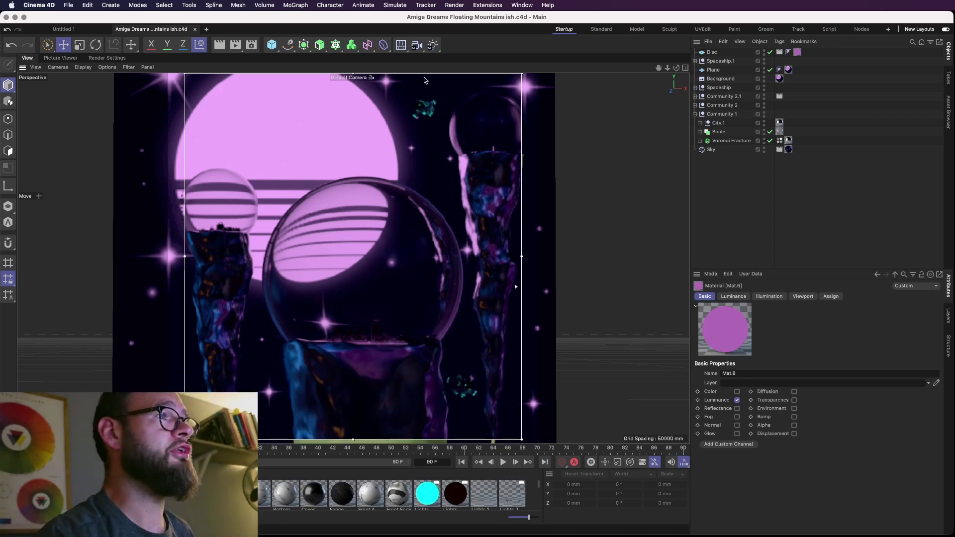
# - Stop the interactive render and duplicate the front city's disc over to the rear right mountain in the top view
pyautogui.hotkey('alt', 'r')
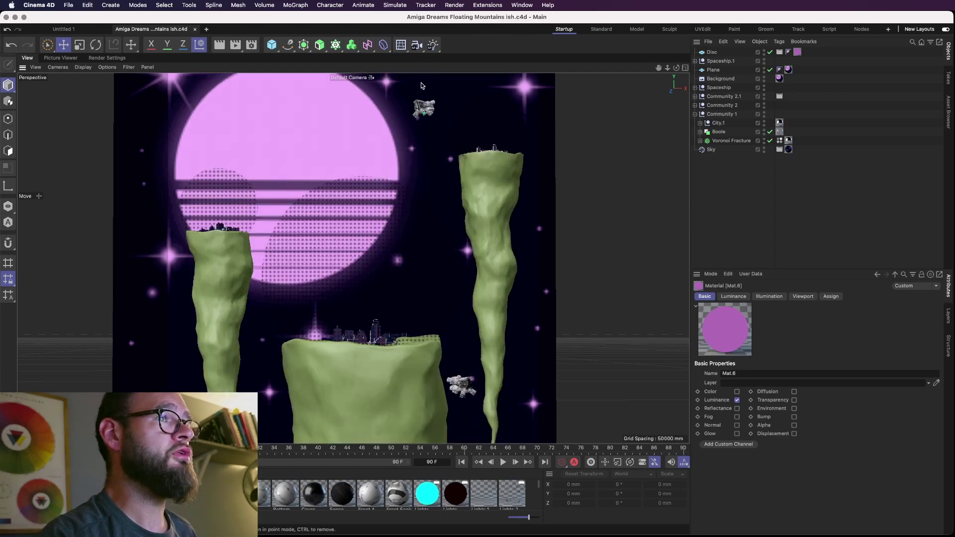
pyautogui.click(712, 52)
pyautogui.middleClick(626, 164)
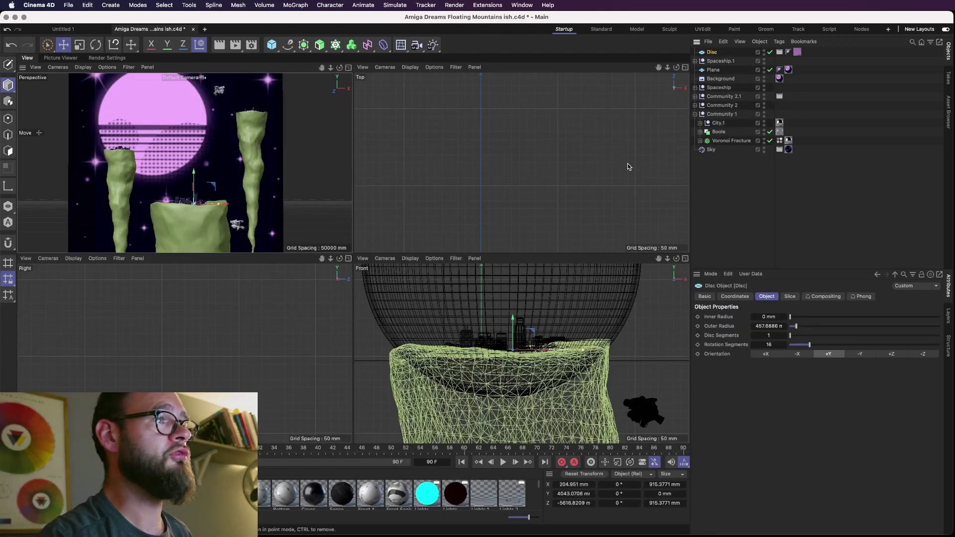
pyautogui.press('o')
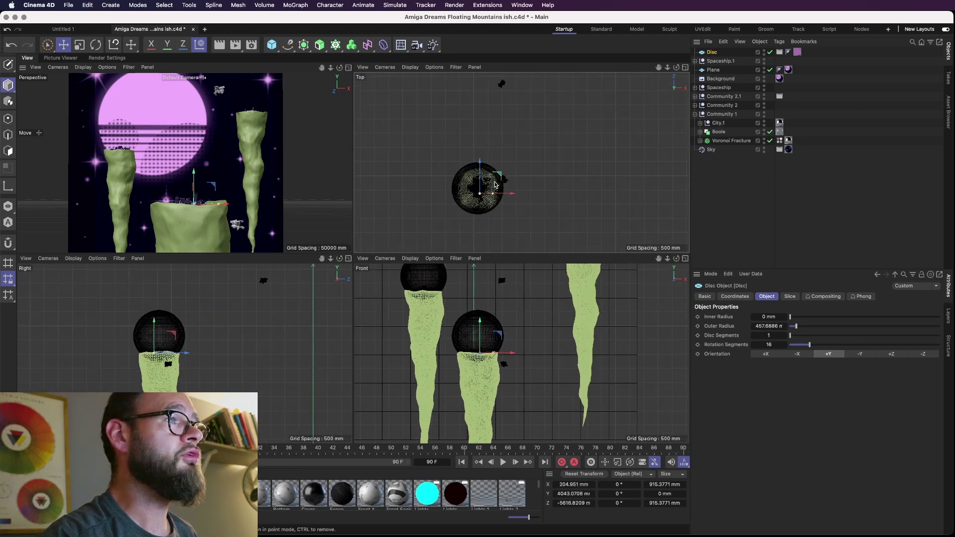
pyautogui.press('h')
pyautogui.keyDown('alt'); pyautogui.moveTo(589, 106); pyautogui.dragTo(547, 189, button='middle'); pyautogui.keyUp('alt')
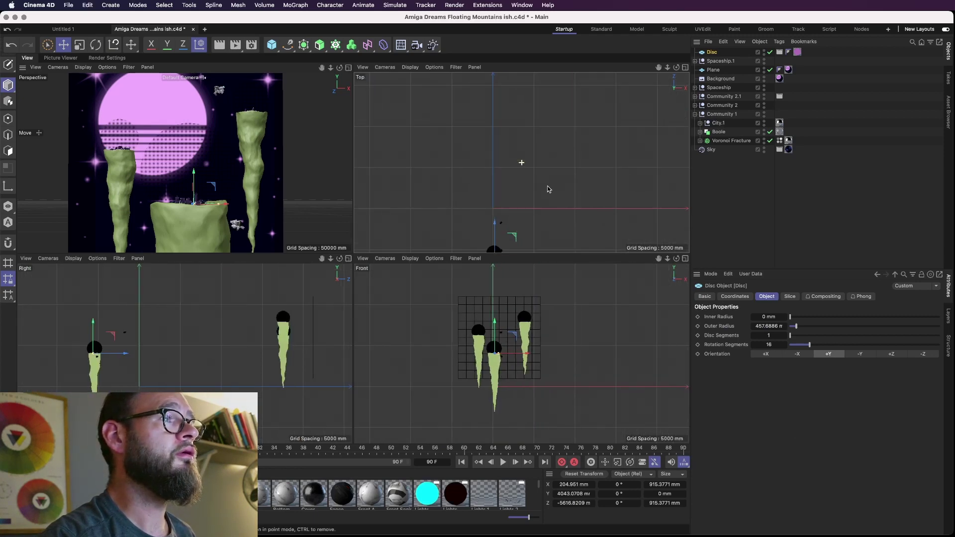
pyautogui.keyDown('alt'); pyautogui.moveTo(588, 138); pyautogui.dragTo(561, 179, button='right'); pyautogui.keyUp('alt')
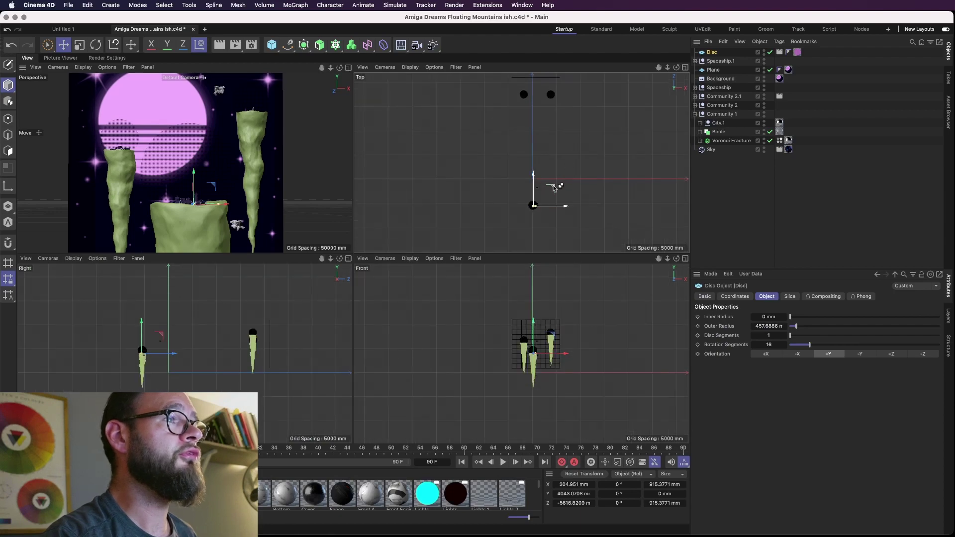
pyautogui.keyDown('ctrl'); pyautogui.moveTo(560, 185); pyautogui.dragTo(569, 100); pyautogui.keyUp('ctrl')
# - Centre the disc copy on the rear right mountain and raise it to the base of its dome, about 7950 mm high
pyautogui.press('o')
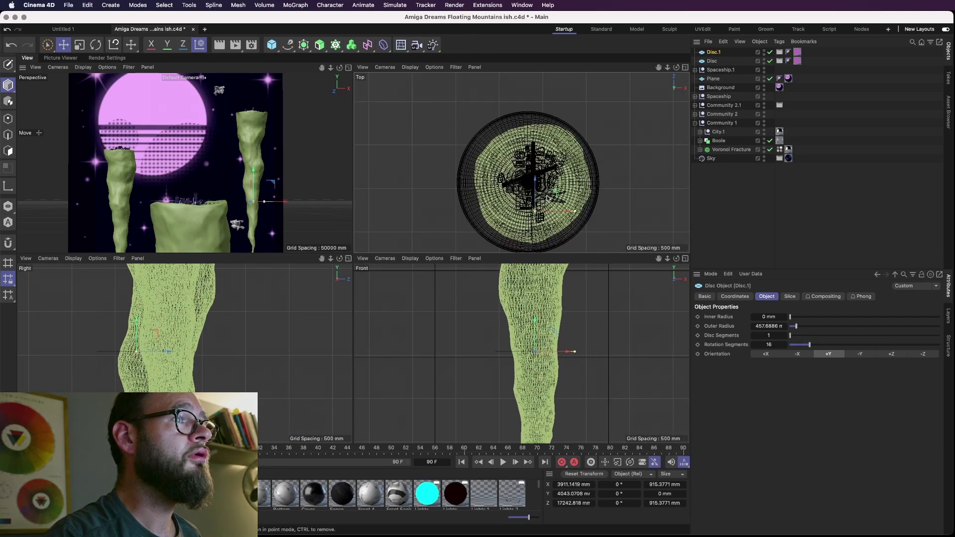
pyautogui.moveTo(558, 197); pyautogui.dragTo(547, 163)
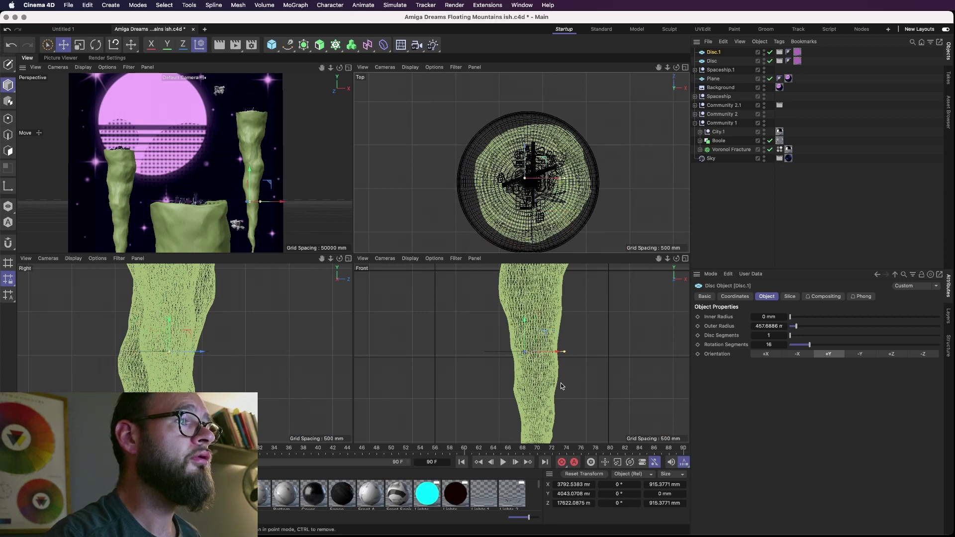
pyautogui.moveTo(519, 370); pyautogui.dragTo(522, 306)
pyautogui.keyDown('alt'); pyautogui.moveTo(521, 306); pyautogui.dragTo(511, 413, button='middle'); pyautogui.keyUp('alt')
pyautogui.moveTo(512, 405); pyautogui.dragTo(512, 310)
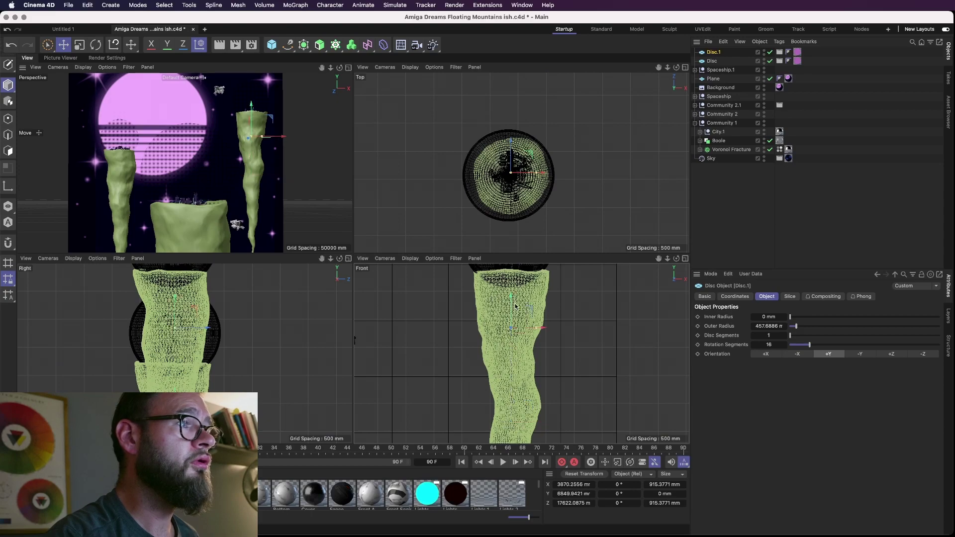
pyautogui.keyDown('alt'); pyautogui.moveTo(516, 310); pyautogui.dragTo(516, 405, button='middle'); pyautogui.keyUp('alt')
pyautogui.moveTo(512, 408); pyautogui.dragTo(512, 346)
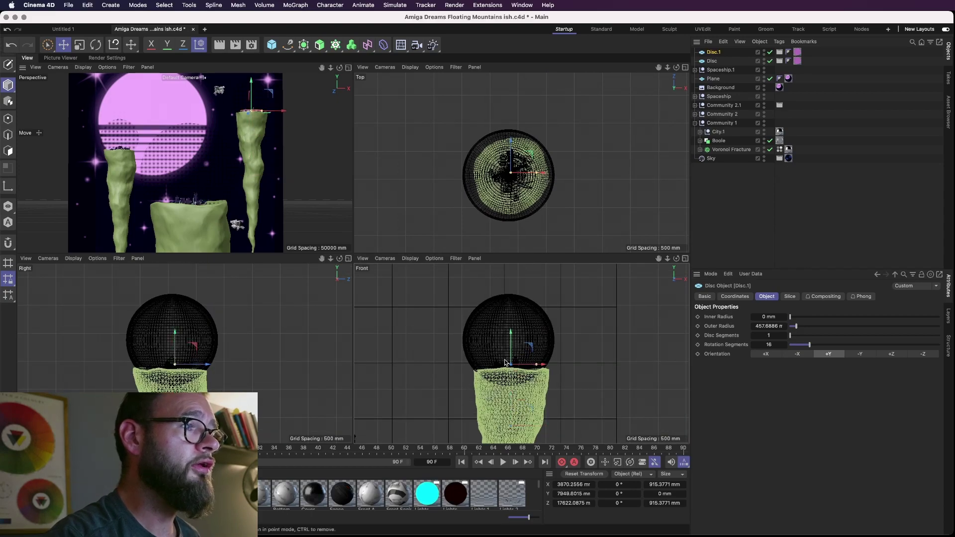
# - Fine-tune the disc copy in the front view, lowering it to ground level beneath the rear right city's buildings
pyautogui.keyDown('alt'); pyautogui.moveTo(505, 361); pyautogui.dragTo(593, 372, button='right'); pyautogui.keyUp('alt')
pyautogui.keyDown('alt'); pyautogui.moveTo(587, 371); pyautogui.dragTo(579, 332, button='middle'); pyautogui.keyUp('alt')
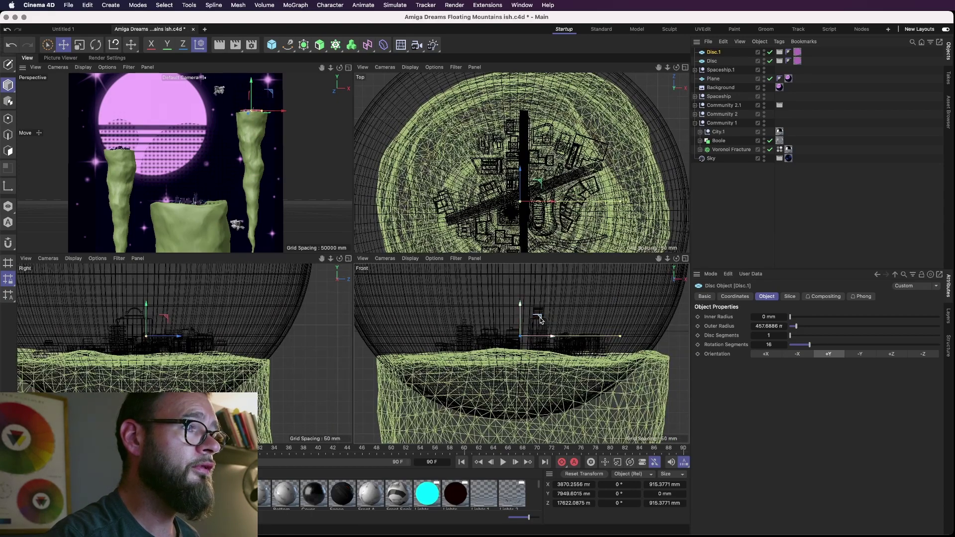
pyautogui.moveTo(541, 320); pyautogui.dragTo(553, 339)
# - Save the scene and preview both discs' lighting in the interactive render of the full perspective view
pyautogui.press('super+s')
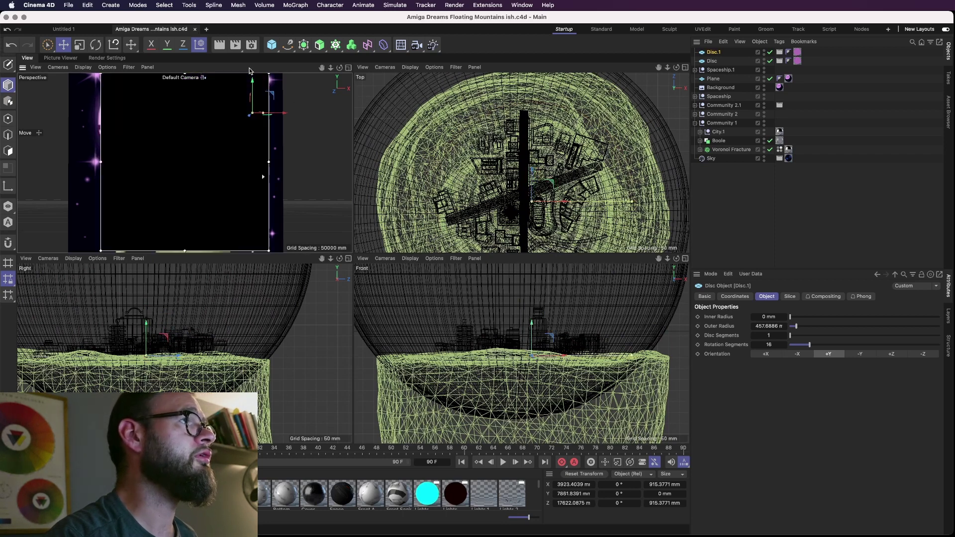
pyautogui.click(368, 91)
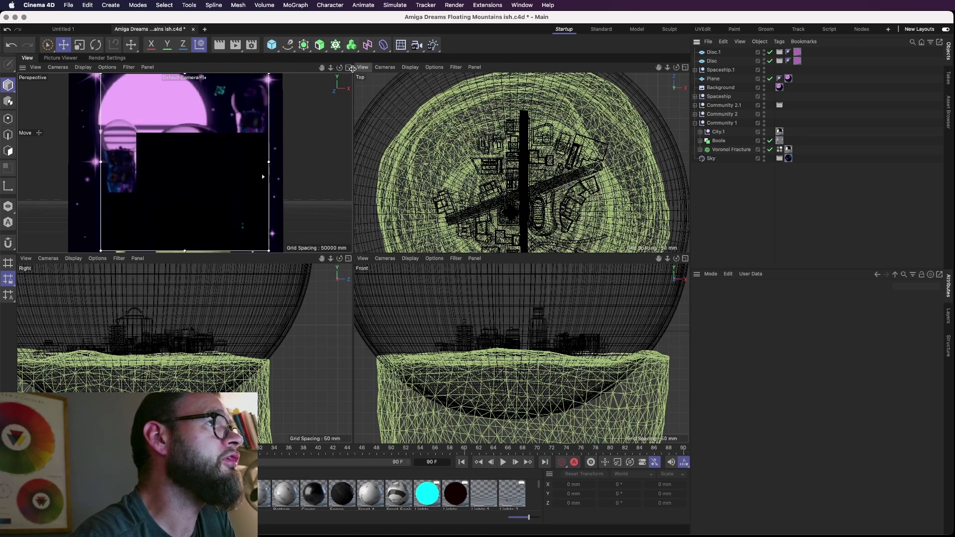
pyautogui.click(349, 68)
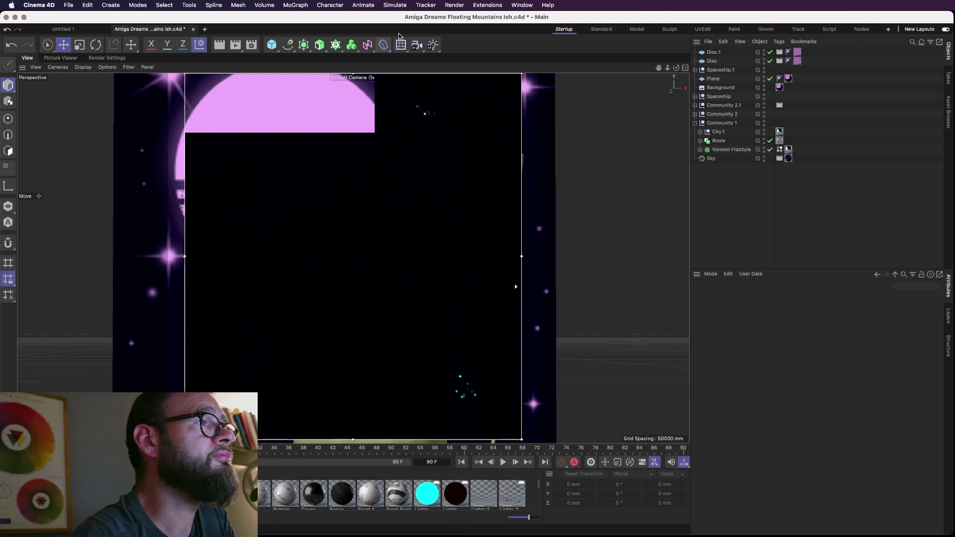
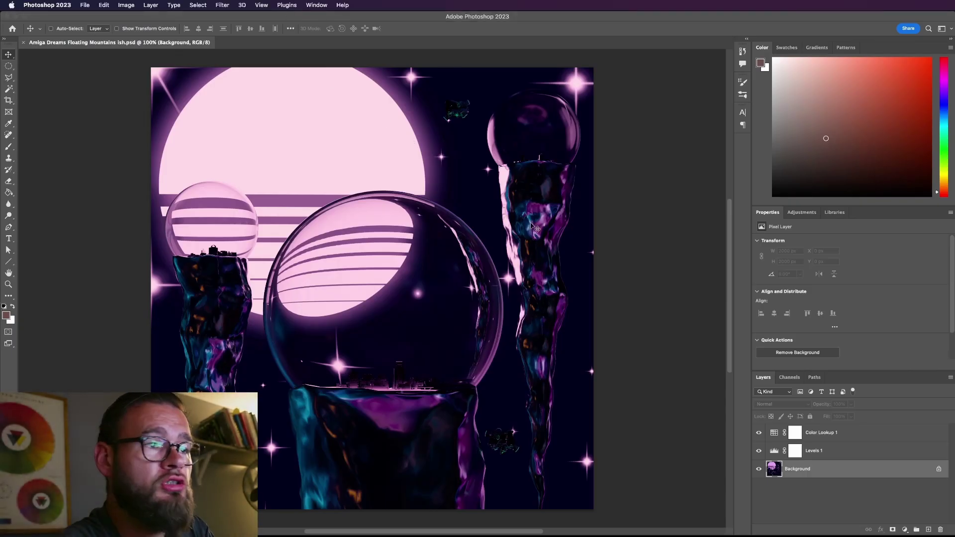
# - In Photoshop, review the Color Lookup 1 and Levels 1 adjustments, compare the image with Levels 1 hidden and shown, and save
pyautogui.click(837, 432)
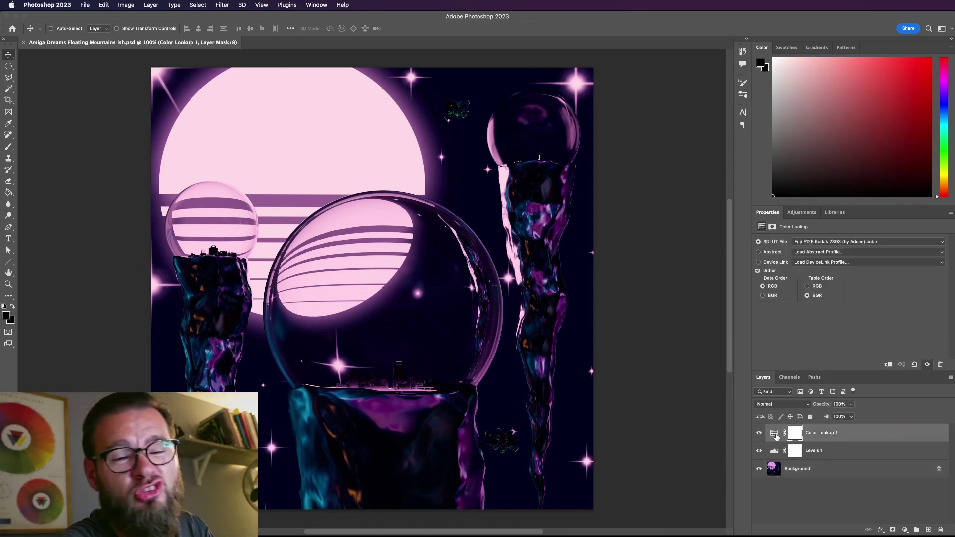
pyautogui.click(774, 434)
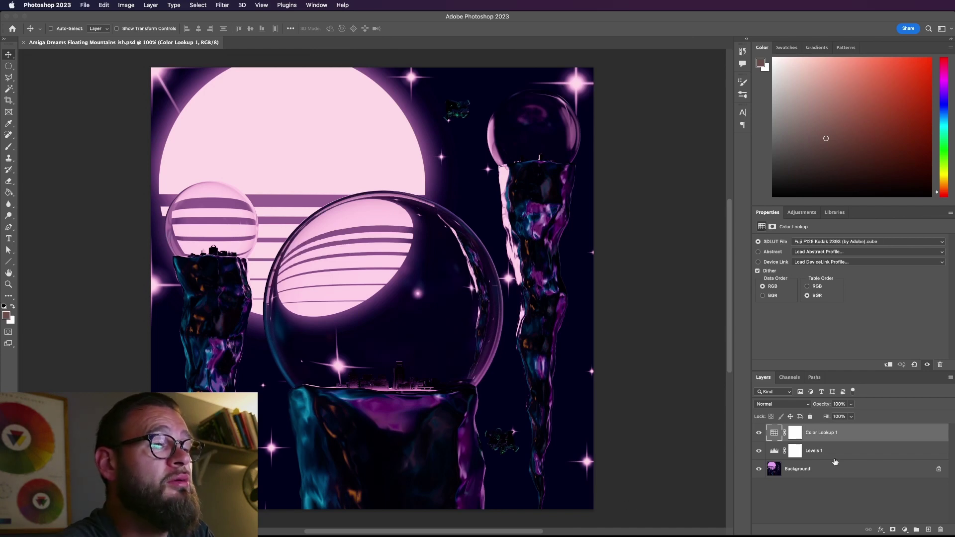
pyautogui.click(769, 450)
pyautogui.click(759, 450)
pyautogui.click(759, 451)
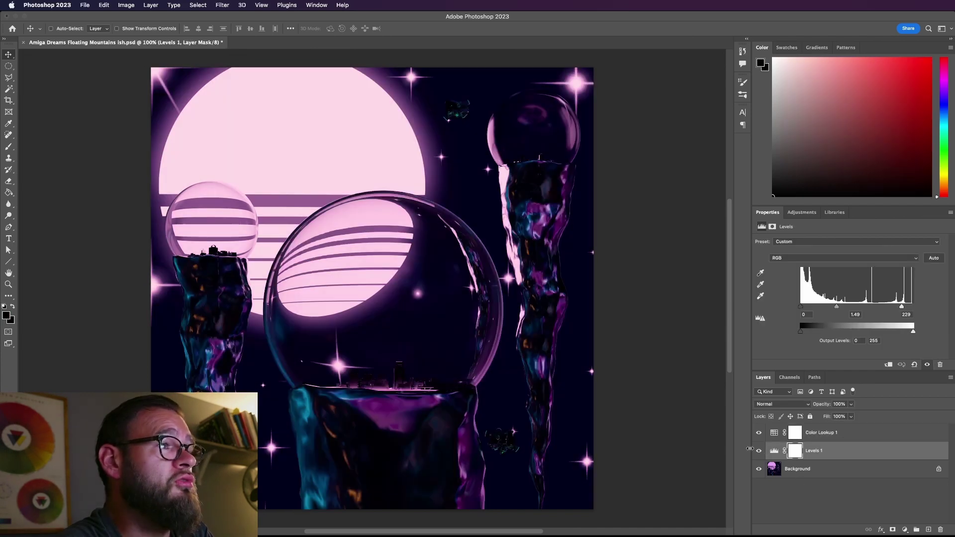
pyautogui.press('super+s')
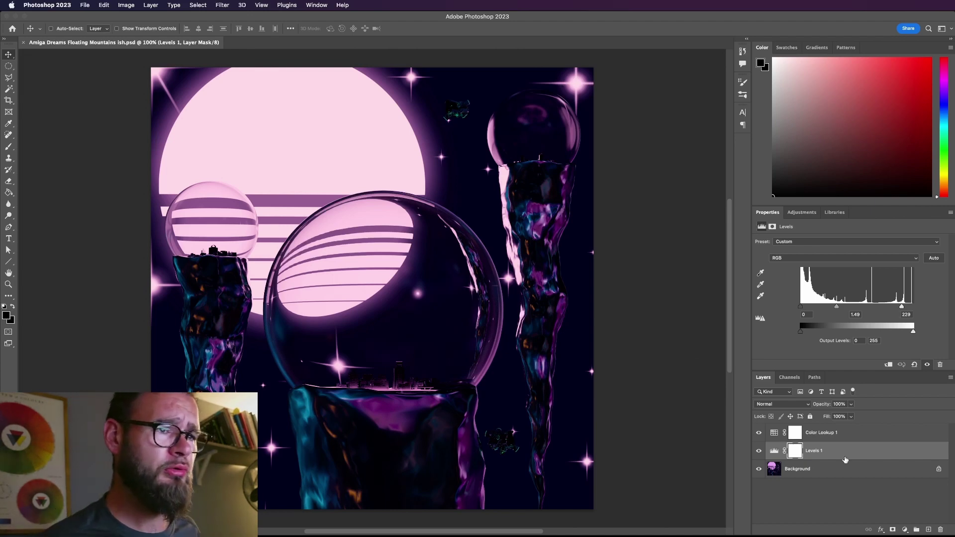
# - Duplicate the Background layer and set the copy's maximum green output level to 0 with a Levels adjustment
pyautogui.moveTo(844, 472); pyautogui.dragTo(928, 529)
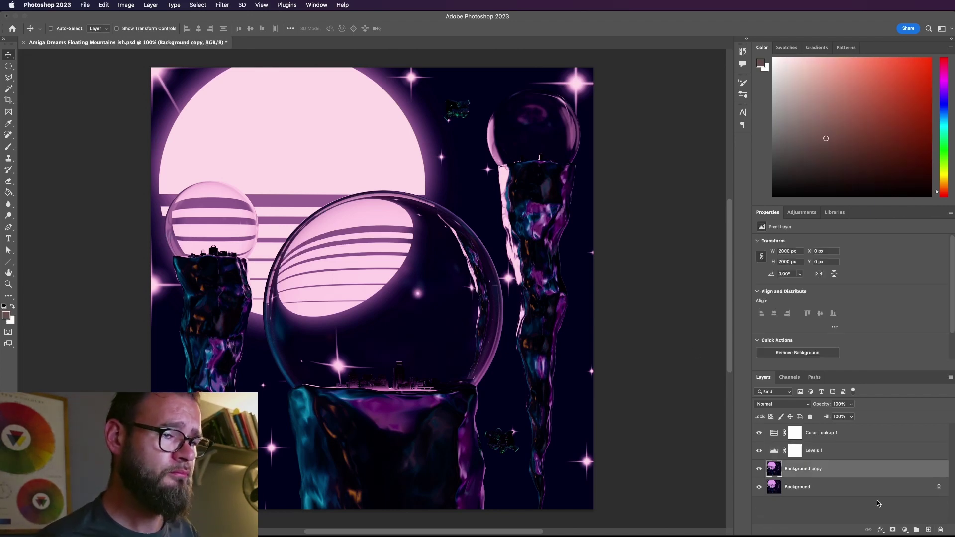
pyautogui.click(174, 5)
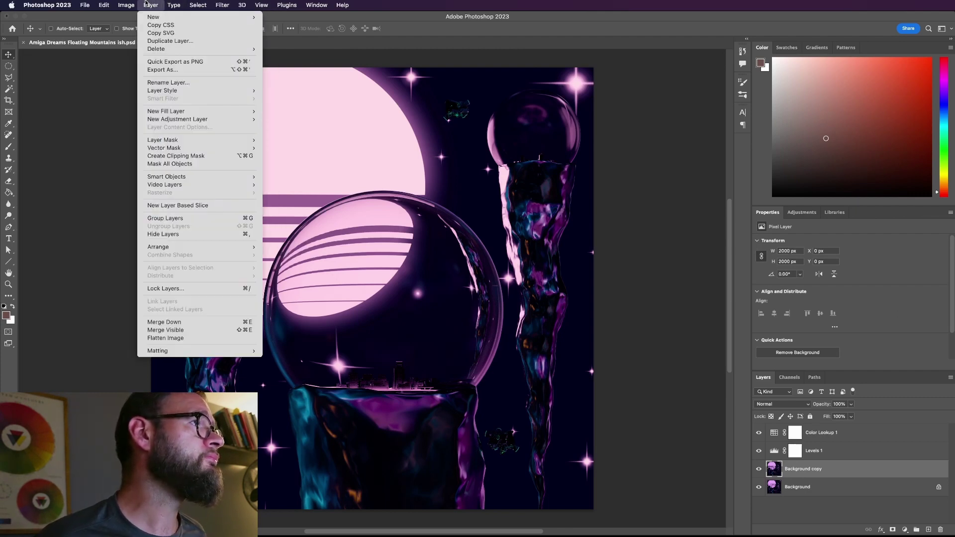
pyautogui.moveTo(103, 4)
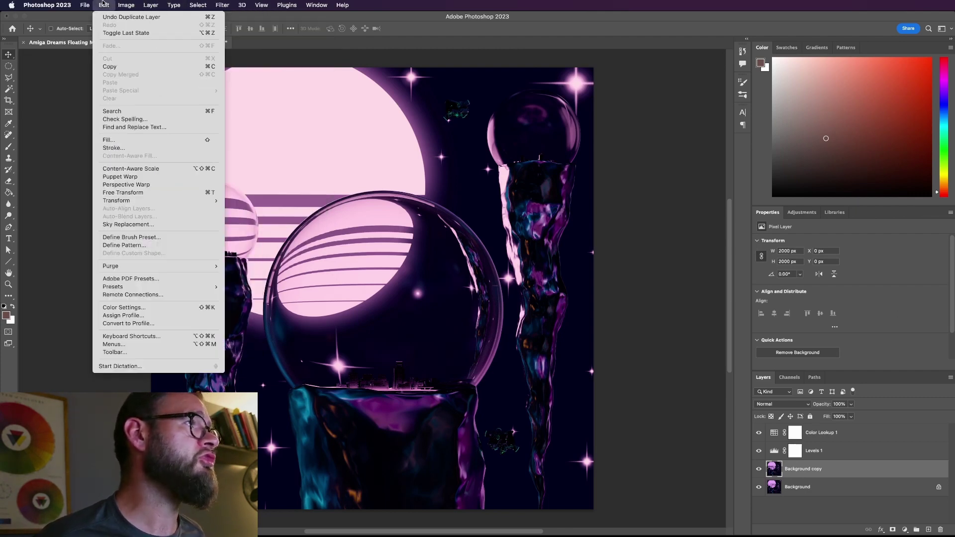
pyautogui.moveTo(139, 29)
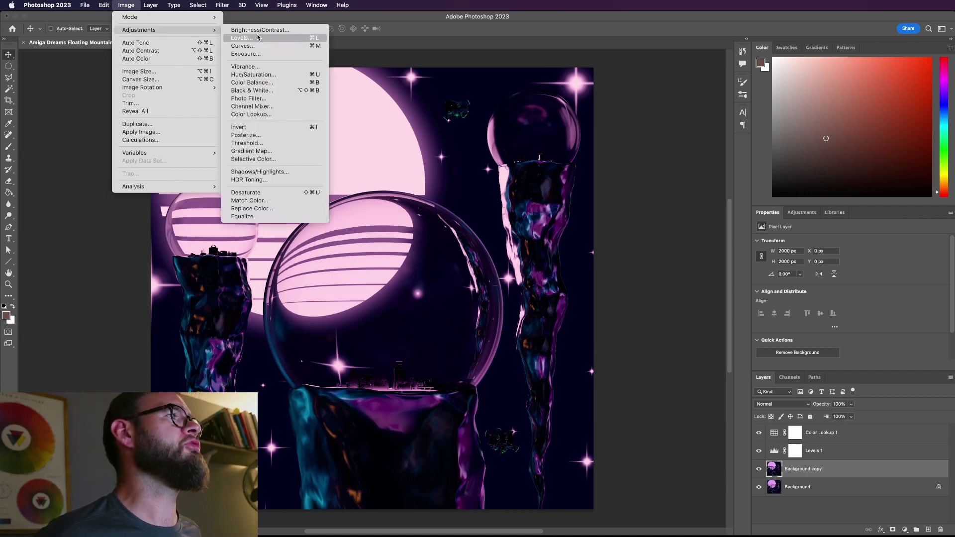
pyautogui.click(258, 37)
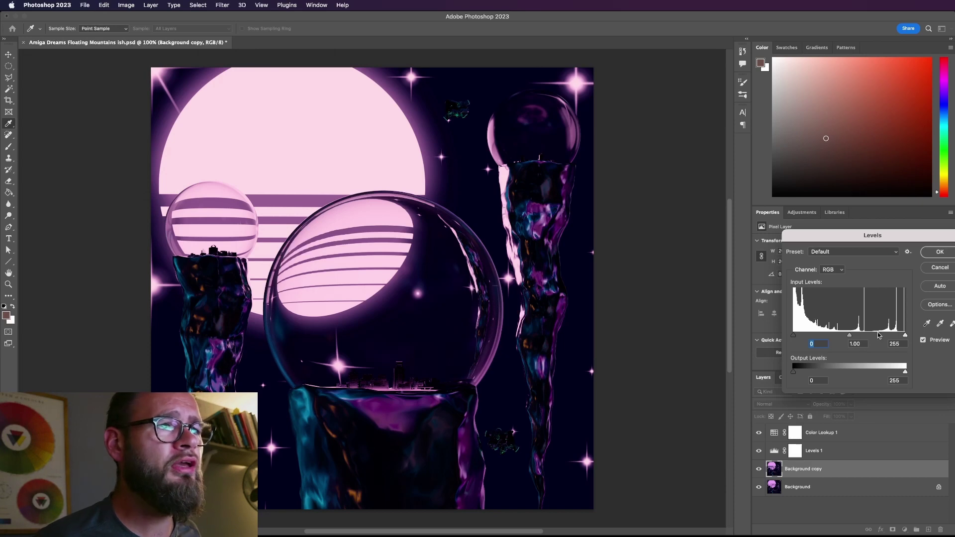
pyautogui.click(836, 274)
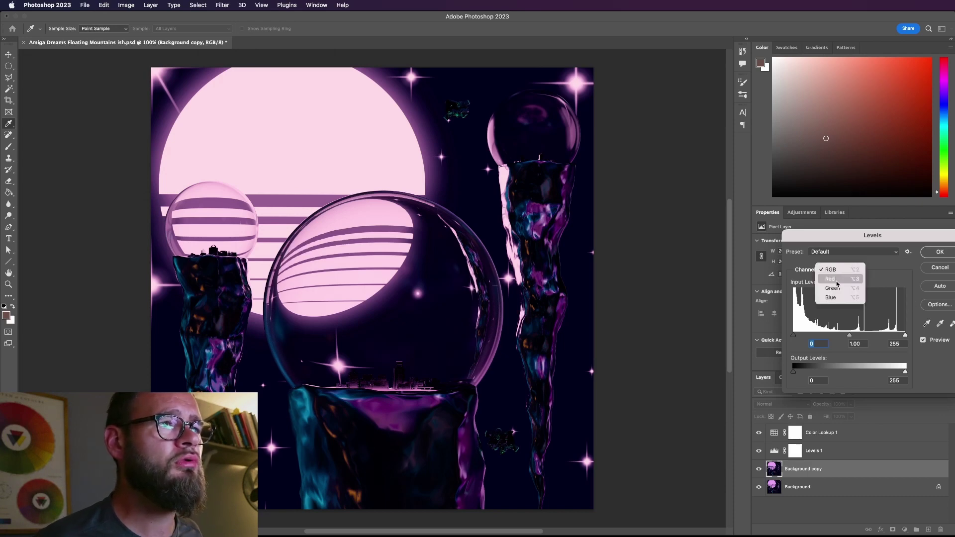
pyautogui.click(832, 288)
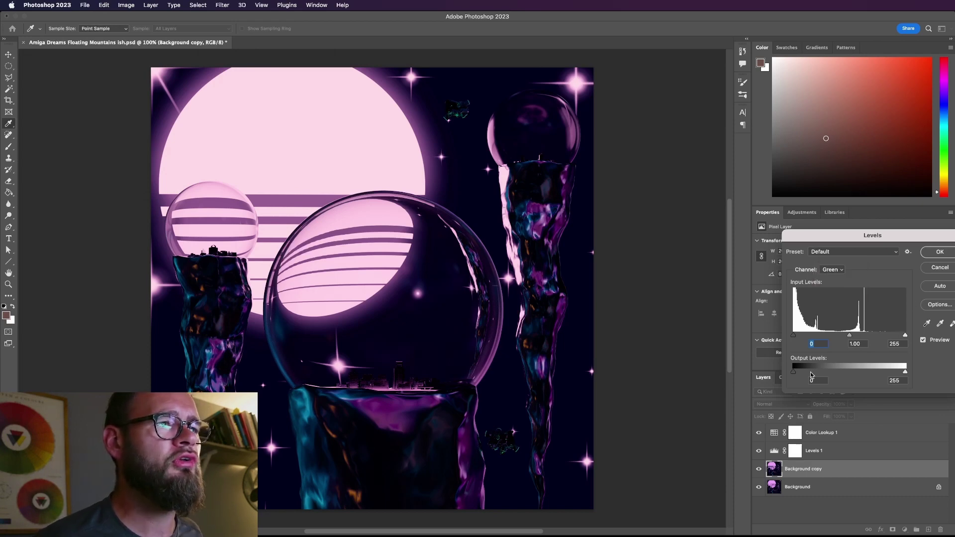
pyautogui.doubleClick(904, 381)
pyautogui.write('0')
pyautogui.press('Tab')
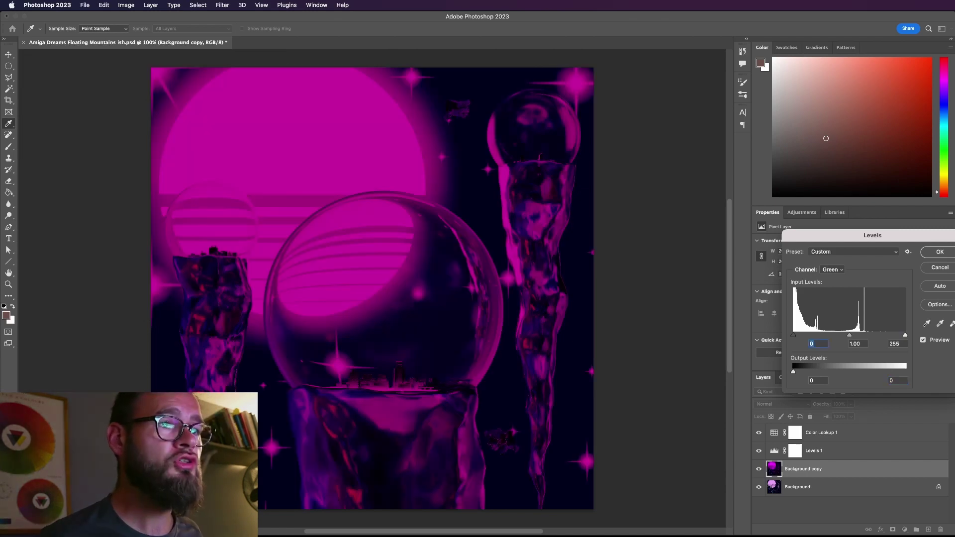
pyautogui.click(940, 252)
# - Set the Background copy's blend mode to Lighten and shift the layer 10 px to the right
pyautogui.press('v')
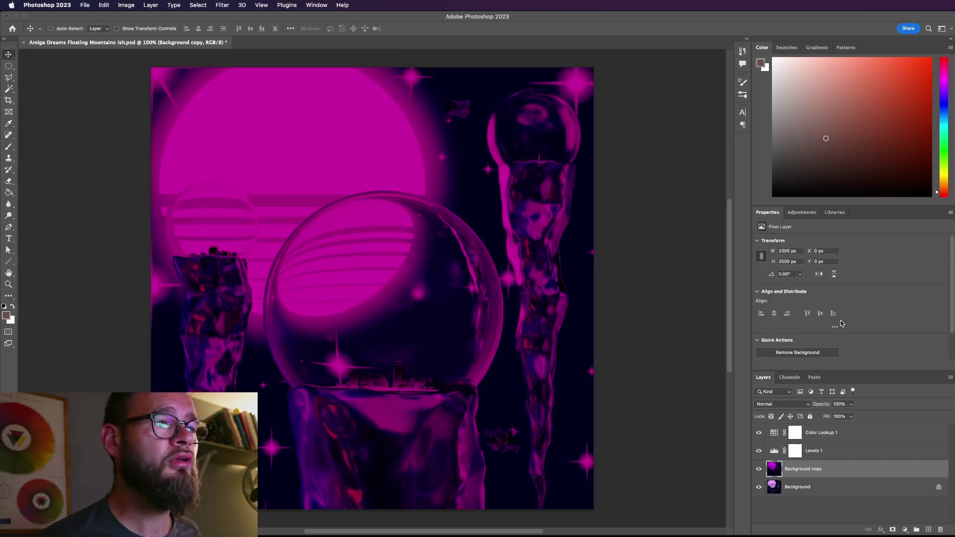
pyautogui.click(792, 405)
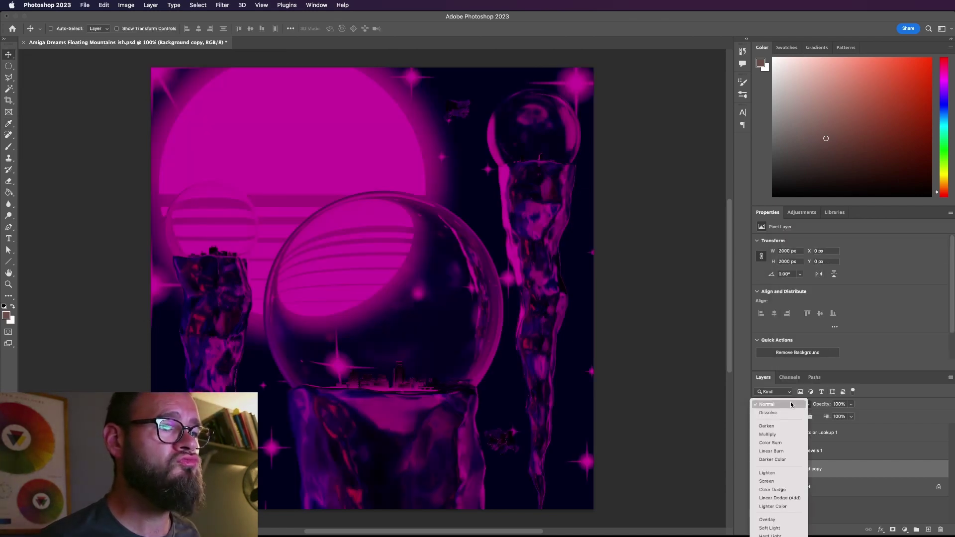
pyautogui.click(789, 474)
pyautogui.hotkey('shift', 'Right')
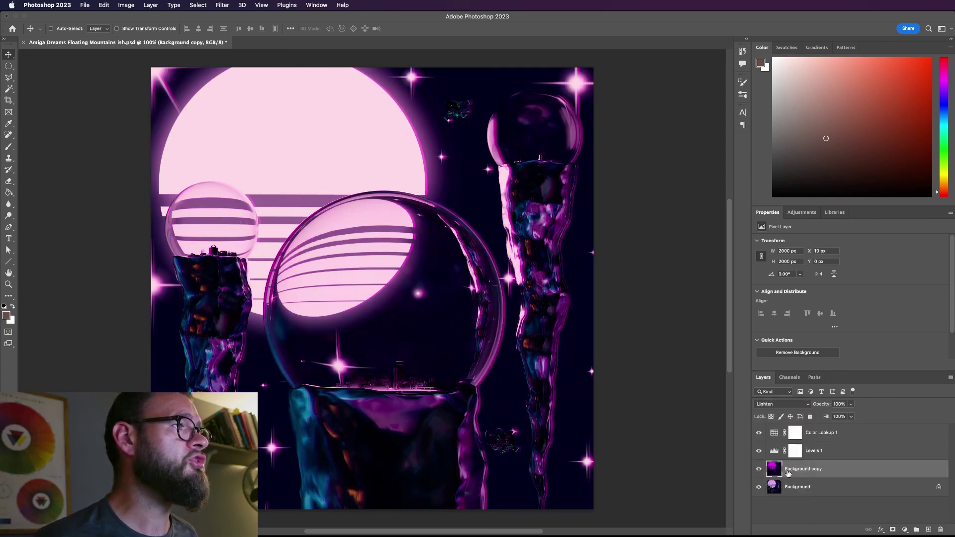
# - Compare the image with and without the Background copy's 10 px horizontal offset
pyautogui.hotkey('shift', 'Left')
pyautogui.hotkey('shift', 'Right')
pyautogui.hotkey('shift', 'Left')
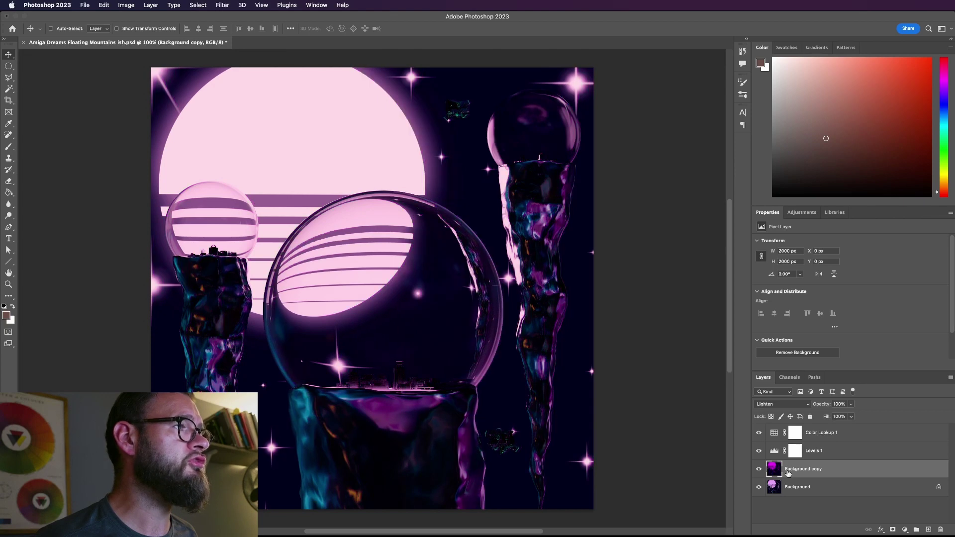
pyautogui.hotkey('shift', 'Right')
pyautogui.hotkey('shift', 'Left')
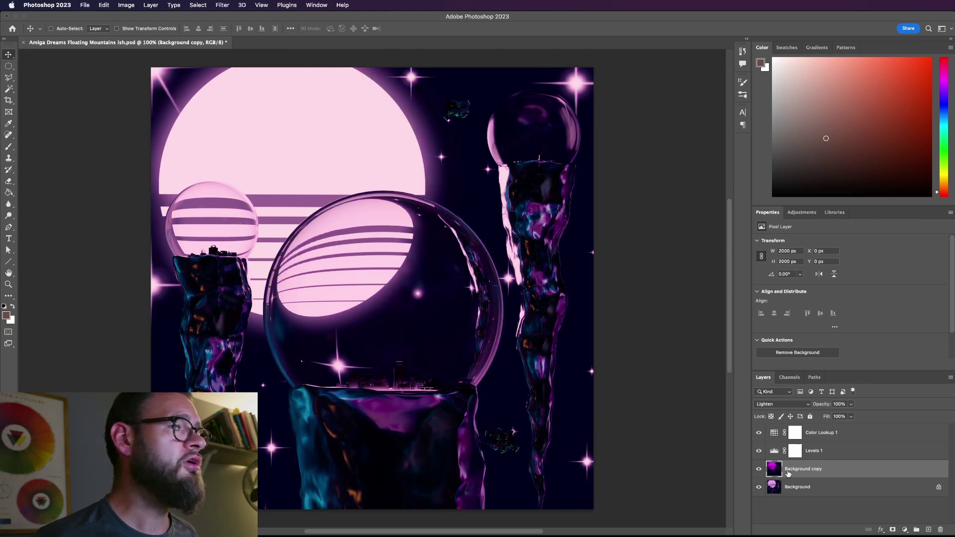
pyautogui.hotkey('shift', 'Right')
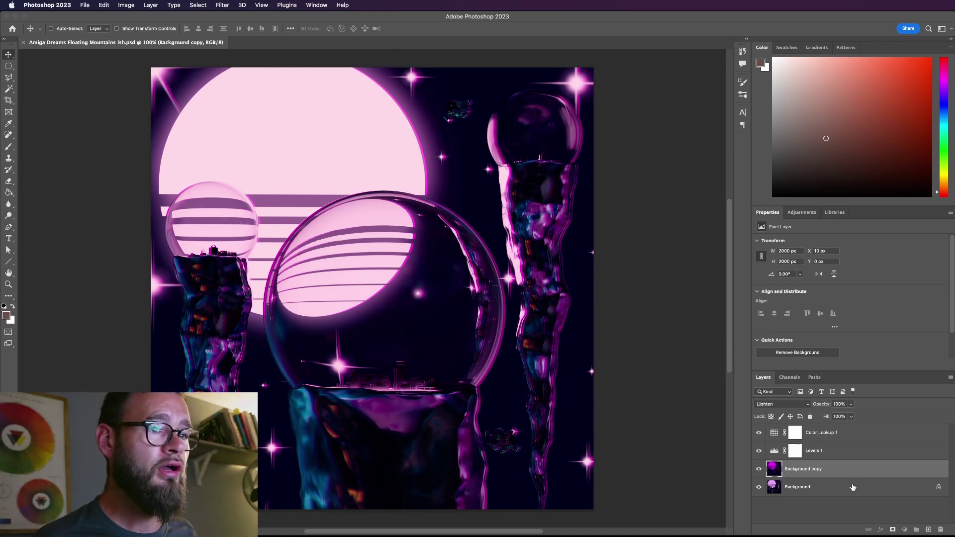
# - Duplicate the Background layer, place the new copy above Background copy and set its blend mode to Lighten
pyautogui.moveTo(852, 487); pyautogui.dragTo(928, 531)
pyautogui.moveTo(822, 483); pyautogui.dragTo(832, 466)
pyautogui.click(794, 406)
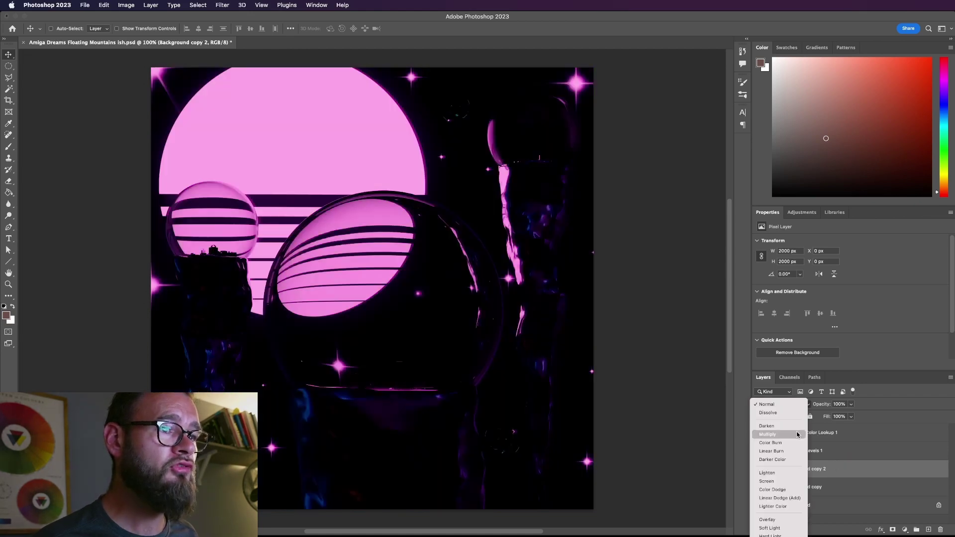
pyautogui.click(781, 472)
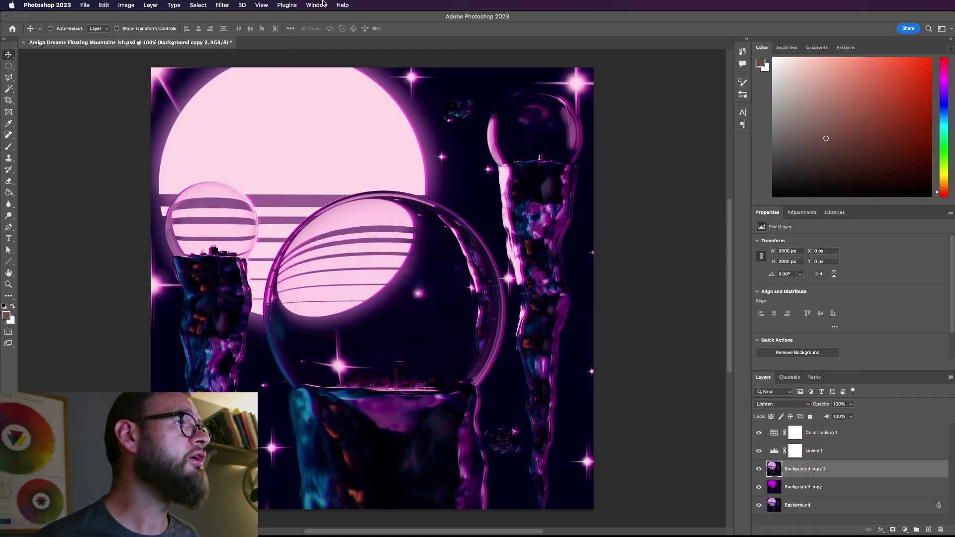
# - Shift Background copy 2 by 10 px to the left and set its maximum blue output level to 0 with a Levels adjustment
pyautogui.hotkey('shift', 'Left')
pyautogui.click(105, 5)
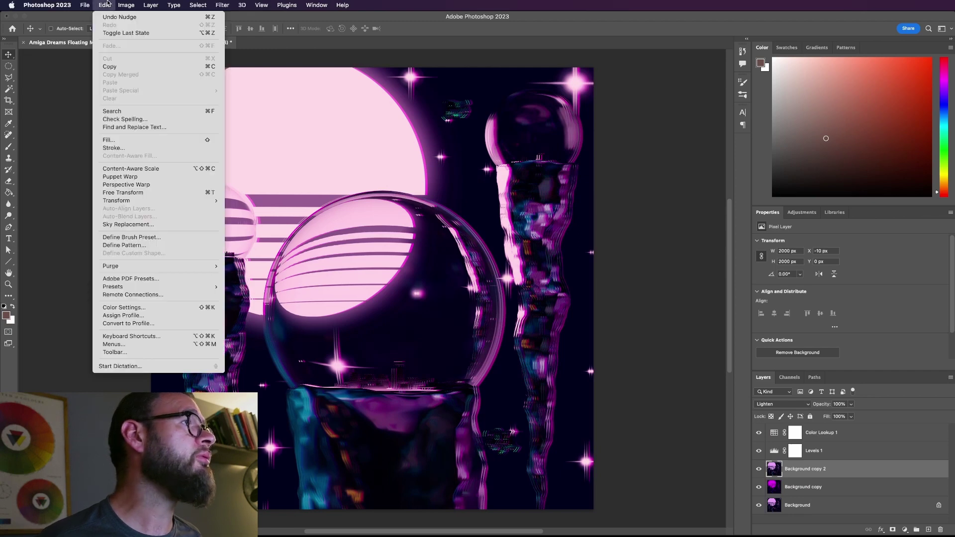
pyautogui.moveTo(137, 30)
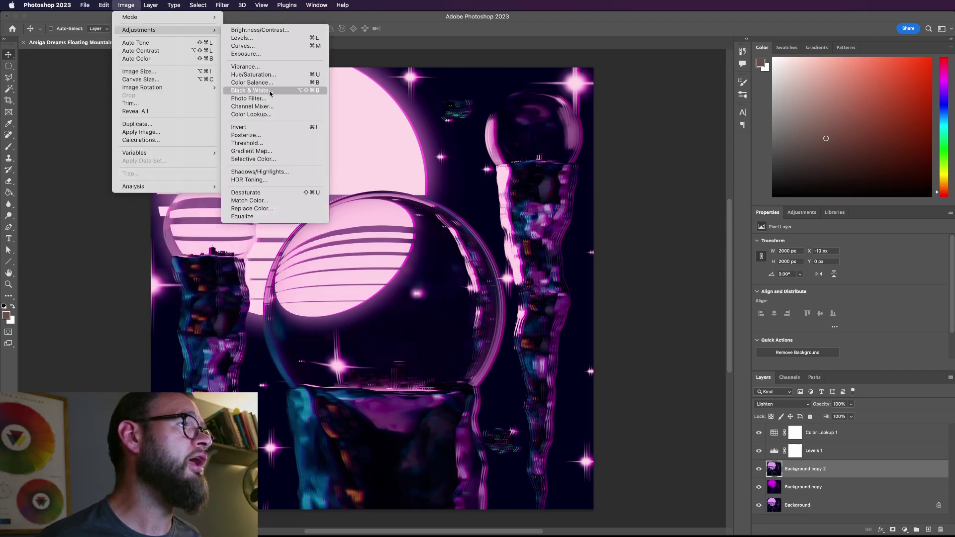
pyautogui.click(272, 42)
pyautogui.click(127, 5)
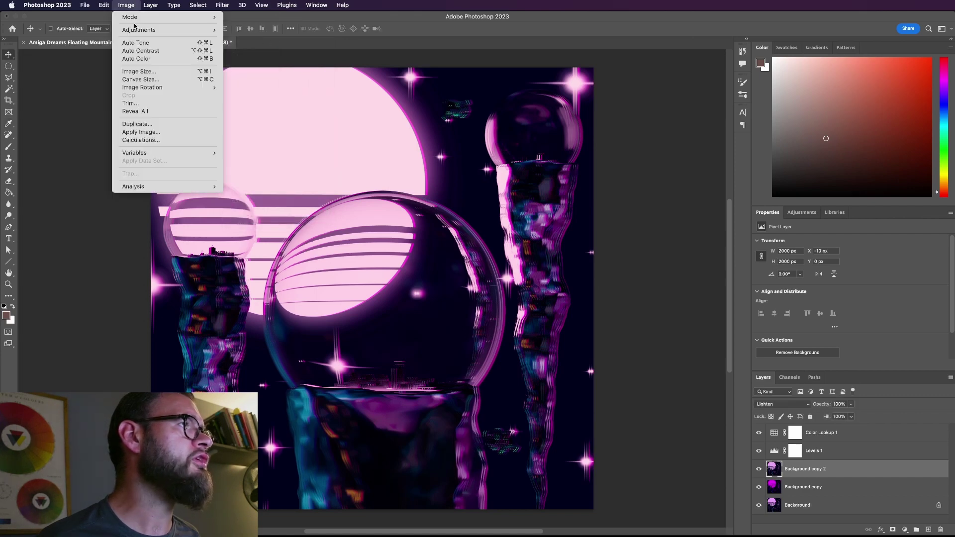
pyautogui.moveTo(144, 31)
pyautogui.click(248, 39)
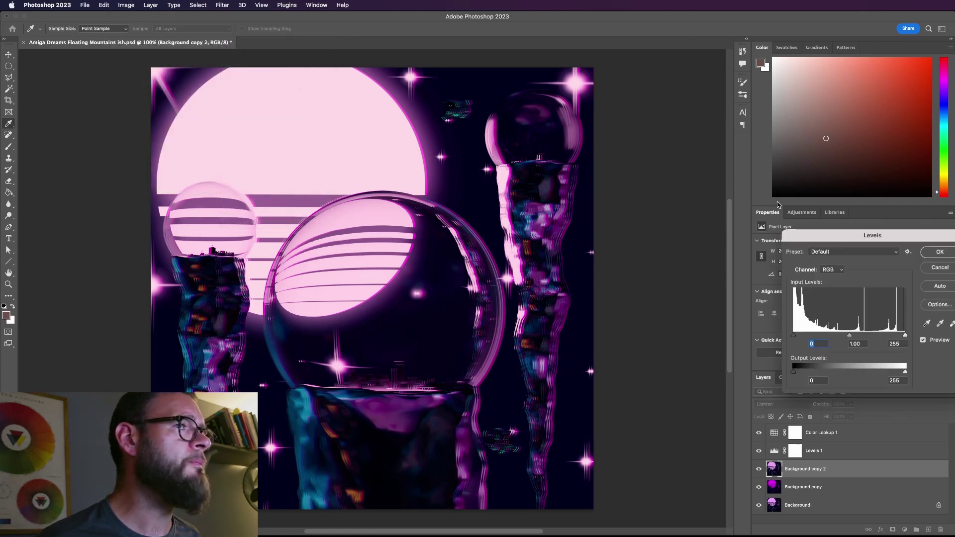
pyautogui.click(832, 270)
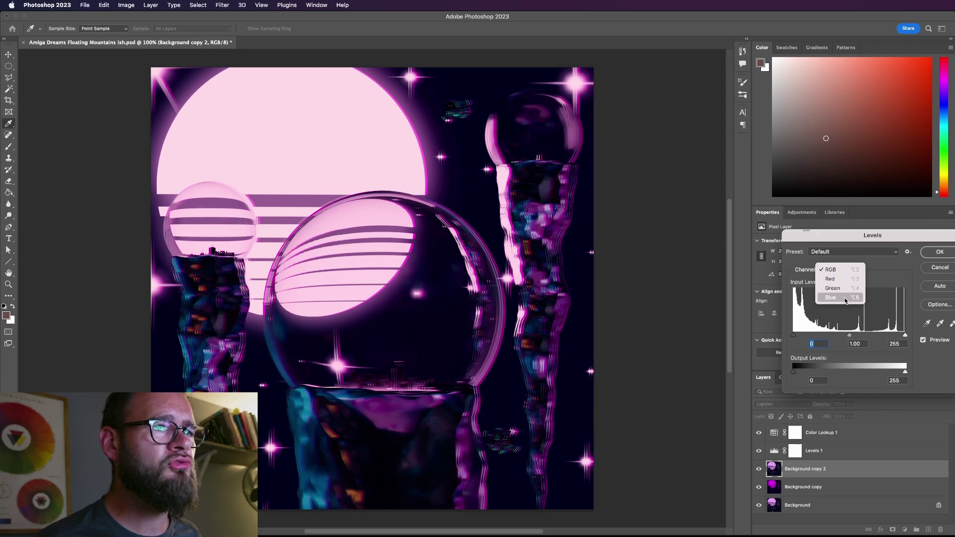
pyautogui.click(845, 298)
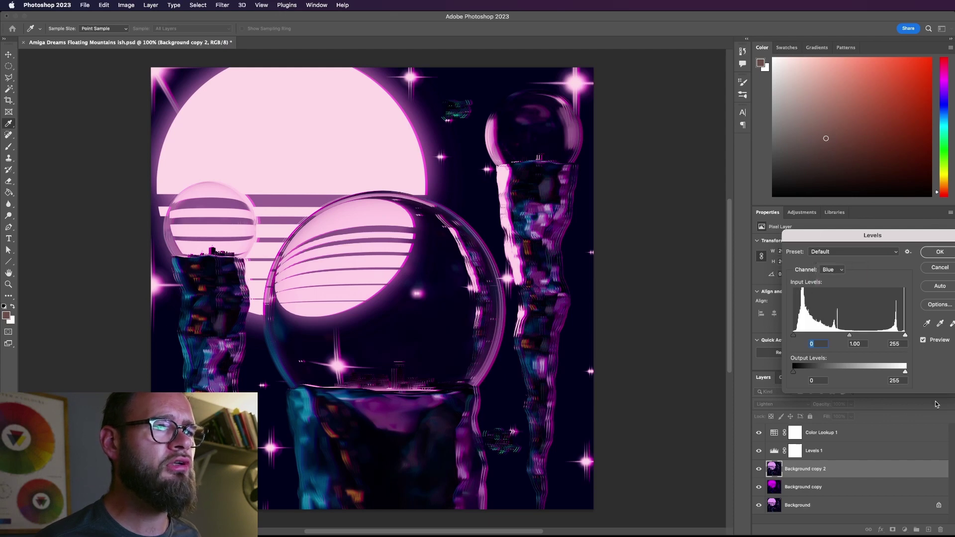
pyautogui.doubleClick(895, 381)
pyautogui.write('0')
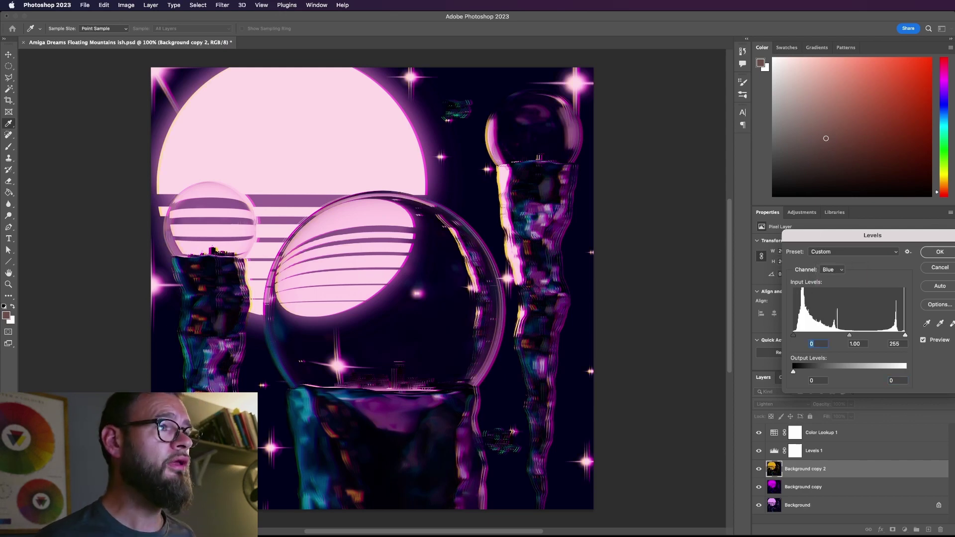
pyautogui.press('Return')
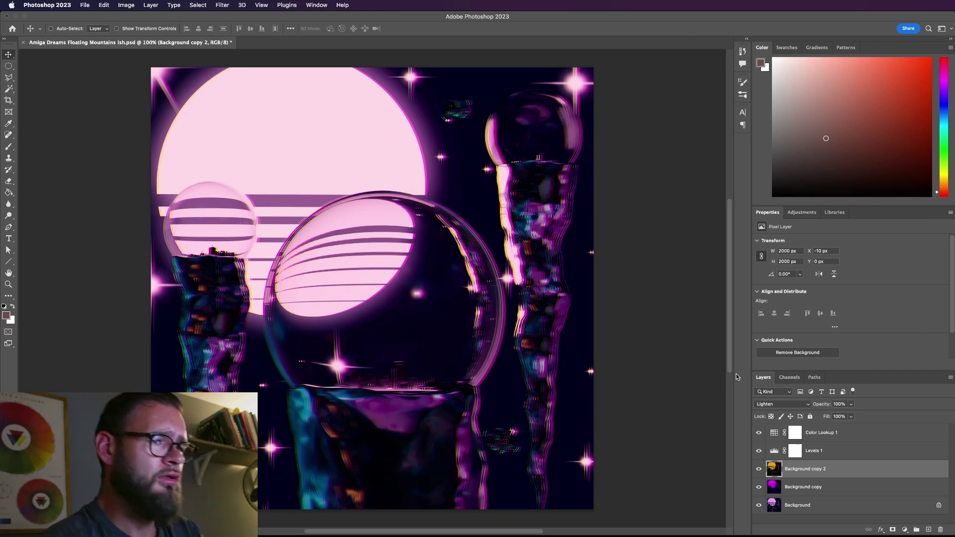
# - Reduce the channel offsets by shifting Background copy 2 to X -7 px and Background copy to X 4 px
pyautogui.press('Right')
pyautogui.press('Right')
pyautogui.press('Right')
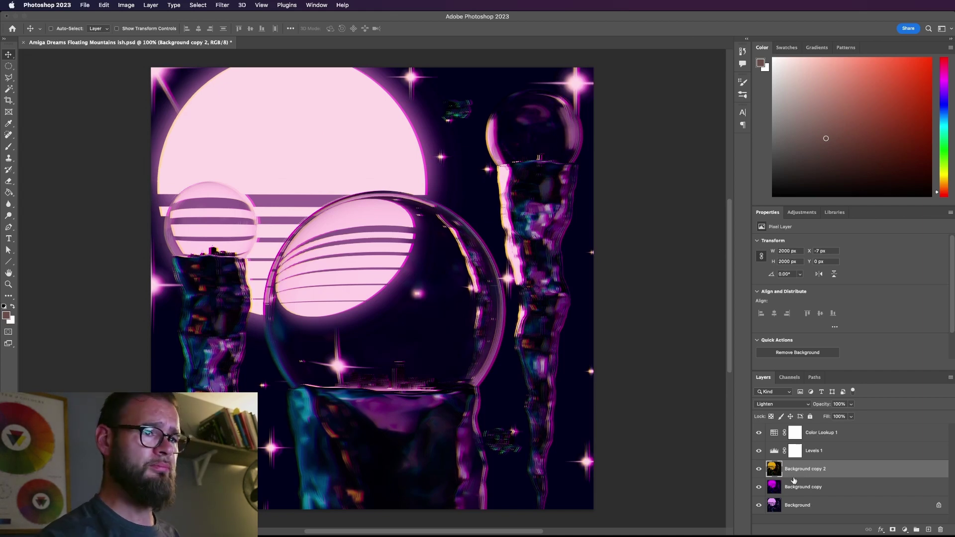
pyautogui.click(849, 492)
pyautogui.press('Left')
pyautogui.press('Left')
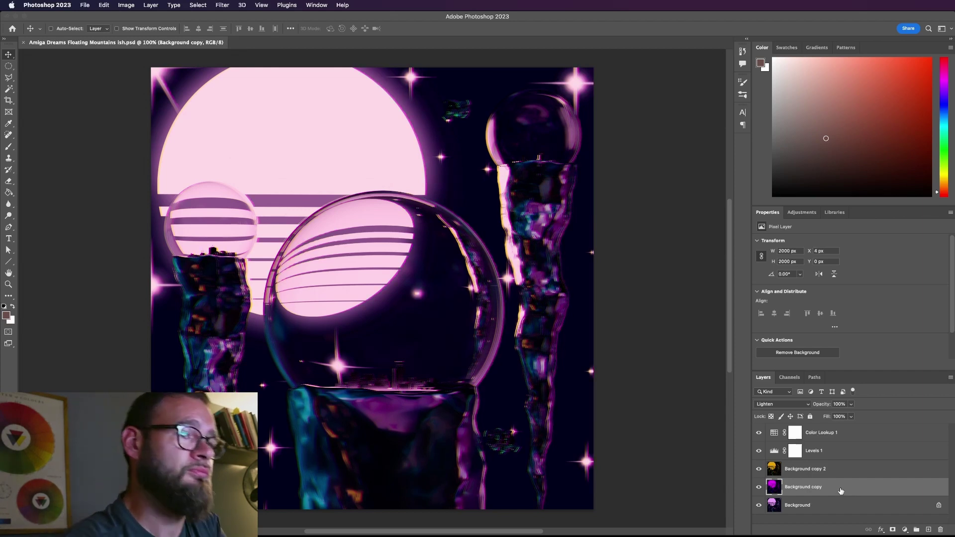
# - Apply a Gaussian Blur with a 3.5 px radius to Background copy 2
pyautogui.click(842, 473)
pyautogui.click(177, 5)
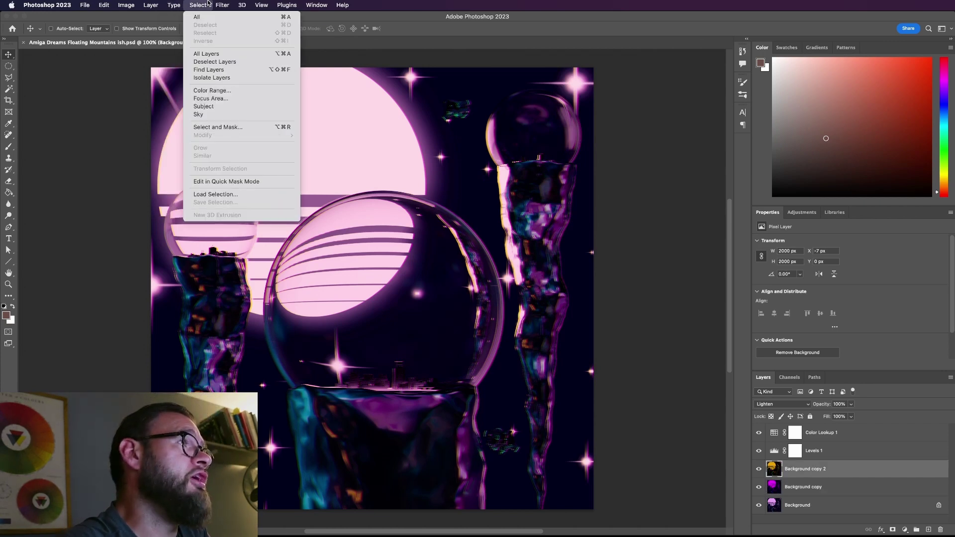
pyautogui.moveTo(219, 4)
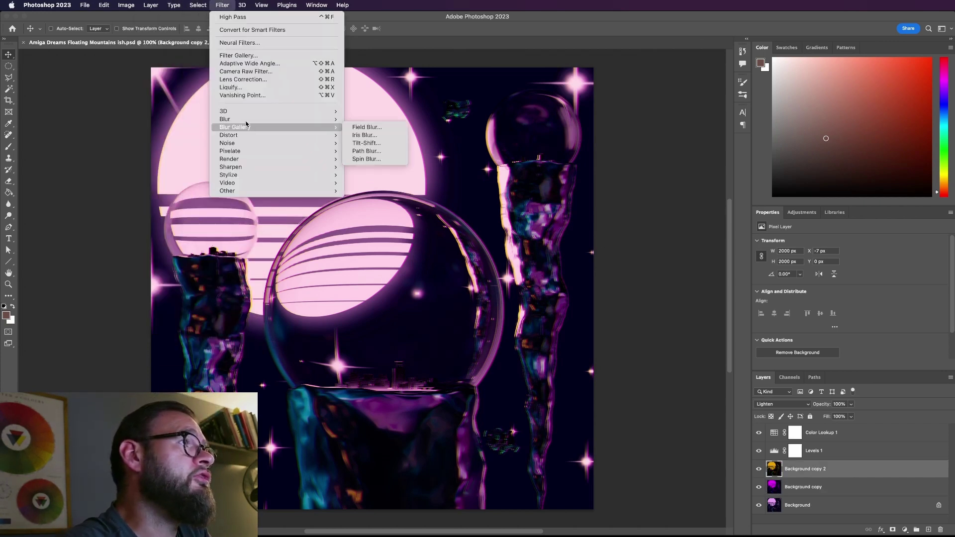
pyautogui.moveTo(229, 119)
pyautogui.click(373, 150)
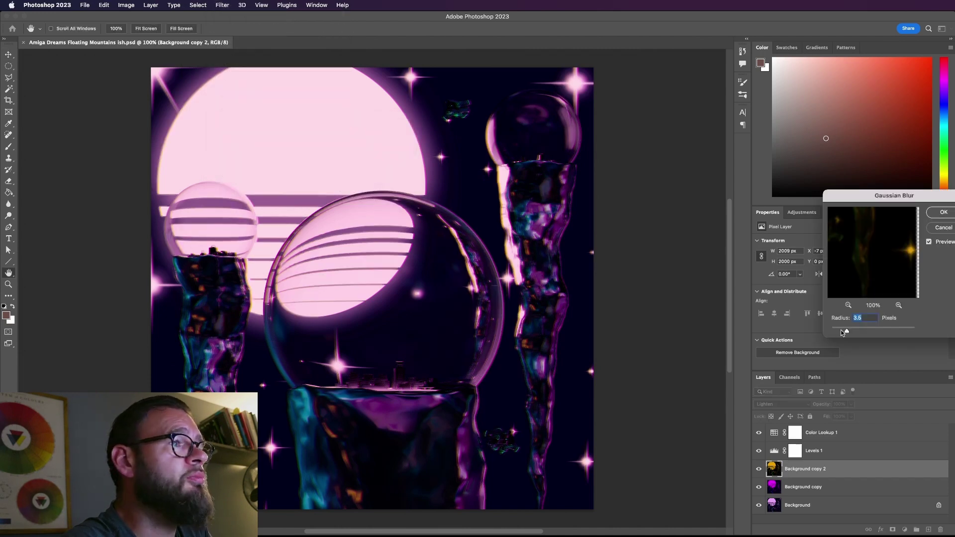
pyautogui.press('Return')
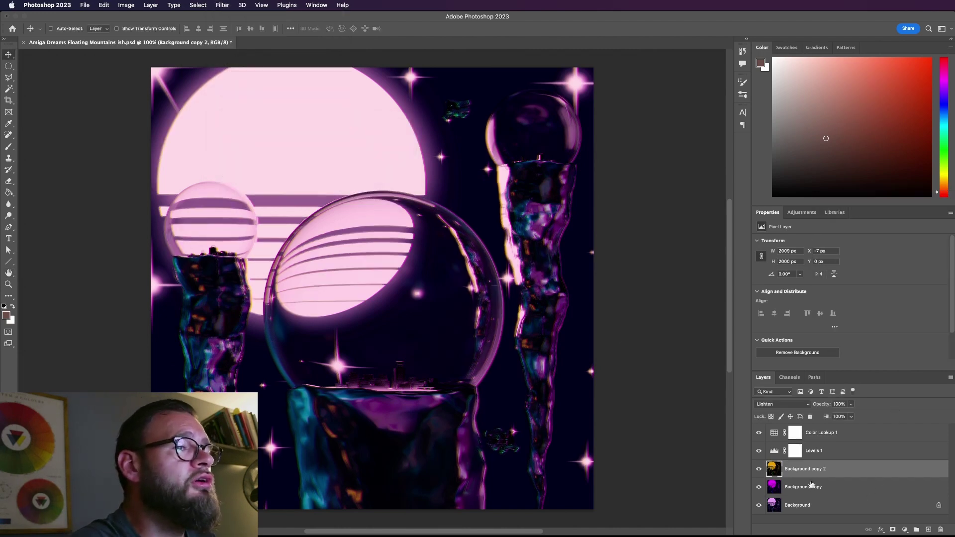
# - Apply the same Gaussian Blur to the Background copy layer
pyautogui.click(819, 487)
pyautogui.click(149, 5)
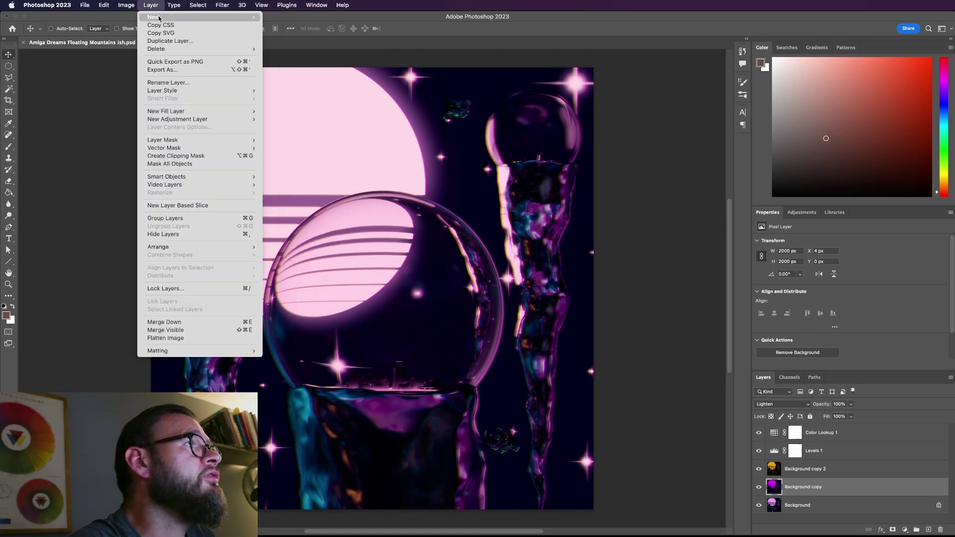
pyautogui.click(229, 18)
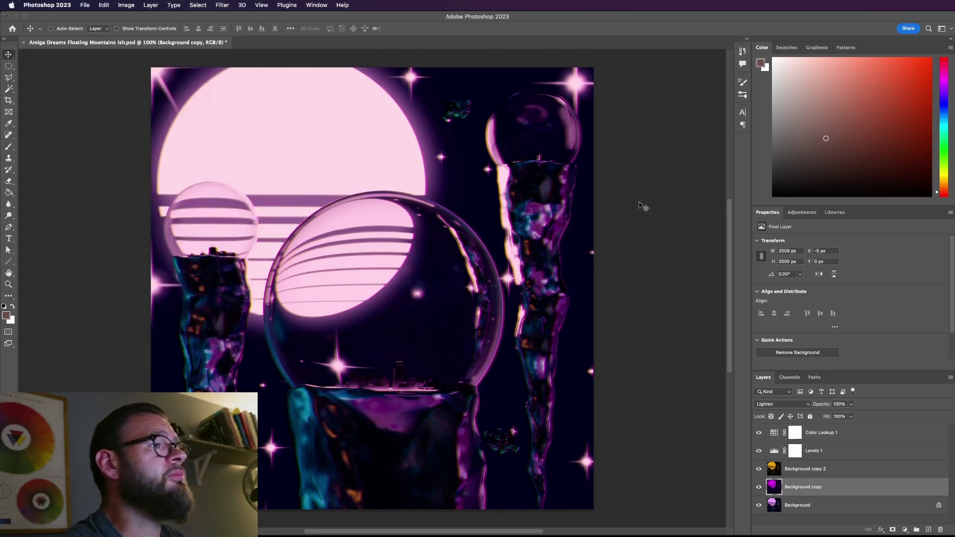
# - Fine-tune the offsets by shifting Background copy 2 to X -5 px and Background copy to X -9 px
pyautogui.click(872, 471)
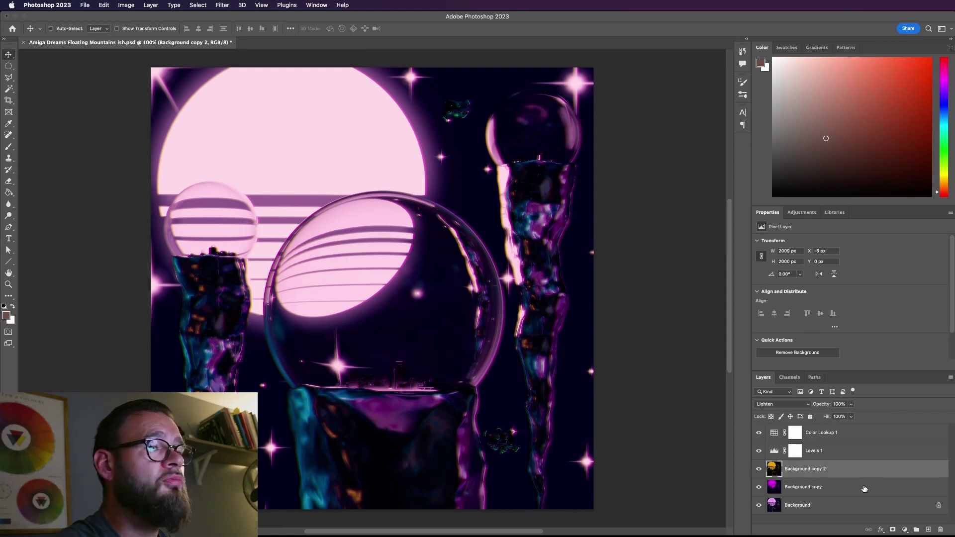
pyautogui.click(865, 489)
pyautogui.click(861, 473)
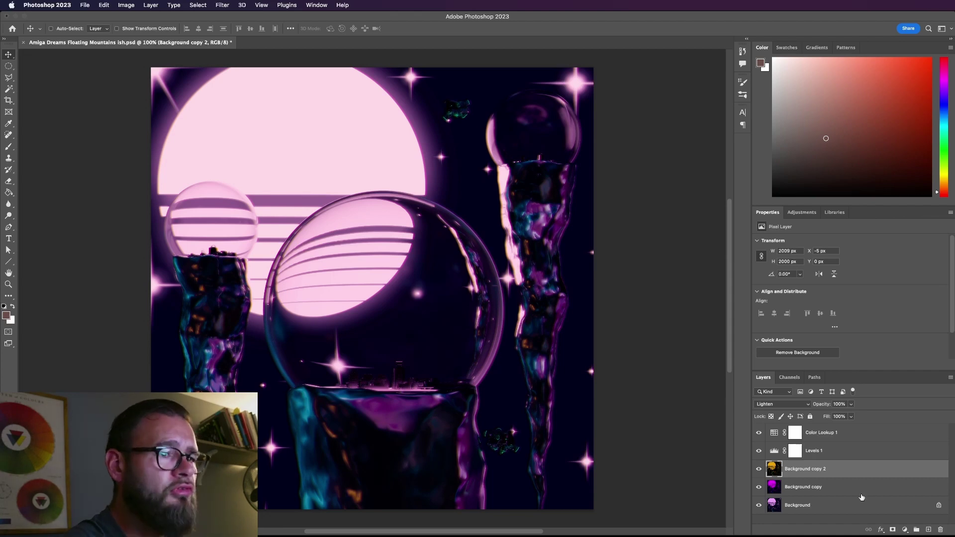
pyautogui.click(862, 491)
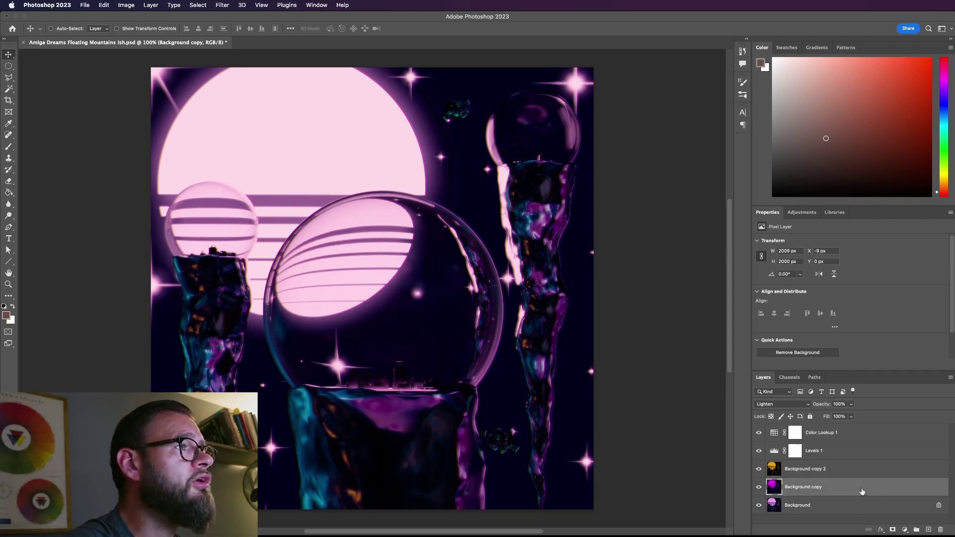
# - Try different horizontal offsets for Background copy 2 and settle the layer at X -3 px
pyautogui.click(856, 469)
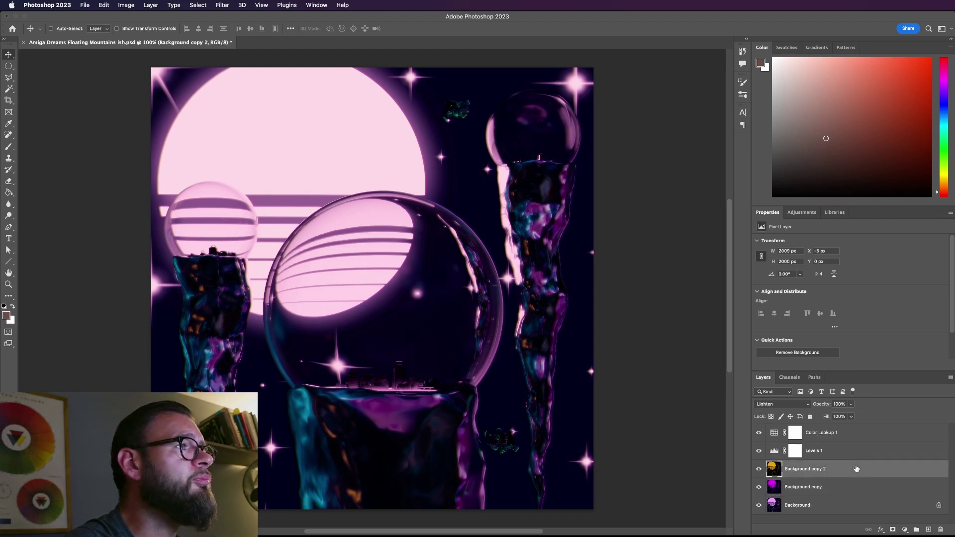
pyautogui.press('Right')
pyautogui.press('Right')
pyautogui.press('Right')
pyautogui.press('Right')
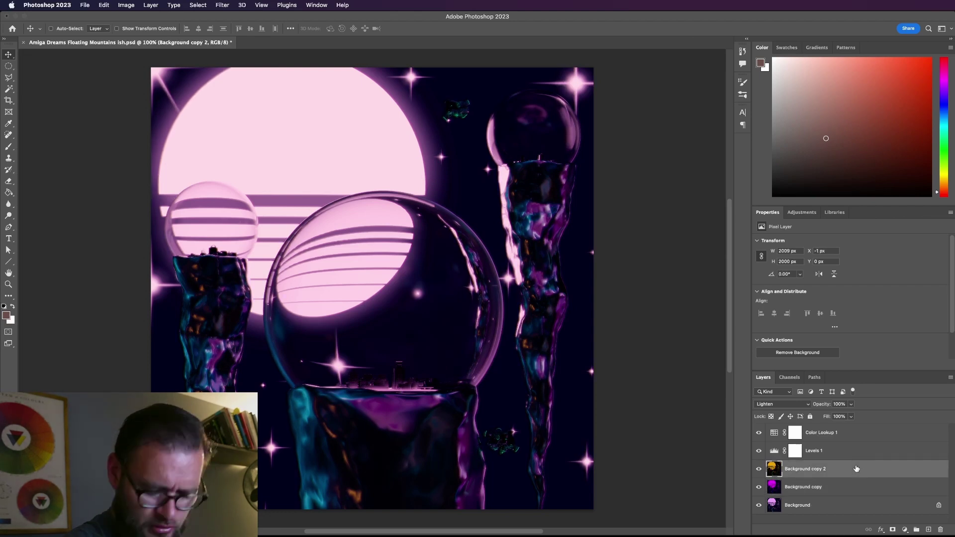
pyautogui.hotkey('shift', 'Right')
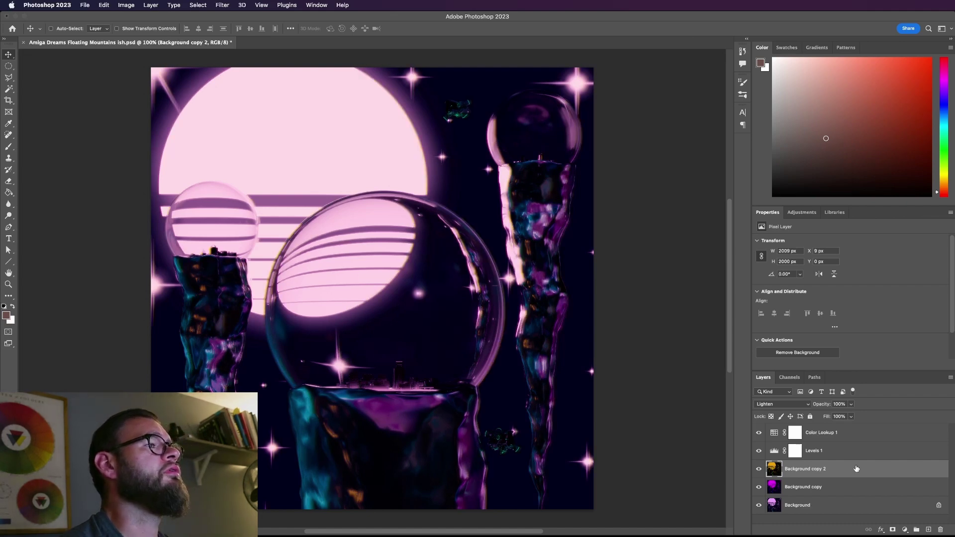
pyautogui.hotkey('shift', 'Left')
pyautogui.press('Left')
pyautogui.press('Left')
pyautogui.press('Left')
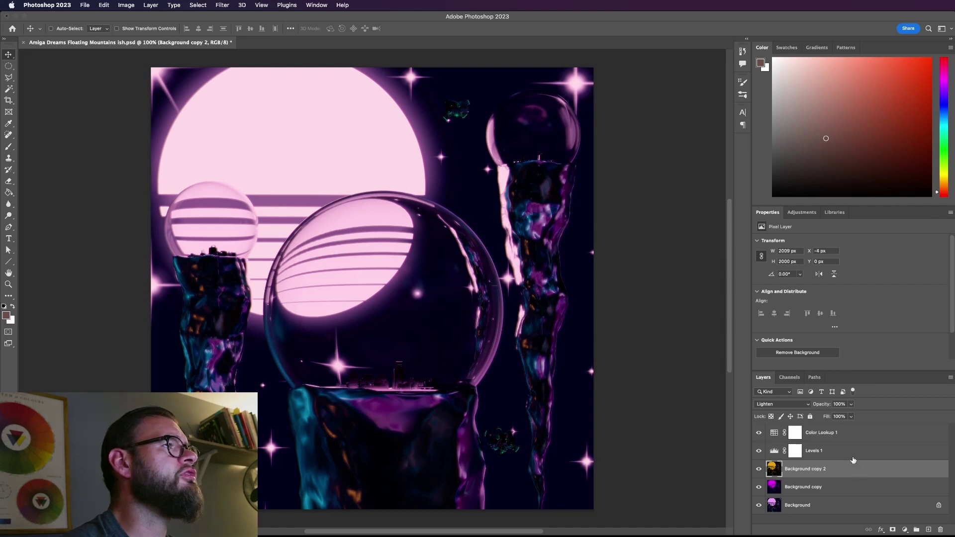
pyautogui.press('Right')
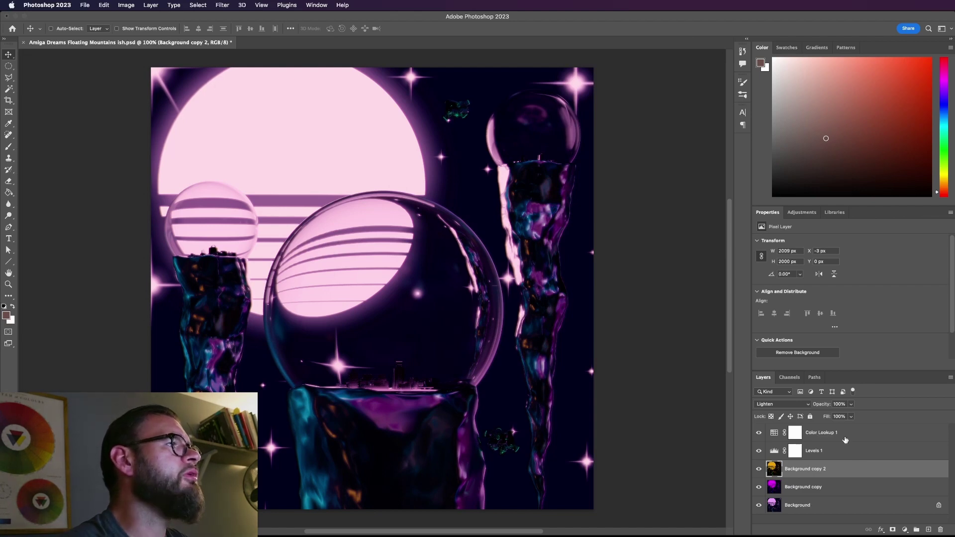
# - Hide Background copy 2 and apply the last Gaussian Blur once more to Background copy
pyautogui.click(841, 487)
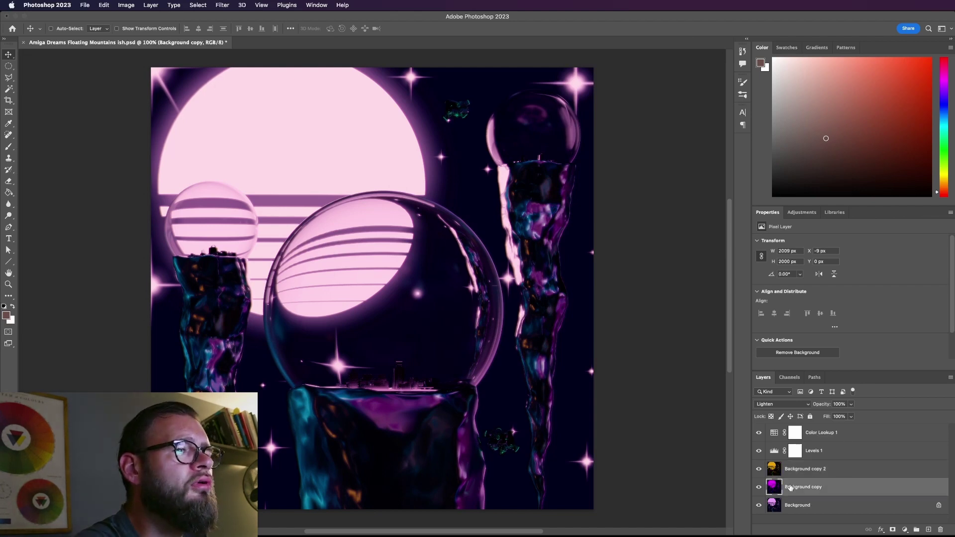
pyautogui.click(759, 469)
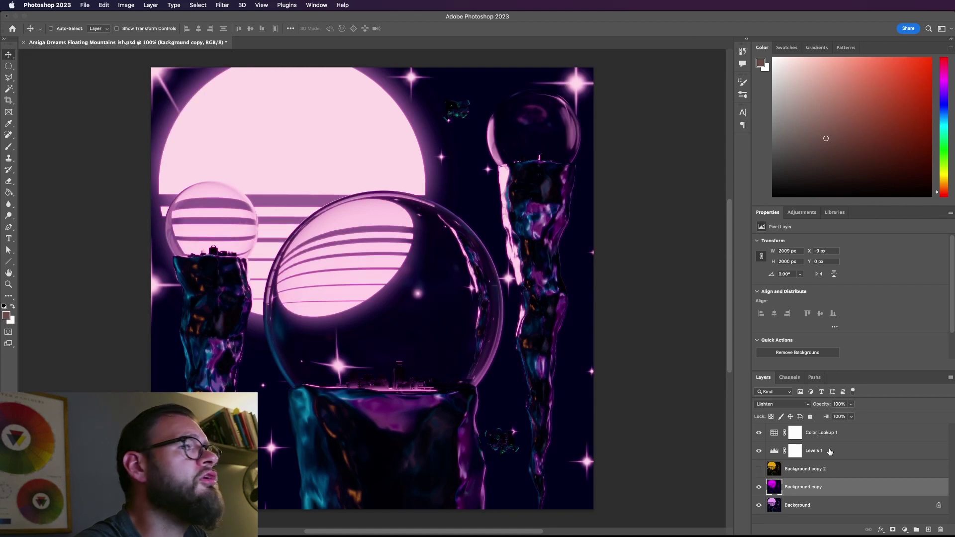
pyautogui.click(193, 4)
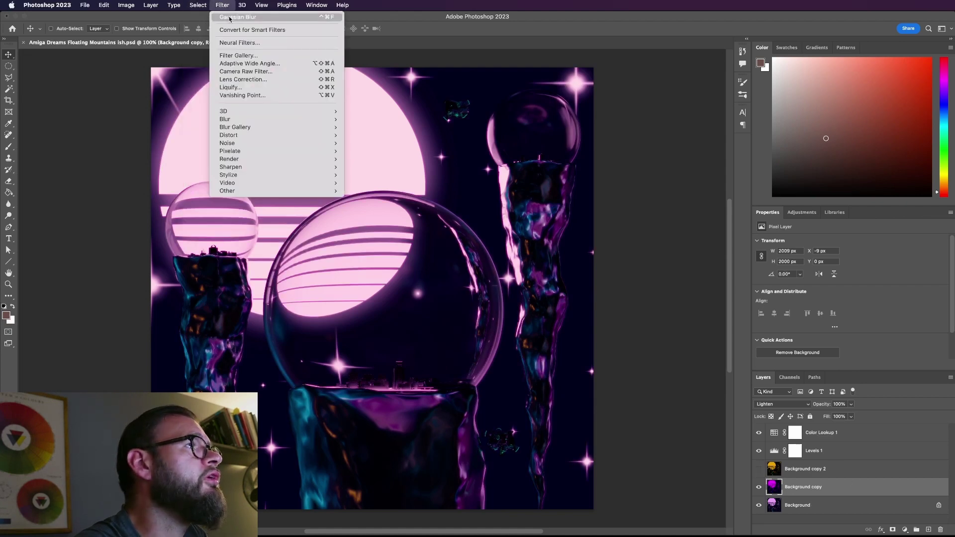
pyautogui.click(229, 16)
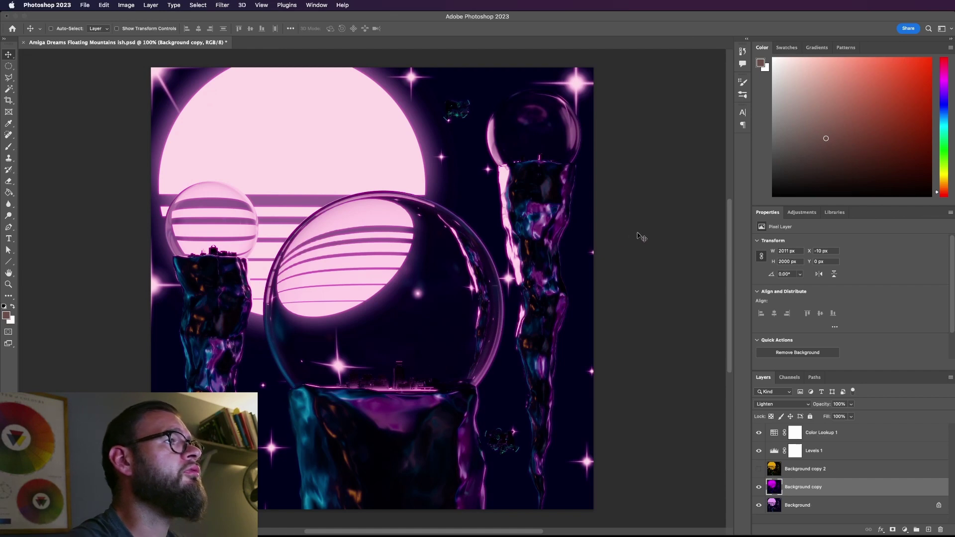
# - Compare the image with and without Background copy's second blur, keep the blur and save the document
pyautogui.press('super+z')
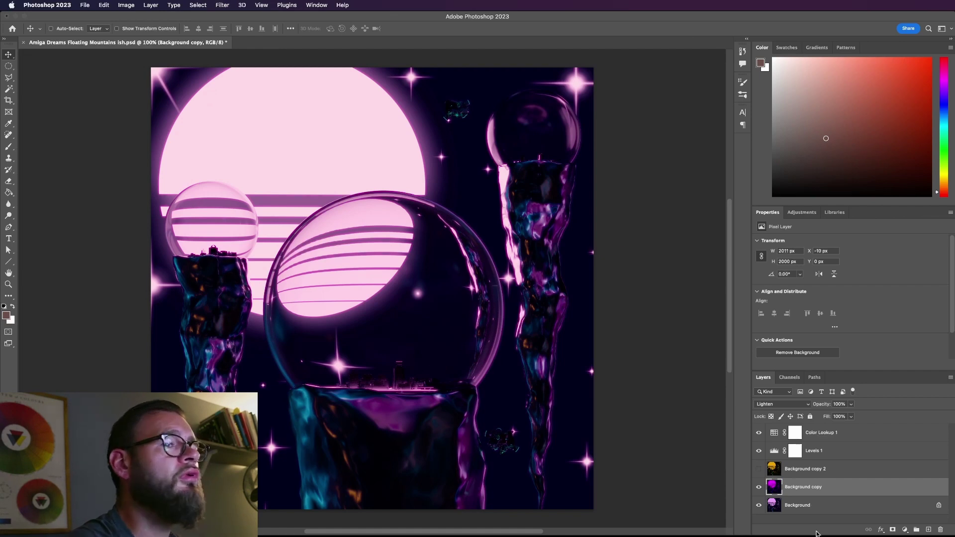
pyautogui.press('super+shift+z')
pyautogui.press('super+s')
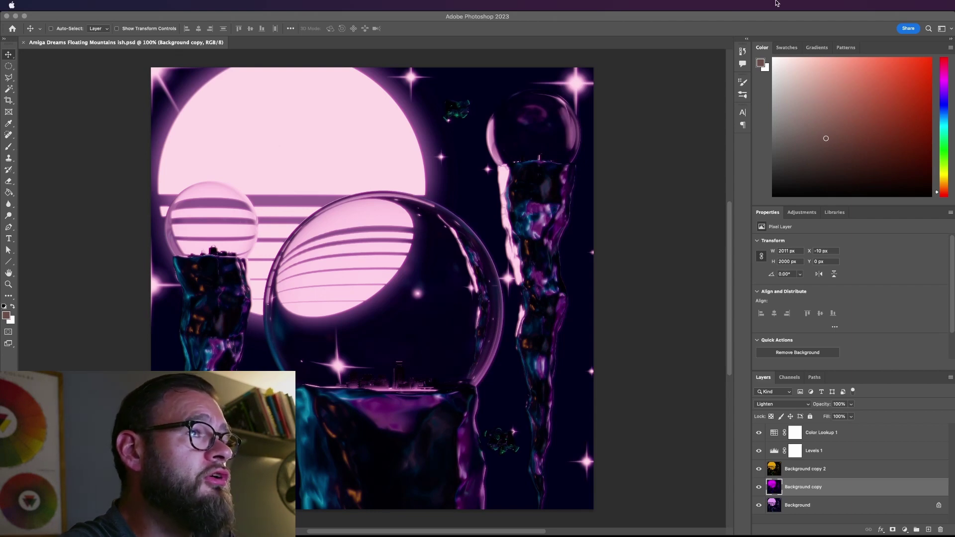
# - Open Save for Web for the artwork, enlarge the dialog and set the export format to GIF
pyautogui.moveTo(778, 3)
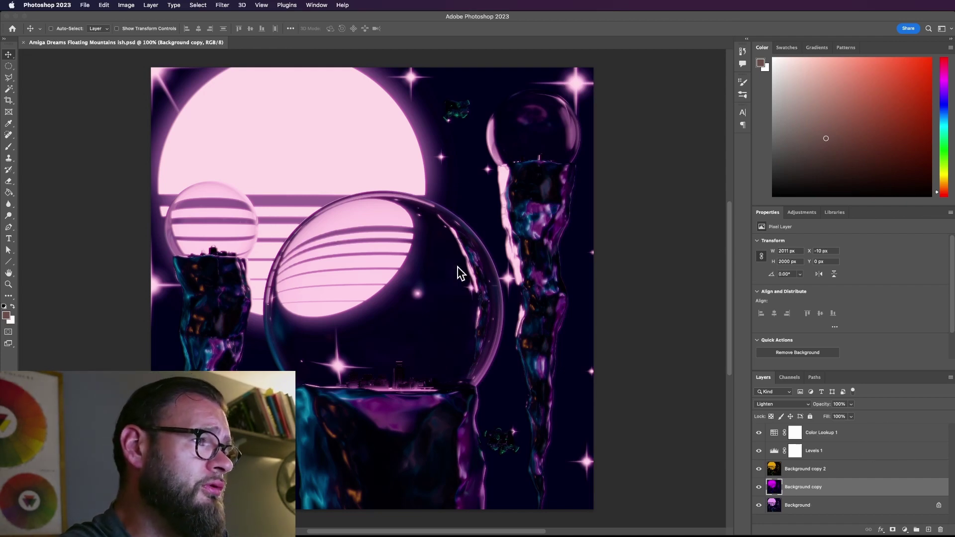
pyautogui.click(85, 5)
pyautogui.click(86, 5)
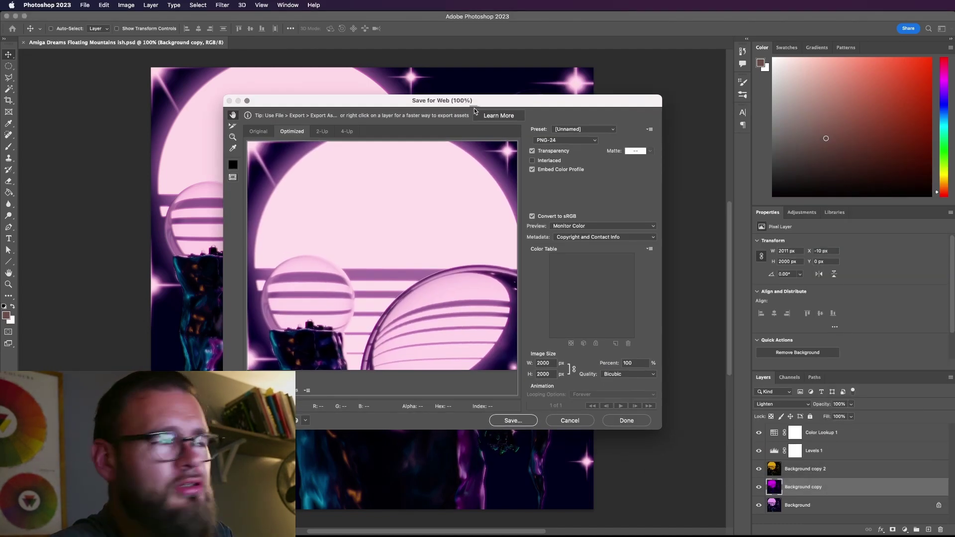
pyautogui.moveTo(662, 428); pyautogui.dragTo(738, 481)
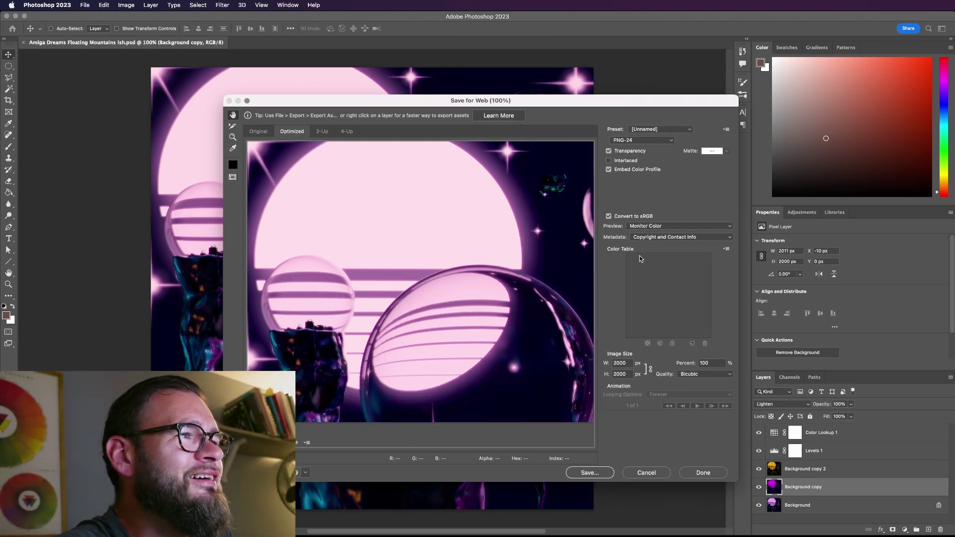
pyautogui.click(641, 142)
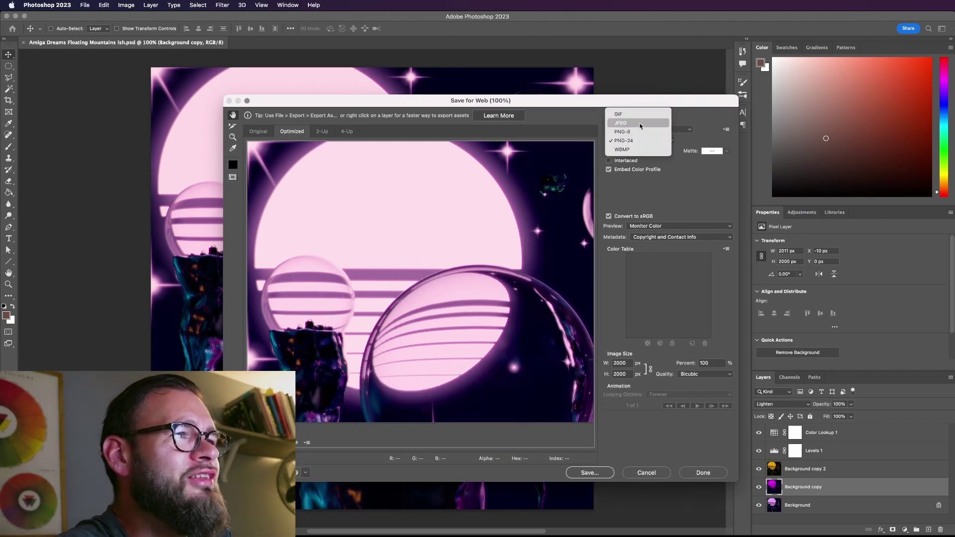
pyautogui.click(640, 115)
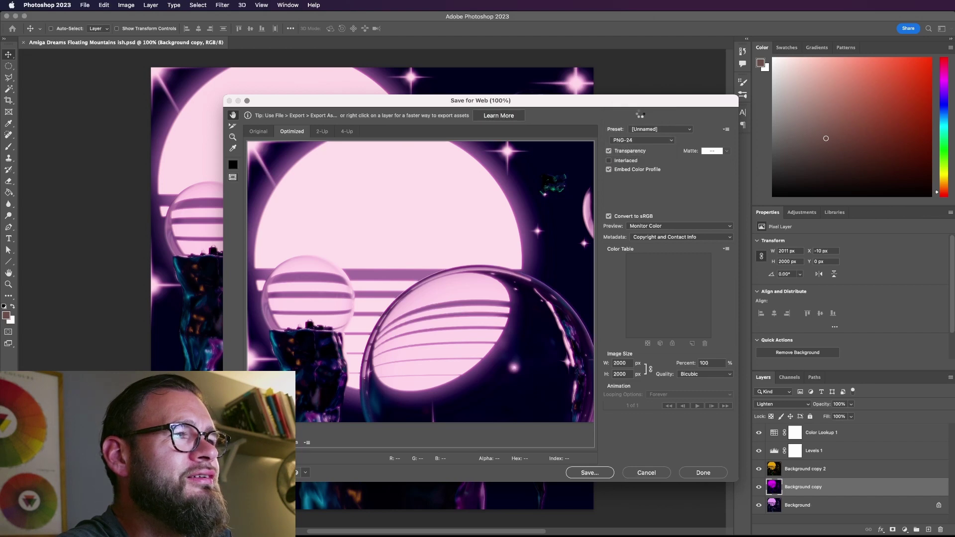
# - Limit the GIF to 32 colors using the Perceptual palette and Diffusion dithering at 50%
pyautogui.moveTo(646, 102); pyautogui.dragTo(607, 85)
pyautogui.click(689, 135)
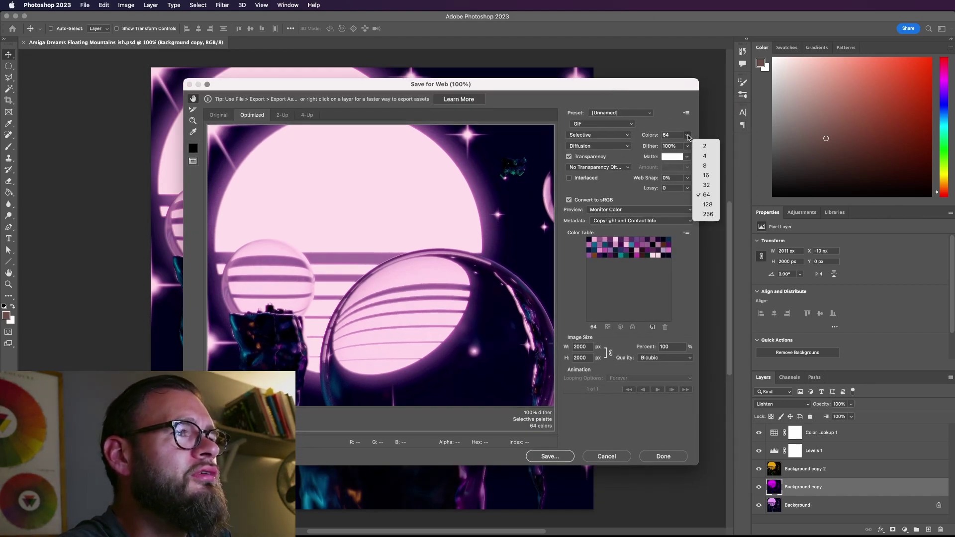
pyautogui.click(703, 187)
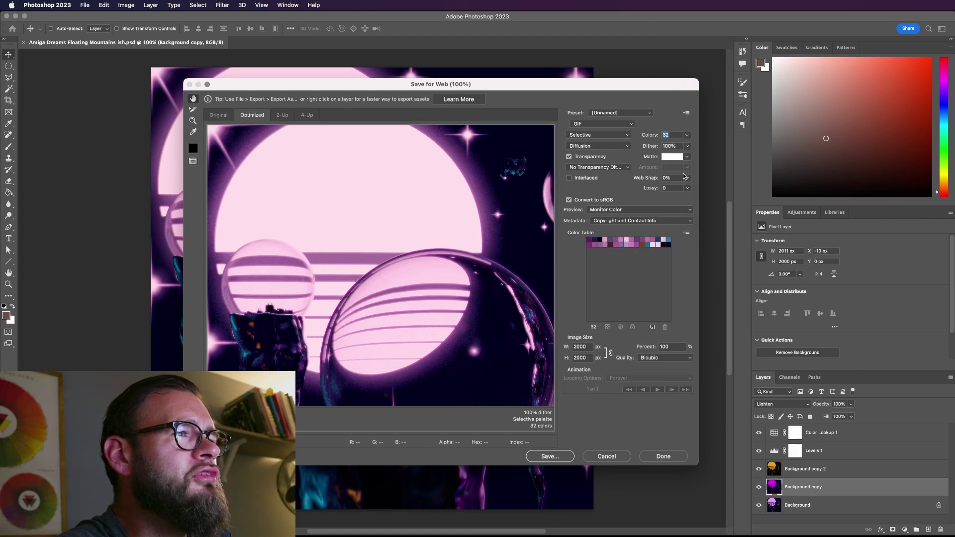
pyautogui.moveTo(471, 333); pyautogui.dragTo(400, 197)
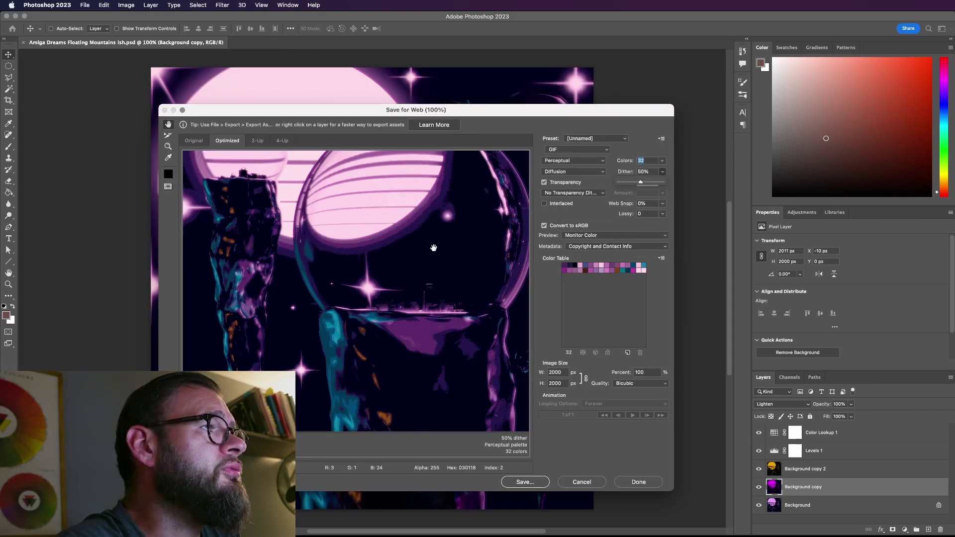
# - Examine how the 32-color preview renders the sun's glow, the glass spheres and the rock columns
pyautogui.moveTo(433, 243); pyautogui.dragTo(456, 338)
pyautogui.moveTo(469, 264); pyautogui.dragTo(476, 346)
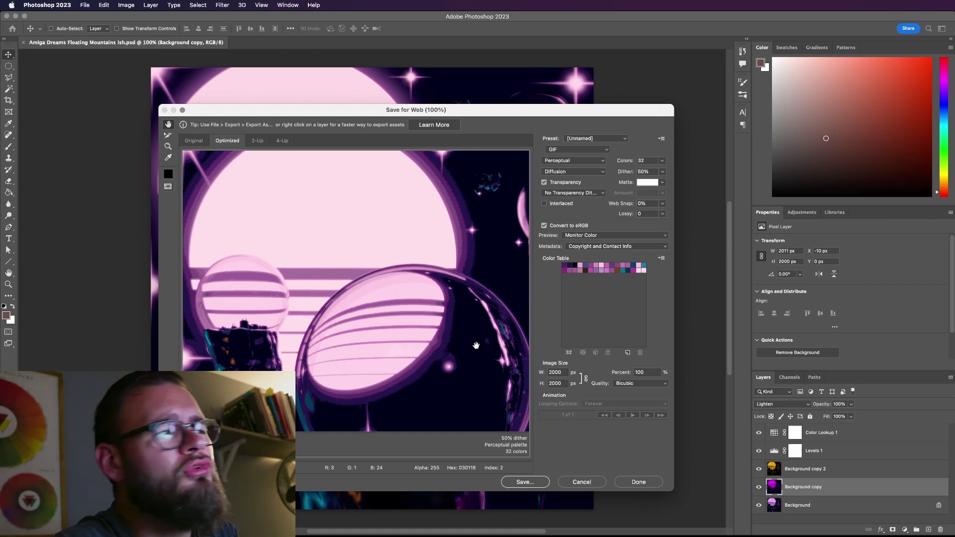
pyautogui.moveTo(476, 345); pyautogui.dragTo(386, 336)
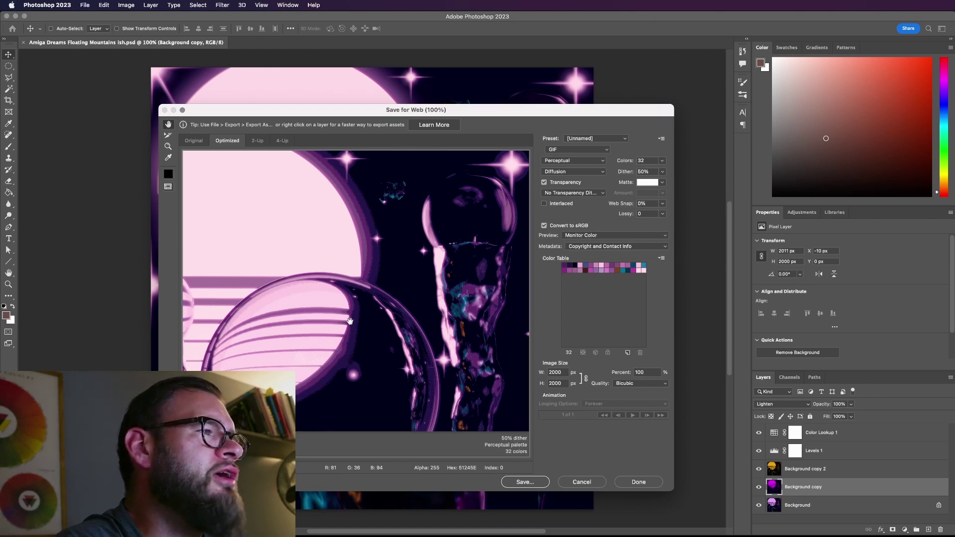
pyautogui.moveTo(340, 294); pyautogui.dragTo(407, 229)
pyautogui.moveTo(391, 287); pyautogui.dragTo(398, 212)
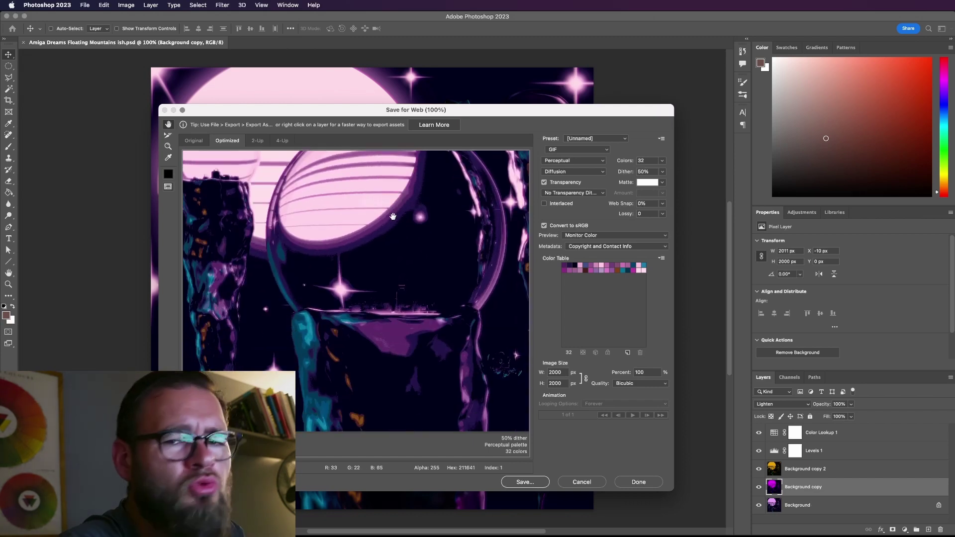
pyautogui.moveTo(424, 260); pyautogui.dragTo(451, 295)
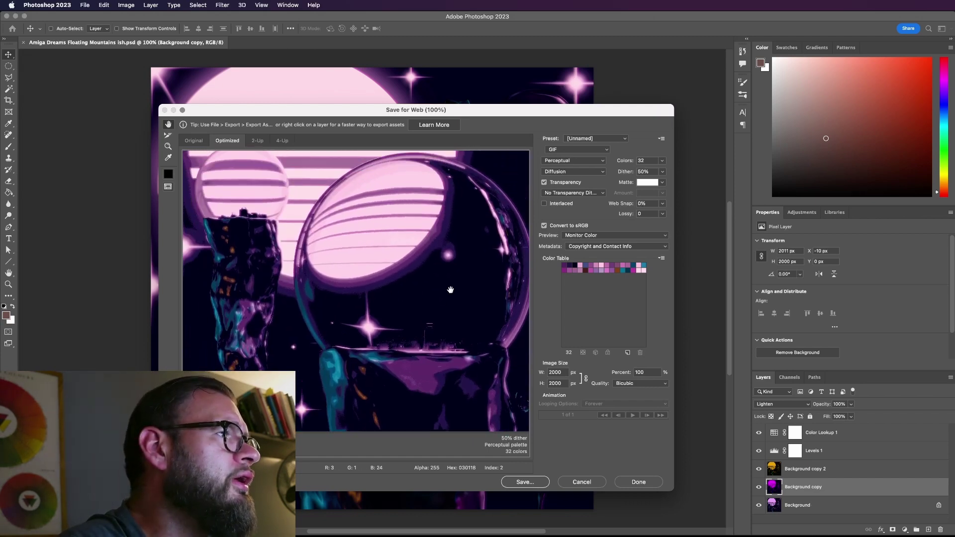
pyautogui.moveTo(427, 249); pyautogui.dragTo(430, 282)
# - Try reducing the GIF palette to 16 colors and inspect the spheres and rocks in the preview
pyautogui.click(662, 172)
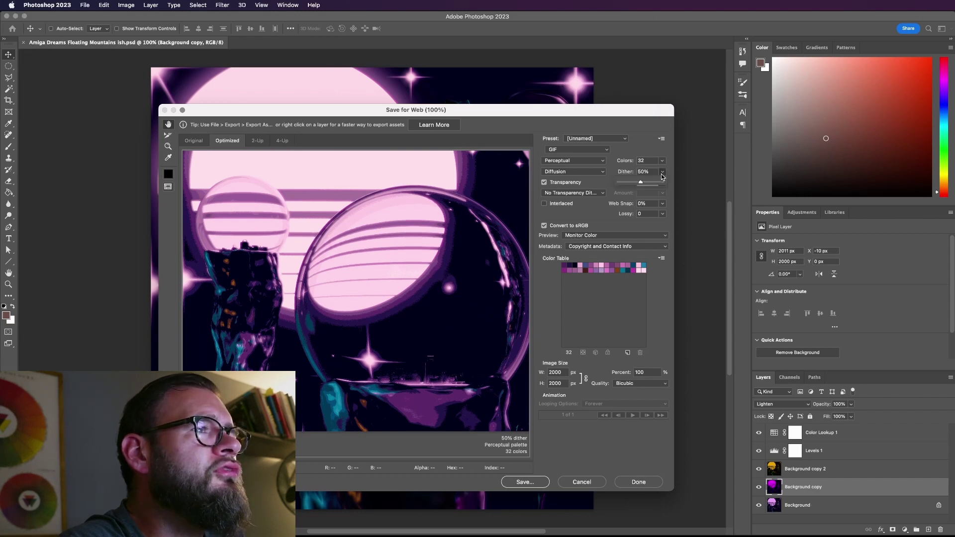
pyautogui.click(662, 161)
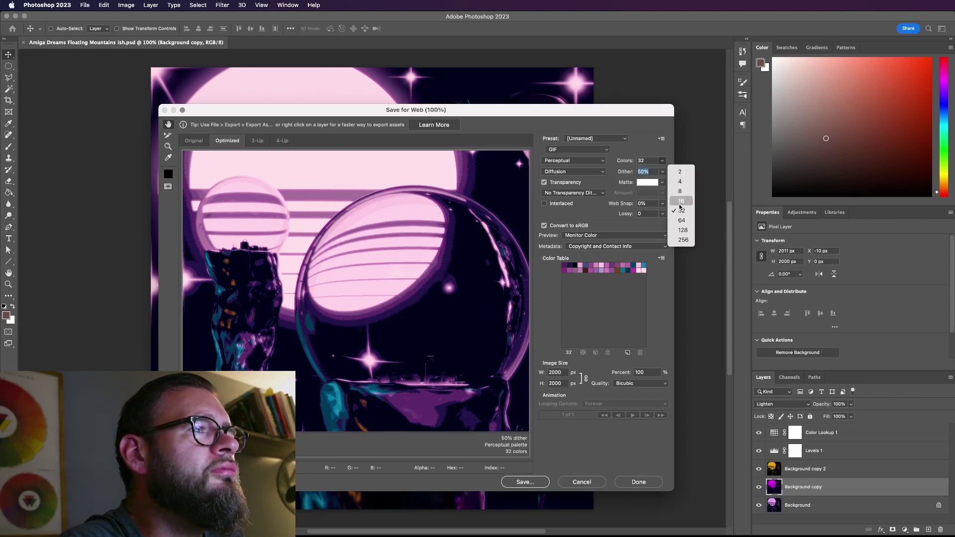
pyautogui.moveTo(463, 304); pyautogui.dragTo(456, 246)
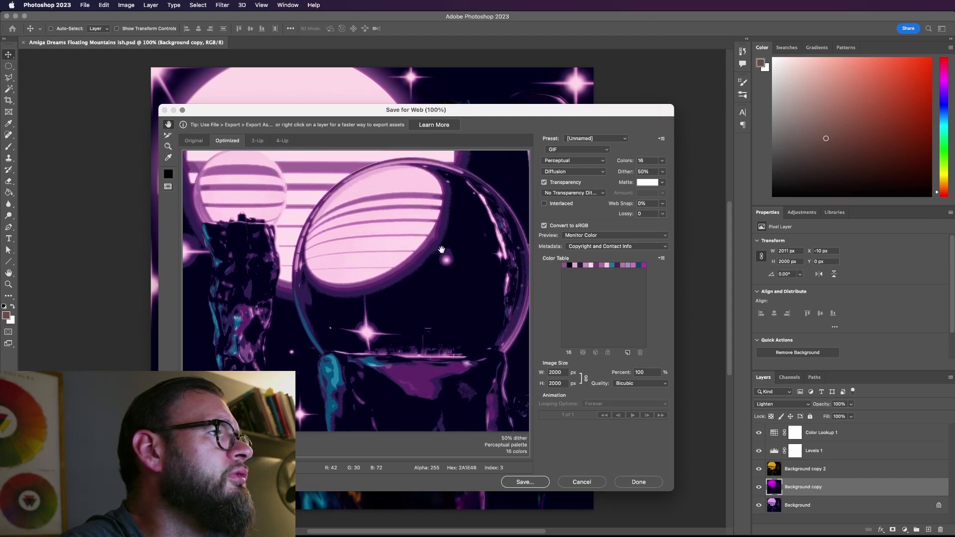
pyautogui.moveTo(442, 218); pyautogui.dragTo(352, 272)
pyautogui.scroll(-5, 351, 281)
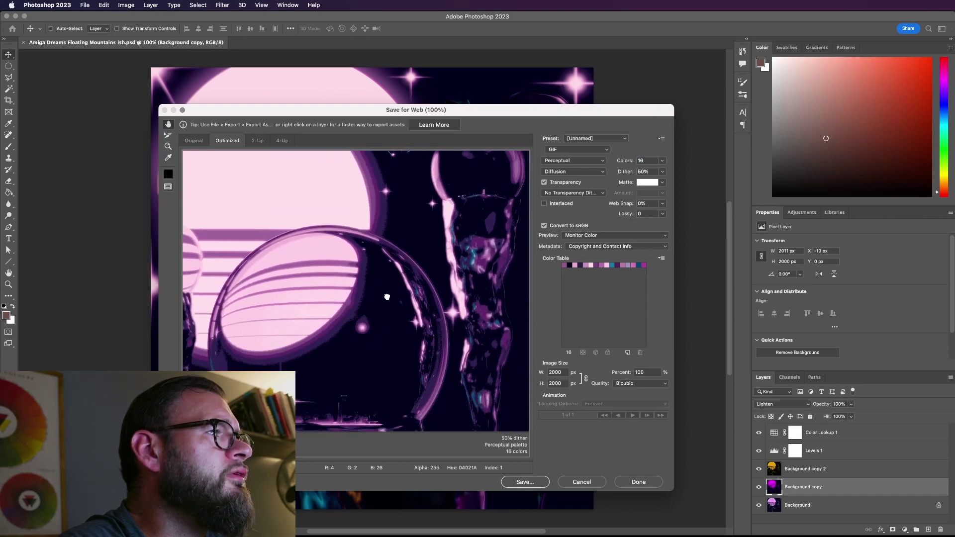
pyautogui.scroll(-4, 349, 289)
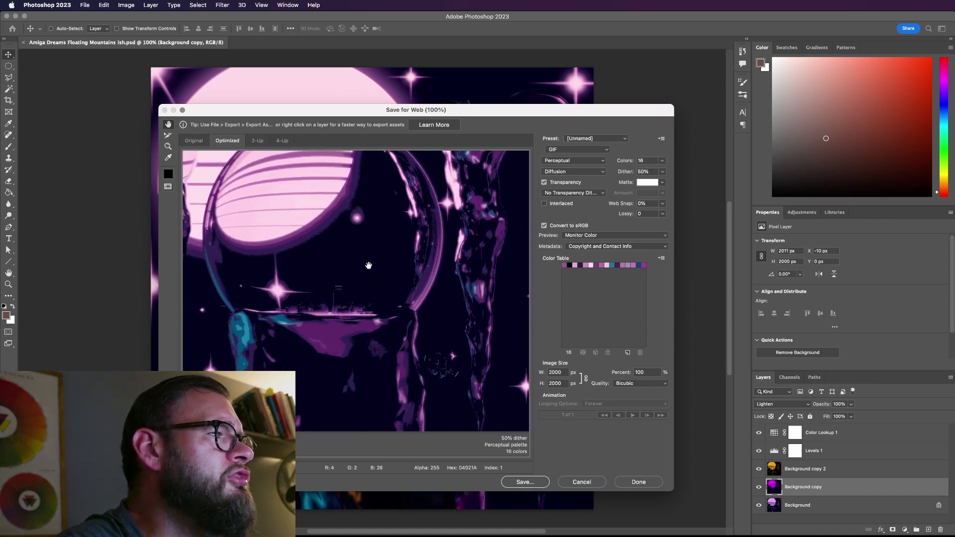
pyautogui.scroll(-1, 373, 312)
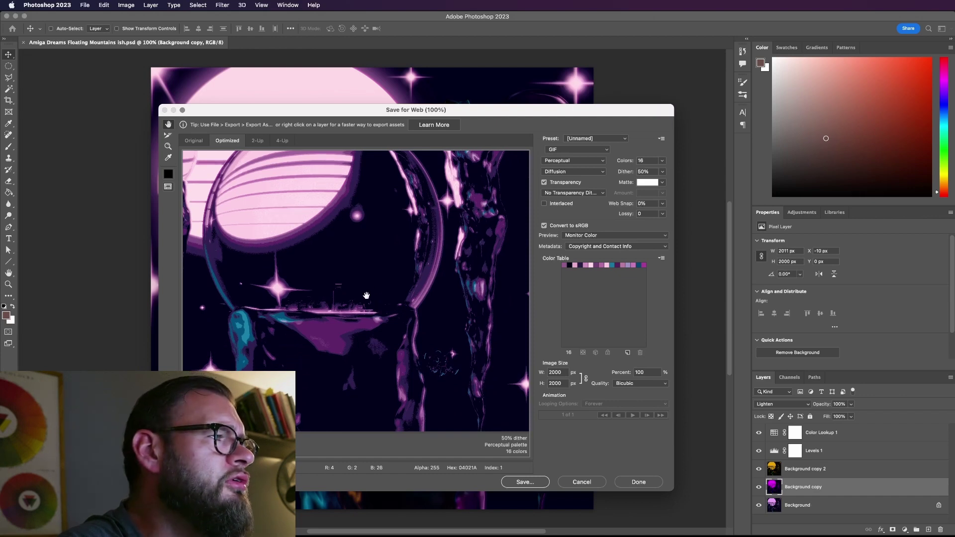
pyautogui.hscroll(-2, 377, 298)
pyautogui.moveTo(461, 291); pyautogui.dragTo(466, 291)
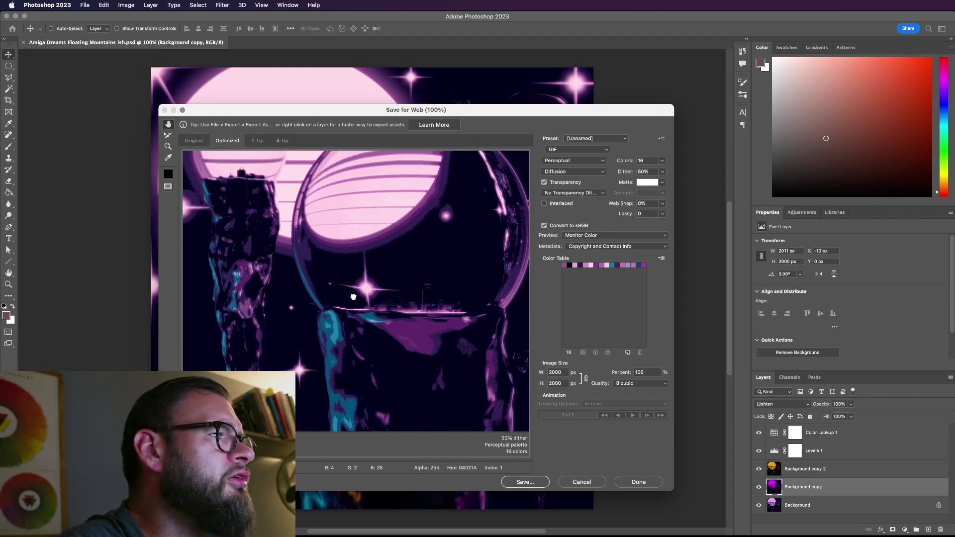
pyautogui.click(663, 172)
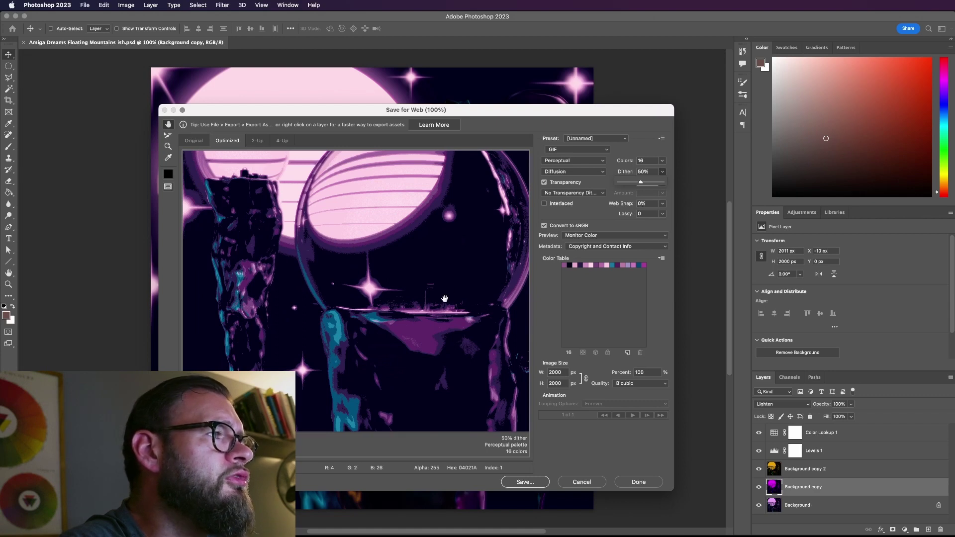
pyautogui.click(460, 258)
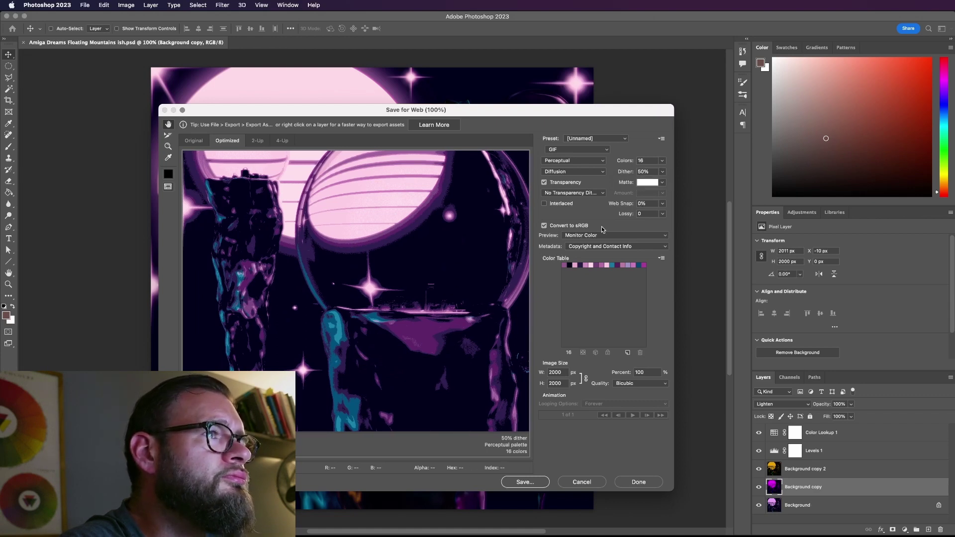
# - Try reducing the GIF palette to 8 colors and inspect the whole image in the preview
pyautogui.click(662, 161)
pyautogui.press('Return')
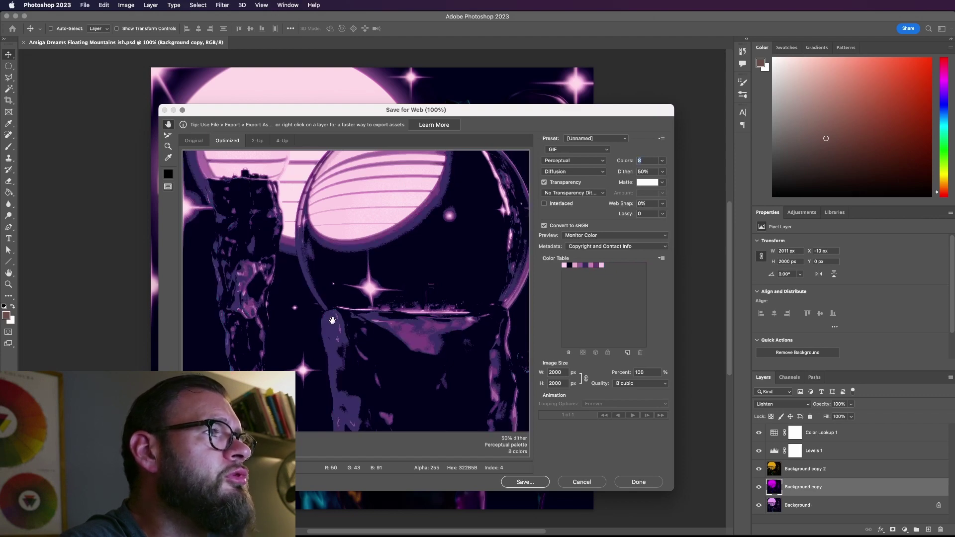
pyautogui.scroll(5, 392, 336)
pyautogui.scroll(3, 392, 336)
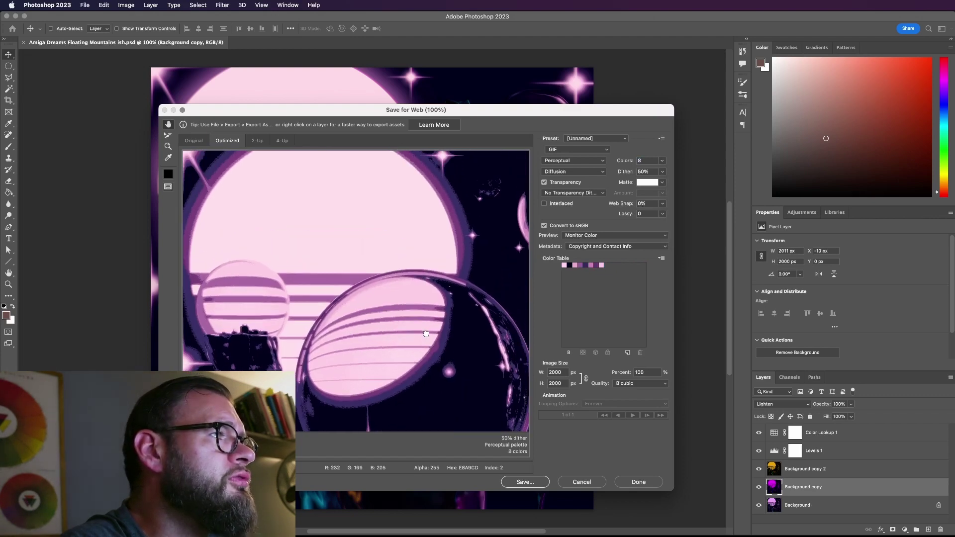
pyautogui.hscroll(3, 282, 269)
pyautogui.scroll(-3, 282, 270)
pyautogui.scroll(3, 338, 329)
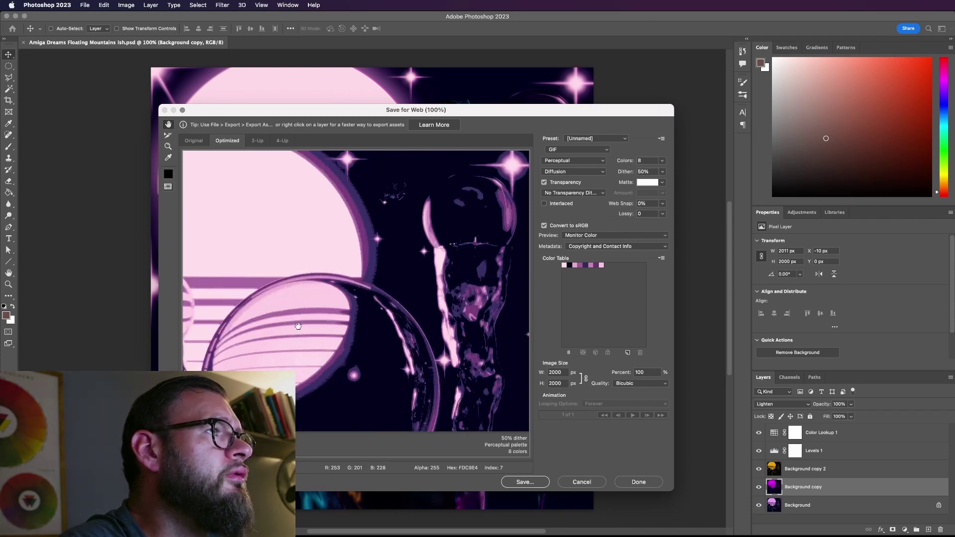
pyautogui.moveTo(299, 325); pyautogui.dragTo(434, 258)
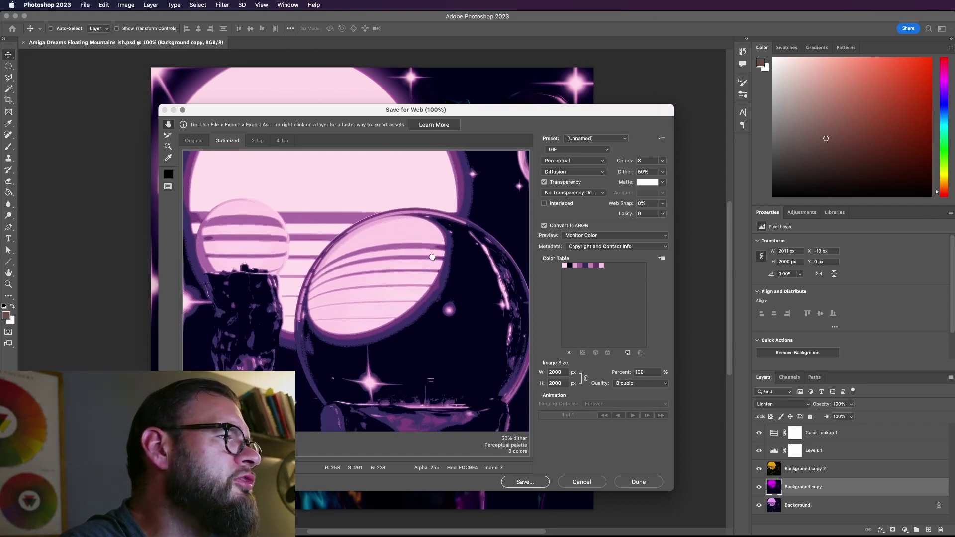
pyautogui.moveTo(425, 348); pyautogui.dragTo(420, 262)
pyautogui.moveTo(435, 299); pyautogui.dragTo(440, 281)
pyautogui.moveTo(436, 357); pyautogui.dragTo(314, 311)
pyautogui.moveTo(446, 307); pyautogui.dragTo(396, 308)
pyautogui.moveTo(378, 263); pyautogui.dragTo(414, 327)
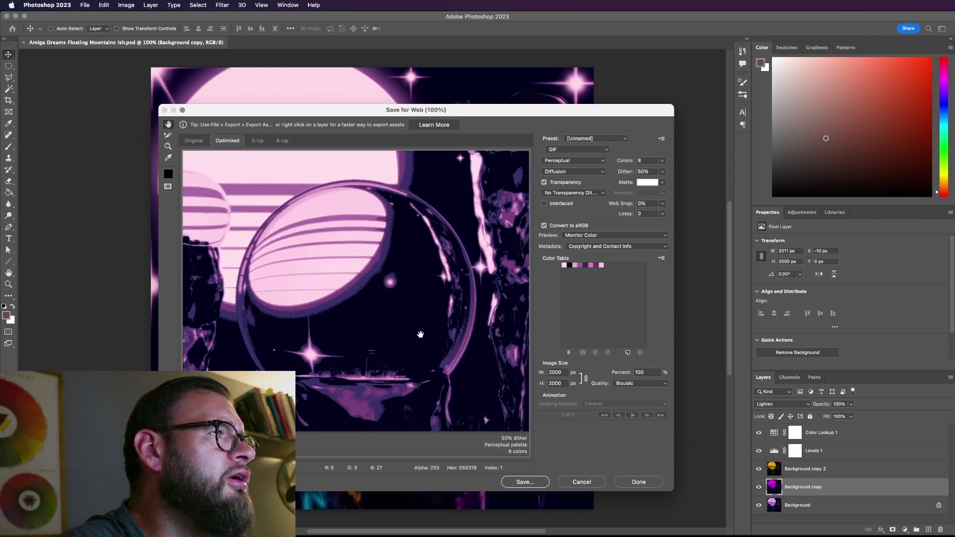
# - Return the GIF palette to 32 colors and check the rocks, spheres and sun in the preview
pyautogui.click(662, 160)
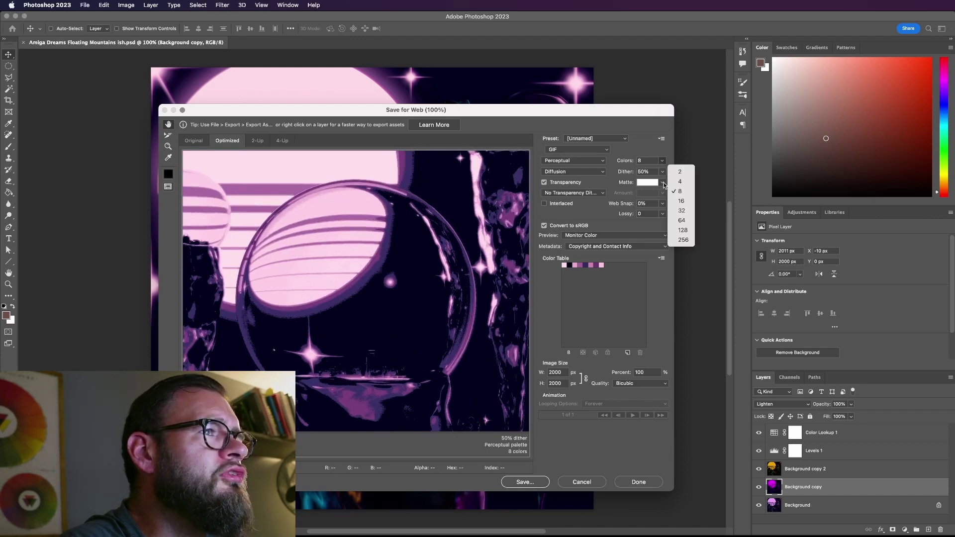
pyautogui.click(677, 214)
pyautogui.moveTo(340, 212); pyautogui.dragTo(310, 201)
pyautogui.moveTo(290, 297); pyautogui.dragTo(410, 269)
pyautogui.moveTo(280, 269); pyautogui.dragTo(281, 228)
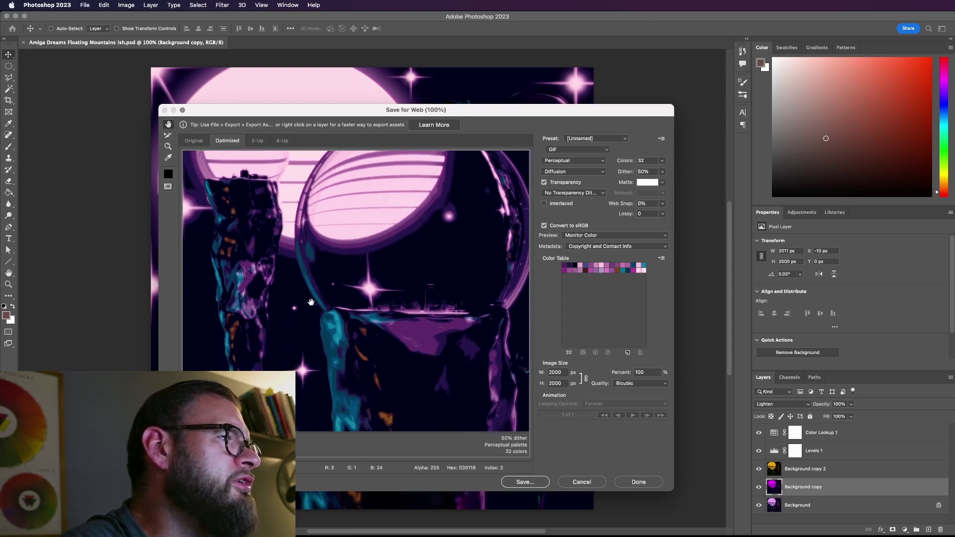
pyautogui.moveTo(418, 274); pyautogui.dragTo(395, 366)
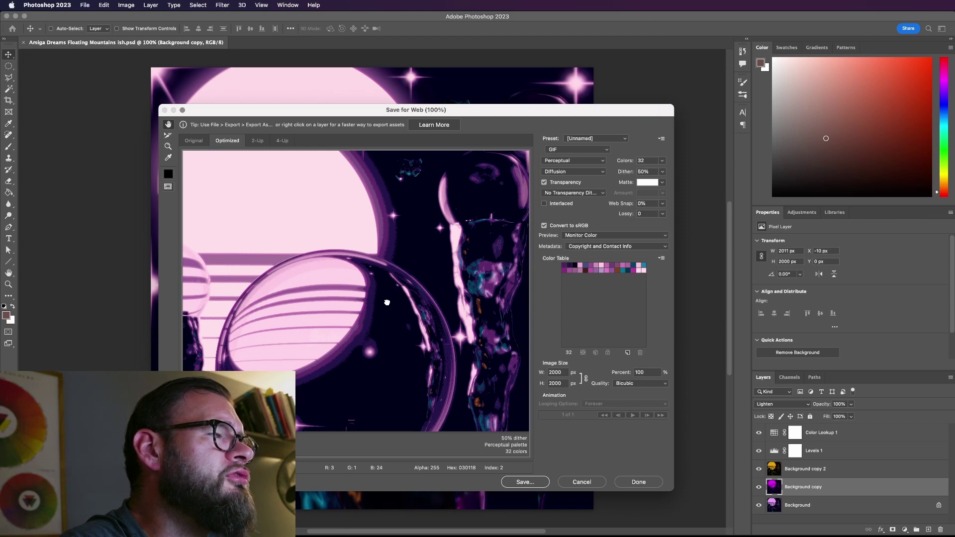
pyautogui.moveTo(387, 302); pyautogui.dragTo(460, 323)
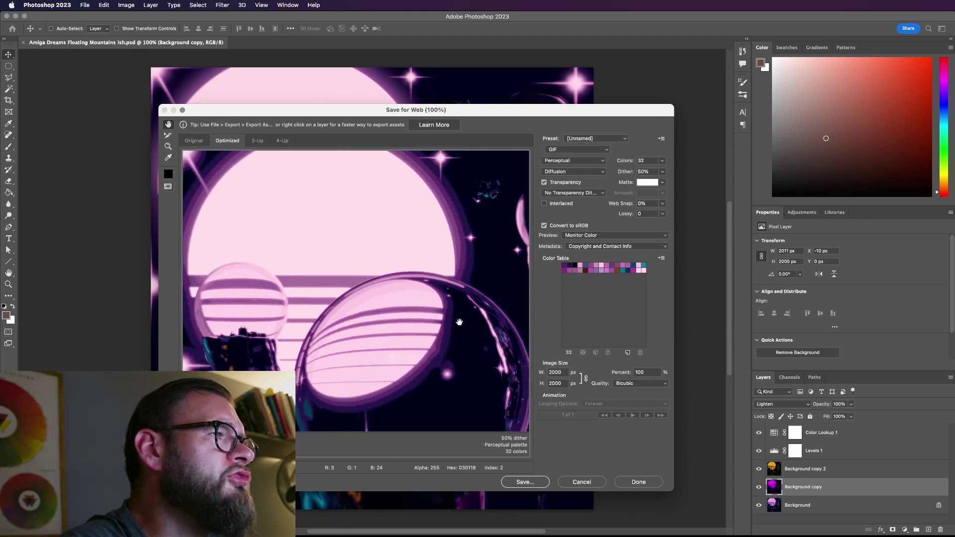
# - Try 16 colors once more to compare the preview against the 32-color version
pyautogui.click(662, 160)
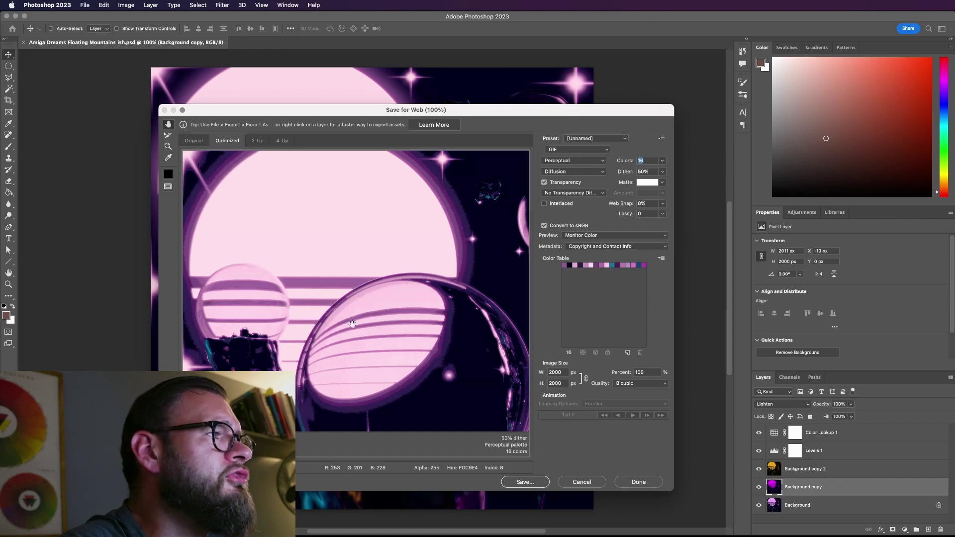
pyautogui.moveTo(358, 310); pyautogui.dragTo(349, 152)
pyautogui.moveTo(422, 174); pyautogui.dragTo(337, 173)
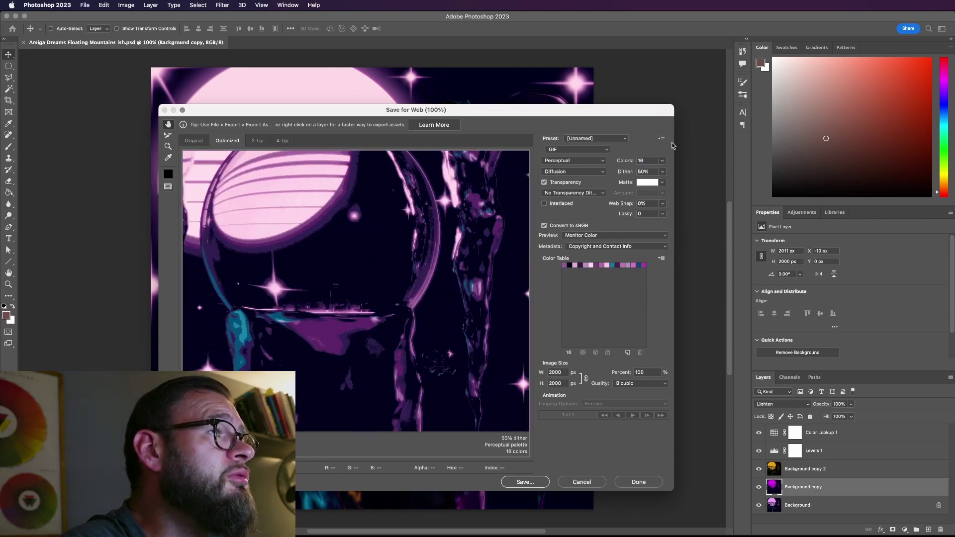
# - Set the GIF palette back to 32 colors and turn off transparency
pyautogui.click(662, 161)
pyautogui.click(680, 211)
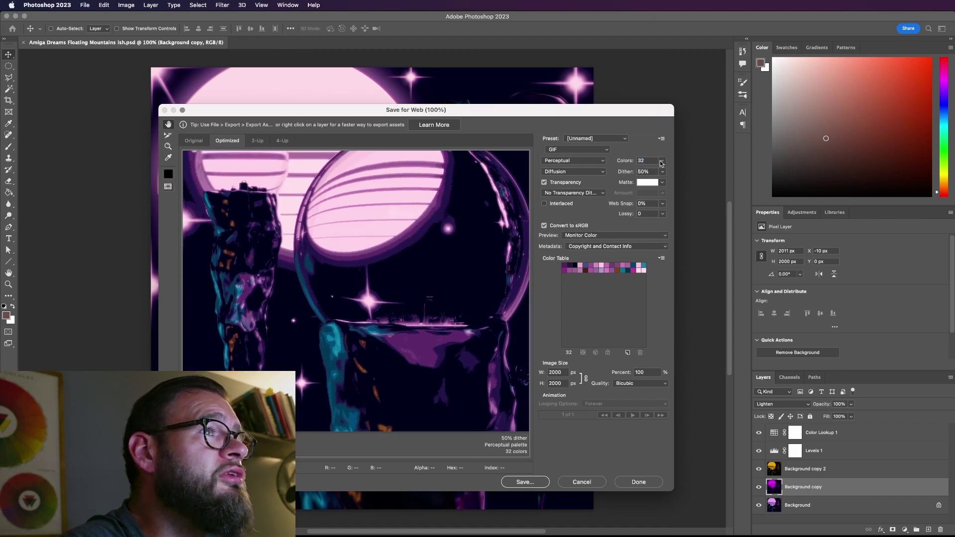
pyautogui.click(544, 183)
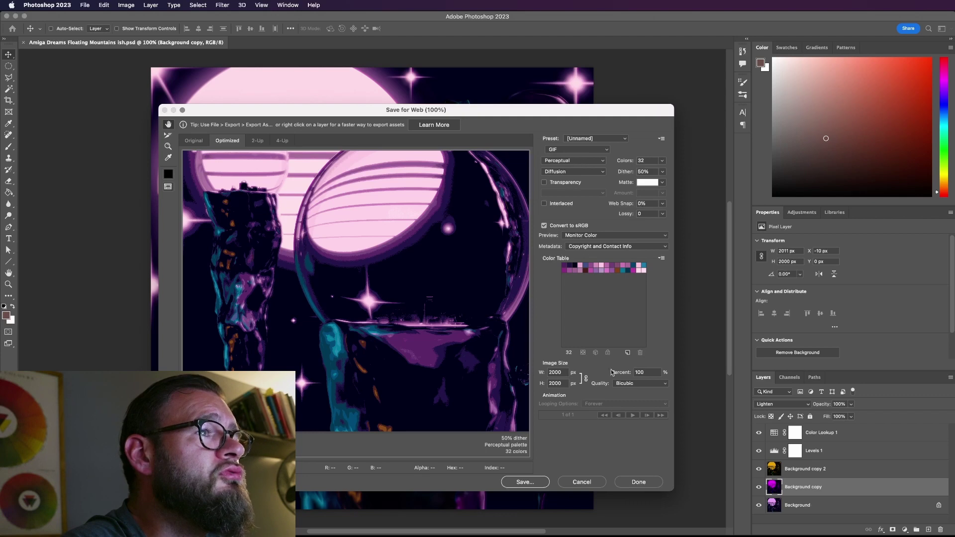
# - Save the optimized GIF as "Top Layer.gif" in the tex folder
pyautogui.click(525, 482)
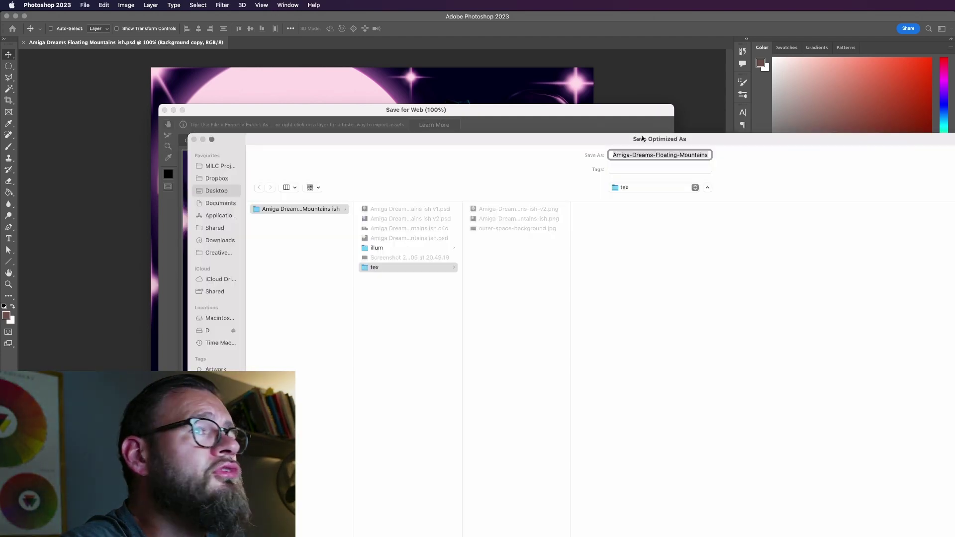
pyautogui.moveTo(691, 139); pyautogui.dragTo(451, 3)
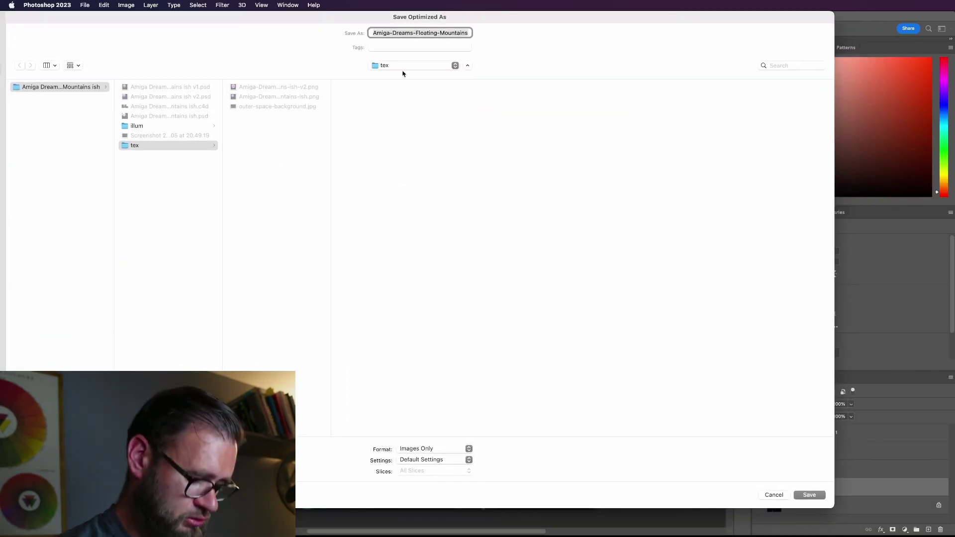
pyautogui.write('Top Ley.gif')
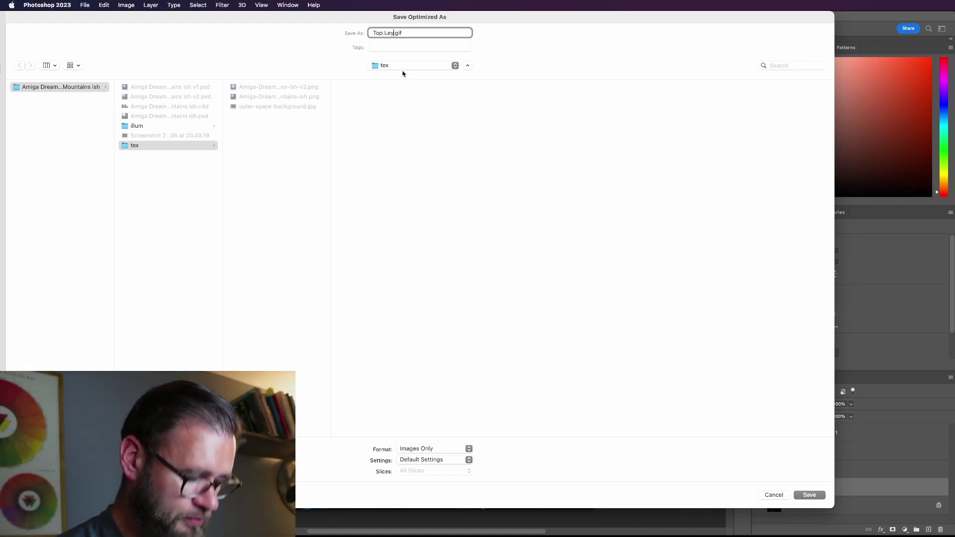
pyautogui.write('er')
pyautogui.write('A')
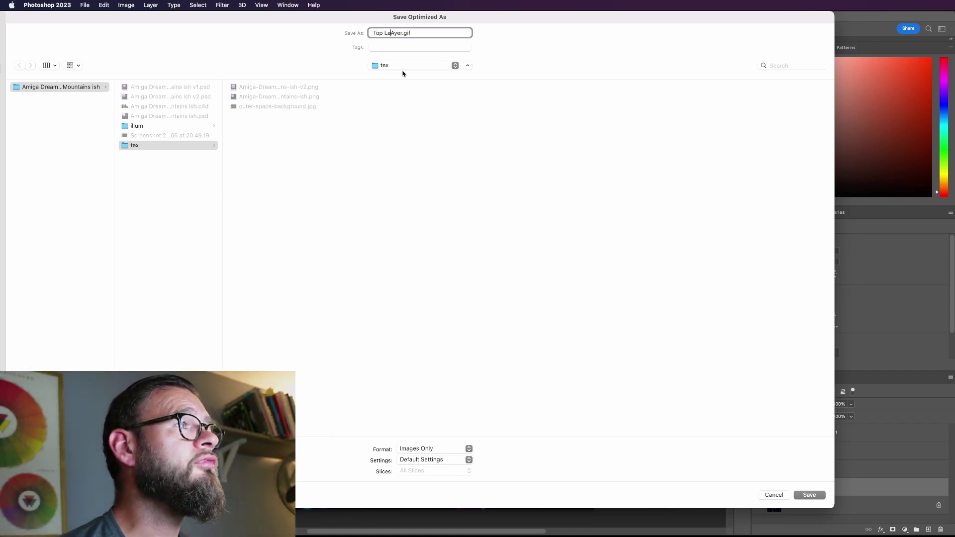
pyautogui.press('BackSpace')
pyautogui.press('BackSpace')
pyautogui.write('a')
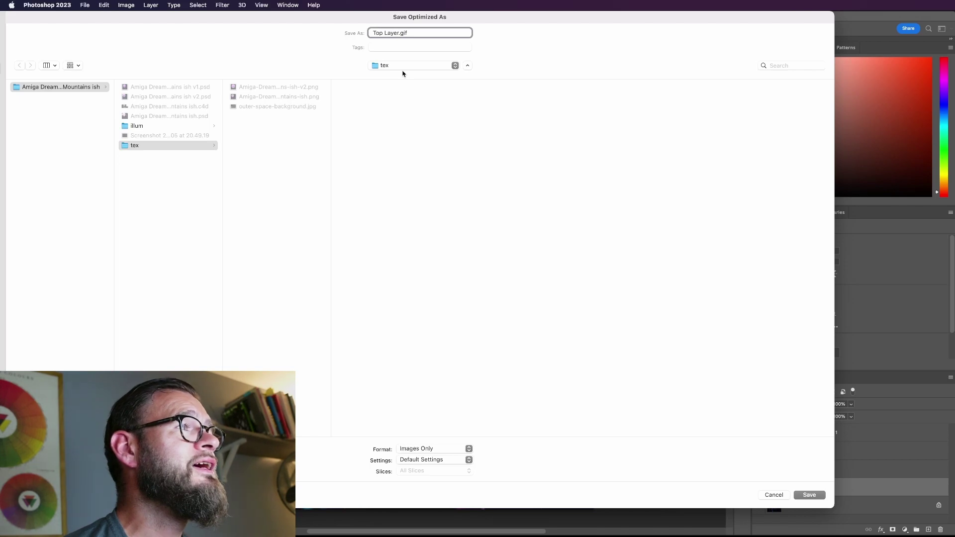
pyautogui.press('Return')
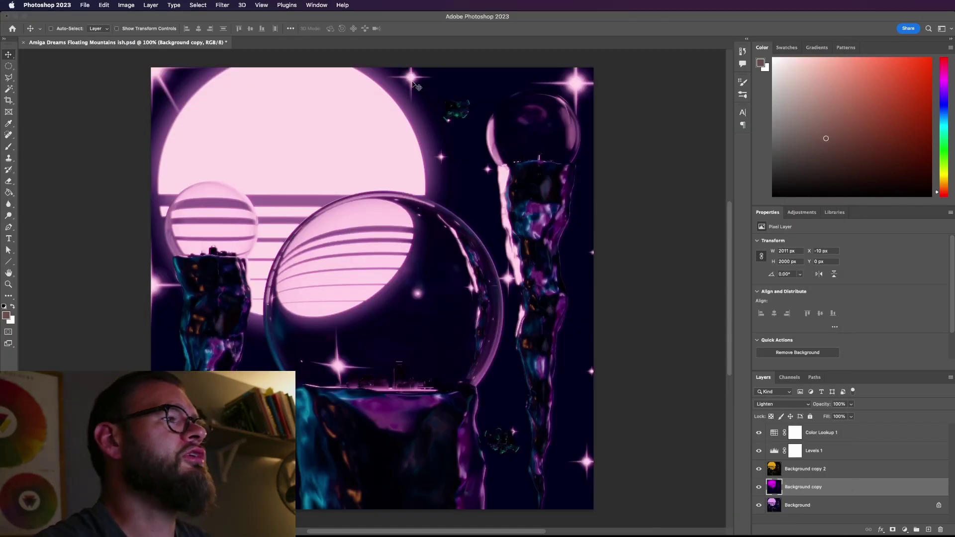
# - Place Top-Layer.gif into the artwork at full canvas size and move its layer above Color Lookup 1
pyautogui.press('super')
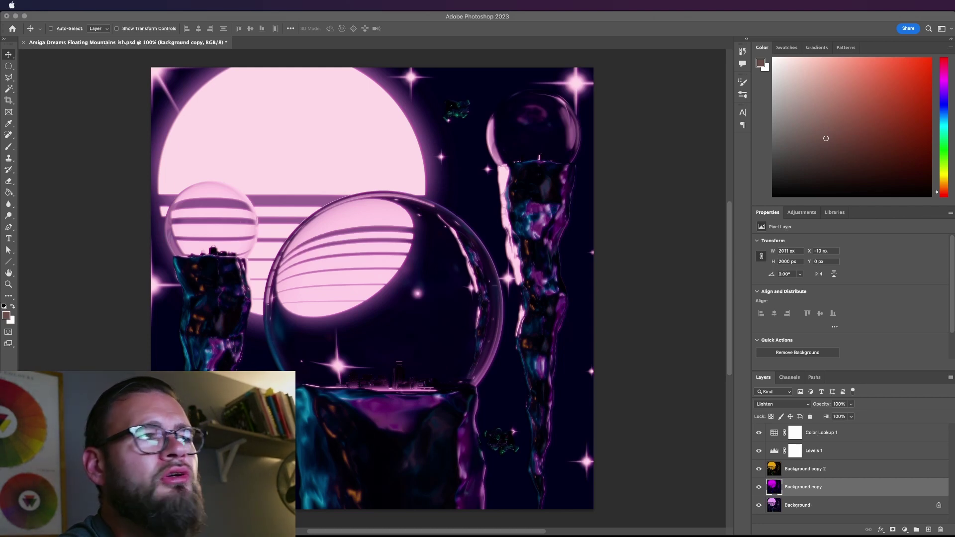
pyautogui.moveTo(558, 235); pyautogui.dragTo(624, 227)
pyautogui.press('Return')
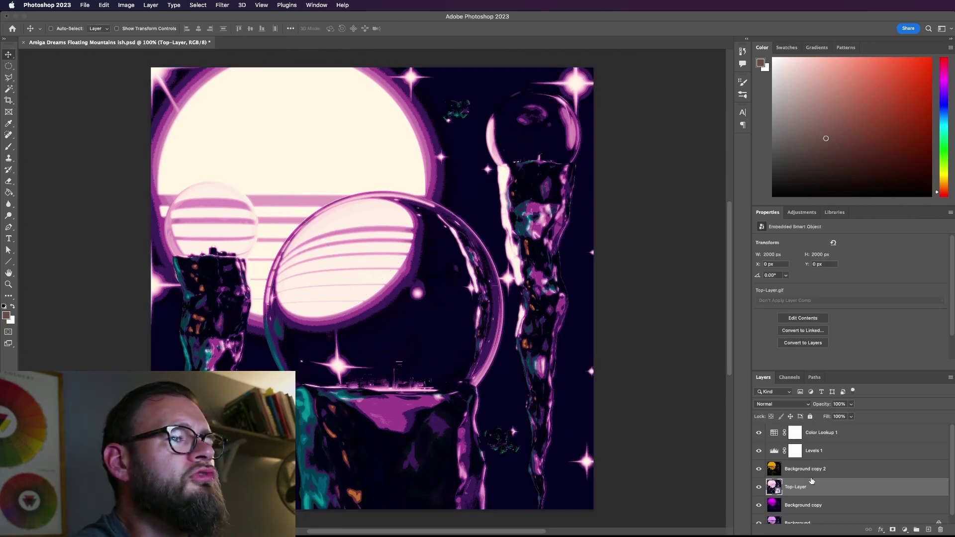
pyautogui.moveTo(816, 490); pyautogui.dragTo(816, 431)
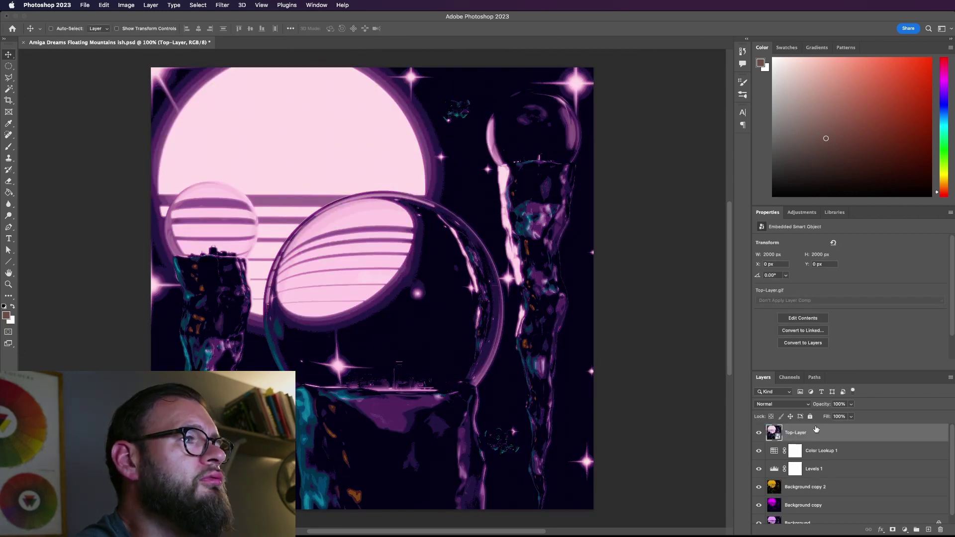
pyautogui.click(759, 433)
pyautogui.click(759, 433)
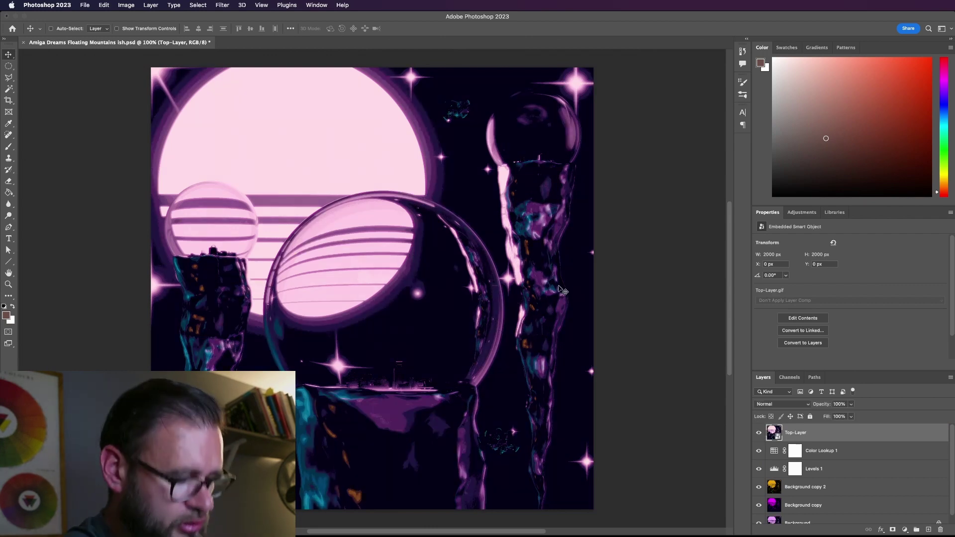
# - Try the Top-Layer GIF beneath the Color Lookup 1 and Levels 1 adjustments, comparing it with the top-of-stack placement and undoing each move
pyautogui.scroll(1, 562, 291)
pyautogui.moveTo(816, 437); pyautogui.dragTo(817, 479)
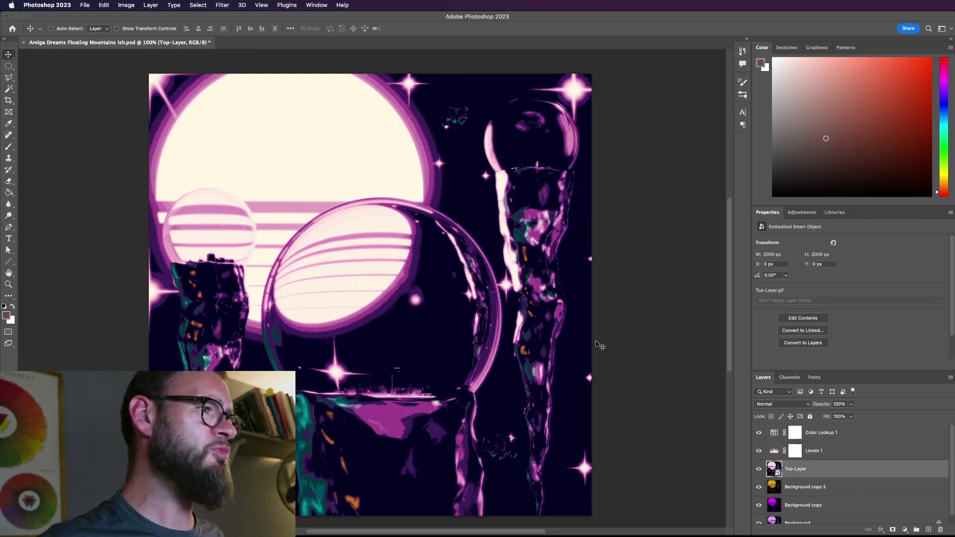
pyautogui.press('super+z')
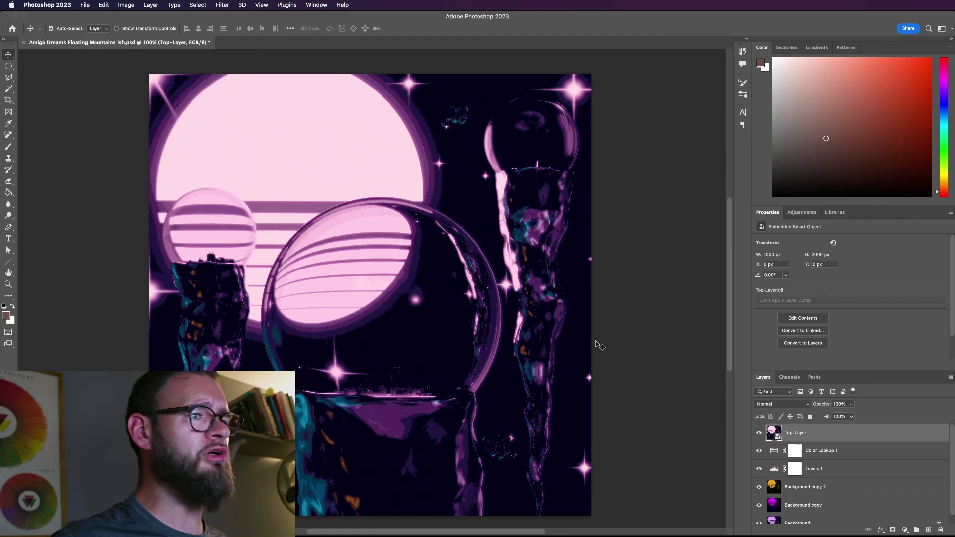
pyautogui.click(759, 432)
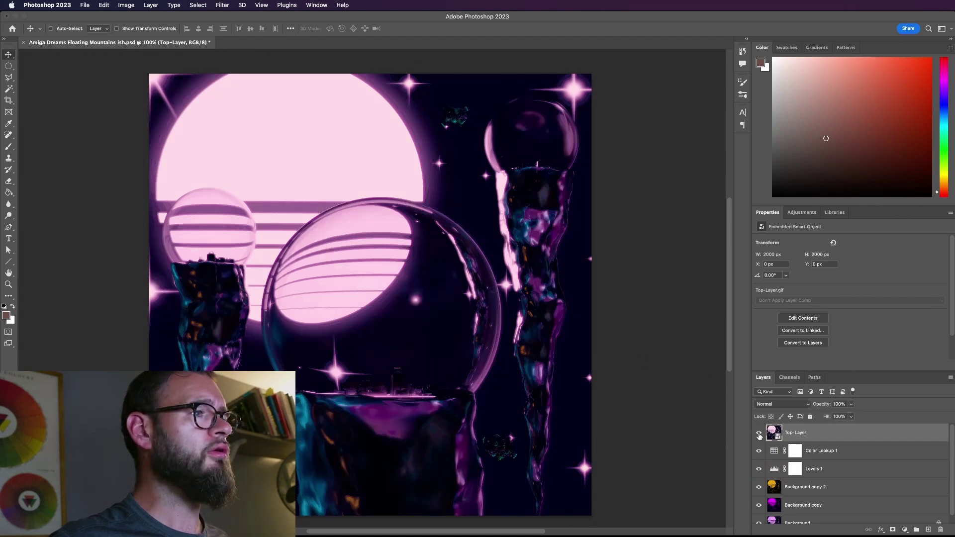
pyautogui.click(759, 432)
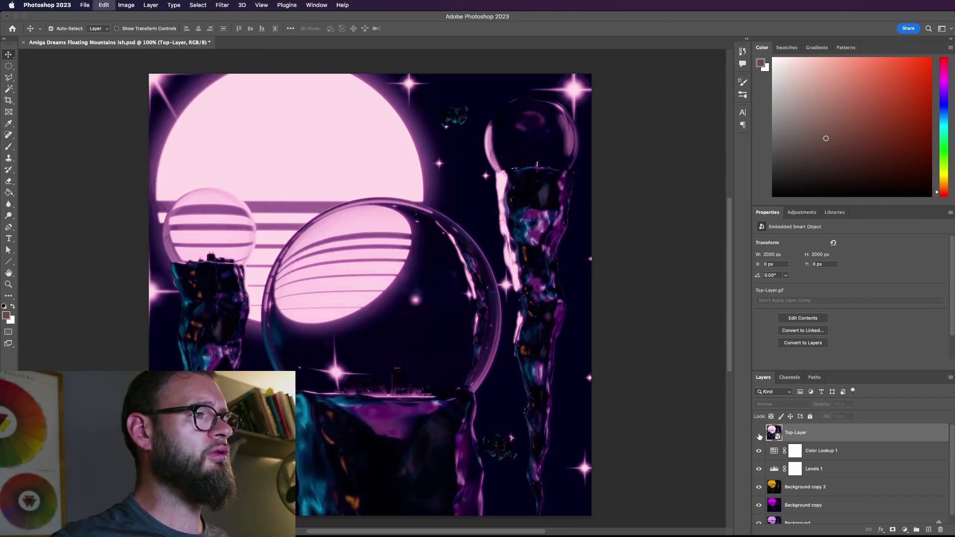
pyautogui.click(759, 432)
pyautogui.moveTo(798, 437); pyautogui.dragTo(816, 479)
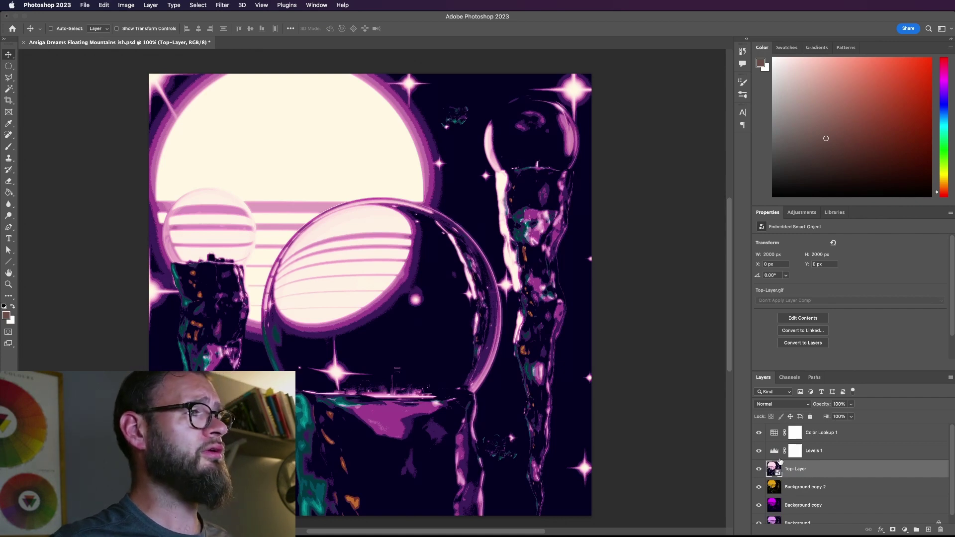
pyautogui.press('super+z')
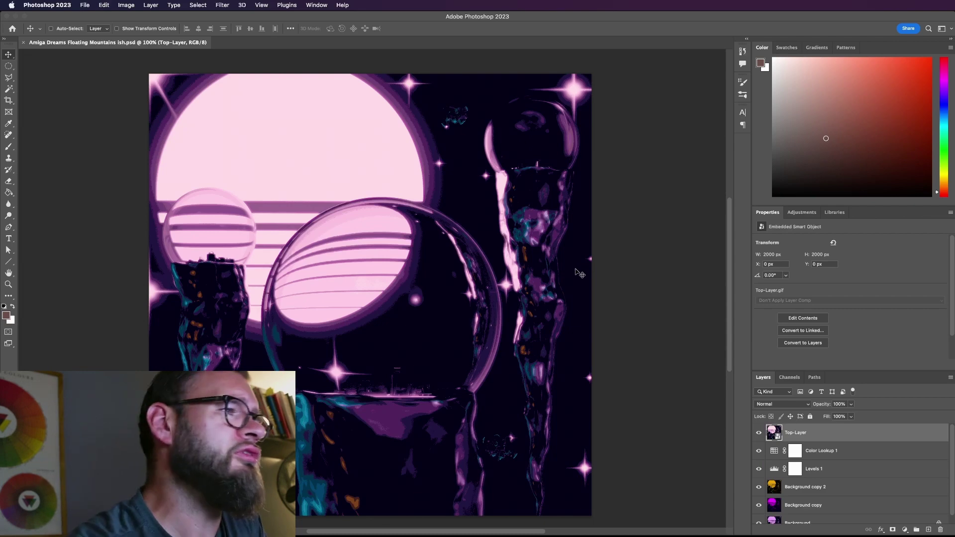
# - Compare the artwork with Top-Layer hidden and shown, leave the layer visible and save the document
pyautogui.click(759, 433)
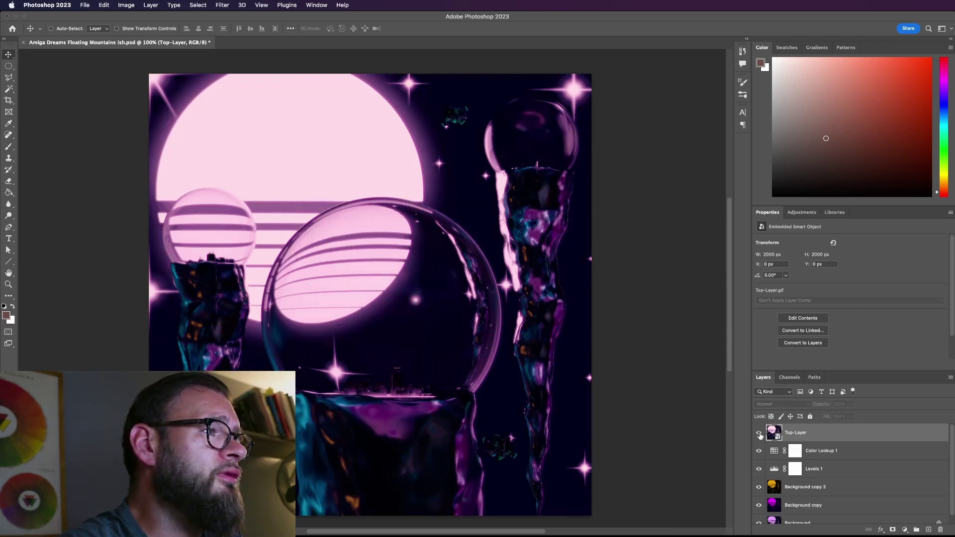
pyautogui.click(759, 433)
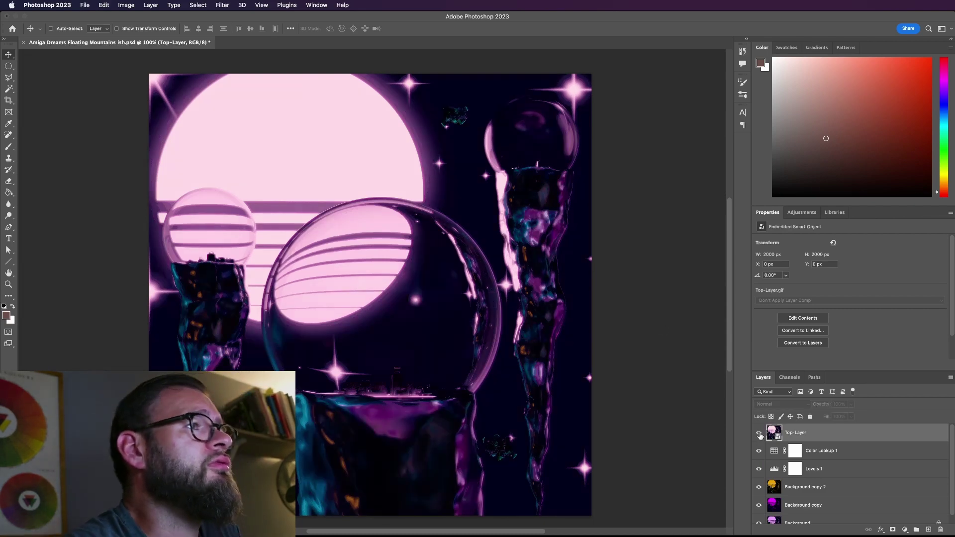
pyautogui.click(759, 433)
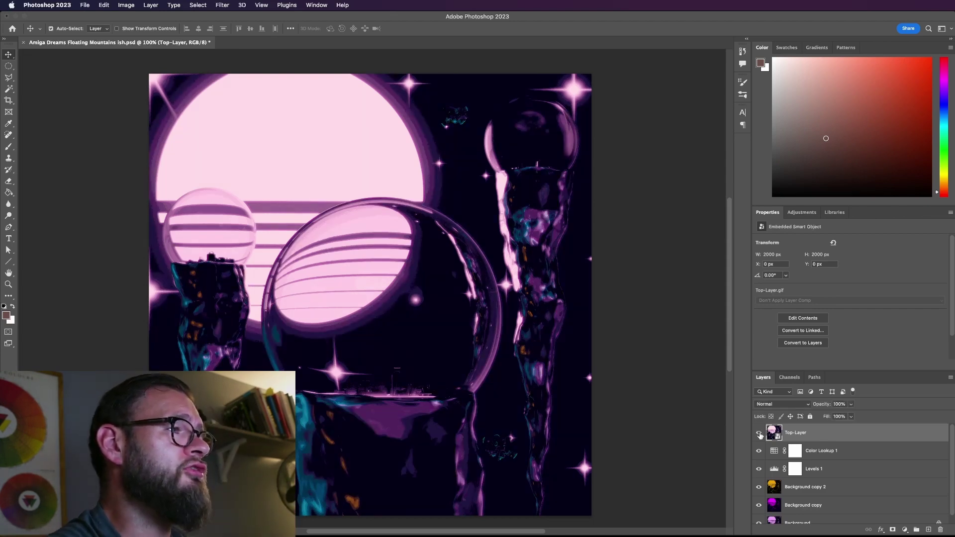
pyautogui.press('super+s')
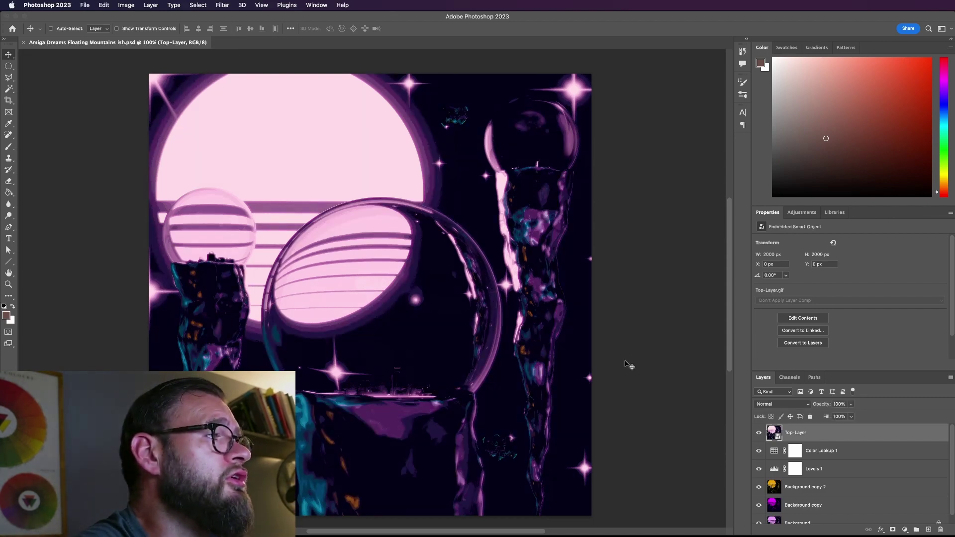